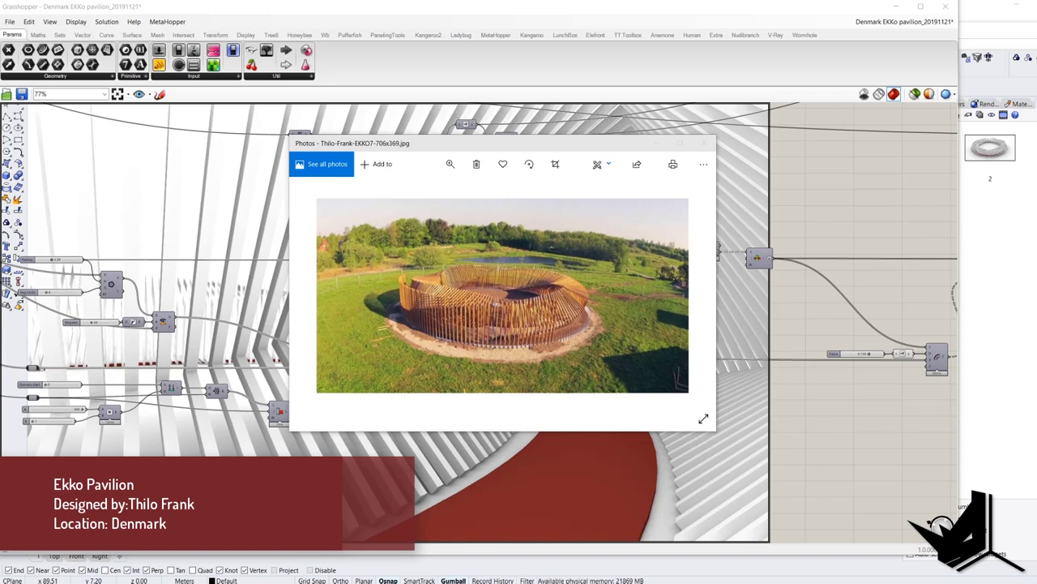
Look through the Ekko Pavilion reference photos, minimize the photo viewer and restore the model's saved view 2.
drag(491, 148, 498, 146)
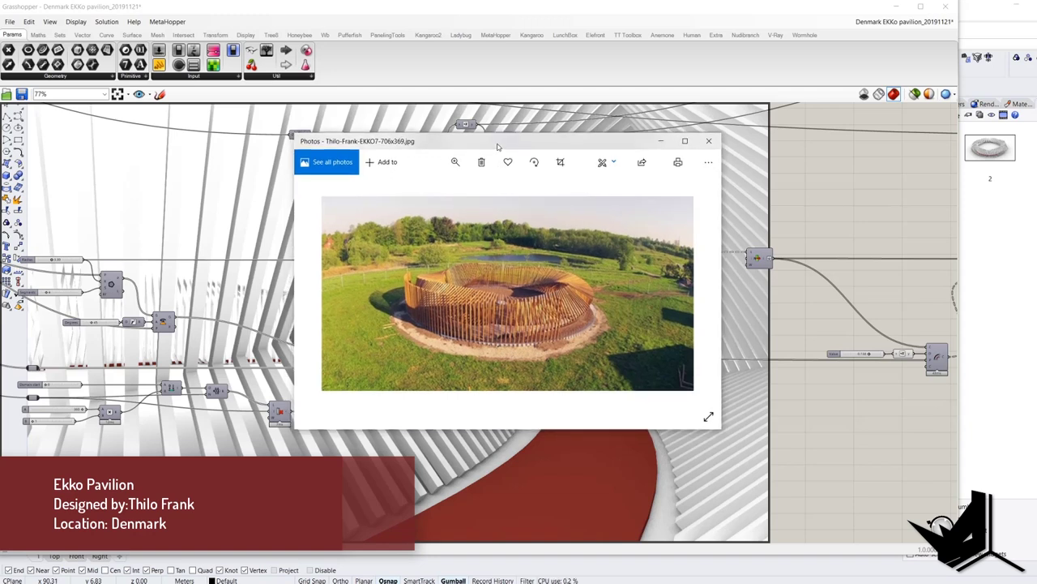
key(Right)
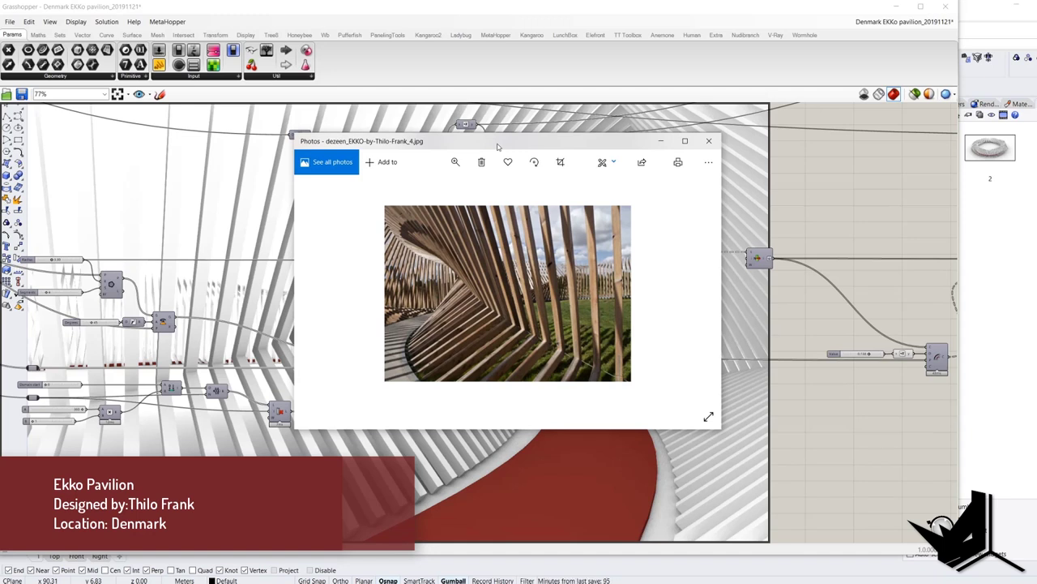
key(Right)
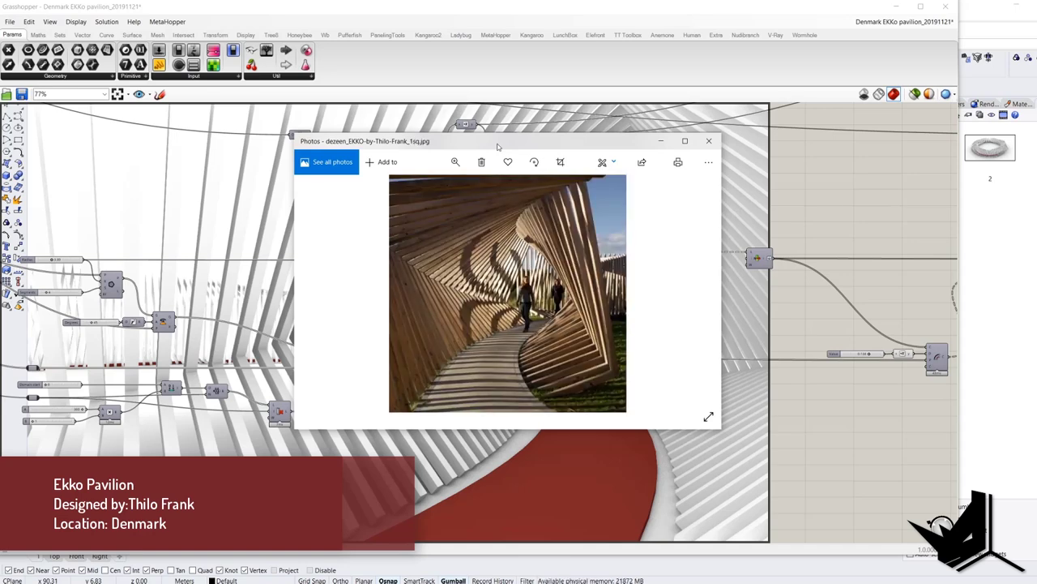
click(661, 141)
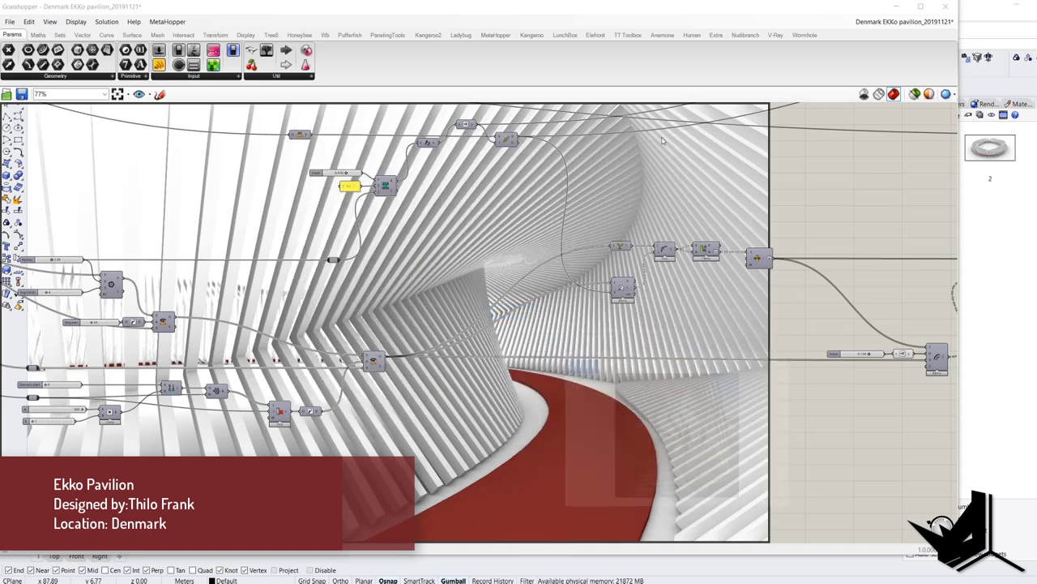
click(1005, 156)
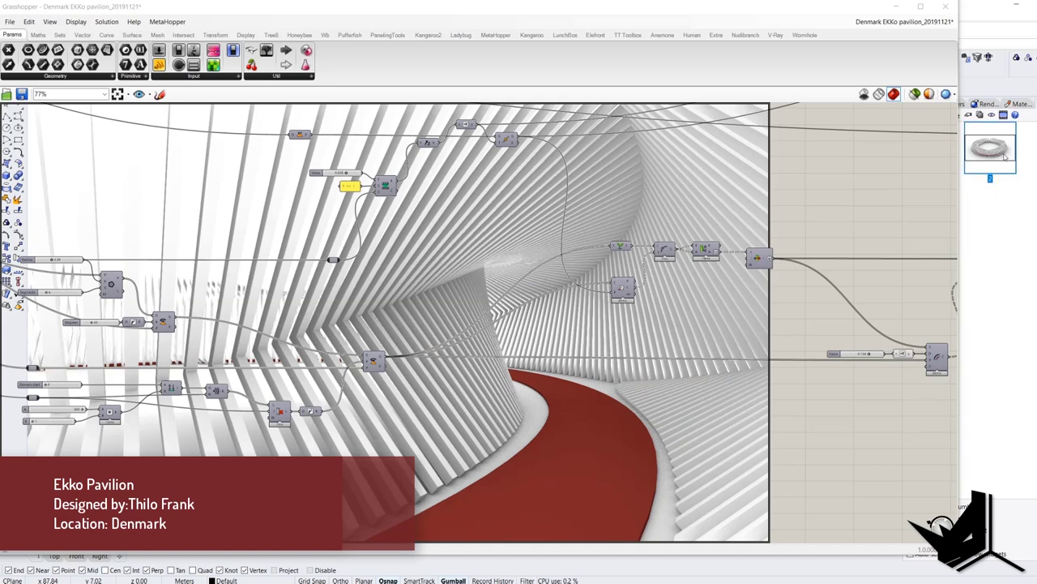
double_click(1005, 157)
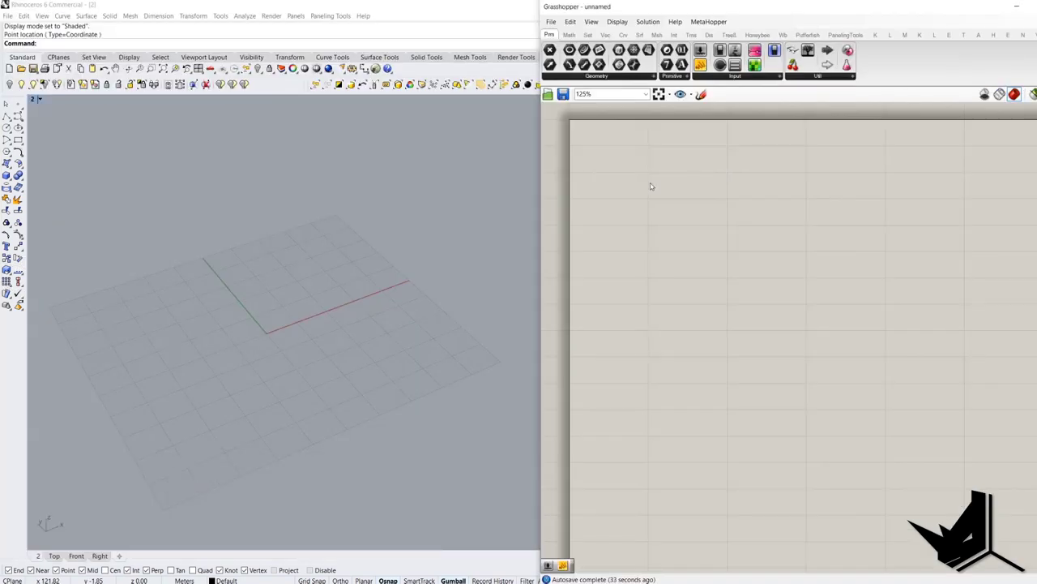
Add a Point parameter to the empty canvas and assign it a new point placed beside the grid in the viewport.
double_click(650, 187)
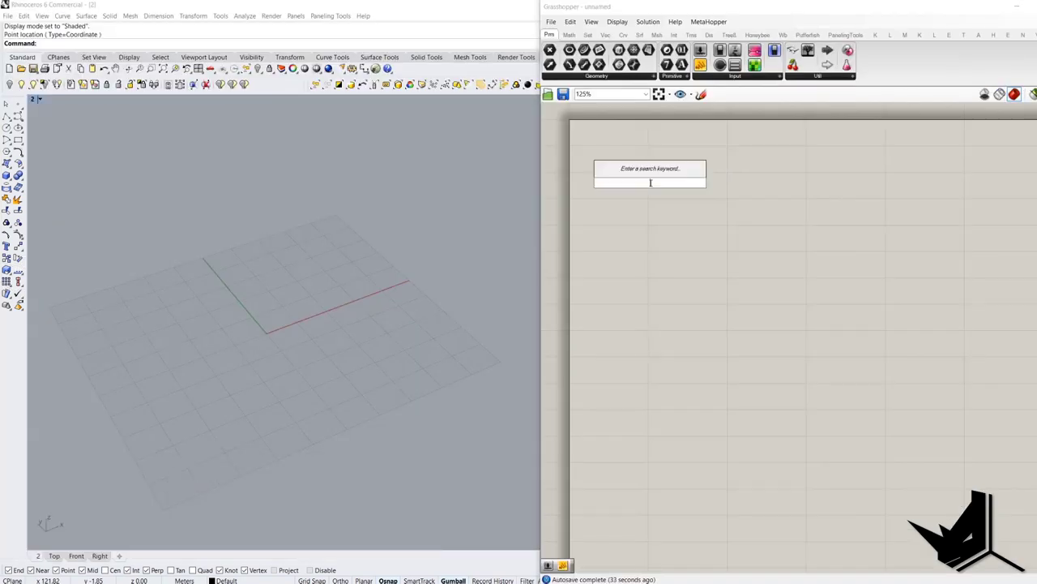
text(pt)
click(638, 128)
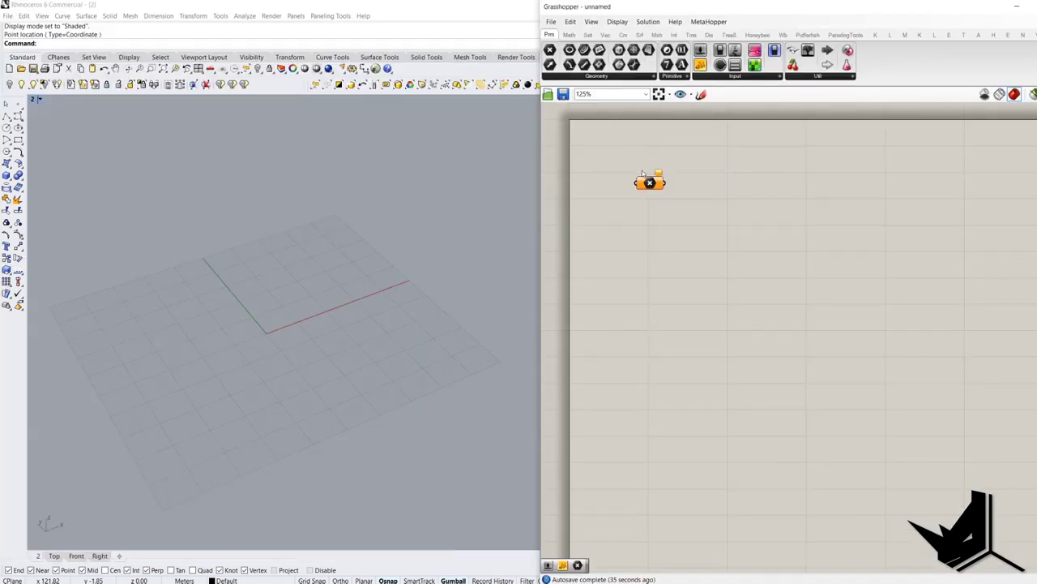
right_click(651, 182)
click(685, 321)
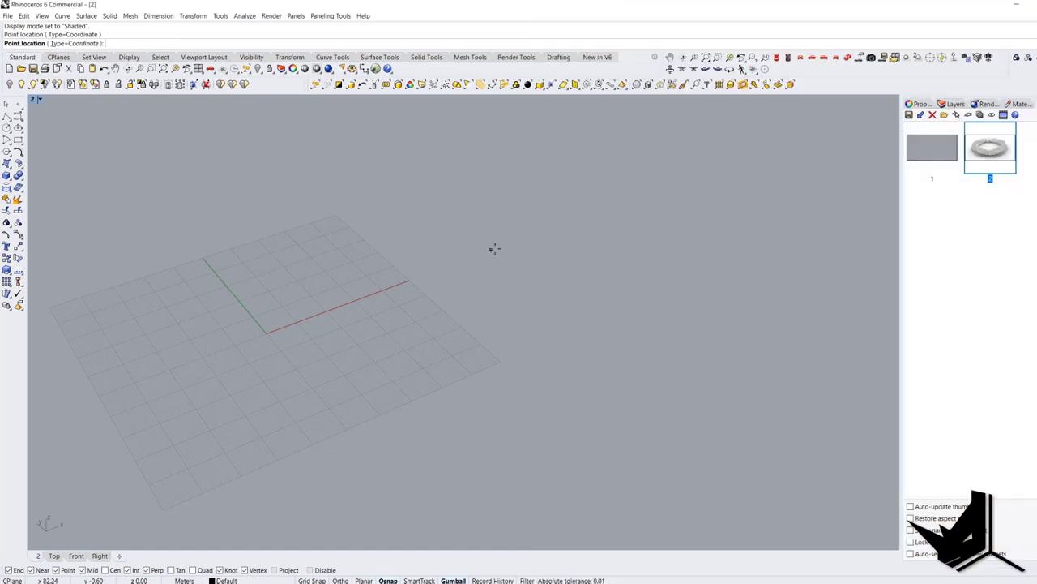
click(565, 216)
shift+right_drag(483, 238, 364, 297)
click(649, 185)
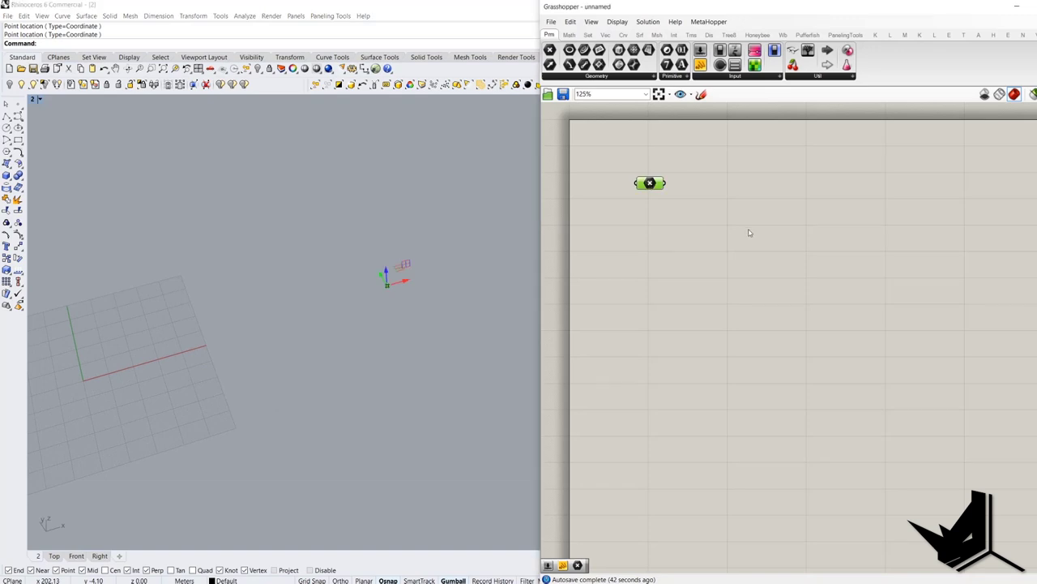
Add a Circle CNR component, connect the point to its center input and line it up with the point.
click(750, 233)
double_click(748, 234)
text(c)
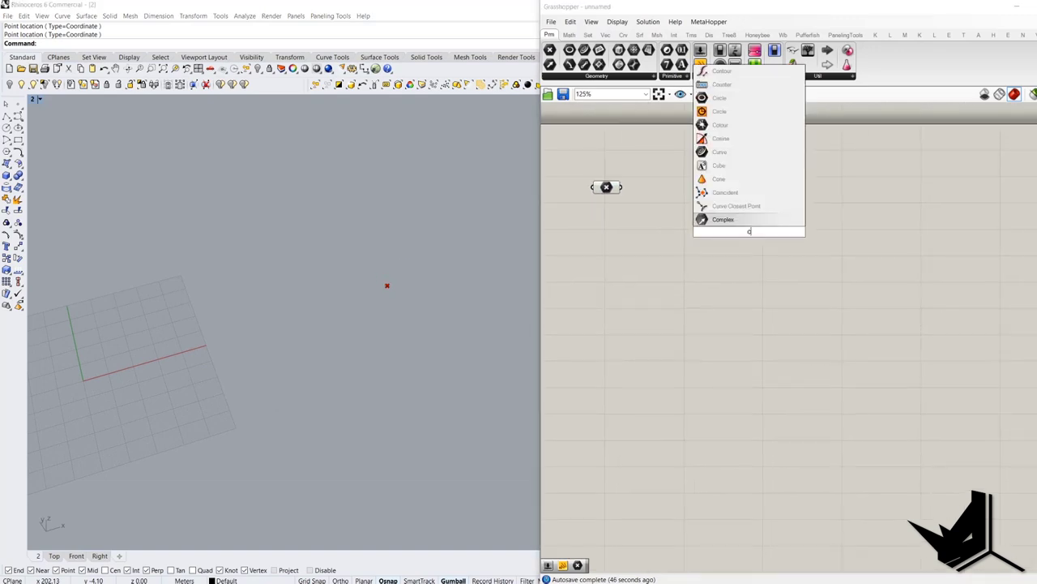
key(BackSpace)
text(cir)
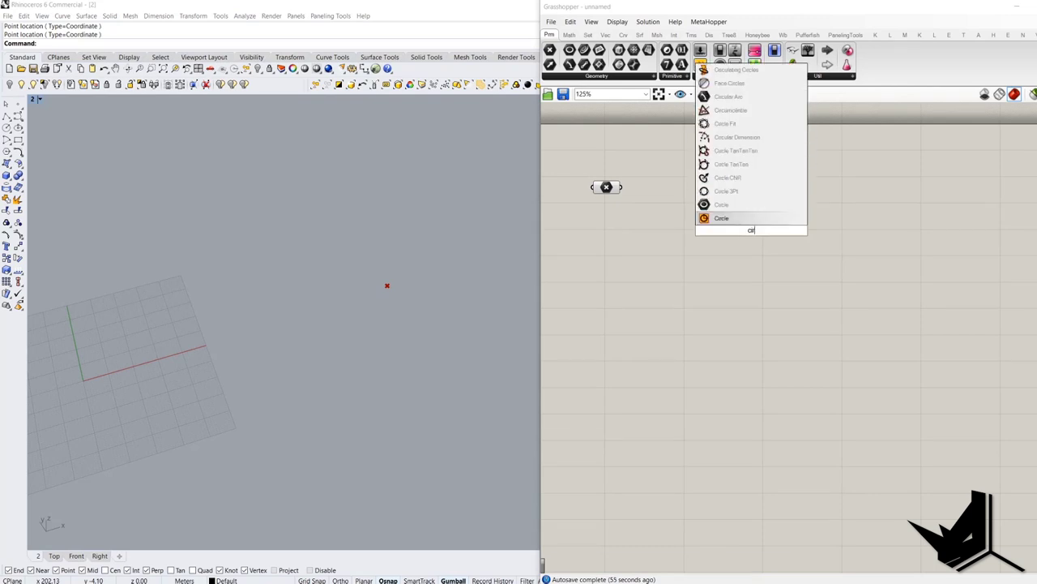
click(763, 185)
drag(735, 220, 621, 188)
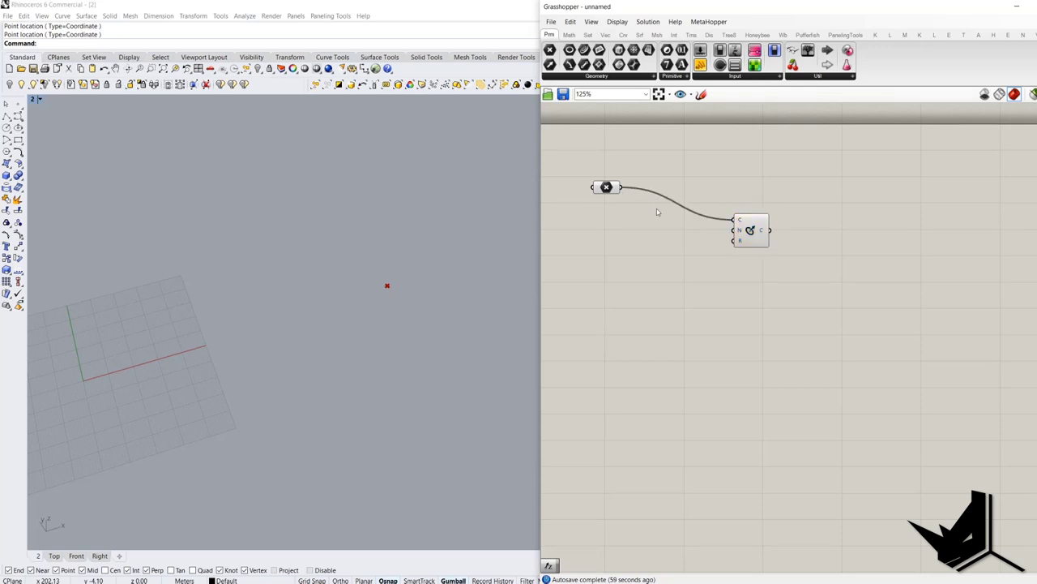
drag(740, 241, 764, 208)
Add a number slider ranging from 0 to 30 and set its value to 15.
click(668, 260)
double_click(668, 259)
text(0)
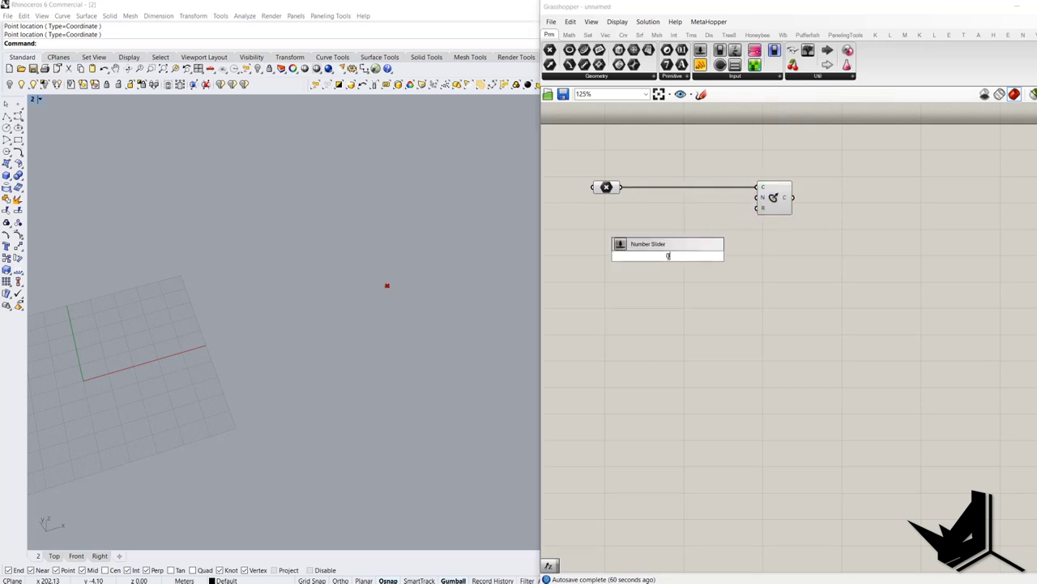
text(<30)
key(Return)
double_click(669, 257)
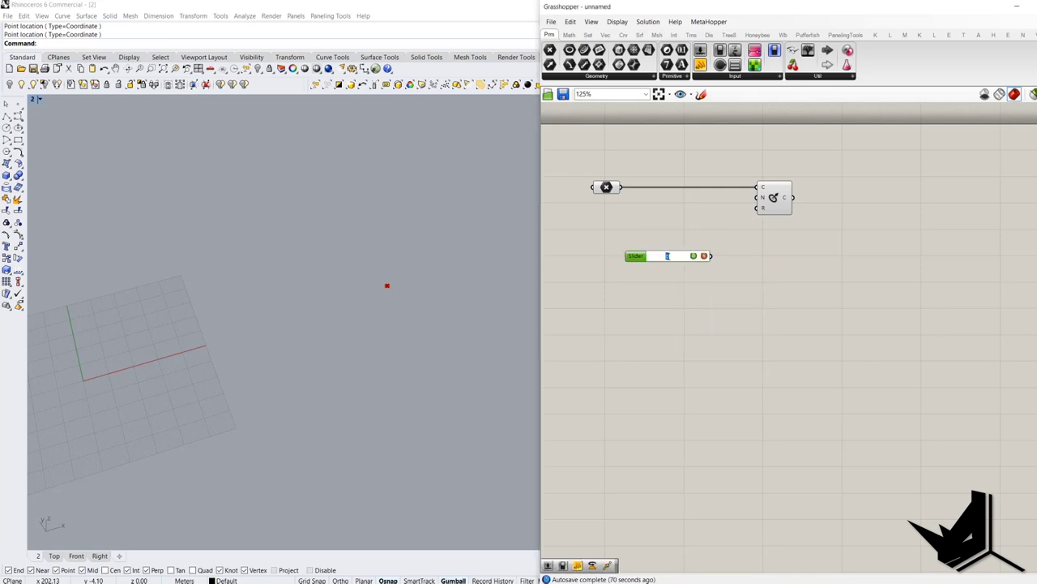
text(15)
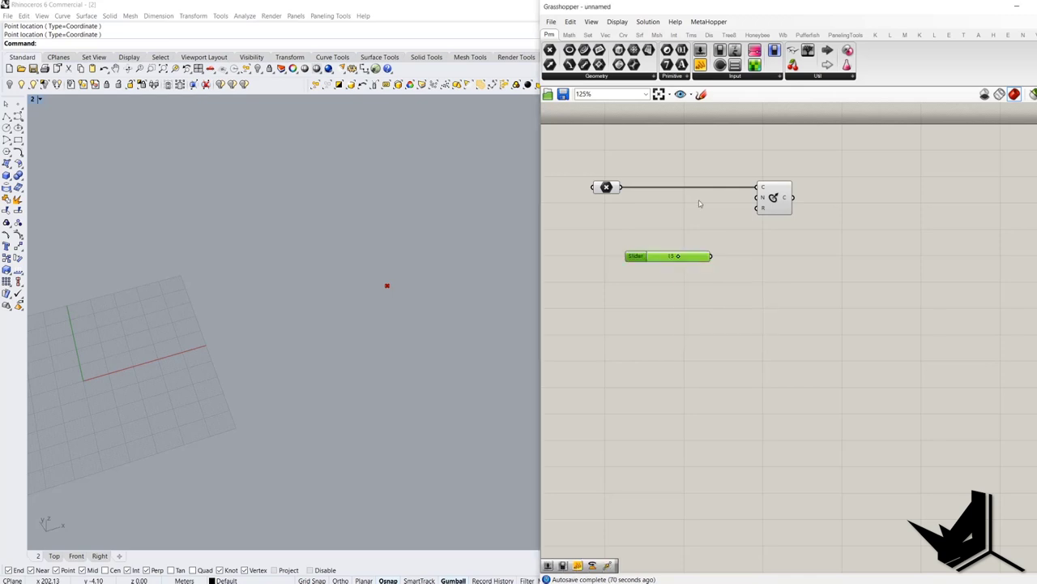
key(Return)
Connect the slider to the circle's radius input and position it below the Point parameter.
scroll(758, 201, up, 2)
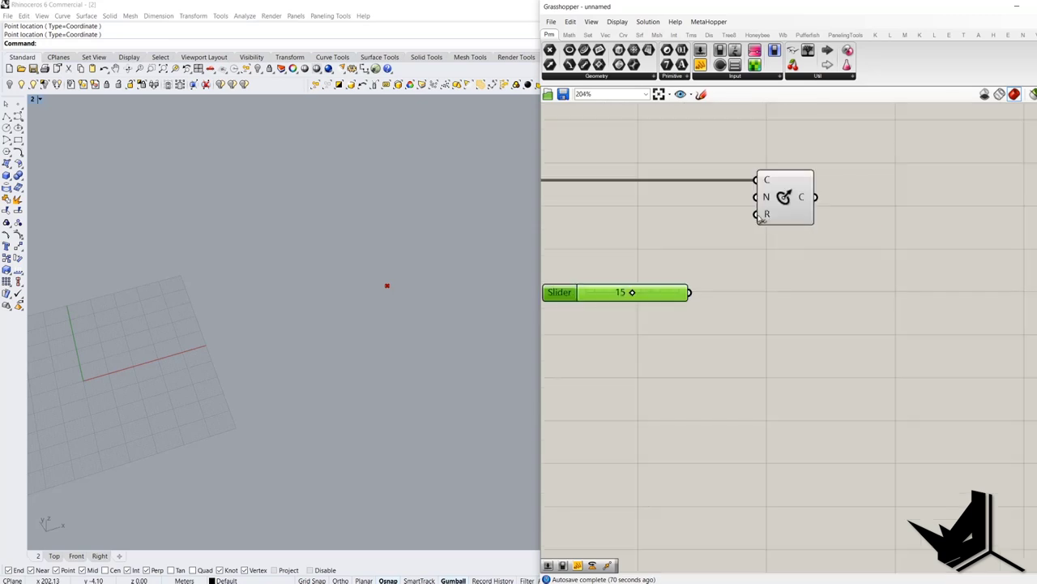
drag(689, 293, 761, 223)
scroll(760, 223, down, 2)
drag(698, 287, 655, 256)
mouse_move(771, 213)
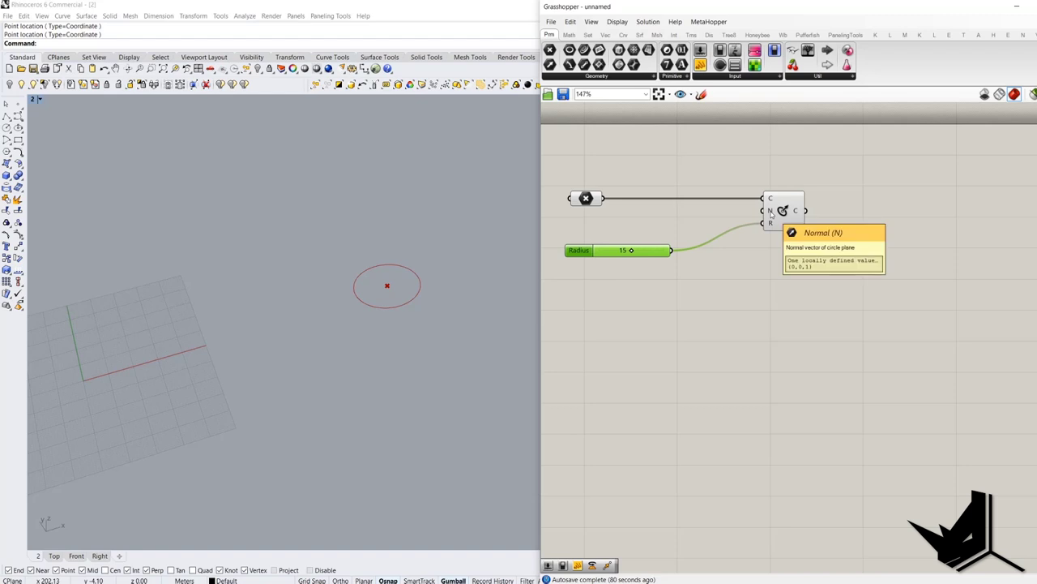
scroll(387, 275, up, 5)
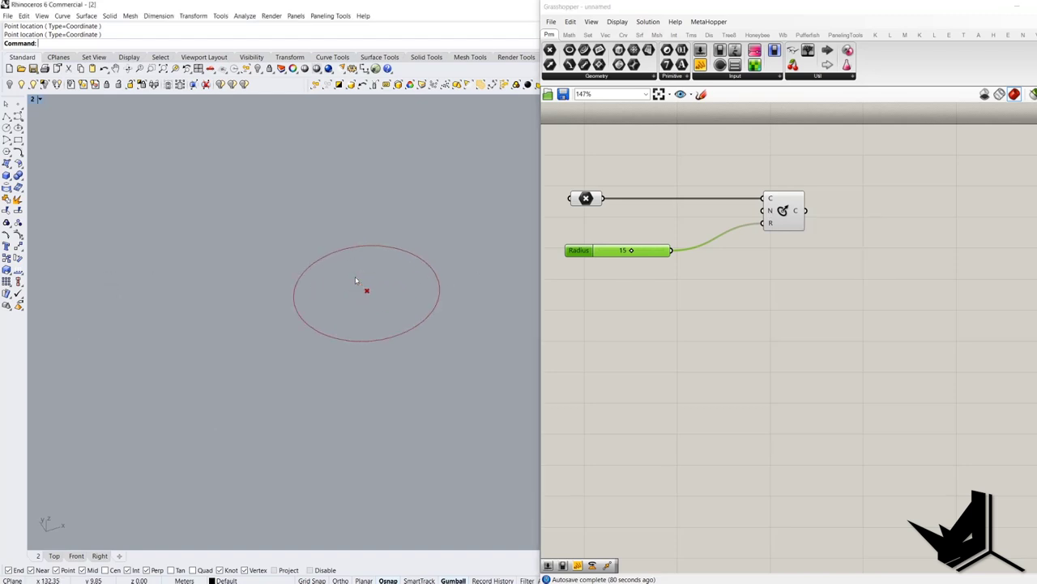
Add a Perp Frames component and connect the circle output to its curve input.
click(784, 315)
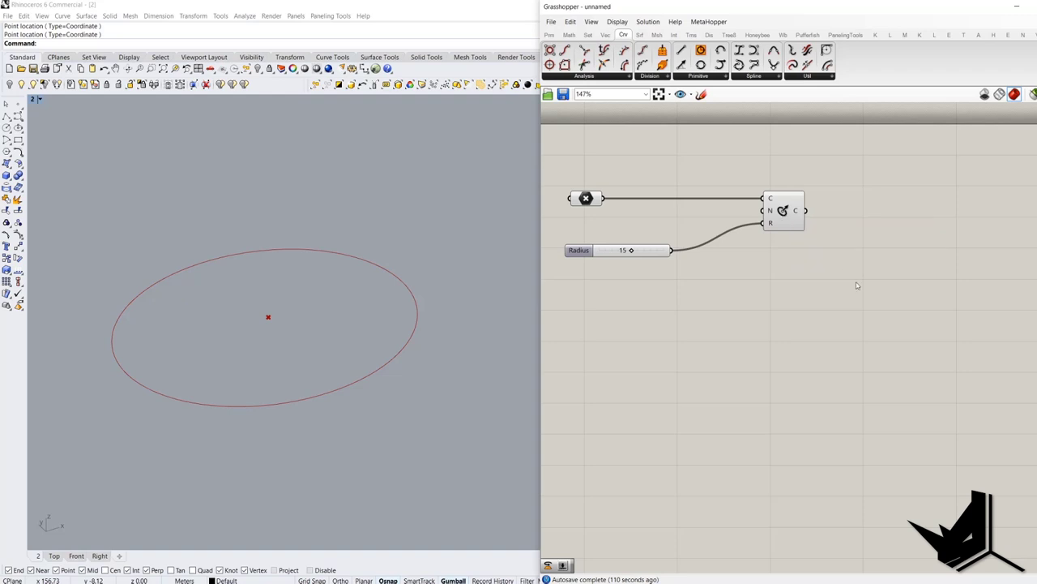
double_click(857, 285)
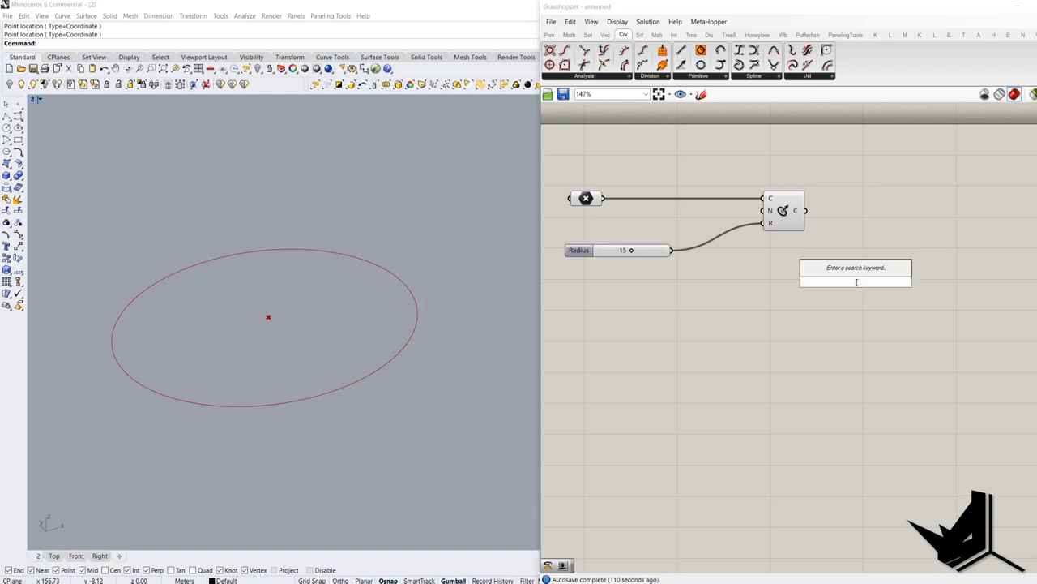
text(ci)
key(BackSpace)
key(BackSpace)
text(per)
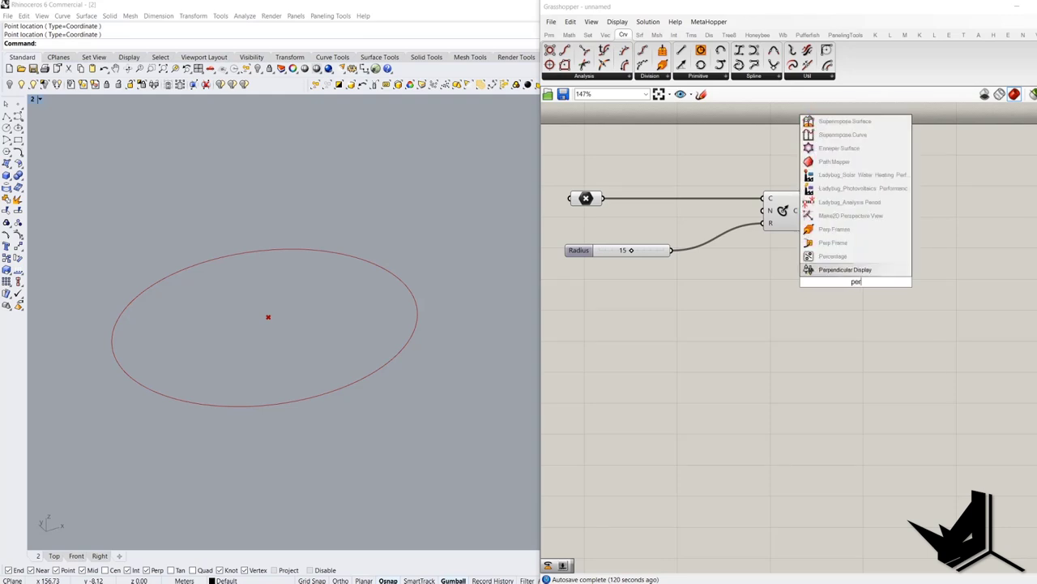
click(839, 233)
right_drag(827, 219, 781, 202)
drag(759, 195, 920, 324)
Add a number slider ranging from 0 to 100 and set its value to 12.
double_click(776, 325)
text(0<)
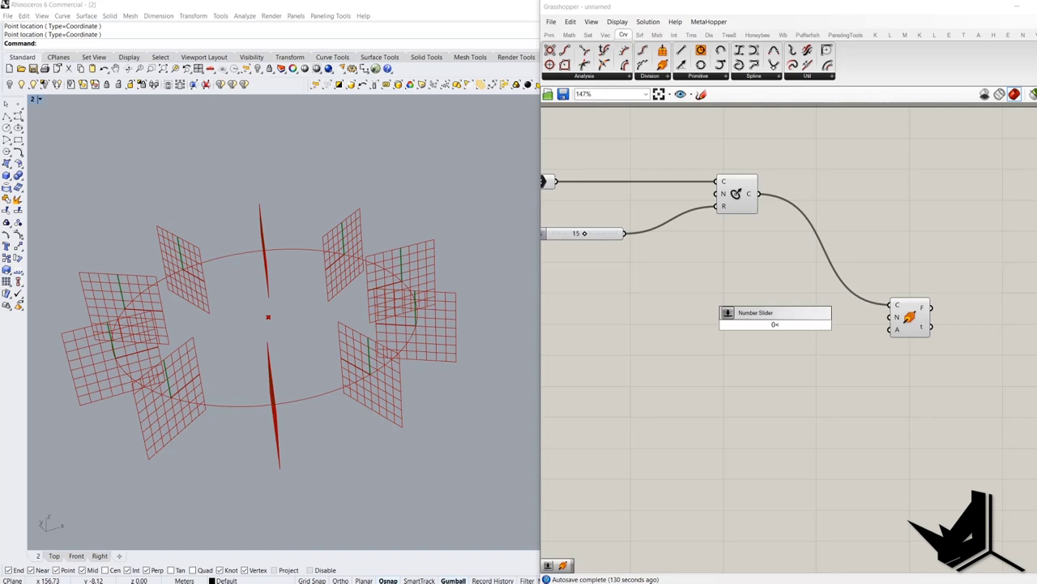
text(100)
key(Return)
double_click(777, 326)
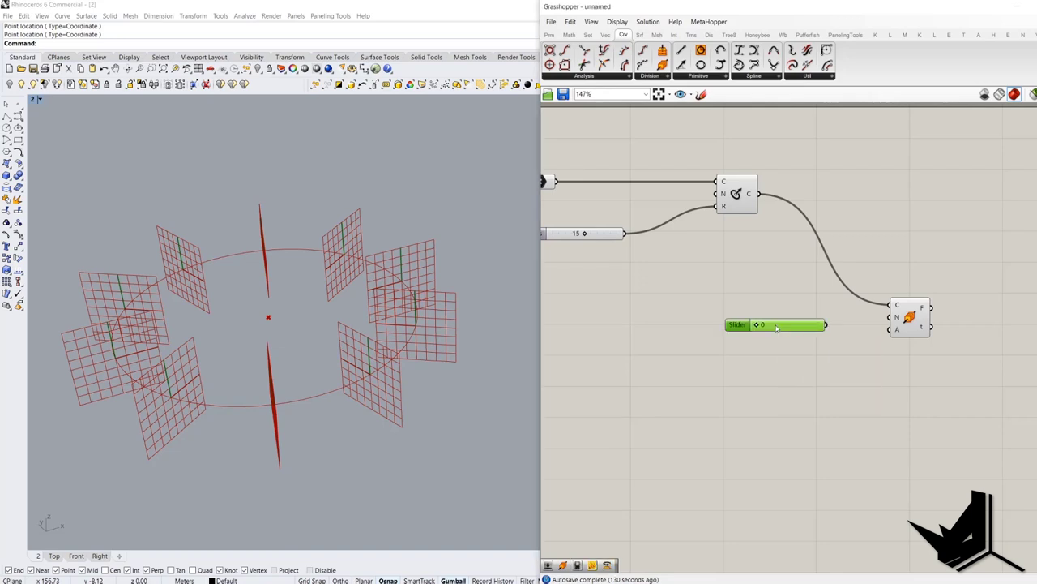
text(1)
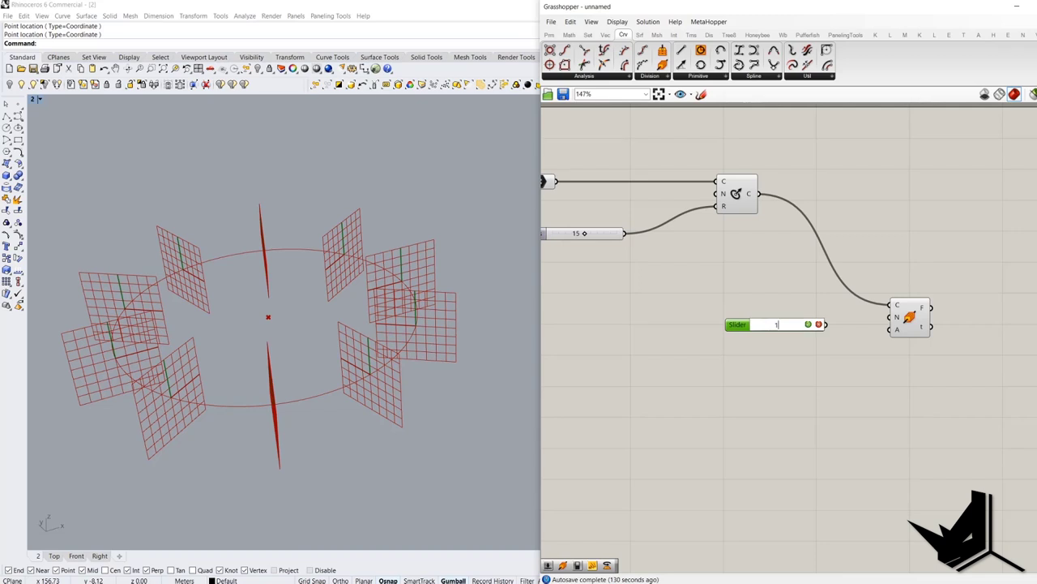
text(2)
click(808, 324)
Connect the new slider to the count input of Perp Frames and align it beside that input.
drag(825, 325, 895, 320)
drag(781, 330, 806, 323)
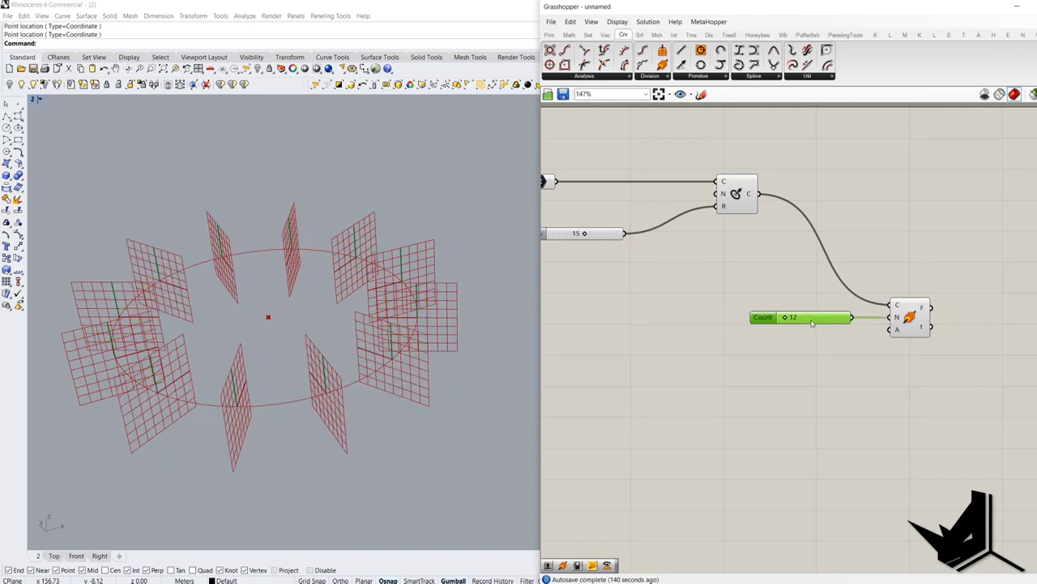
shift+right_drag(276, 331, 302, 320)
scroll(313, 303, down, 2)
right_drag(313, 303, 354, 303)
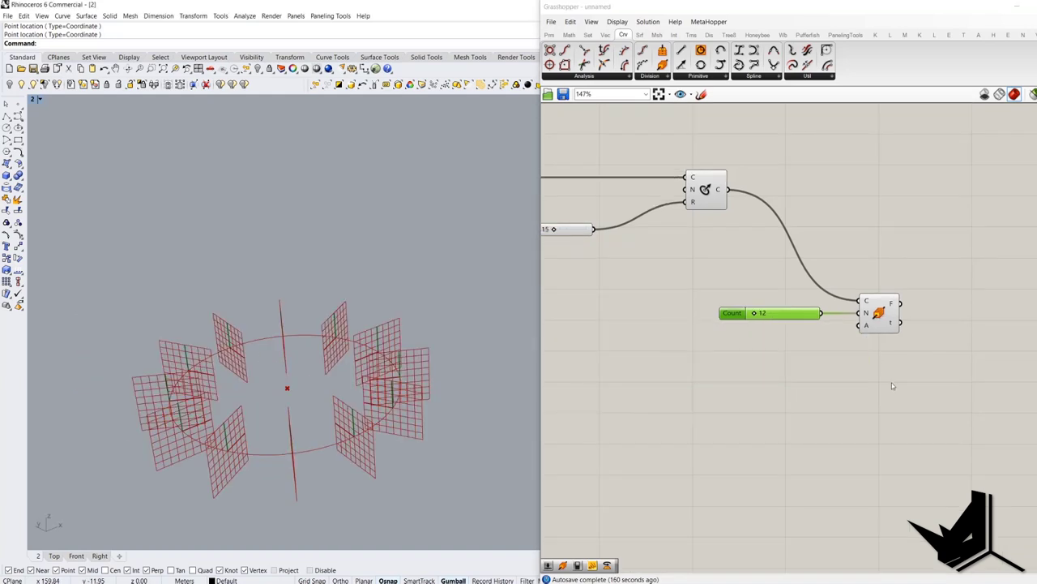
Add a Polygon component, connect the Perp Frames output to its plane input and place it below the frames component.
right_drag(893, 384, 796, 371)
double_click(915, 356)
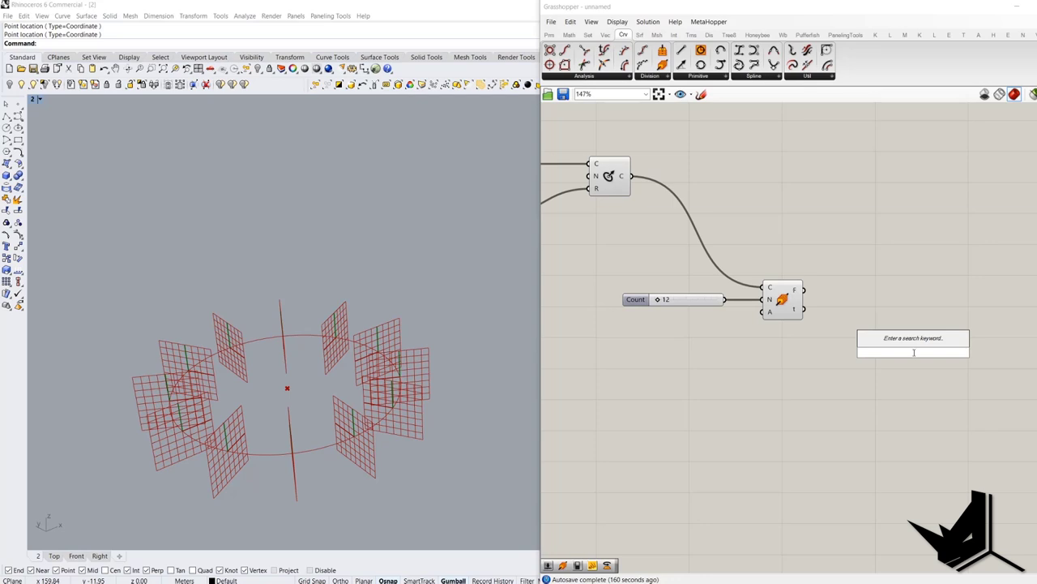
text(pol)
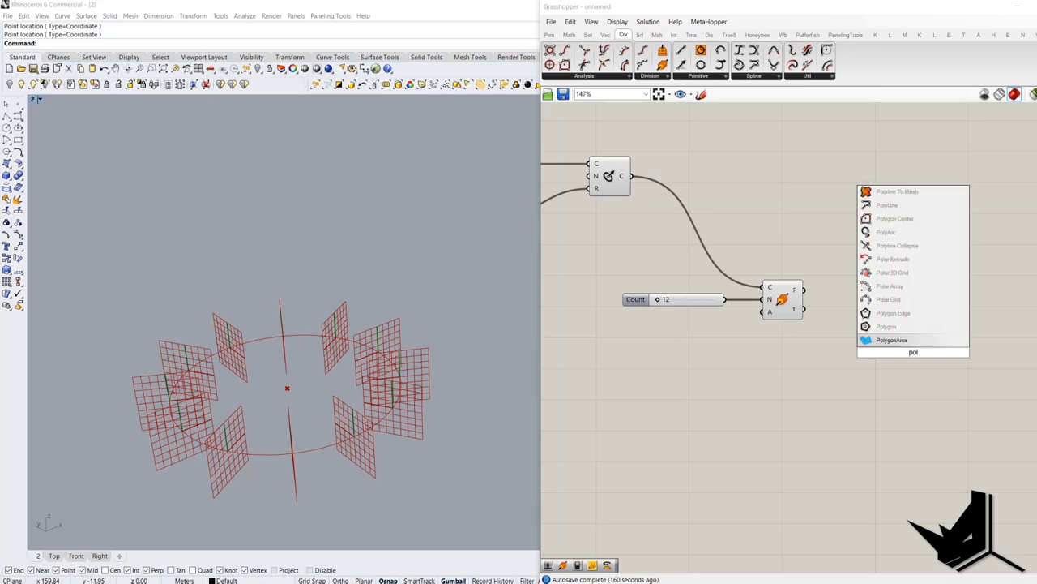
click(886, 326)
right_drag(900, 331, 854, 311)
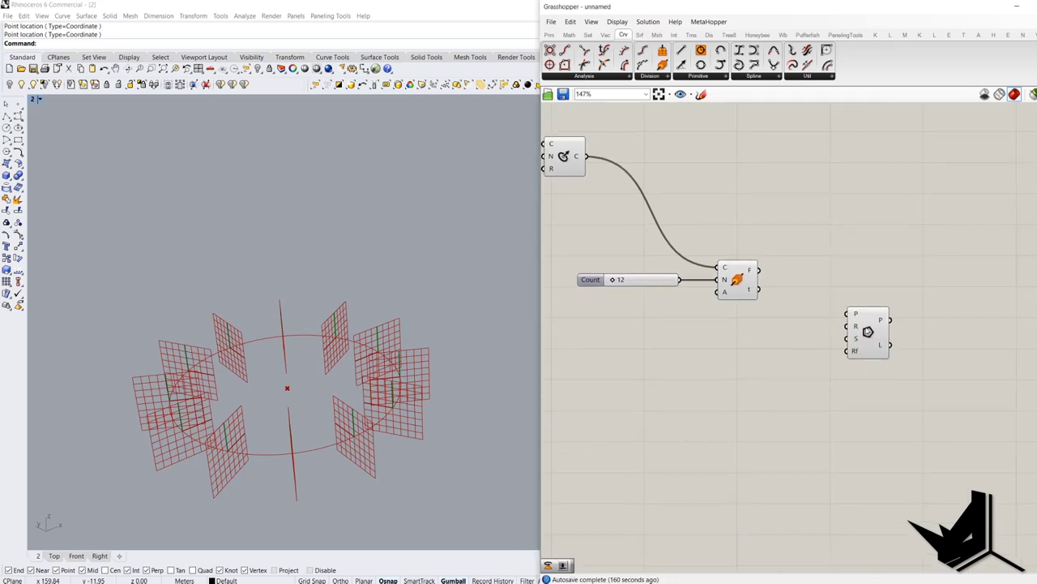
scroll(859, 320, up, 1)
drag(846, 312, 739, 260)
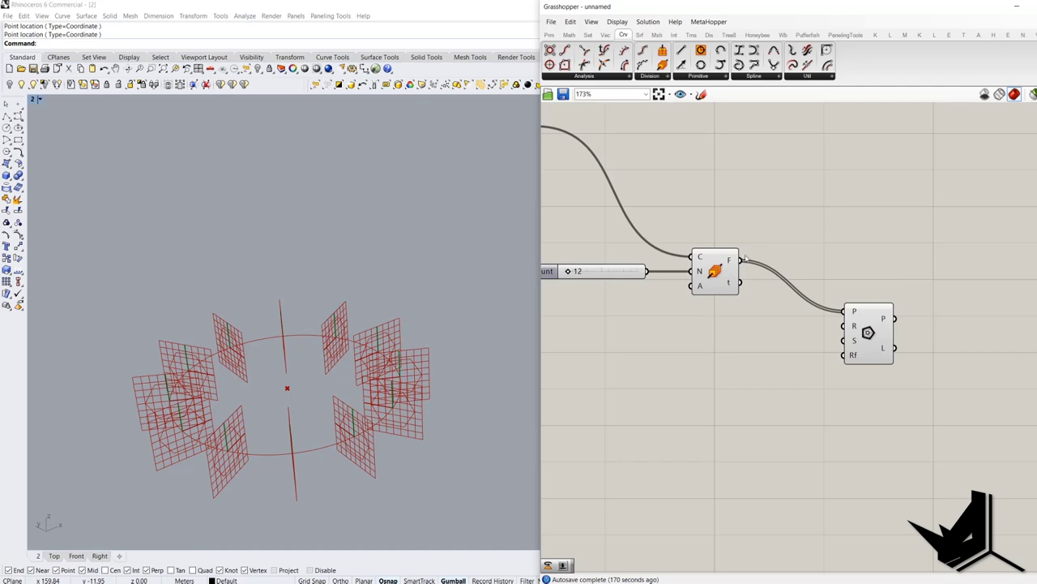
drag(868, 326, 910, 394)
Add a number slider ranging from 3 to 10 and set its value to 4.
right_drag(348, 308, 401, 369)
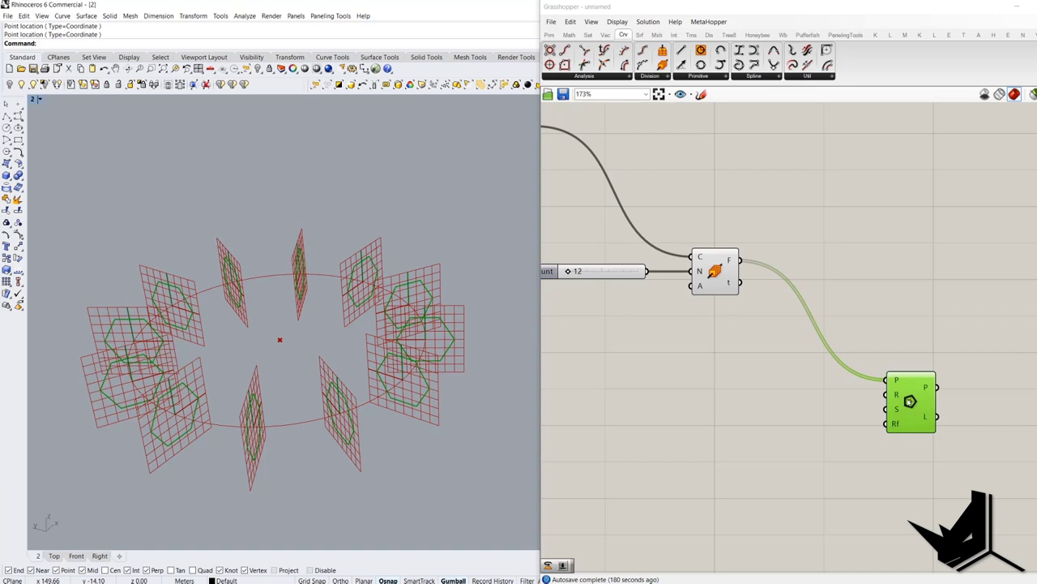
shift+right_drag(326, 317, 316, 323)
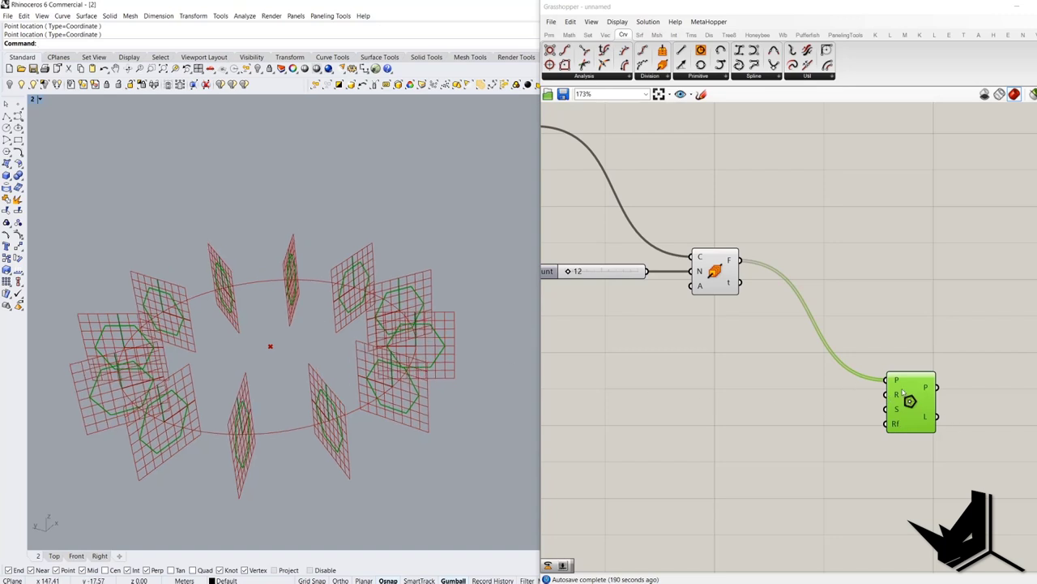
mouse_move(898, 396)
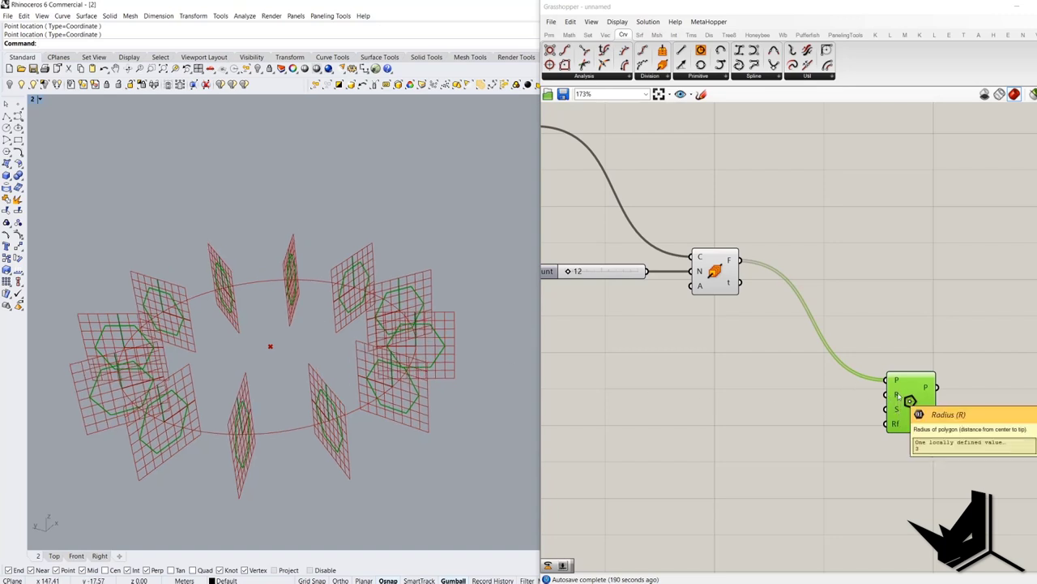
double_click(716, 386)
text(0)
key(BackSpace)
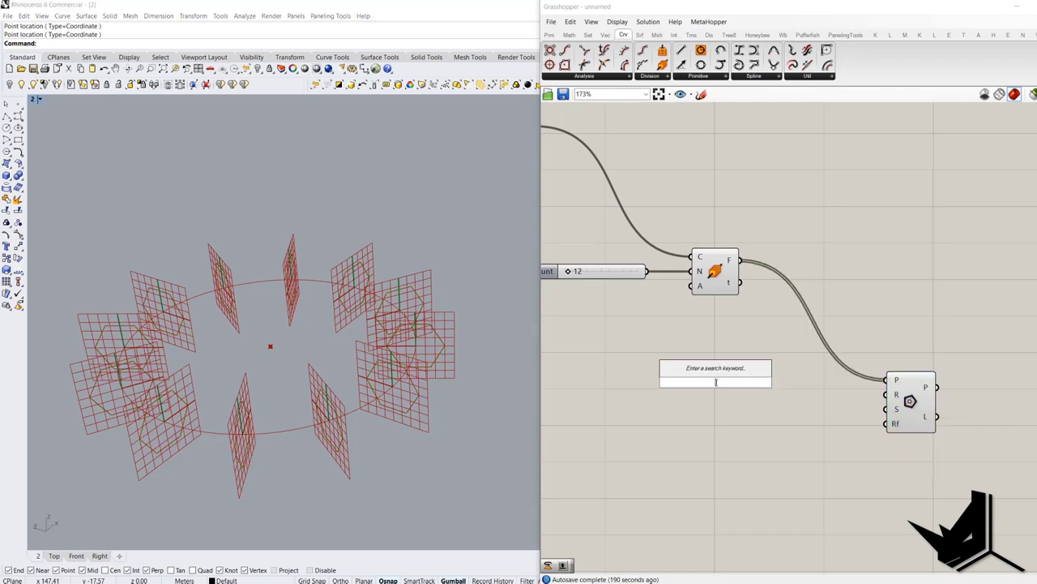
text(3<)
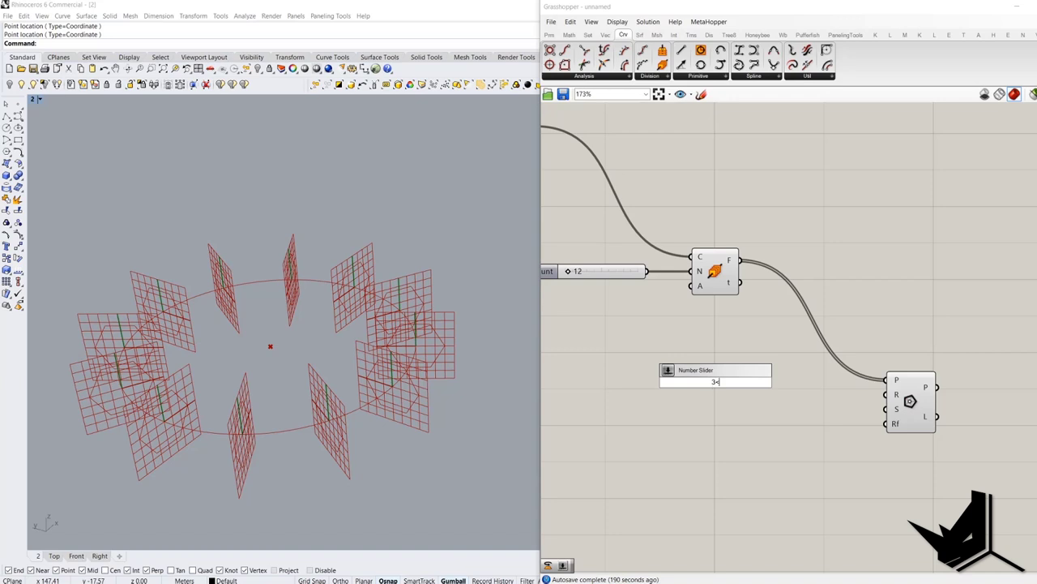
text(10)
key(Return)
double_click(718, 382)
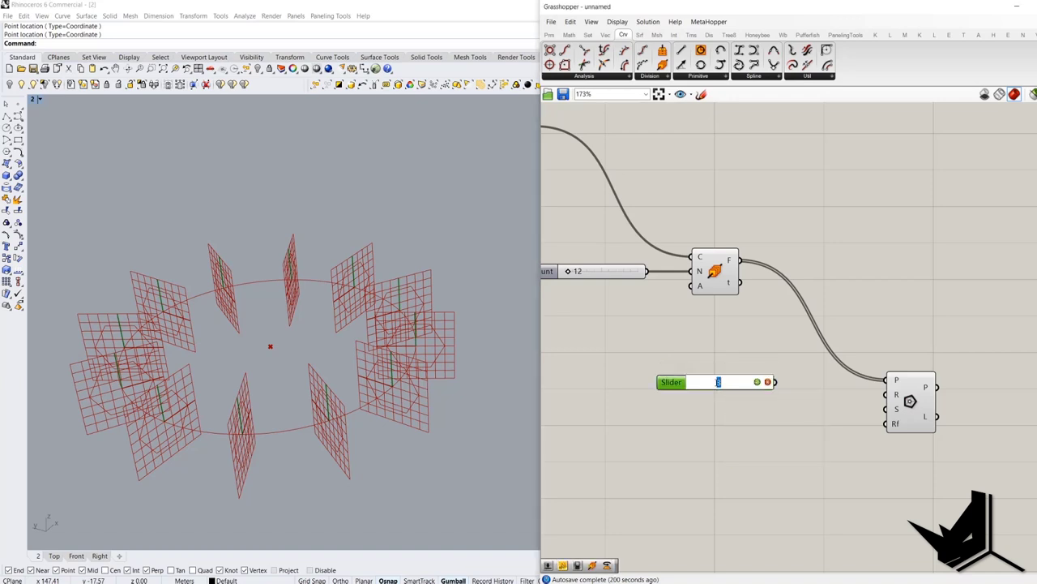
text(4)
click(757, 383)
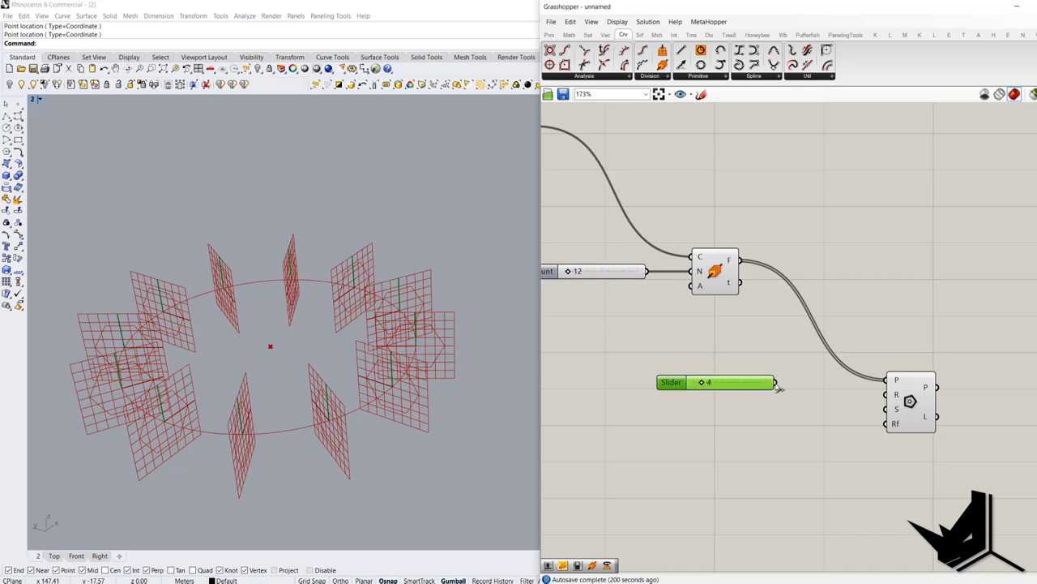
Connect the new slider to the segments input of Polygon and line both up beside the Perp Frames output.
drag(776, 383, 886, 409)
drag(763, 392, 805, 419)
drag(913, 410, 1016, 285)
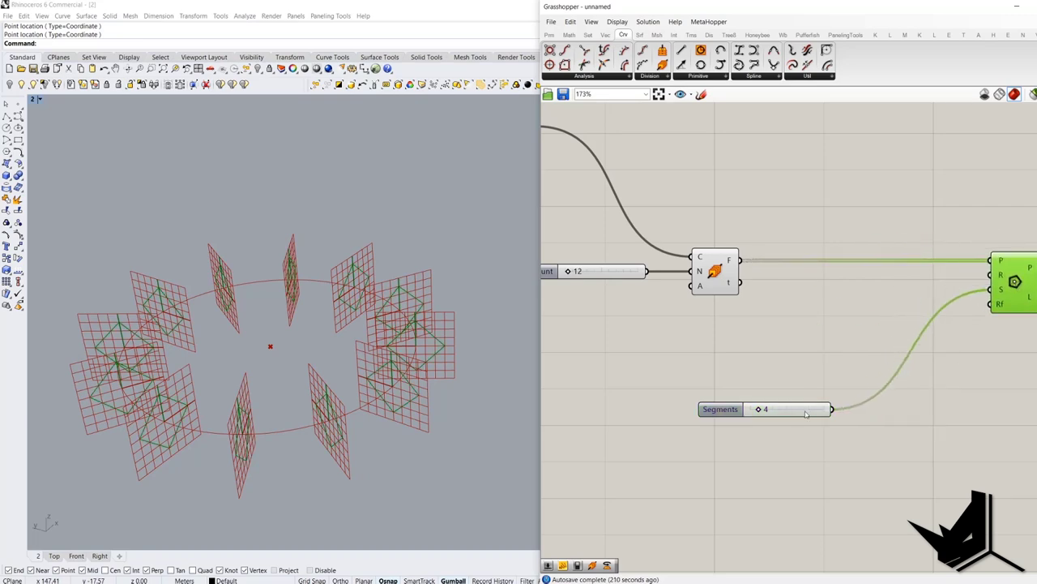
drag(809, 414, 938, 313)
right_drag(906, 357, 757, 407)
mouse_move(324, 361)
right_down()
mouse_move(301, 356)
mouse_move(336, 362)
right_up()
drag(863, 349, 899, 349)
Add a number slider from 0 to 10.00, set it to 4.62 and connect it to the radius input of Polygon.
double_click(749, 328)
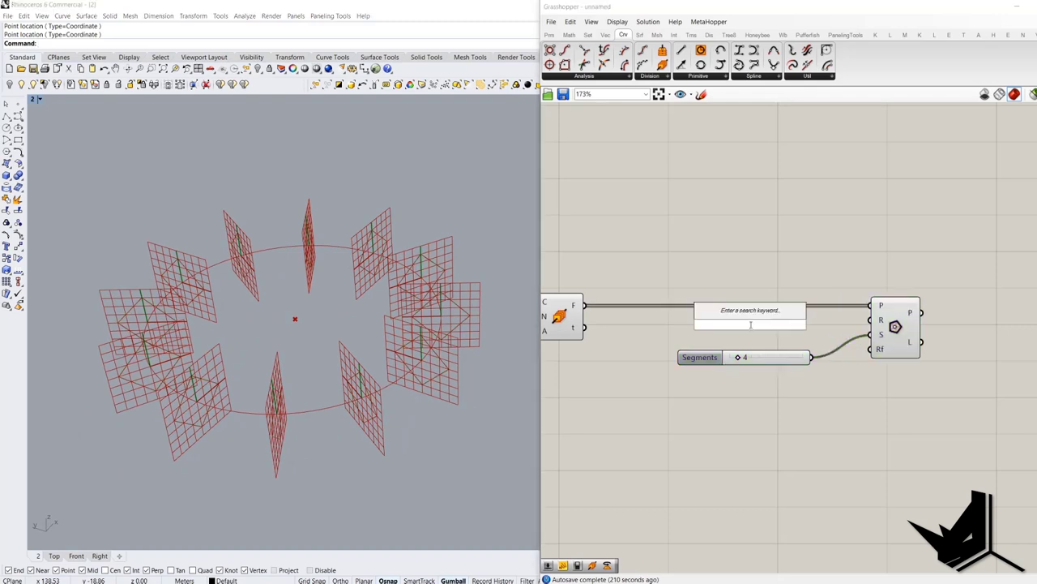
text(0)
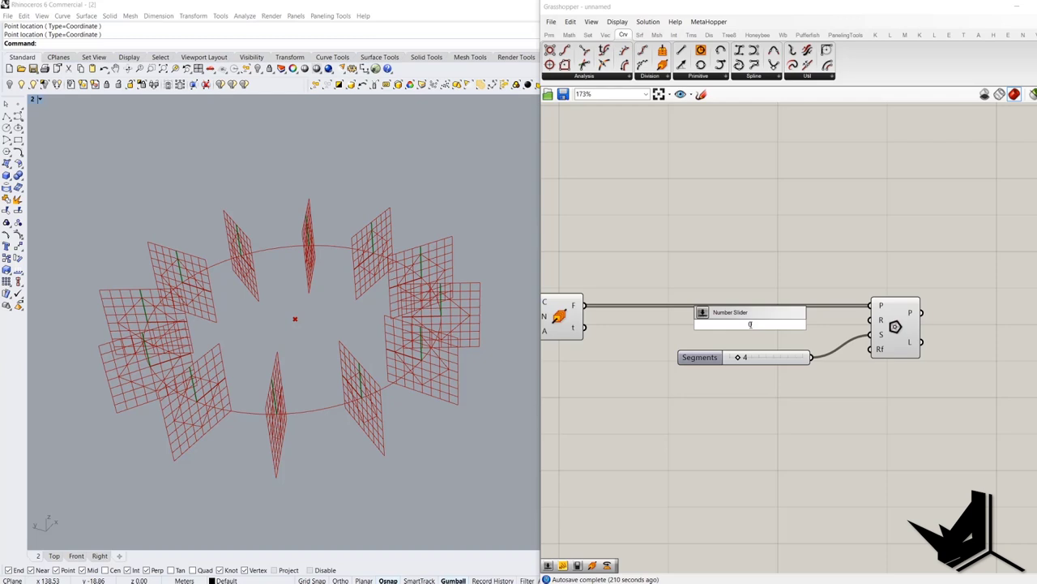
text(<10.00)
key(Return)
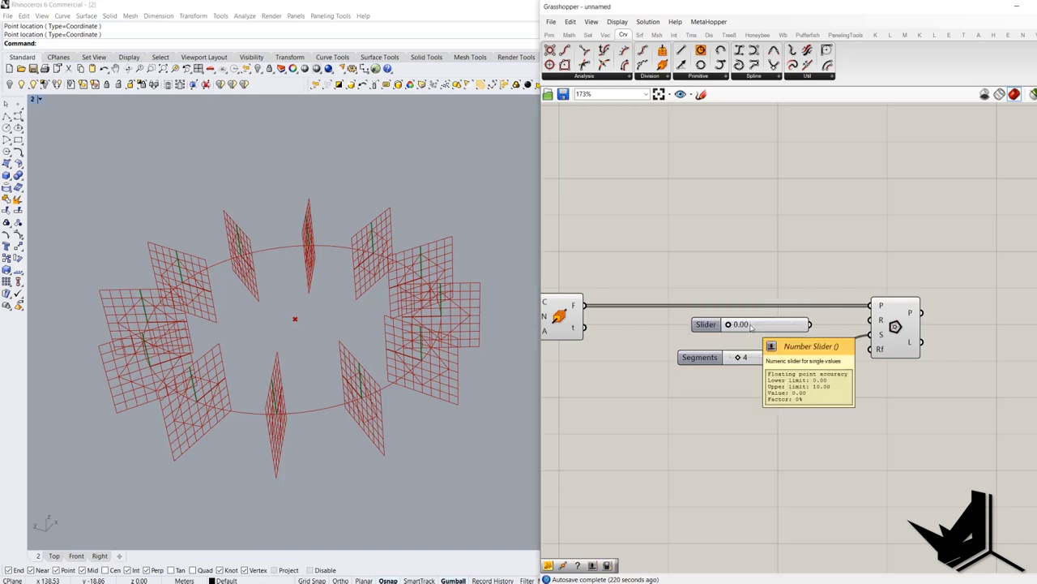
mouse_move(751, 325)
mouse_down()
mouse_move(739, 325)
mouse_move(870, 319)
mouse_move(731, 324)
mouse_move(753, 323)
mouse_up()
right_drag(680, 278, 724, 280)
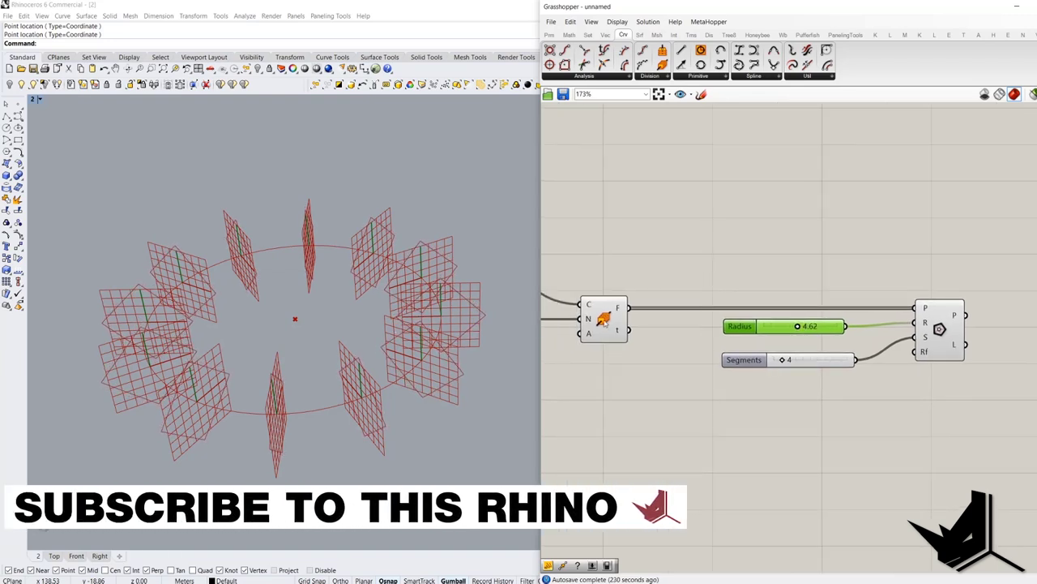
Turn off the viewport preview of the Perp Frames component and orbit around the polygons.
click(608, 313)
drag(707, 383, 637, 232)
click(656, 246)
right_drag(354, 322, 304, 318)
scroll(320, 337, up, 6)
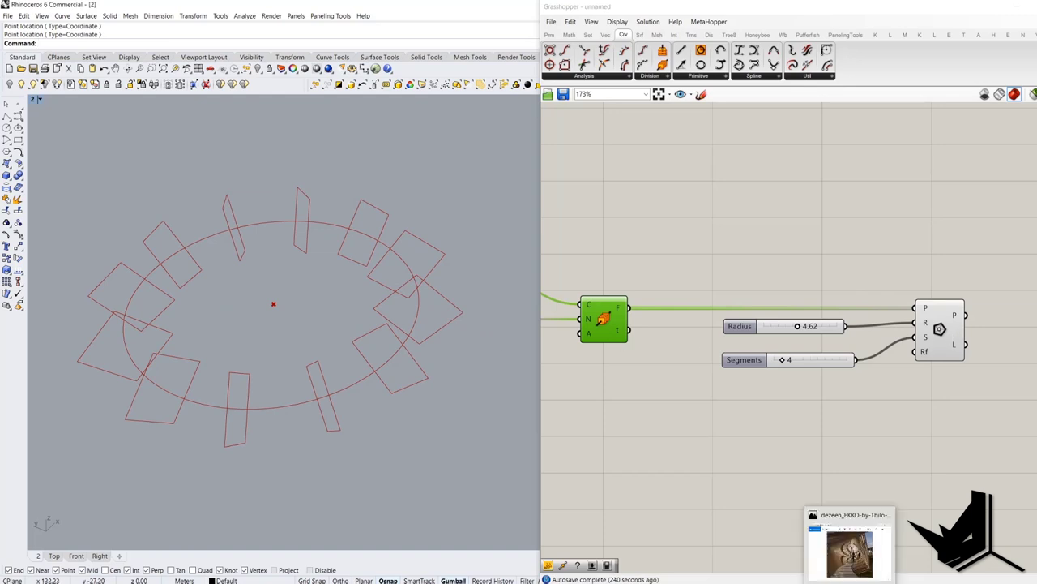
Switch to Photos to examine the reference images of the pavilion's interior and overall shape, and minimise it again.
click(858, 562)
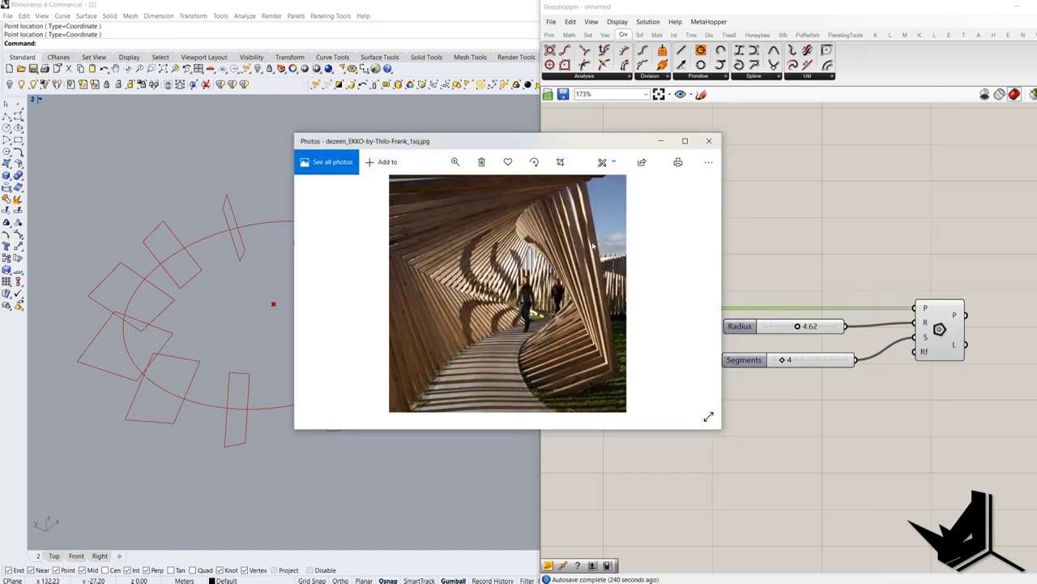
key(Right)
key(Right)
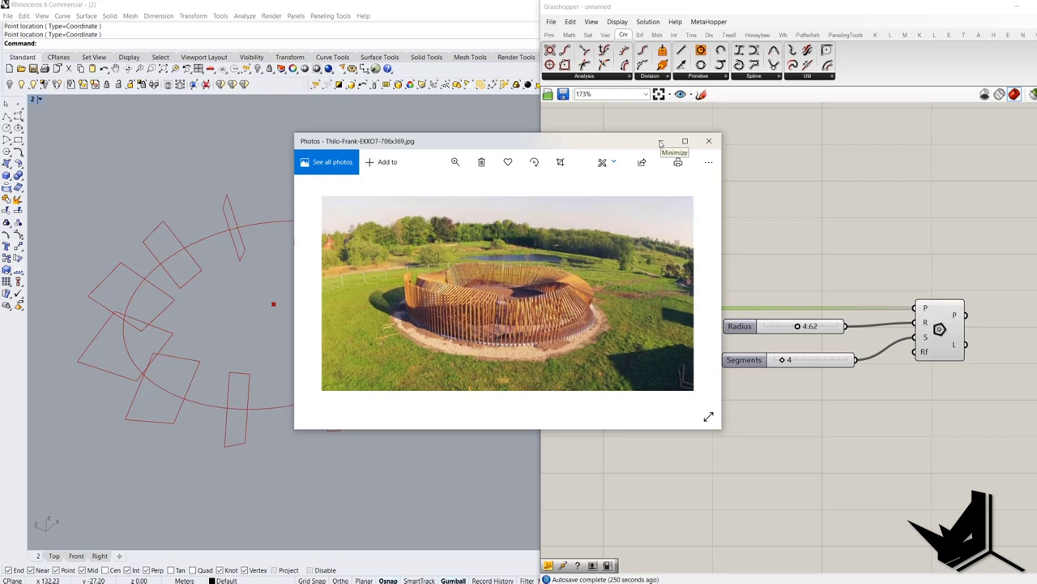
click(663, 142)
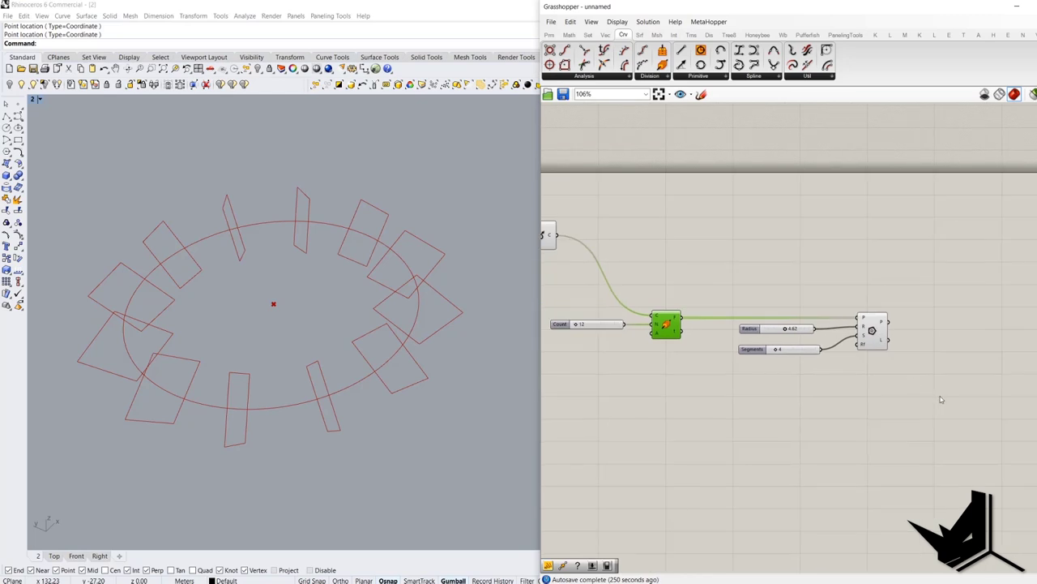
Add a Rotate component and connect the Polygon output to its geometry input.
double_click(940, 394)
text(rota)
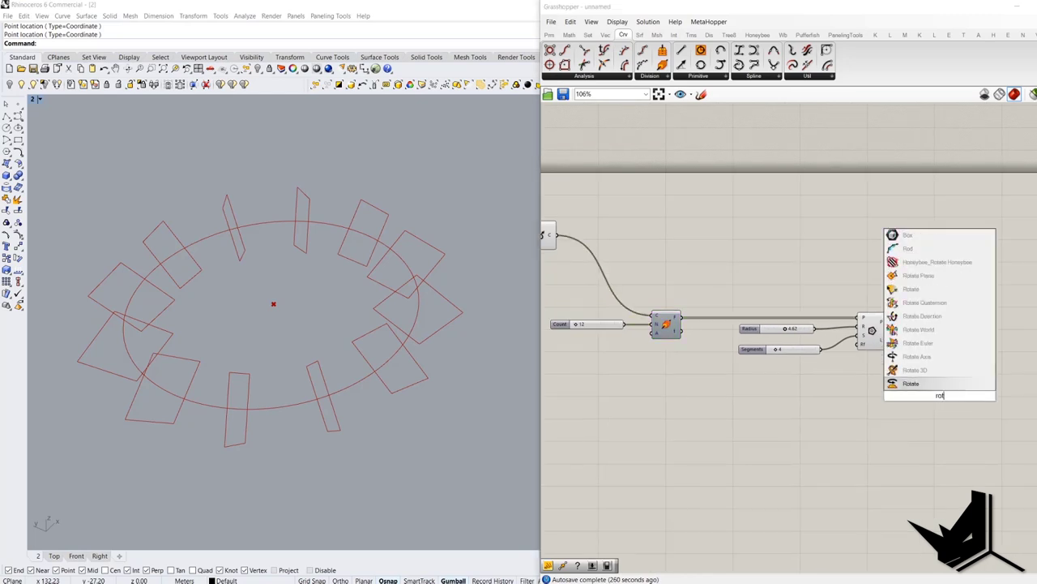
click(941, 384)
right_drag(878, 379, 834, 324)
drag(819, 300, 961, 386)
right_drag(792, 368, 851, 370)
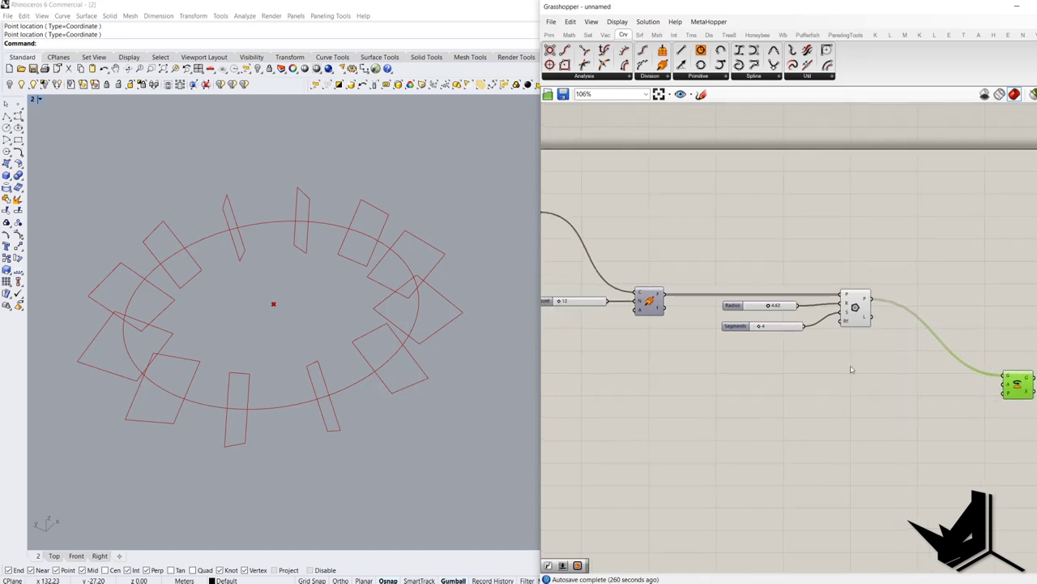
Turn the Perp Frames preview back on and connect its frames output to the plane input of Rotate.
click(652, 299)
right_click(667, 235)
click(685, 238)
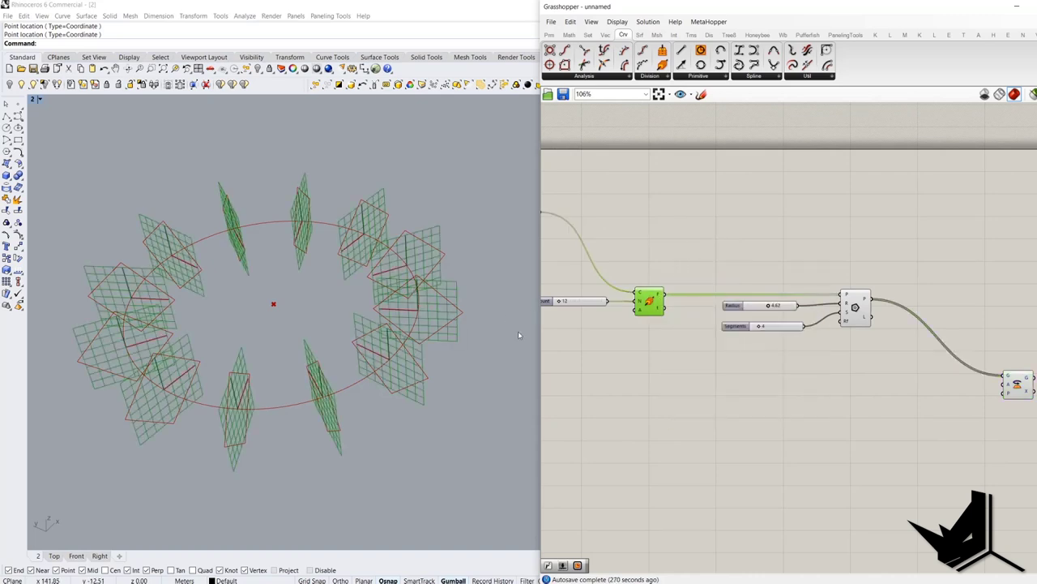
right_drag(672, 365, 629, 364)
drag(620, 297, 959, 395)
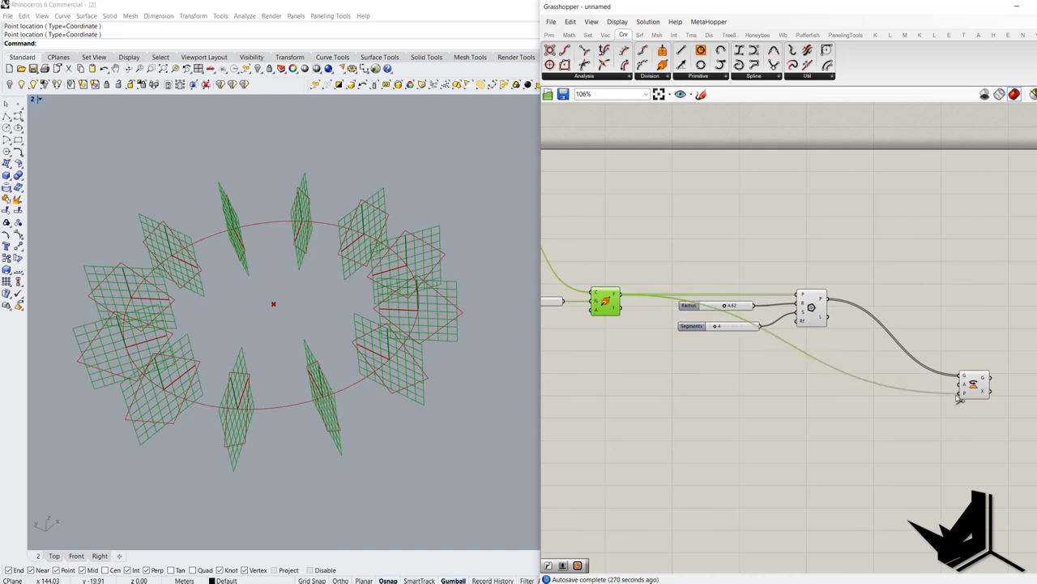
right_drag(421, 381, 379, 413)
right_drag(897, 342, 869, 337)
right_drag(387, 299, 398, 268)
right_drag(918, 392, 838, 387)
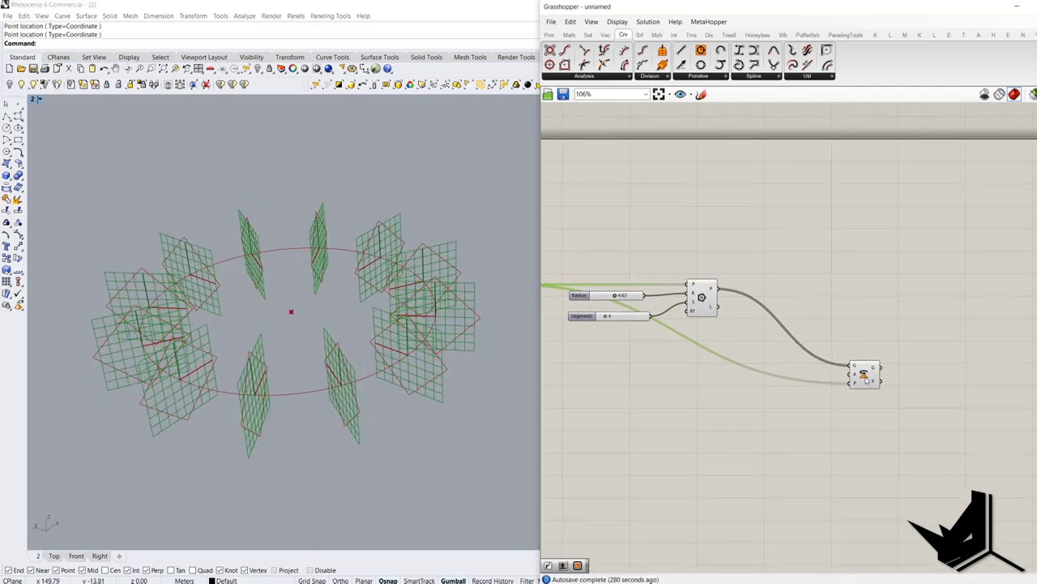
right_drag(398, 258, 421, 301)
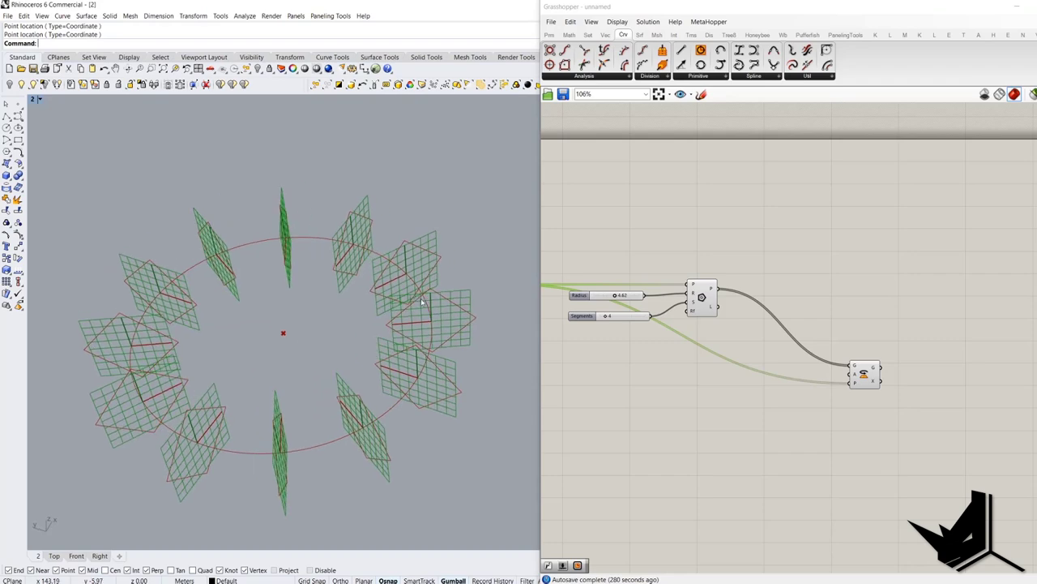
Capture the viewport area, outline two neighbouring polygons freehand in red to illustrate the rotation, and discard the capture.
key(Print)
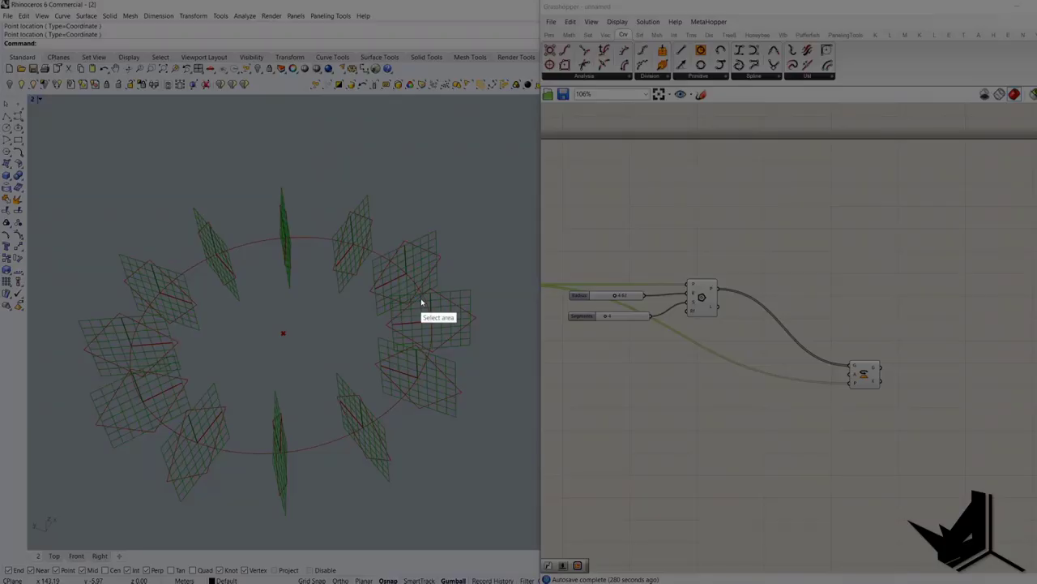
mouse_move(29, 97)
mouse_down()
mouse_move(191, 256)
mouse_move(639, 554)
mouse_move(647, 574)
mouse_up()
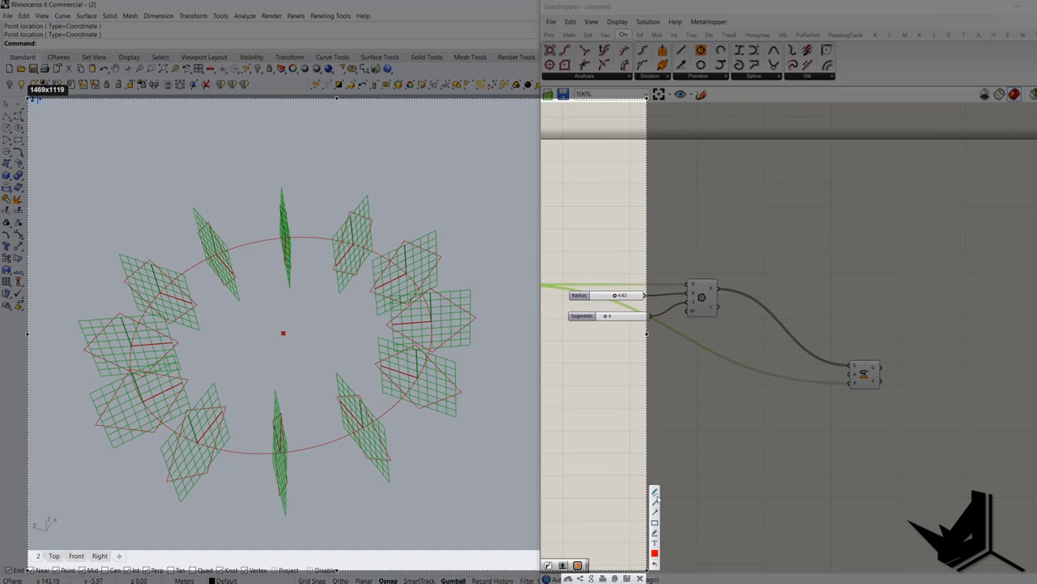
mouse_move(405, 241)
mouse_down()
mouse_move(371, 297)
mouse_move(409, 313)
mouse_move(443, 256)
mouse_move(412, 238)
mouse_up()
drag(344, 223, 345, 225)
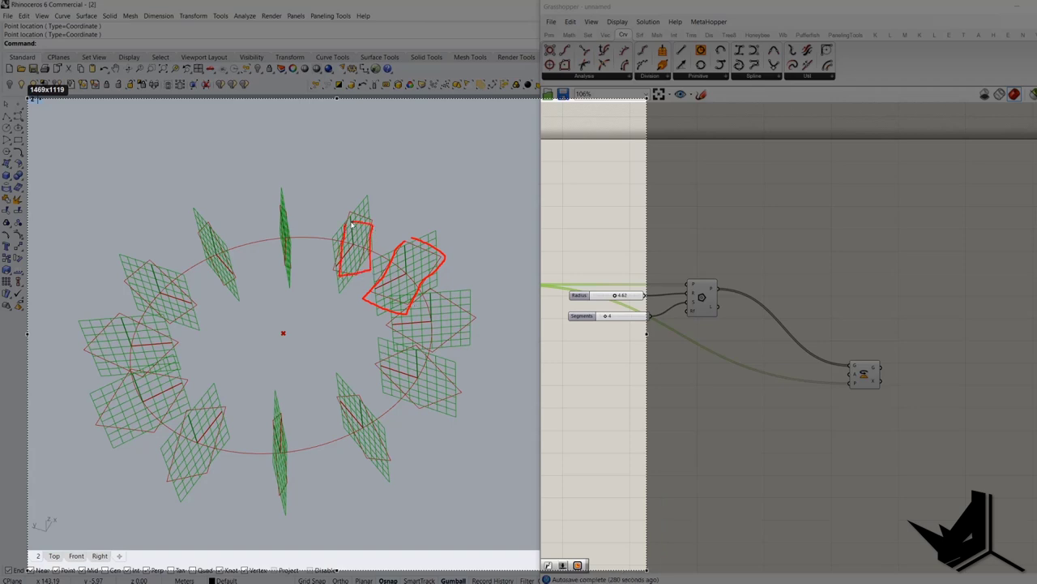
drag(355, 223, 341, 223)
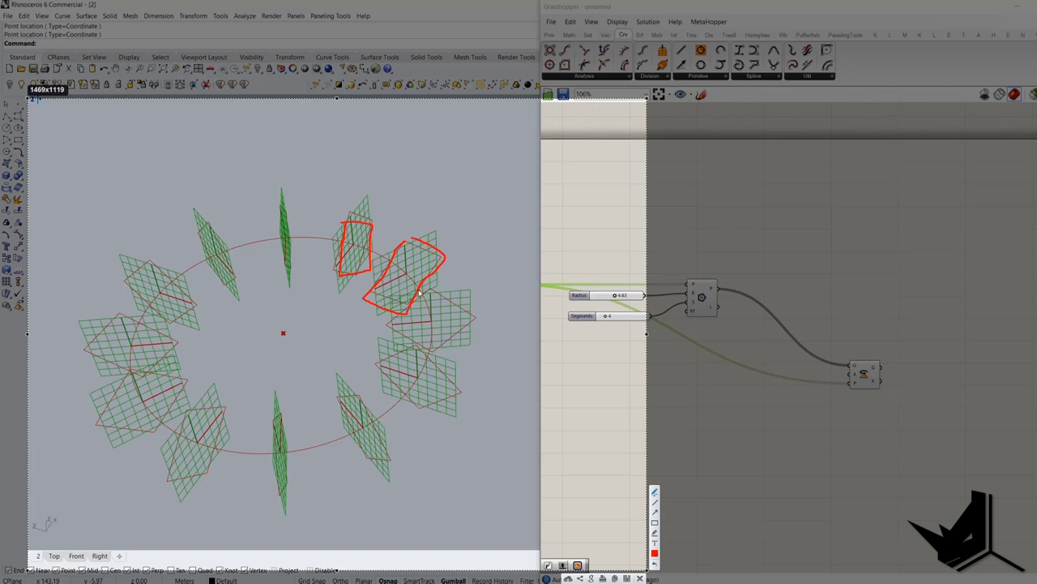
mouse_move(430, 219)
mouse_down()
mouse_move(428, 228)
mouse_move(431, 219)
mouse_move(444, 234)
mouse_move(483, 221)
mouse_up()
drag(422, 295, 422, 296)
mouse_move(398, 340)
mouse_down()
mouse_move(459, 349)
mouse_move(464, 303)
mouse_move(425, 296)
mouse_up()
key(Escape)
Switch to Calculator, divide 360 by 12 for the rotation angle between frames, and close it.
right_drag(637, 244, 813, 238)
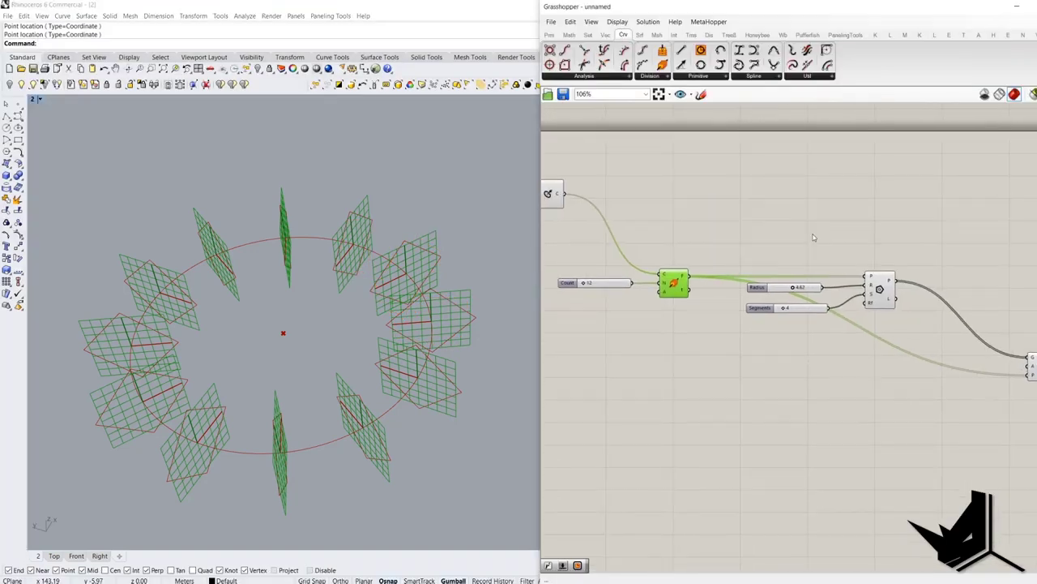
right_drag(705, 282, 709, 283)
click(214, 582)
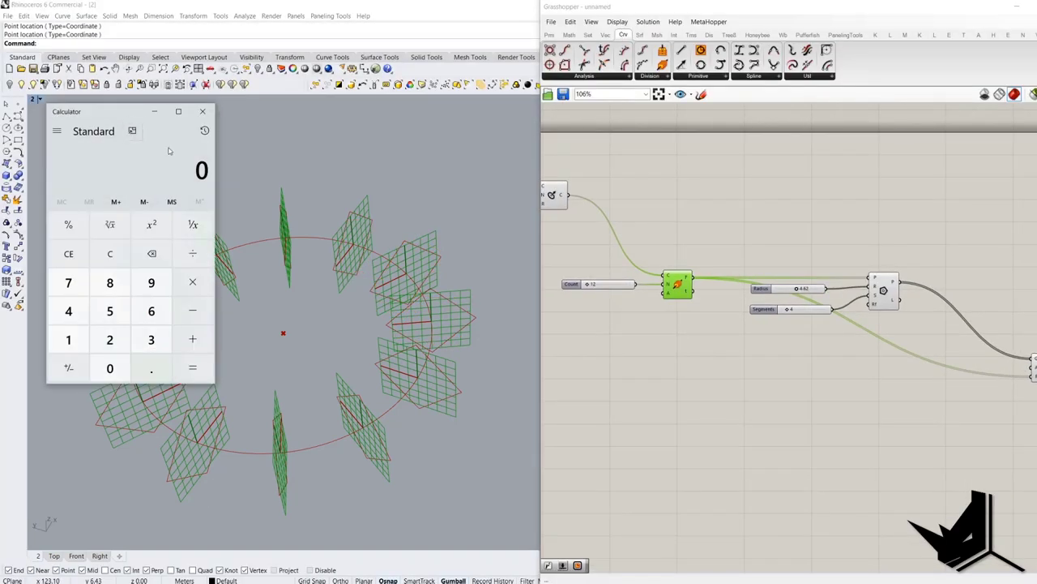
text(360)
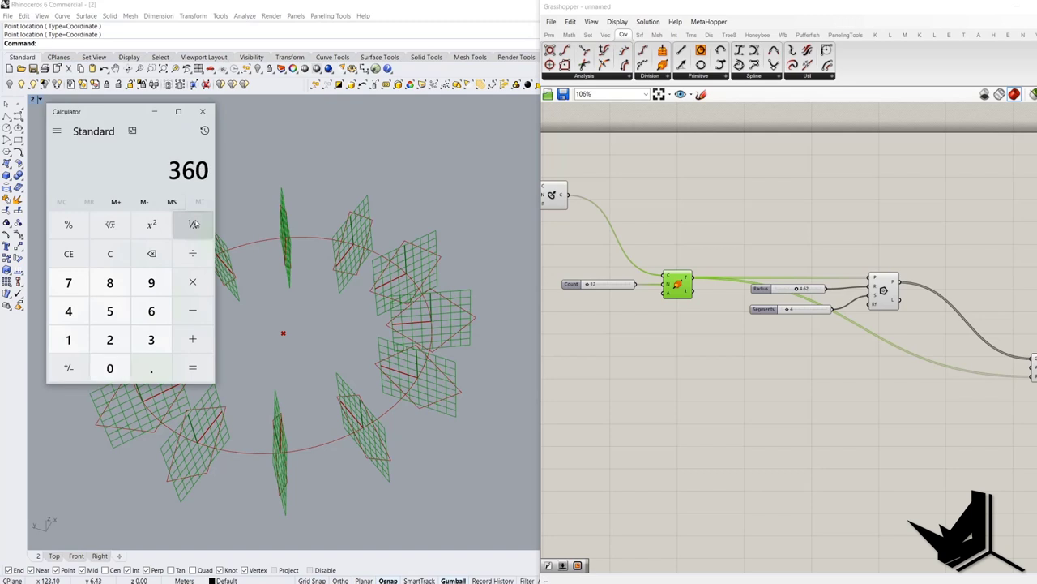
text(12)
key(Return)
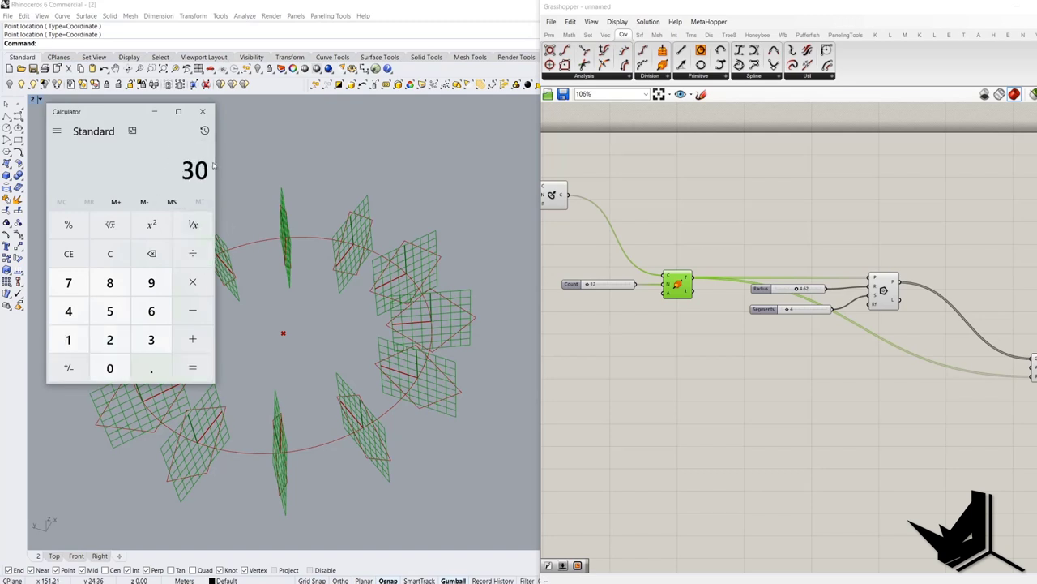
click(202, 111)
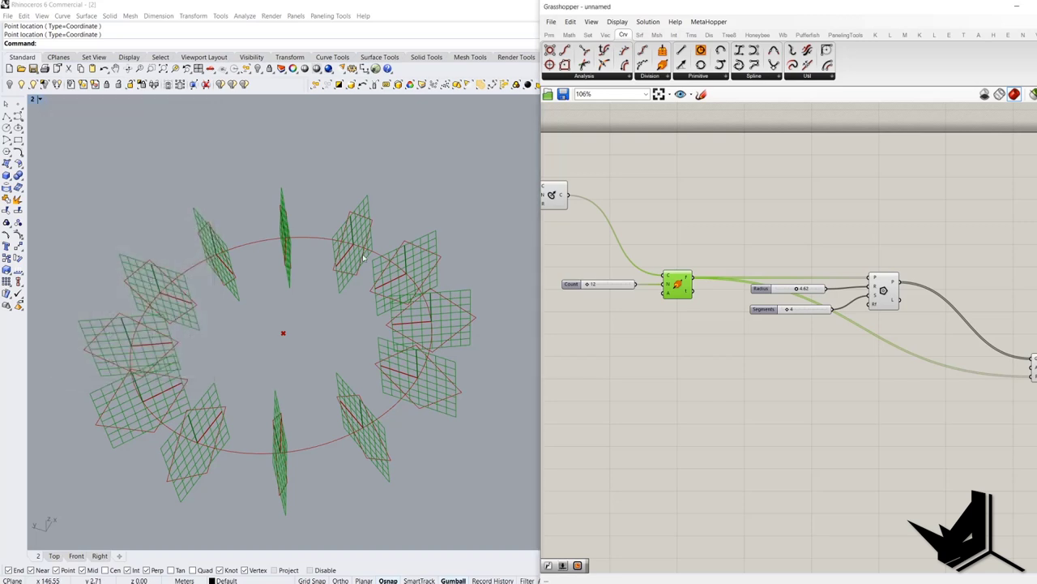
Examine the frames around the circle and the definition from the count slider through to the Rotate component.
right_drag(361, 263, 302, 190)
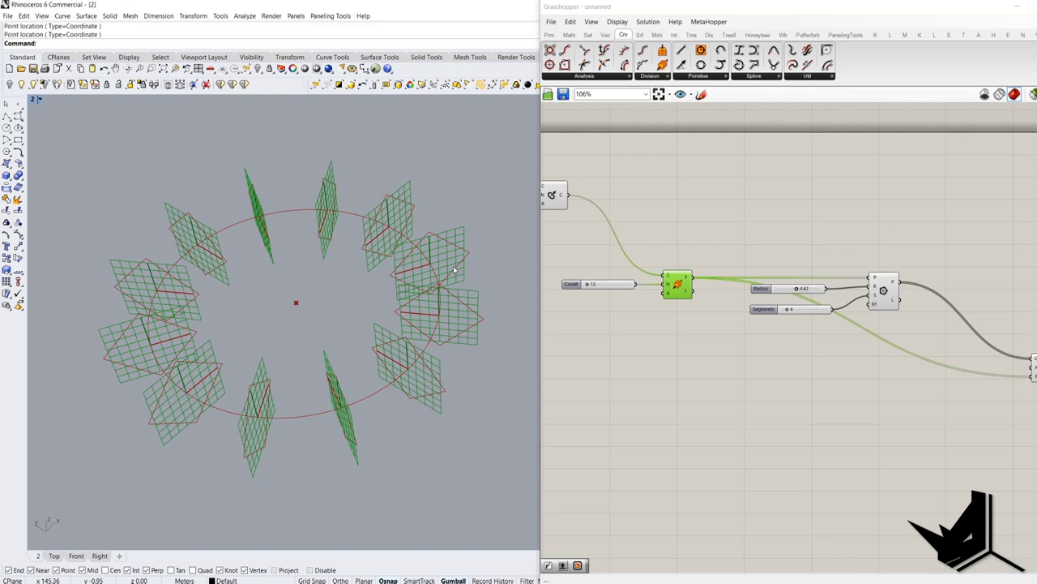
right_drag(715, 357, 658, 340)
scroll(733, 362, down, 1)
right_drag(792, 377, 741, 372)
scroll(785, 354, up, 1)
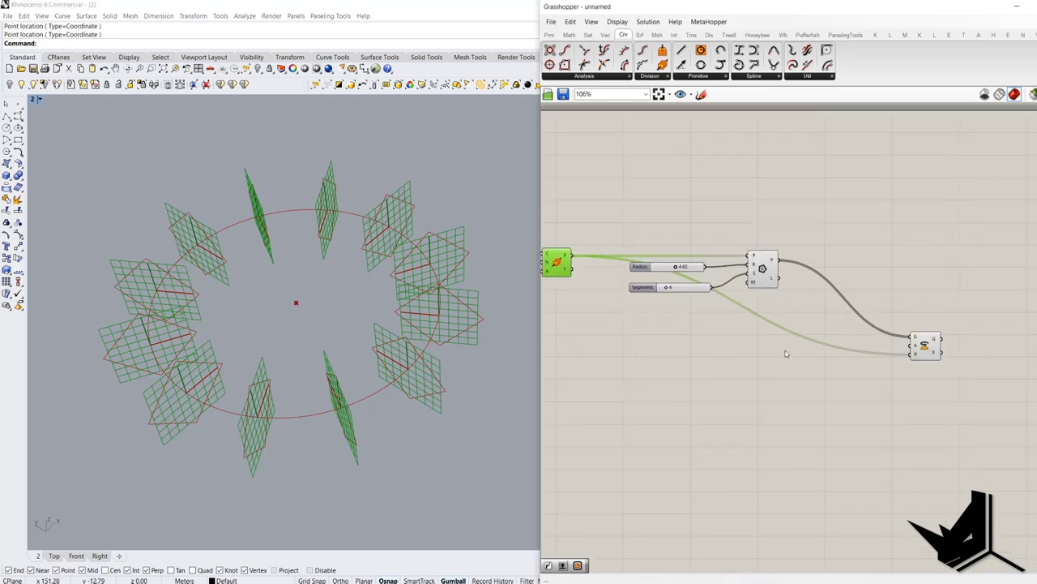
scroll(793, 354, up, 4)
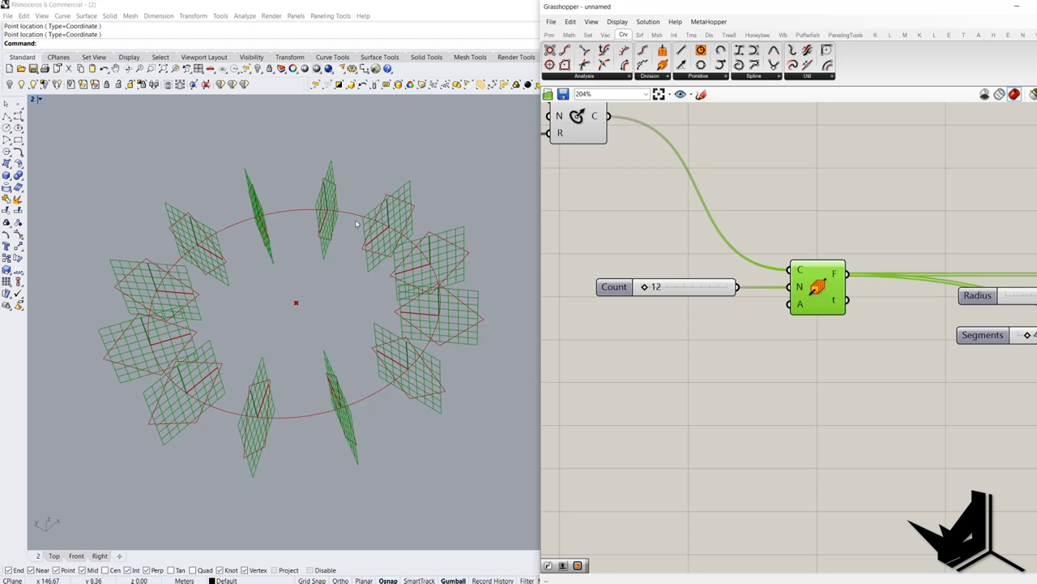
scroll(745, 351, down, 3)
scroll(776, 335, up, 2)
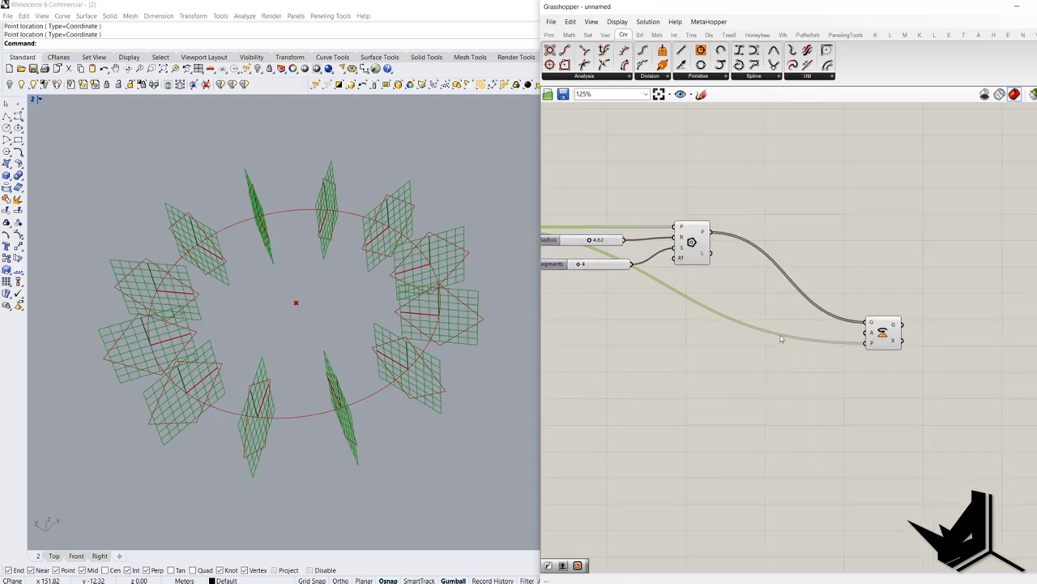
Add a Construct Domain component in the empty canvas area below the Polygon component.
double_click(740, 349)
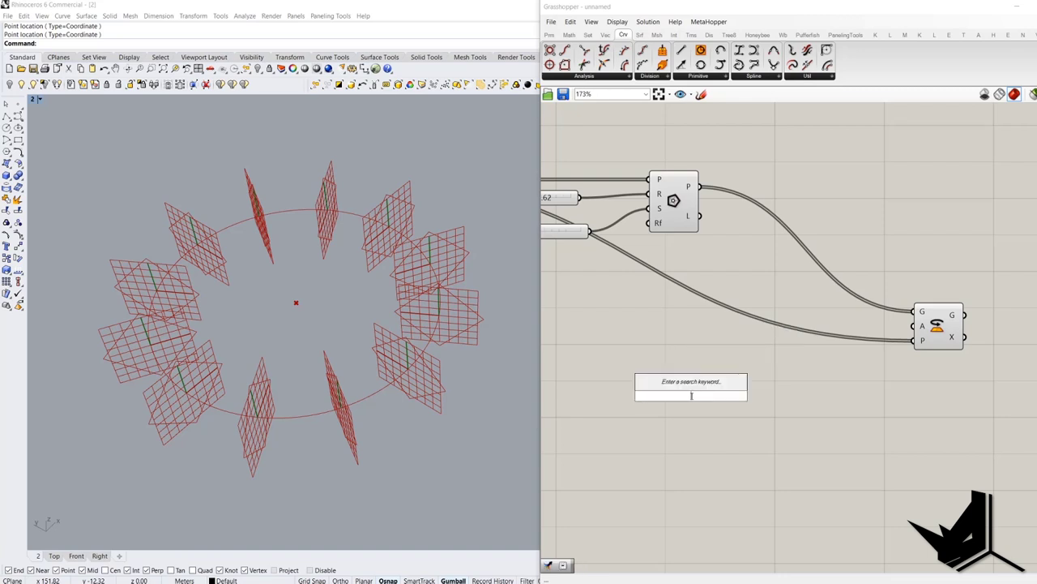
text(doma)
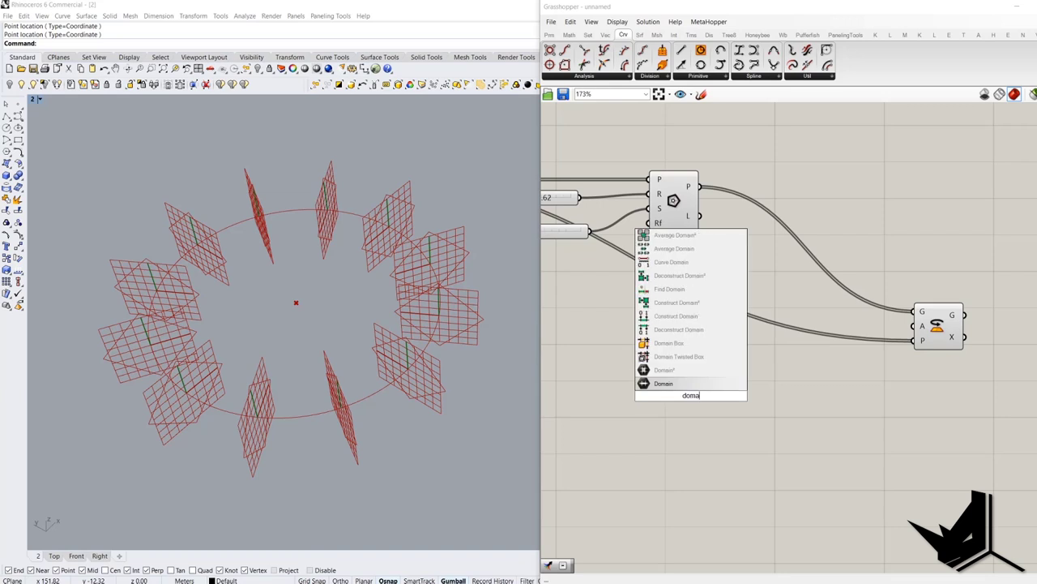
click(704, 321)
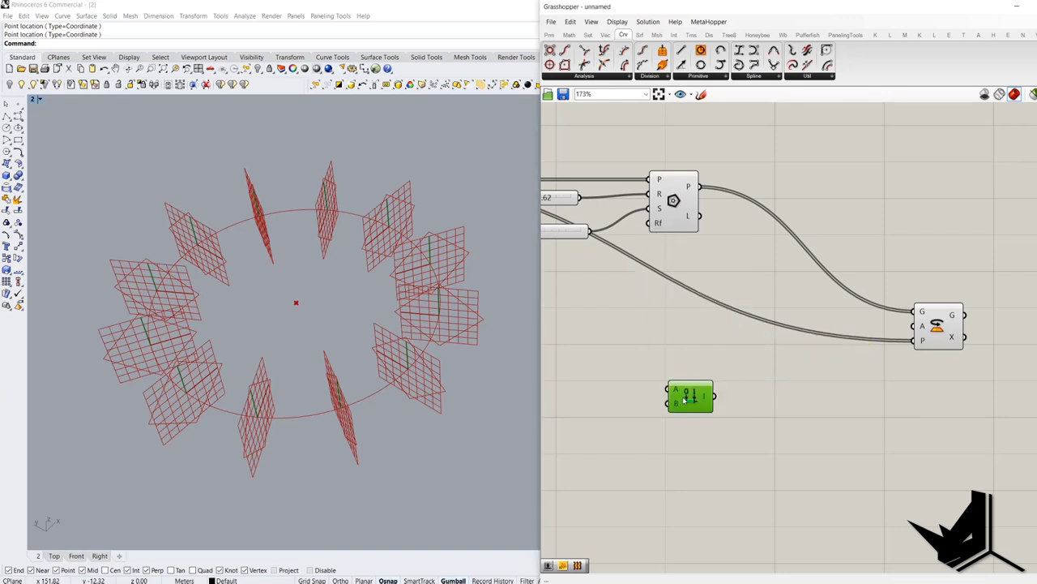
drag(691, 394, 696, 411)
Add two number sliders set to 0 and 360 and connect them to Construct Domain's start and end inputs.
right_drag(612, 374, 695, 370)
double_click(693, 361)
text(0)
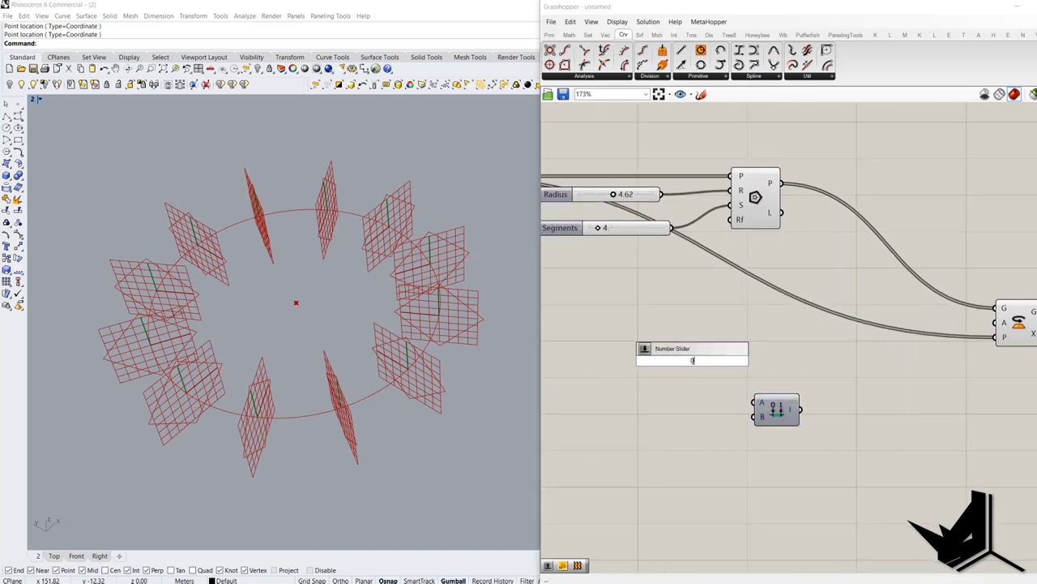
text(<360)
key(Return)
drag(687, 366, 756, 417)
drag(676, 441, 701, 445)
drag(694, 376, 756, 403)
click(766, 417)
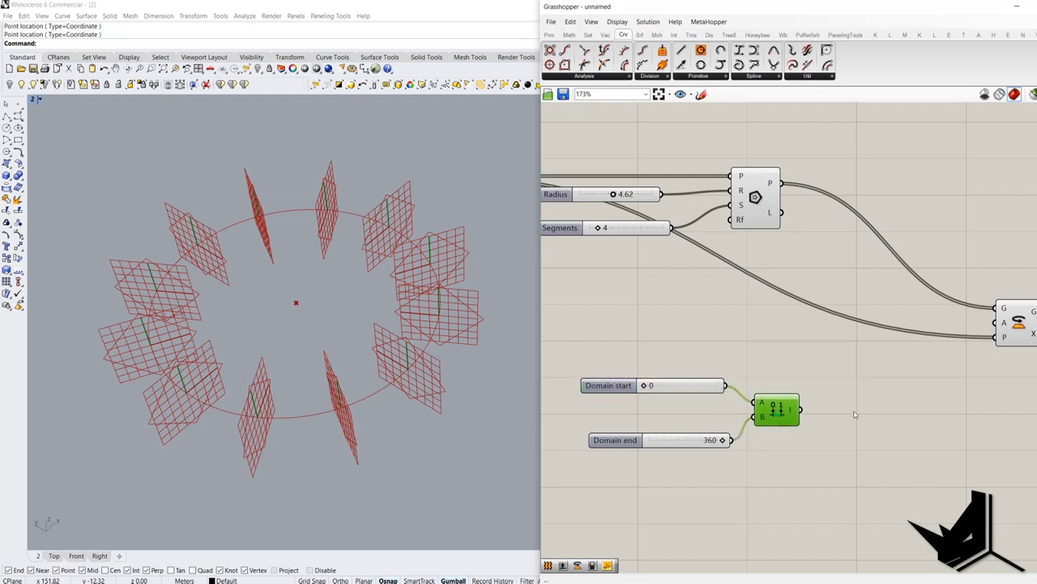
Add a Range component beside Construct Domain.
scroll(855, 414, down, 2)
double_click(896, 325)
text(range)
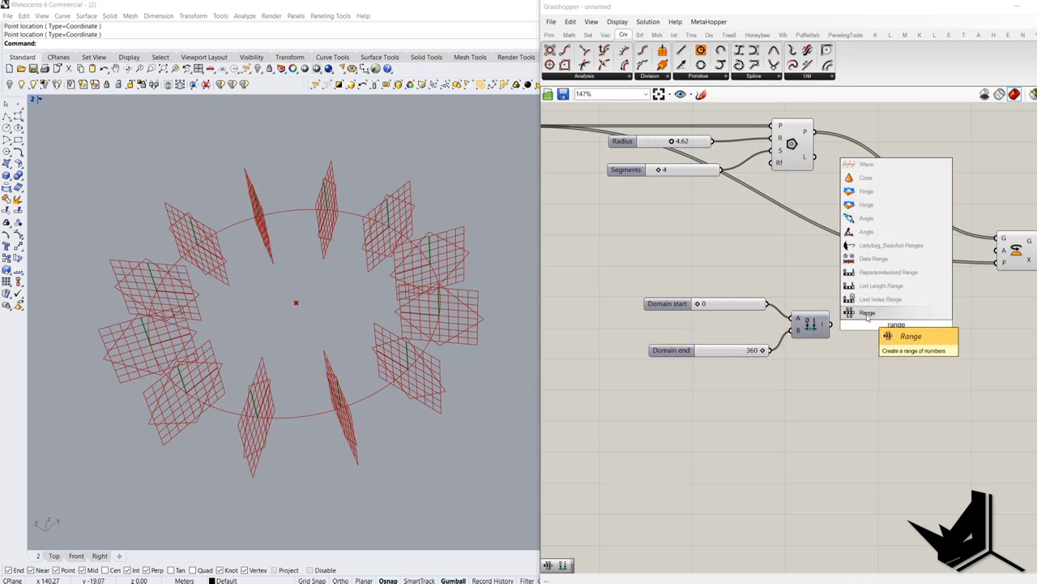
click(867, 314)
scroll(860, 361, up, 2)
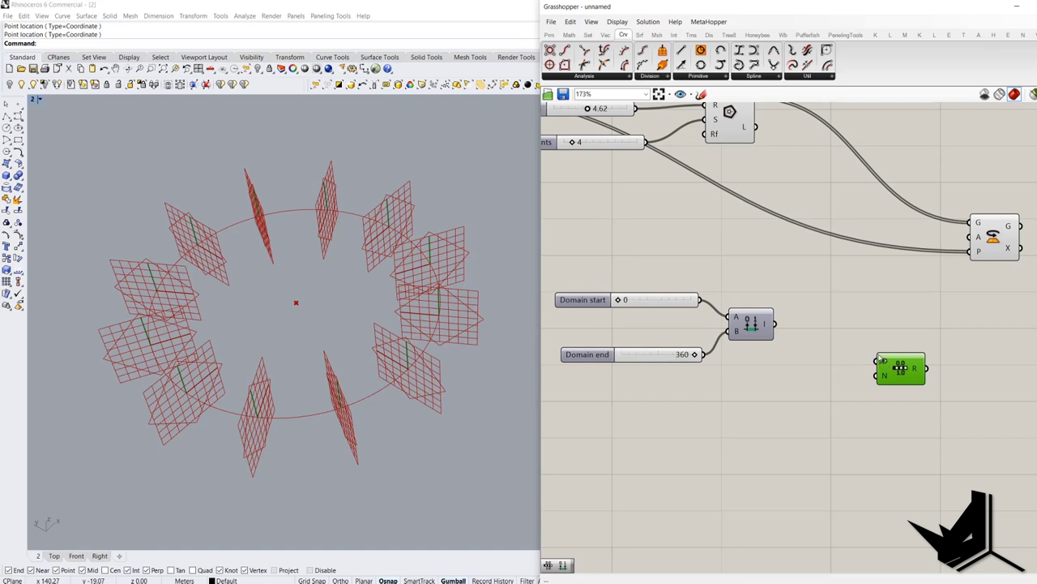
Connect the frame count slider to Range's steps input and the constructed domain to its domain input.
right_drag(785, 328, 809, 333)
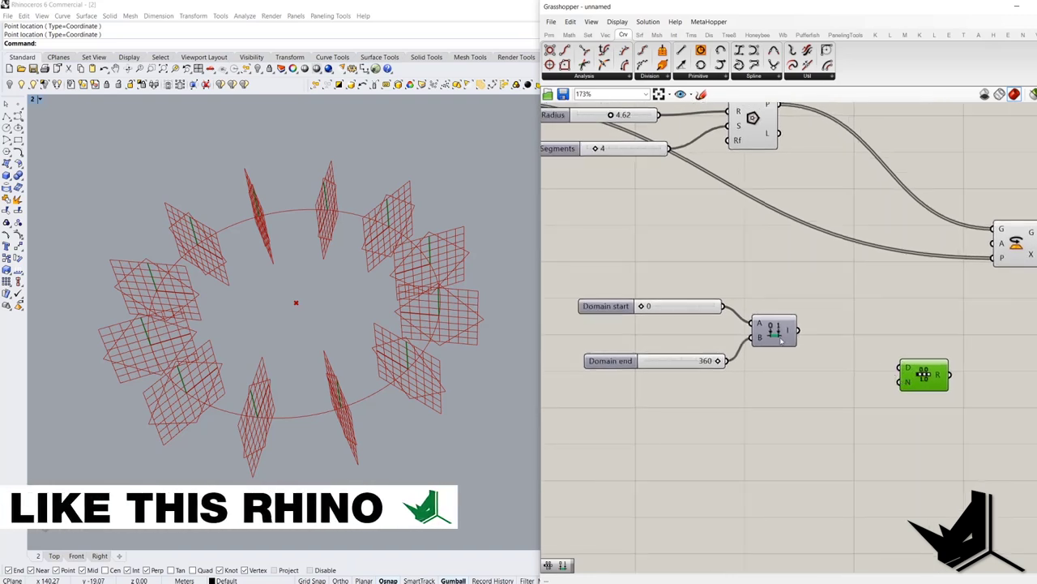
drag(694, 362, 690, 363)
scroll(730, 324, up, 2)
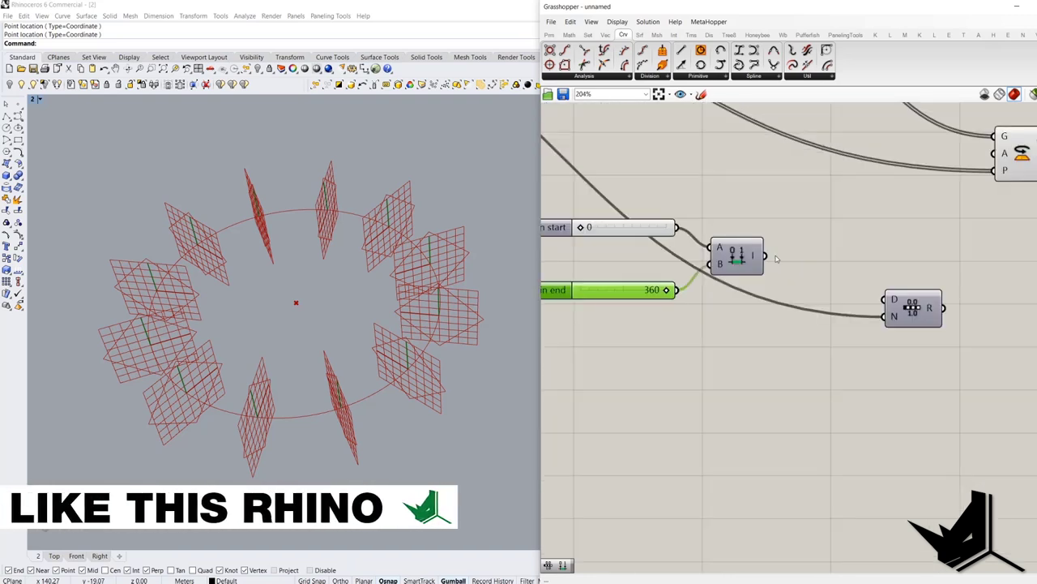
drag(764, 258, 886, 303)
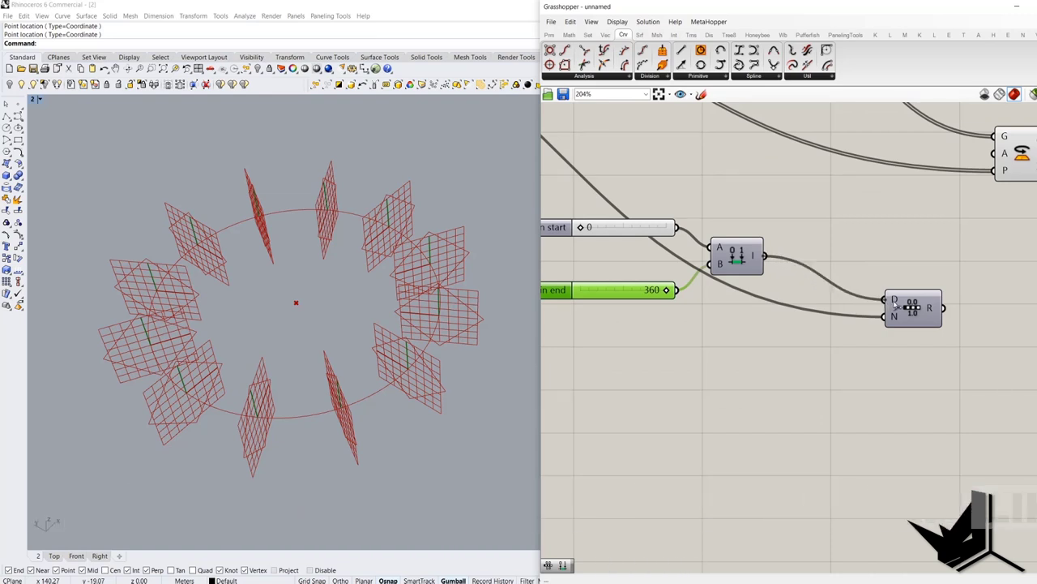
Add a panel listing the Range output and enlarge it to fit the whole list.
right_drag(859, 364, 751, 363)
click(549, 35)
drag(701, 65, 956, 316)
drag(836, 307, 944, 470)
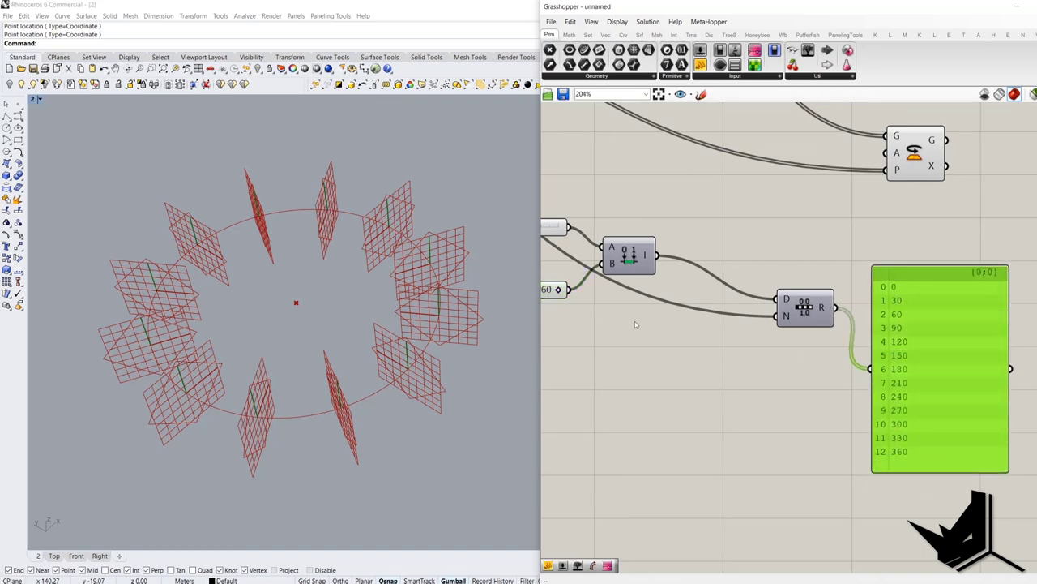
Show the constructed domain in a second panel and feed the Segments slider into Range's steps input.
right_drag(602, 240, 739, 283)
scroll(739, 283, down, 1)
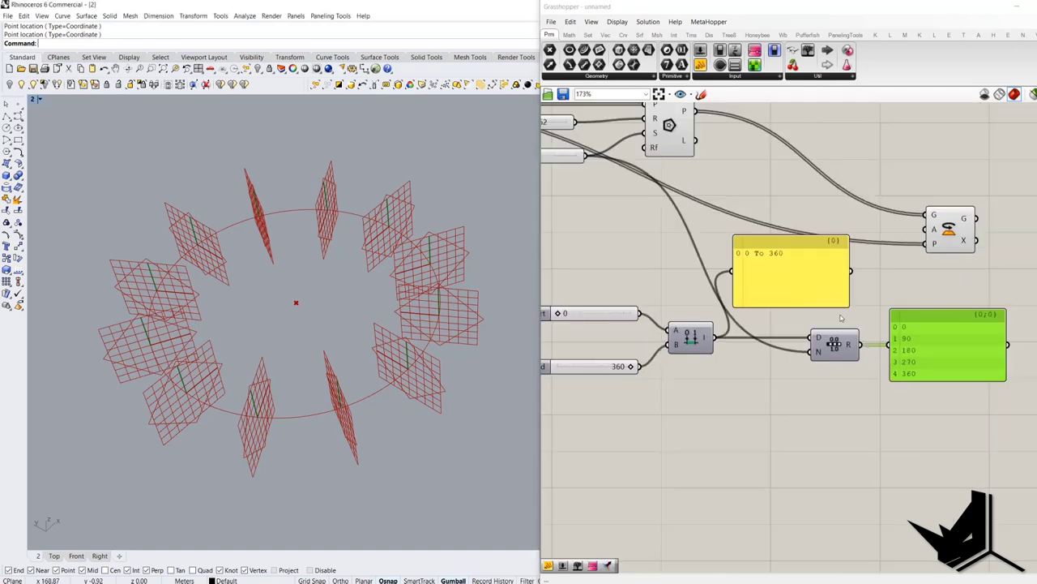
click(830, 302)
click(817, 349)
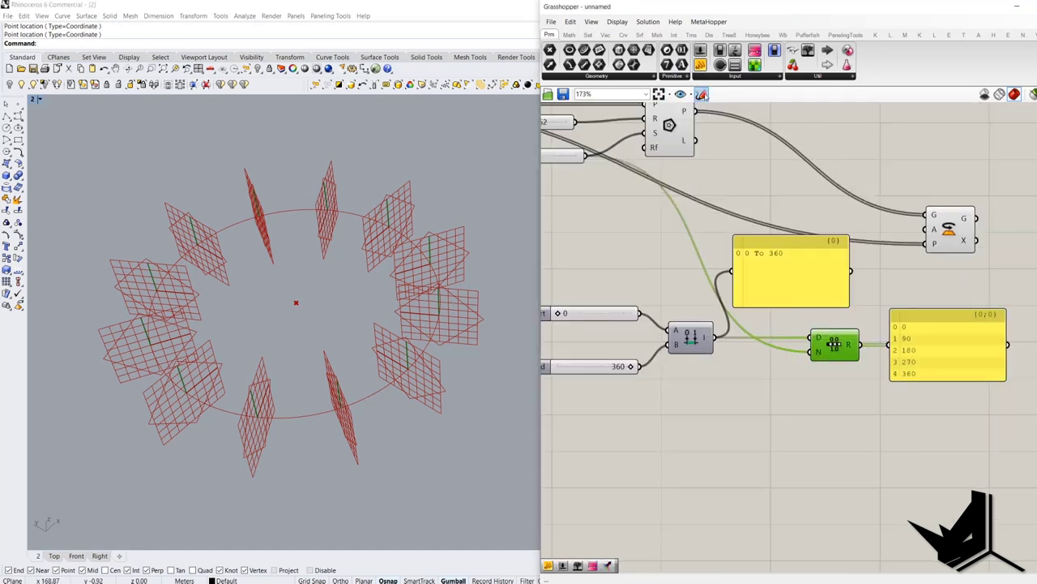
Sketch a freehand number line from 0 to 360 on the canvas, divided into four parts numbered 1 to 4.
click(701, 67)
drag(658, 481, 963, 470)
drag(658, 490, 661, 496)
mouse_move(935, 484)
mouse_down()
mouse_move(959, 509)
mouse_move(937, 514)
mouse_up()
mouse_move(985, 487)
mouse_down()
mouse_move(987, 509)
mouse_move(976, 509)
mouse_up()
mouse_move(1009, 493)
mouse_down()
mouse_move(1023, 510)
mouse_move(1011, 491)
mouse_up()
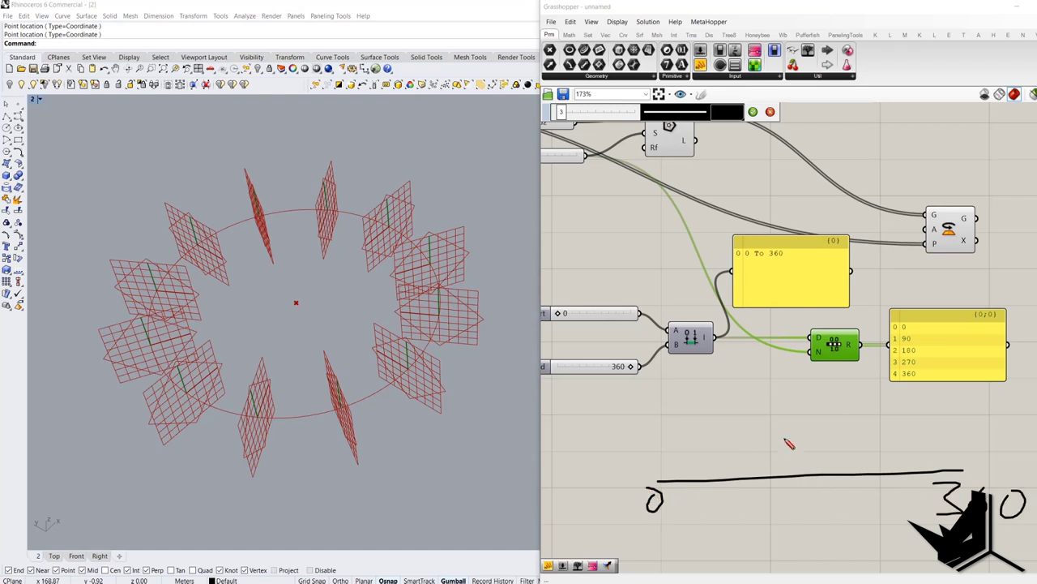
drag(797, 459, 799, 488)
drag(728, 463, 730, 492)
drag(864, 457, 864, 485)
drag(681, 445, 692, 462)
drag(752, 442, 780, 464)
mouse_move(817, 425)
mouse_down()
mouse_move(827, 431)
mouse_move(822, 465)
mouse_up()
mouse_move(912, 427)
mouse_down()
mouse_move(918, 454)
mouse_move(905, 480)
mouse_up()
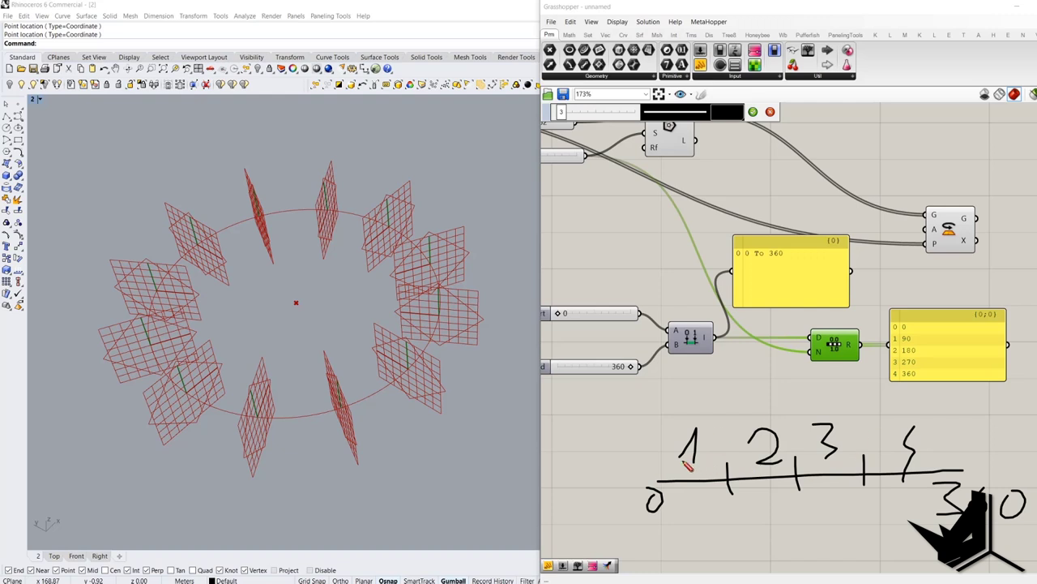
Mark the five division points of the number line with vertical strokes and small circles, and discard the sketch.
drag(655, 481, 655, 413)
drag(732, 472, 731, 399)
drag(801, 468, 800, 400)
drag(868, 473, 867, 408)
drag(960, 467, 967, 396)
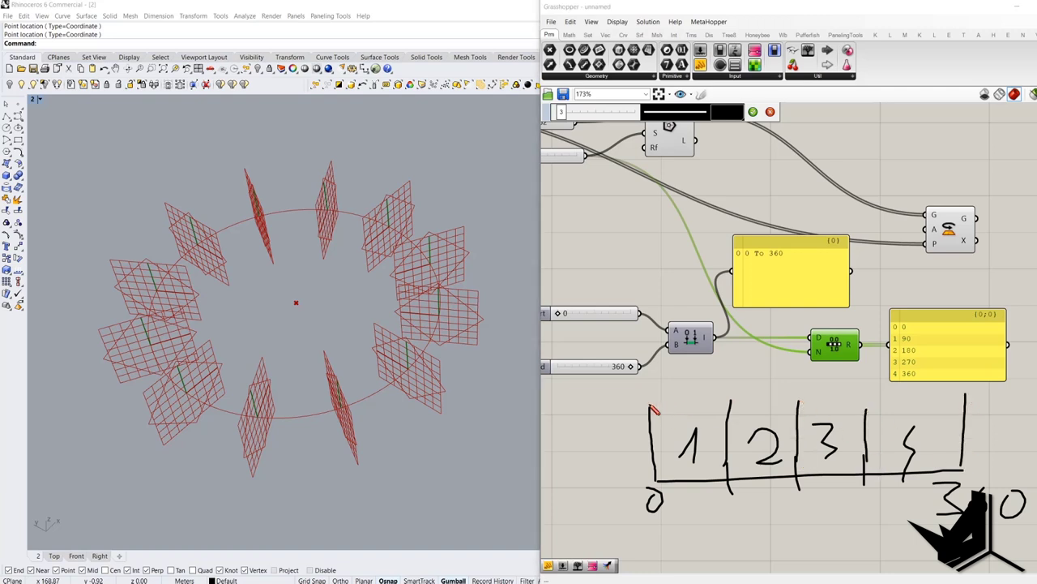
mouse_move(648, 404)
mouse_down()
mouse_move(654, 418)
mouse_move(650, 403)
mouse_up()
mouse_move(732, 399)
mouse_down()
mouse_move(739, 410)
mouse_move(734, 398)
mouse_up()
drag(796, 403, 807, 406)
mouse_move(869, 415)
mouse_down()
mouse_move(862, 406)
mouse_move(879, 411)
mouse_up()
mouse_move(964, 399)
mouse_down()
mouse_move(985, 406)
mouse_move(967, 402)
mouse_up()
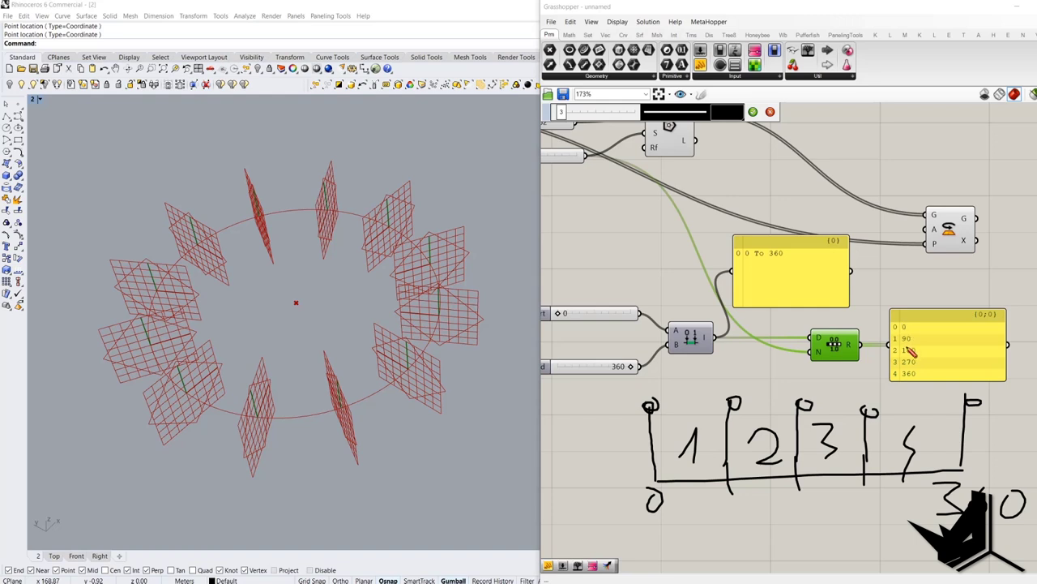
drag(656, 378, 653, 380)
mouse_move(732, 387)
mouse_down()
mouse_move(820, 381)
mouse_move(843, 398)
mouse_move(887, 395)
mouse_move(875, 410)
mouse_move(899, 414)
mouse_move(993, 389)
mouse_move(993, 410)
mouse_move(1023, 399)
mouse_up()
key(Escape)
Reconnect the frame count slider set to 12 to Range's steps input.
scroll(708, 381, down, 2)
right_drag(705, 378, 904, 430)
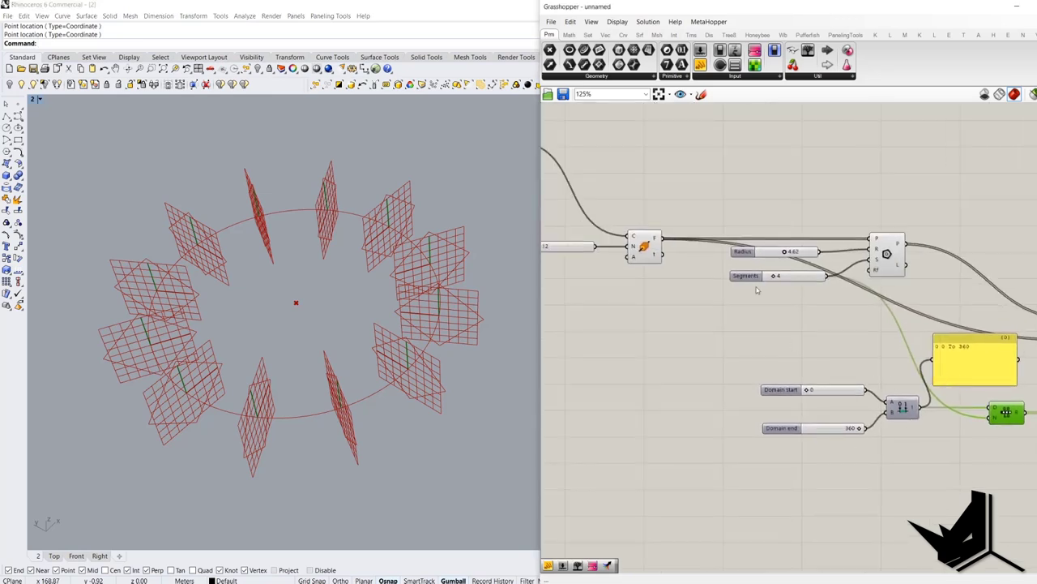
right_drag(736, 308, 872, 325)
right_drag(942, 361, 844, 339)
scroll(1010, 440, up, 1)
right_drag(1011, 440, 873, 388)
scroll(873, 388, down, 1)
right_drag(693, 305, 832, 343)
drag(592, 247, 987, 419)
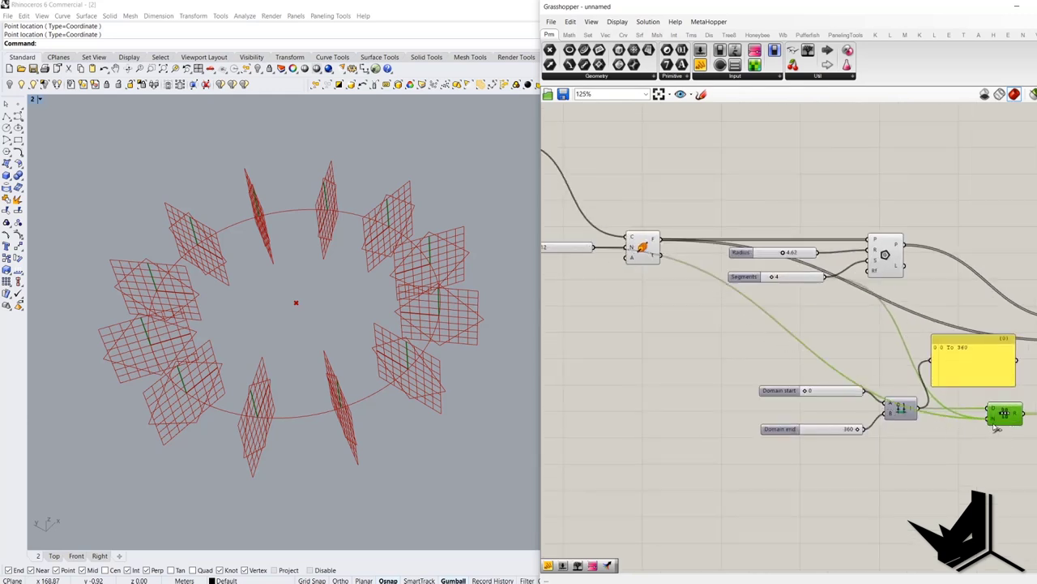
right_drag(983, 459, 788, 461)
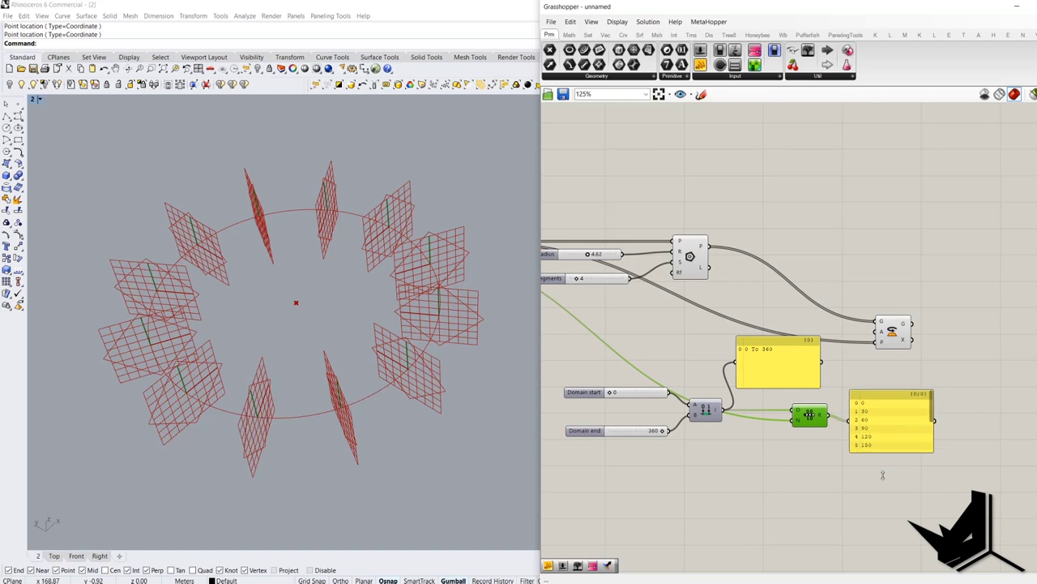
Enlarge the Range output panel and move the Rotate component farther away from the Polygon component.
drag(891, 444, 892, 532)
drag(900, 337, 978, 314)
right_drag(874, 374, 789, 354)
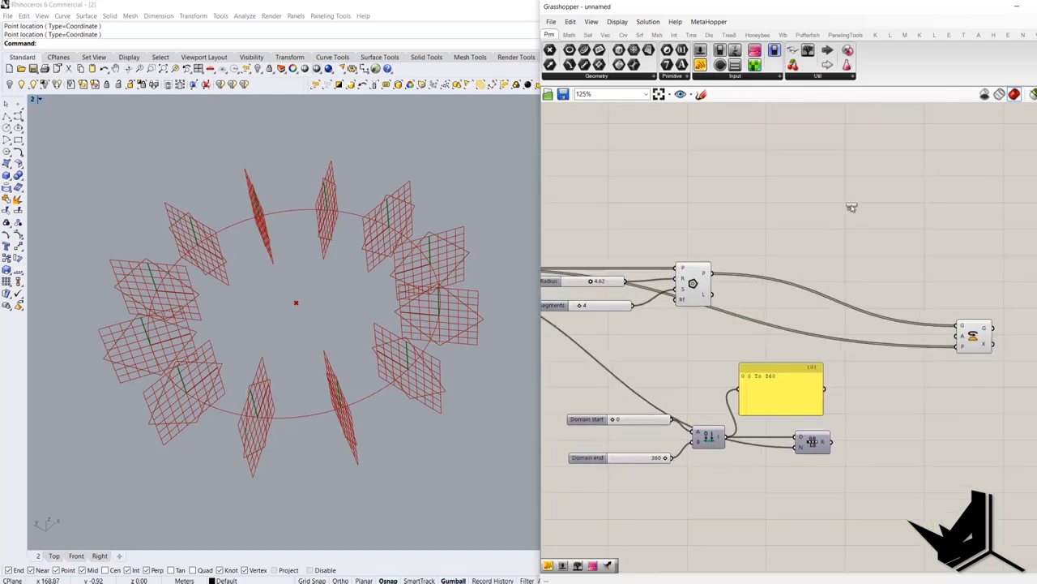
Place a panel above the Polygon component, connect it to the polygon output, and enlarge it.
drag(851, 208, 851, 208)
drag(713, 273, 838, 335)
click(833, 230)
drag(858, 265, 829, 208)
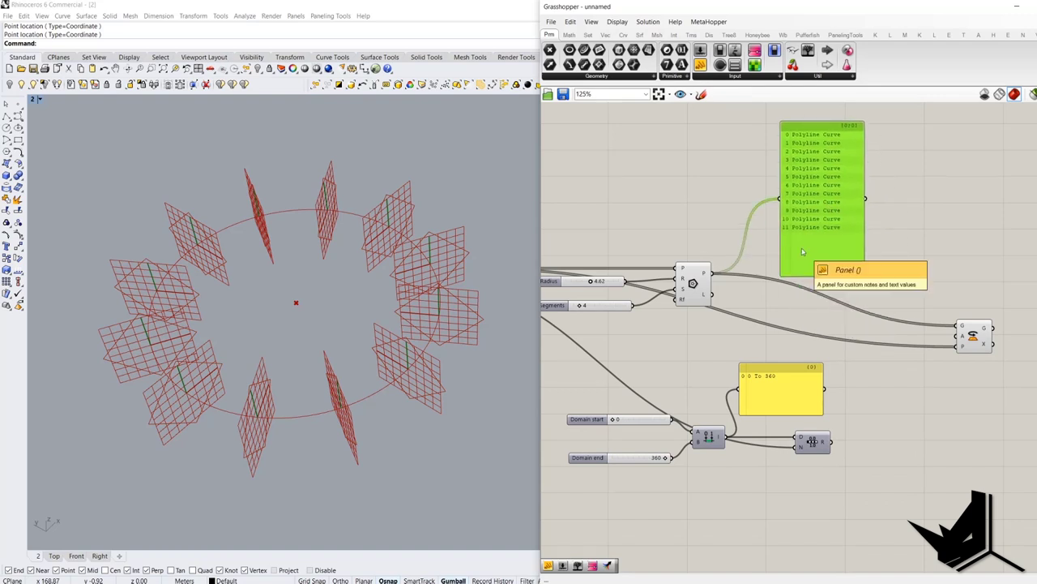
Place a panel beside Range listing its output, and size it to show all the values.
click(929, 420)
right_drag(931, 471, 869, 402)
drag(769, 374, 861, 475)
drag(855, 419, 864, 400)
Add a Cull Index component below Range and connect the Range output to its list input.
double_click(805, 410)
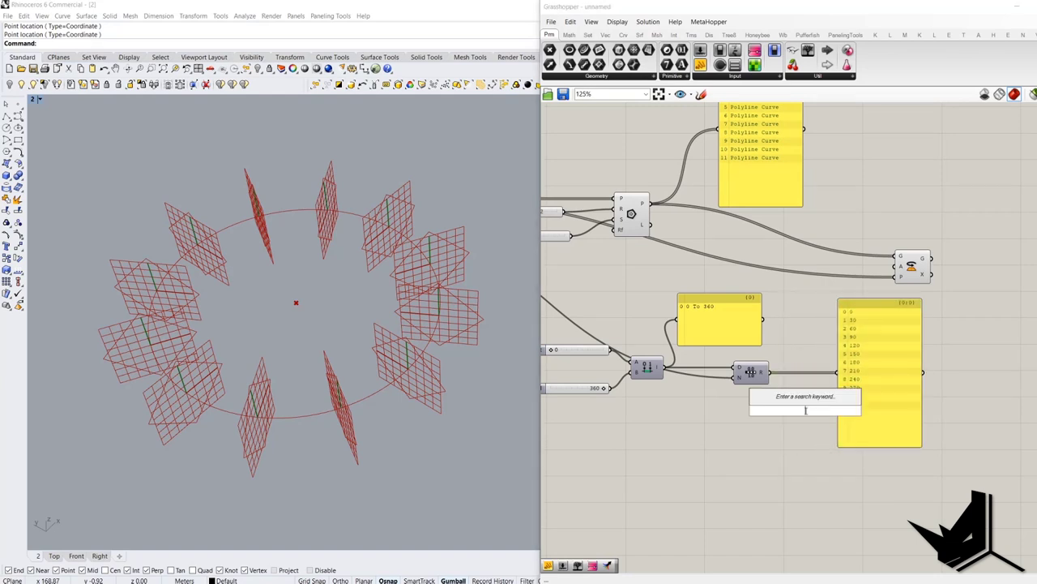
text(cull)
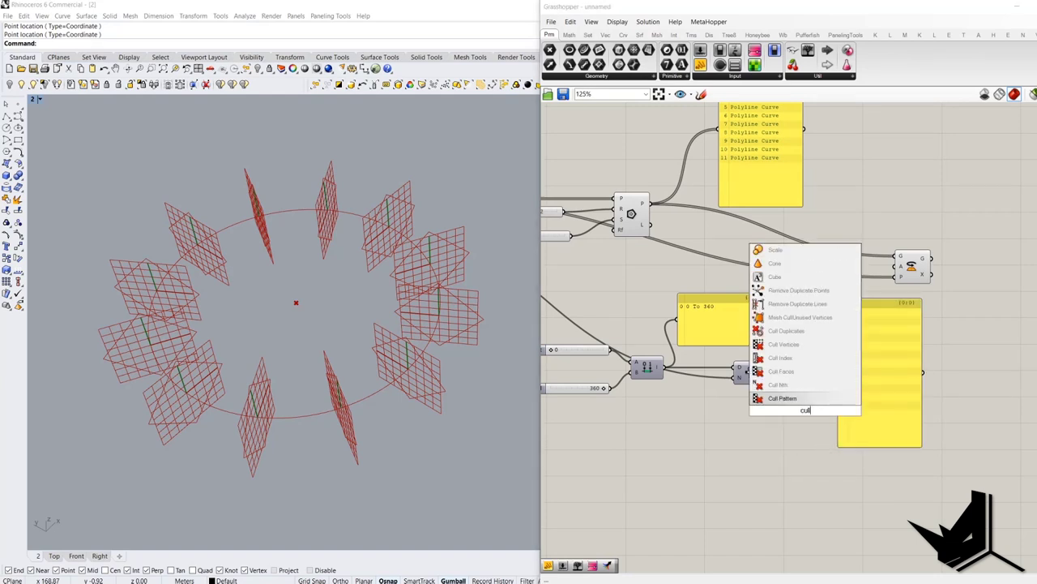
click(808, 397)
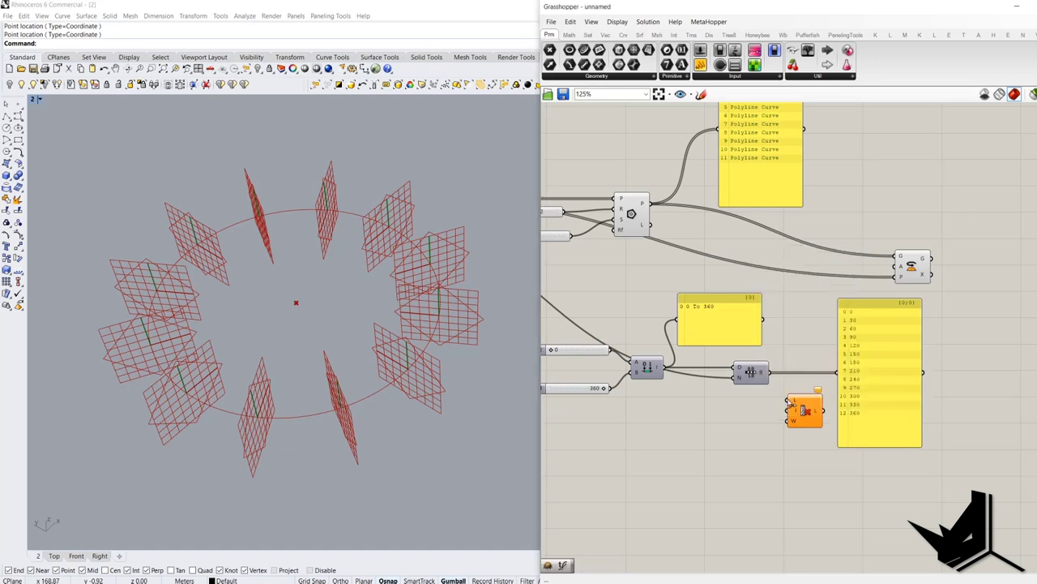
drag(805, 411, 810, 442)
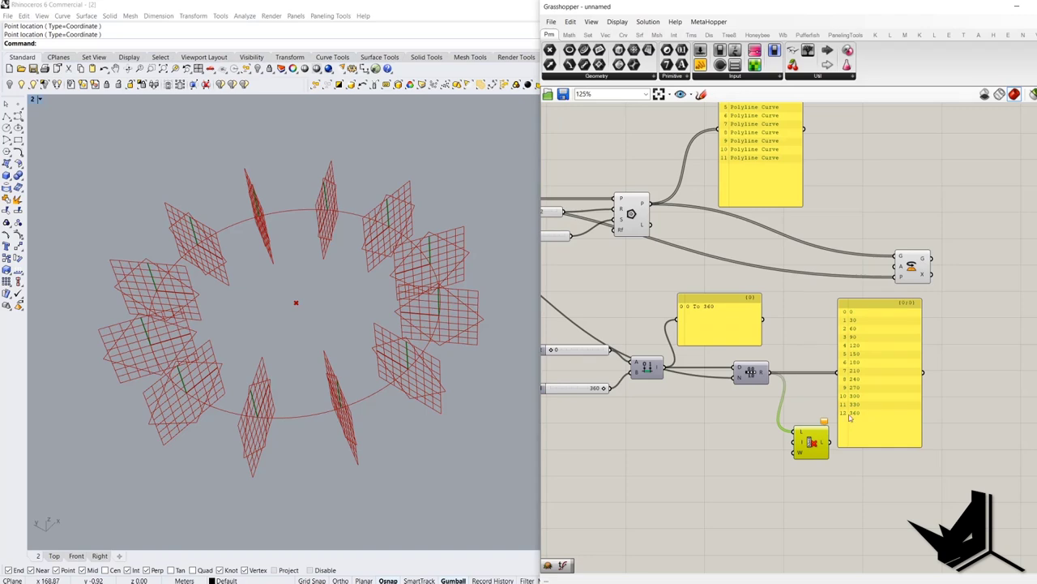
Connect the frame count slider to Cull Index's indices input to remove the last value of the range.
scroll(938, 434, down, 3)
drag(792, 442, 834, 383)
scroll(849, 431, up, 3)
scroll(898, 430, down, 3)
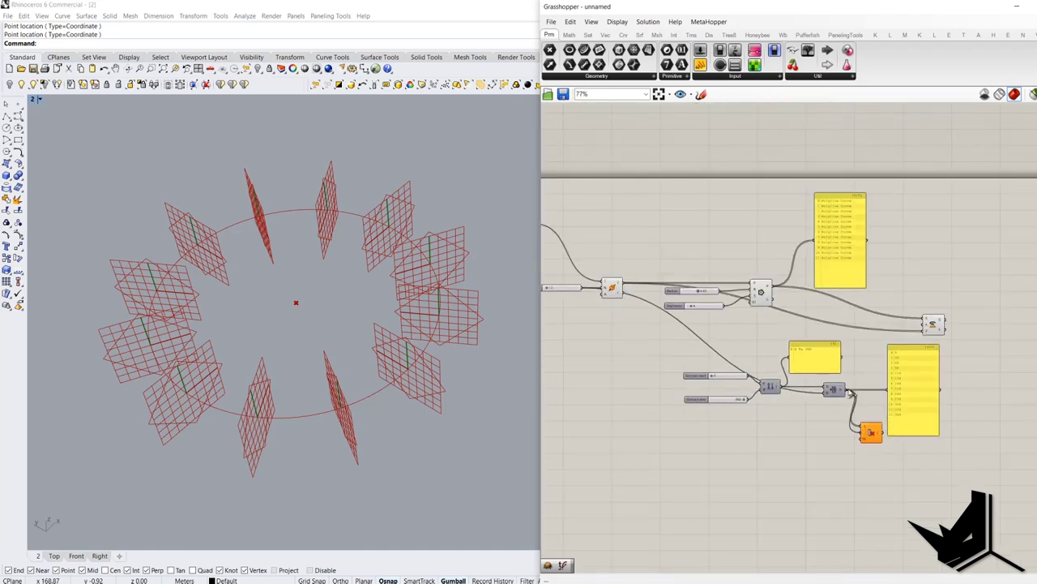
scroll(932, 376, up, 4)
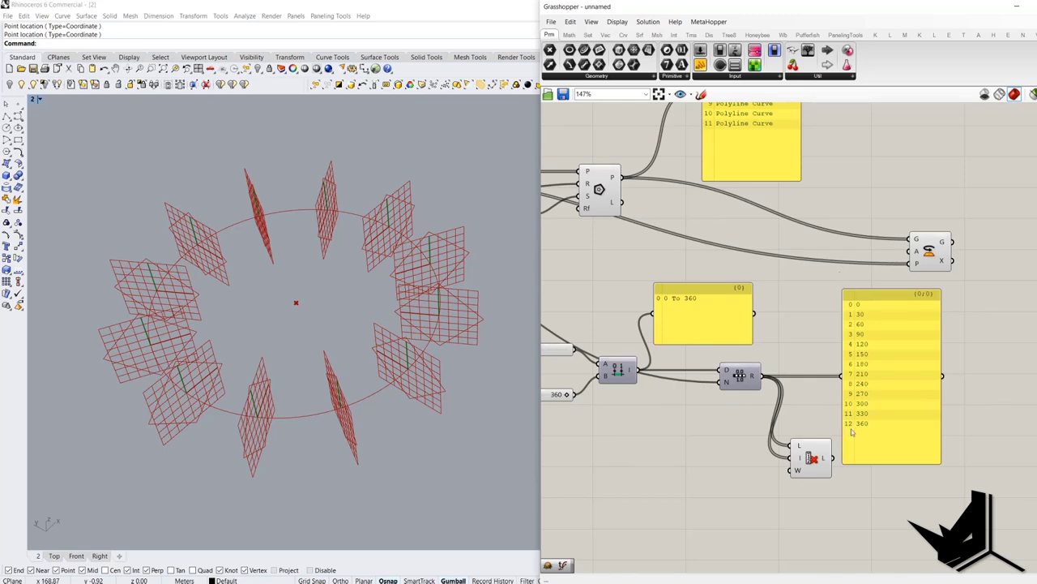
scroll(937, 415, down, 5)
drag(795, 458, 609, 295)
scroll(679, 342, up, 3)
right_drag(897, 366, 691, 331)
Connect the values panel to the Cull Index output instead of Range and reposition it.
drag(862, 392, 857, 377)
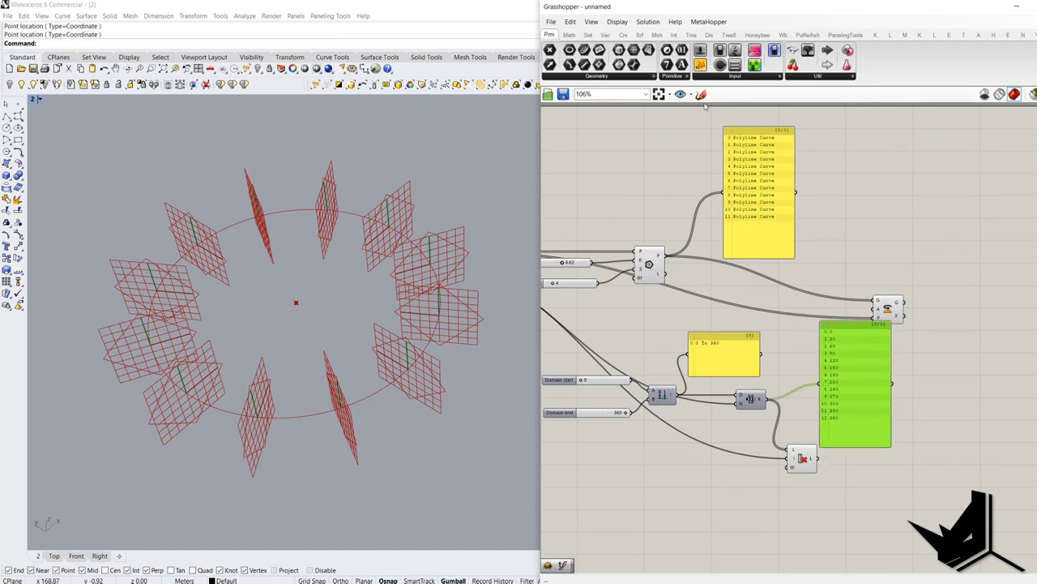
drag(973, 434, 817, 459)
drag(964, 445, 960, 370)
scroll(941, 412, up, 2)
right_drag(945, 408, 918, 444)
drag(919, 445, 914, 443)
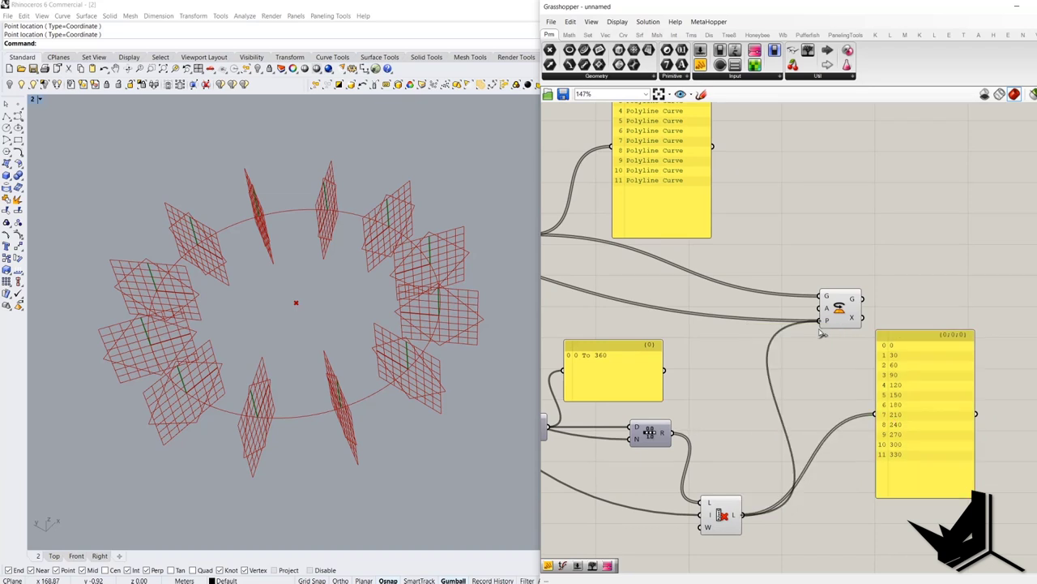
Move the culled values panel beside Cull Index and shift the Rotate component farther along.
drag(822, 331, 812, 350)
drag(887, 436, 785, 538)
drag(837, 308, 898, 301)
Check the unit of Rotate's angle input and add a Radians component between the culled values and Rotate.
right_drag(880, 328, 825, 274)
scroll(800, 298, up, 4)
scroll(825, 275, down, 3)
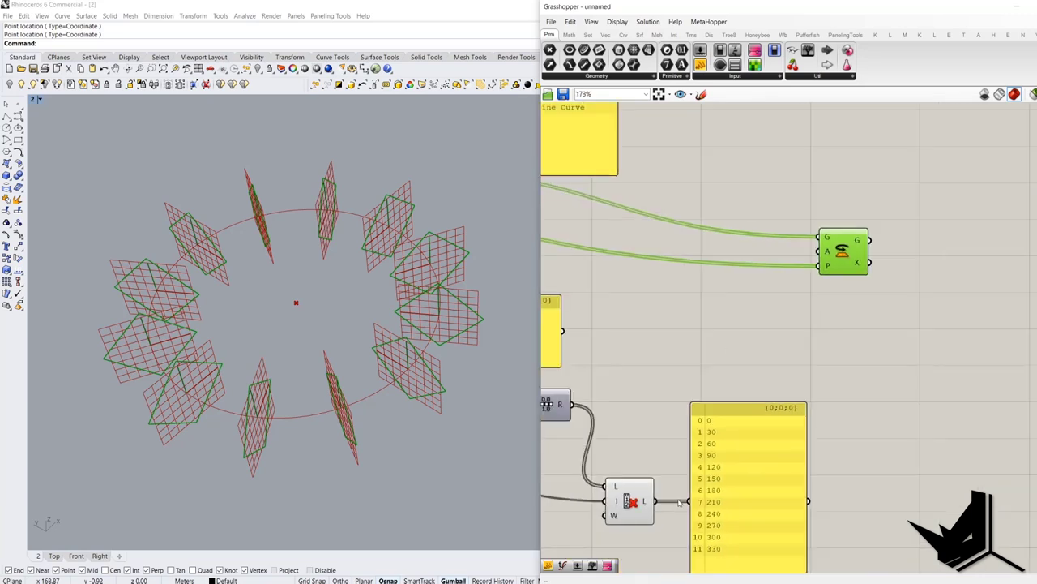
scroll(840, 251, up, 3)
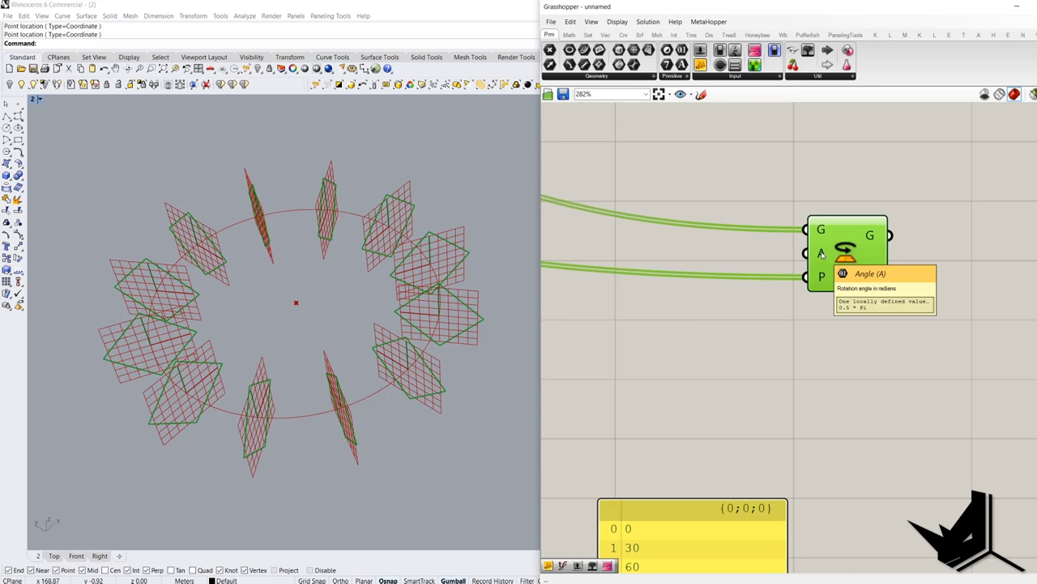
scroll(730, 308, down, 1)
right_drag(695, 362, 768, 272)
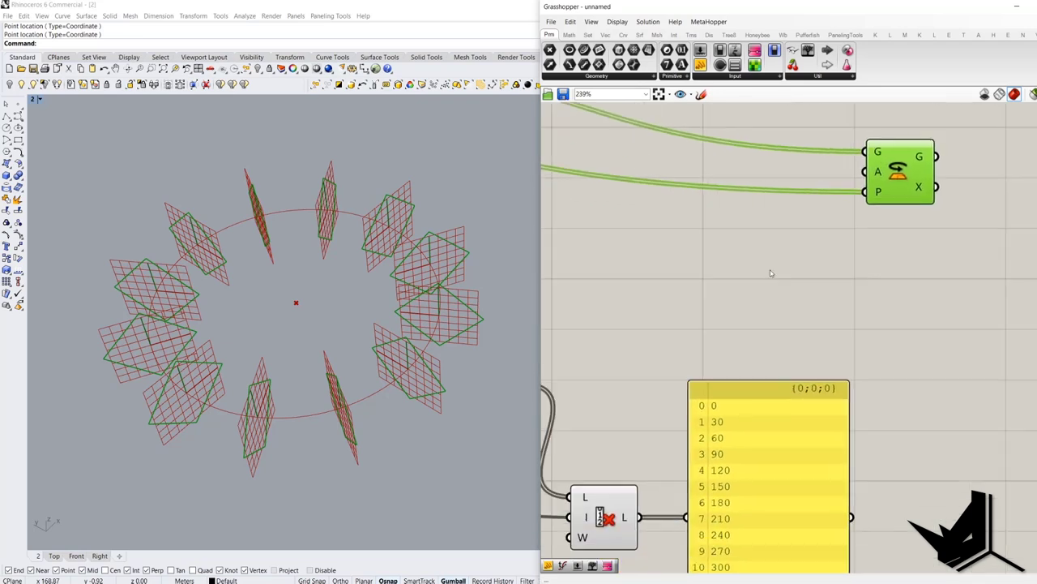
scroll(769, 273, down, 1)
double_click(794, 268)
text(ra)
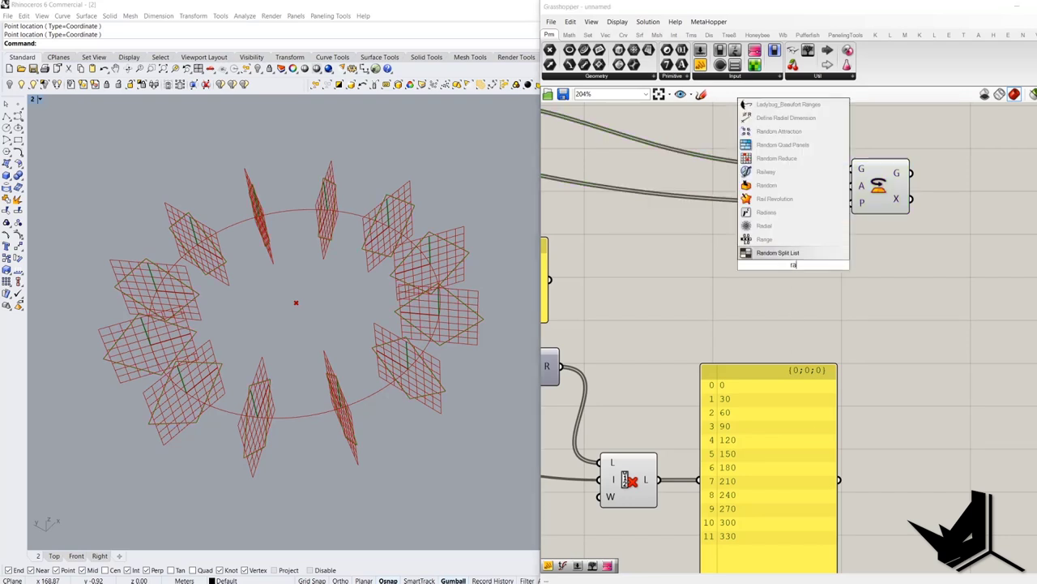
text(nge)
key(Return)
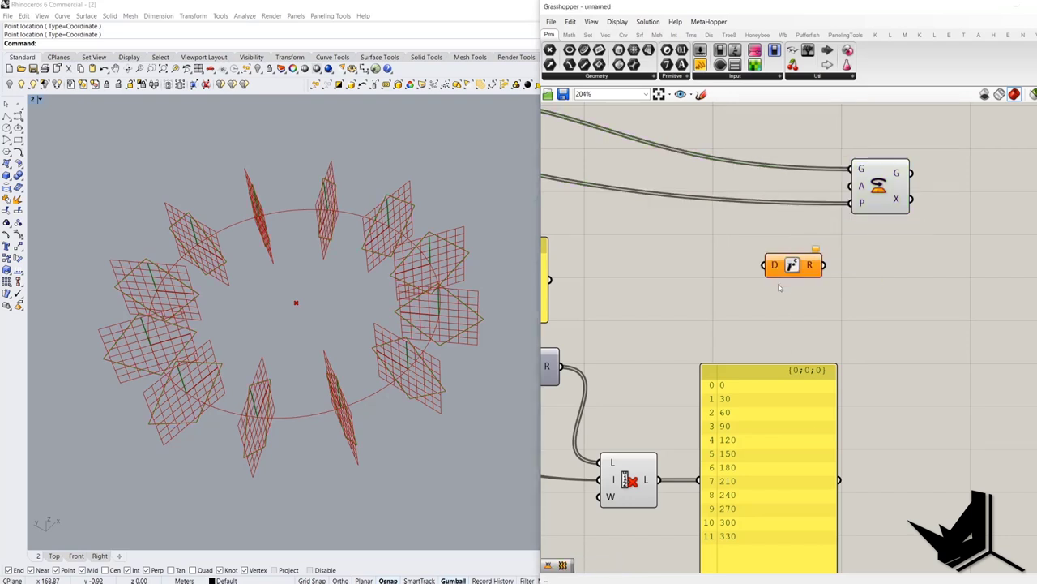
Connect the Cull Index output to the Radians component's degrees input and reposition Radians above the values panel.
drag(766, 265, 659, 479)
drag(804, 266, 802, 297)
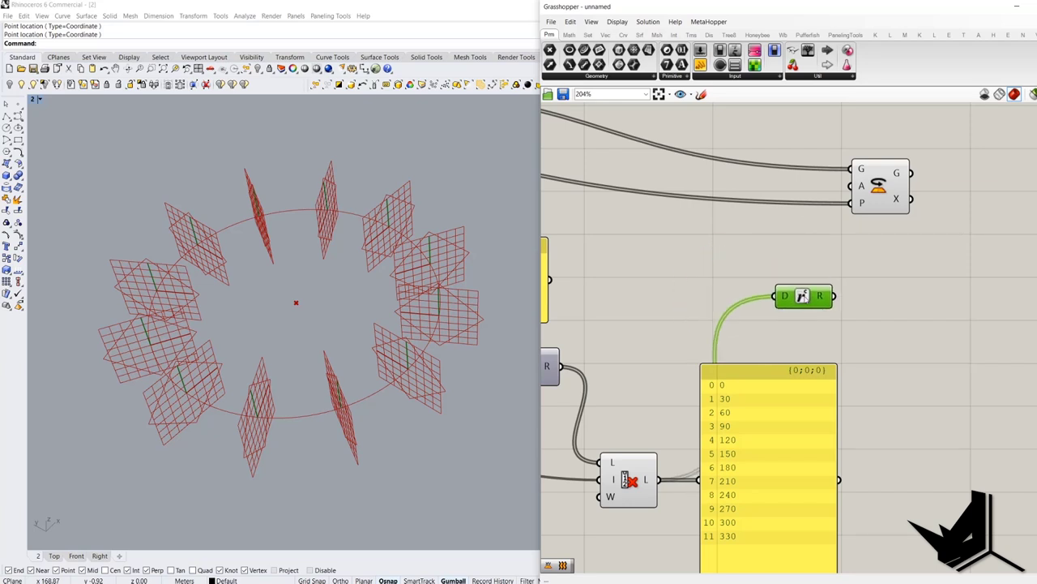
Try the Degrees option on the Rotate component's angle input and switch it off again.
right_click(860, 188)
scroll(861, 188, up, 3)
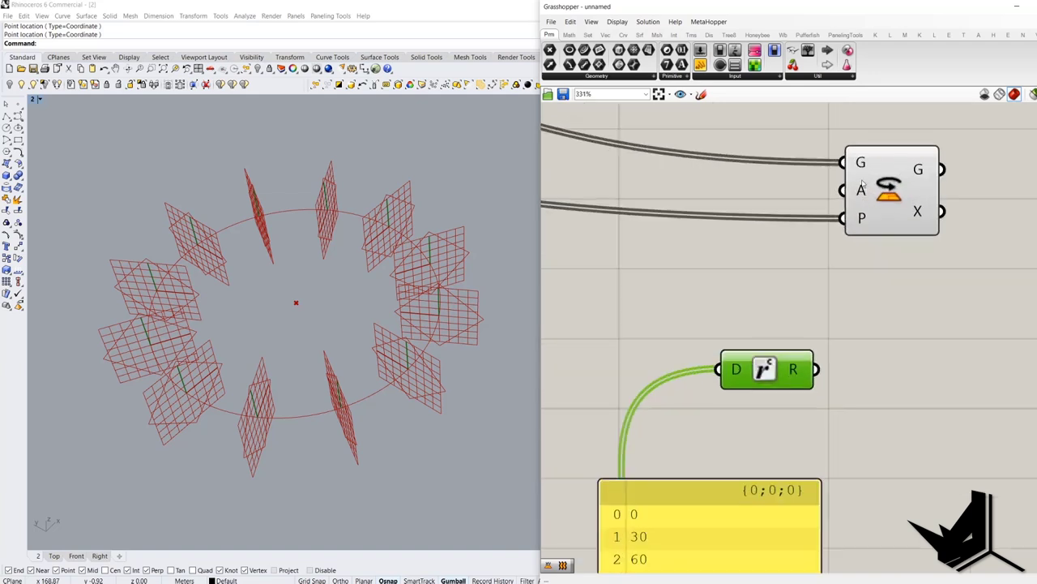
right_click(862, 191)
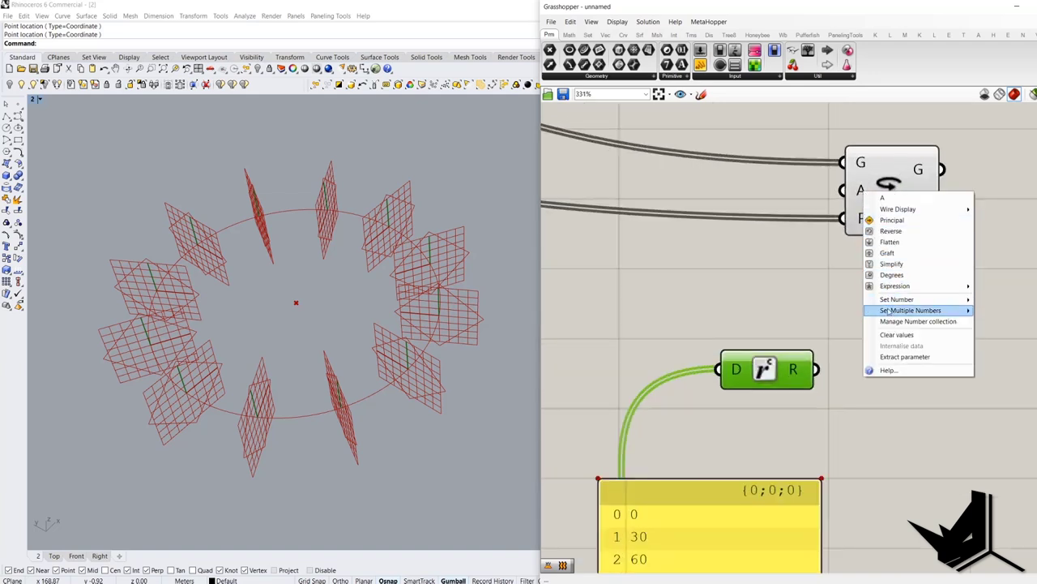
click(891, 275)
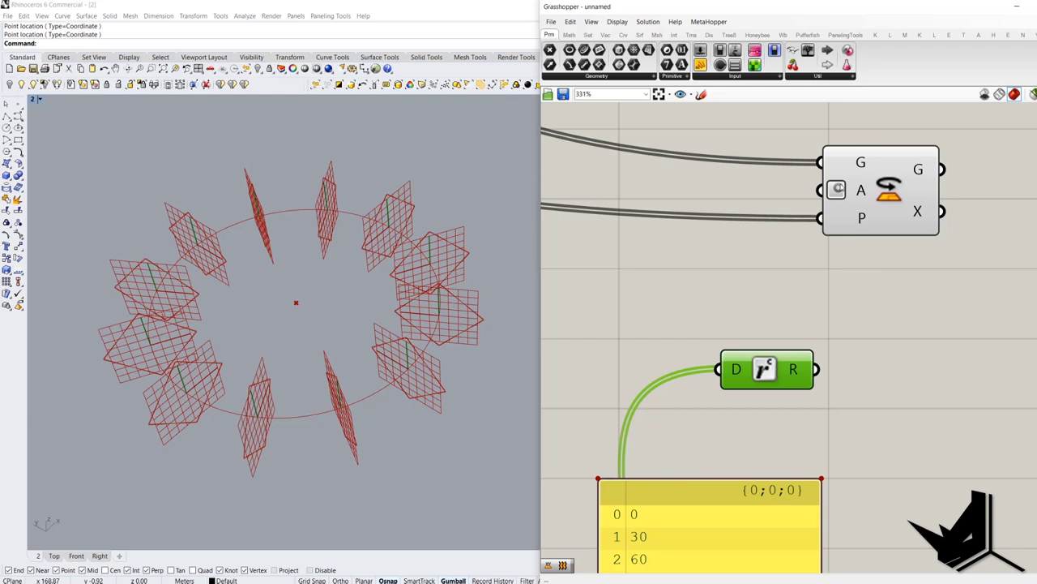
right_click(844, 190)
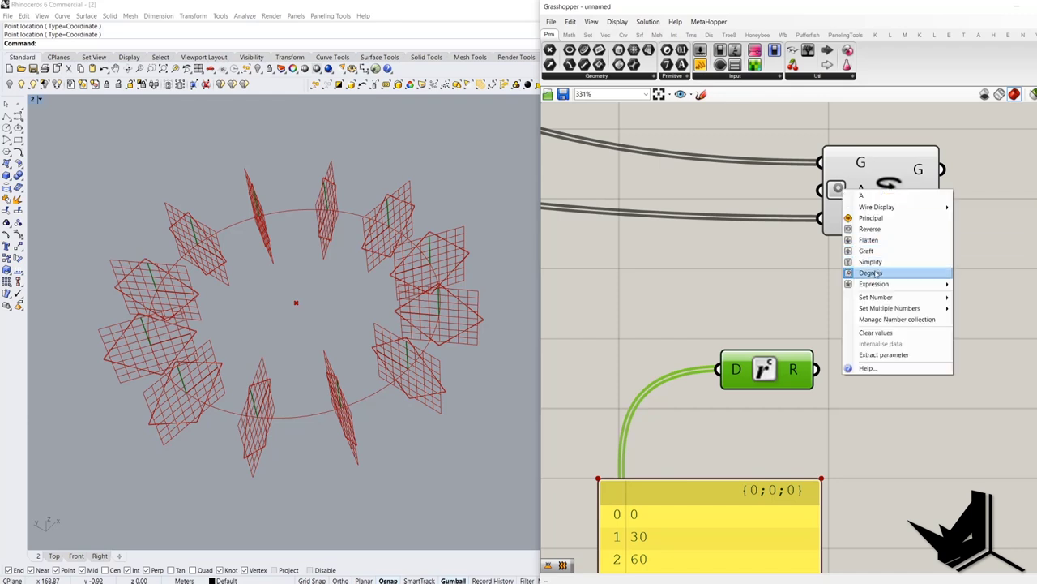
click(877, 274)
Move the Radians component close to Rotate and shift the values panel farther from Cull Index.
right_drag(867, 318, 859, 259)
scroll(859, 261, down, 2)
drag(794, 298, 738, 241)
scroll(736, 230, down, 2)
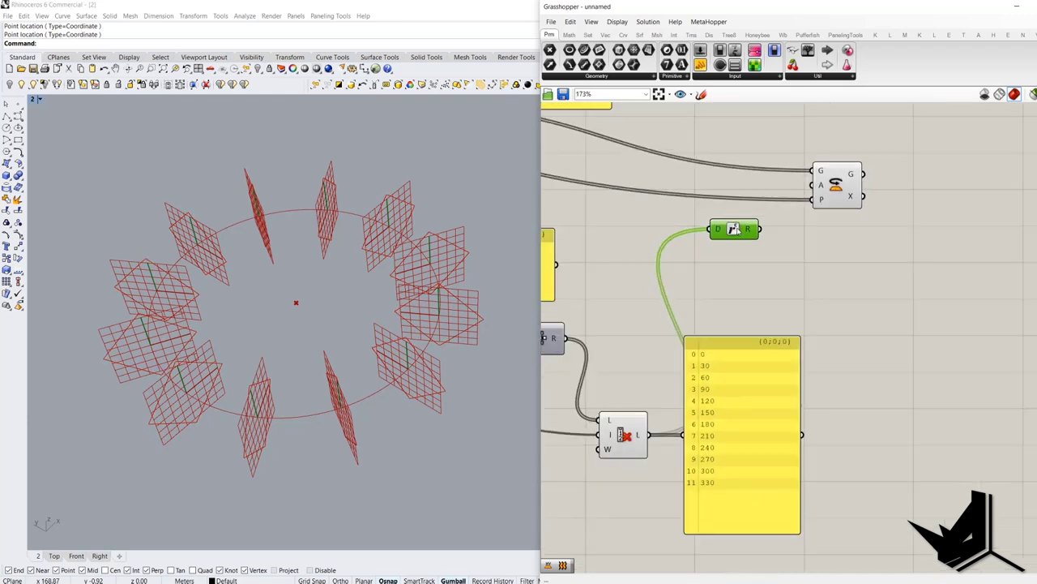
drag(757, 389, 796, 390)
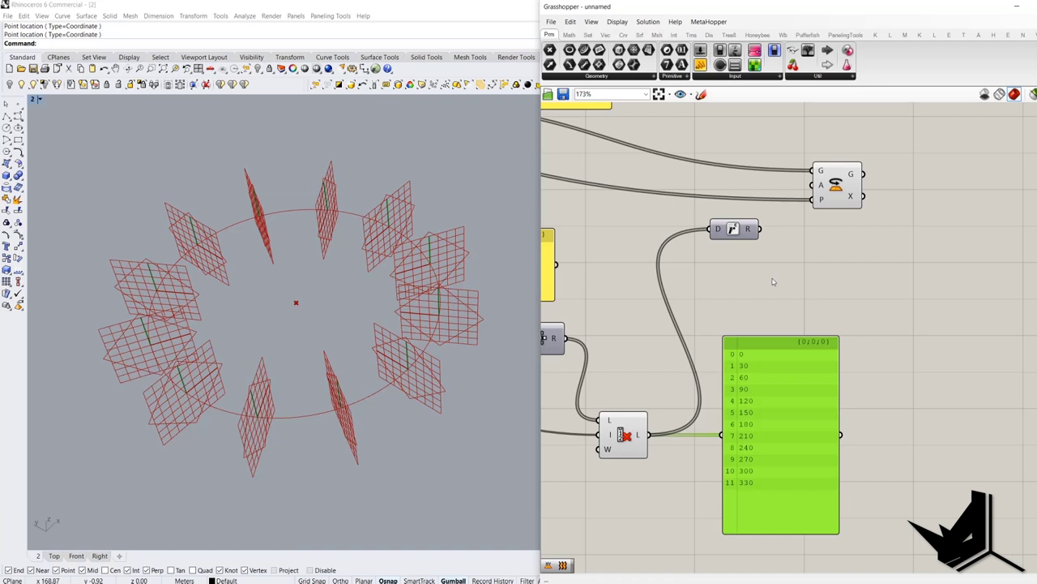
Connect the Radians output to Rotate's angle input and check the angle values and the rotated sections.
scroll(819, 188, up, 4)
right_click(820, 184)
click(727, 278)
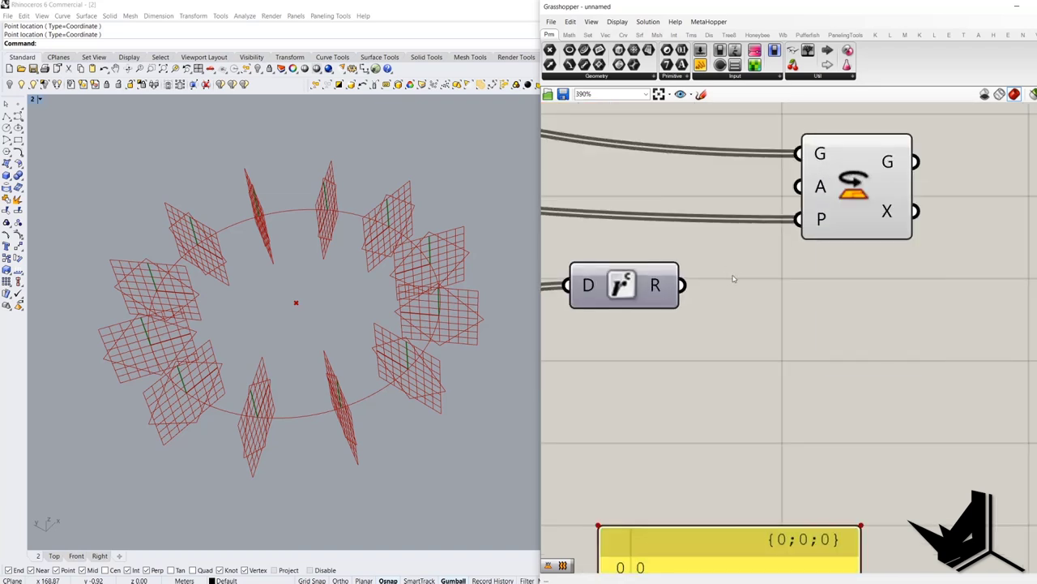
scroll(736, 274, down, 3)
scroll(762, 270, down, 1)
drag(778, 238, 817, 212)
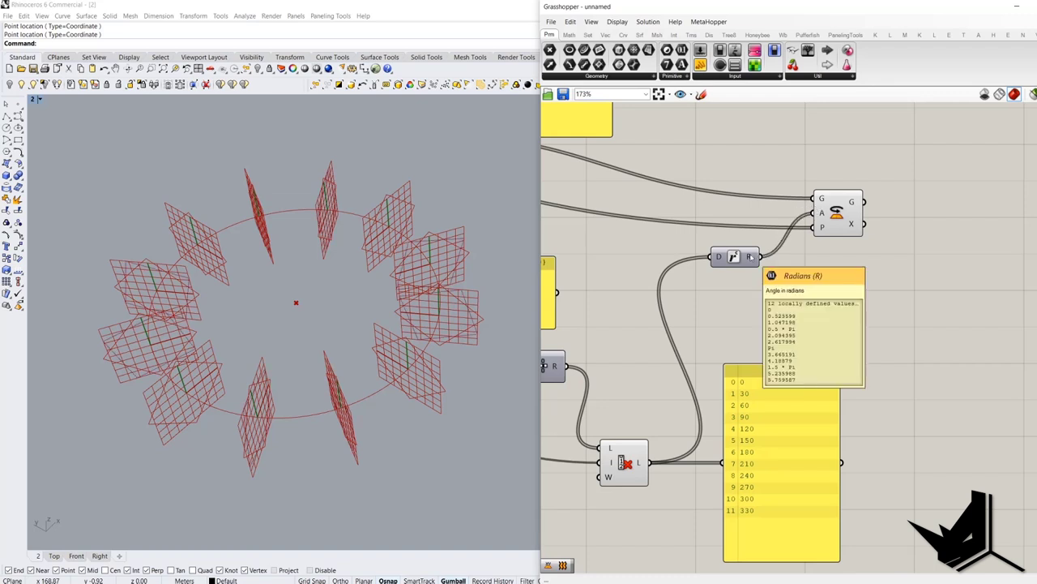
mouse_move(821, 214)
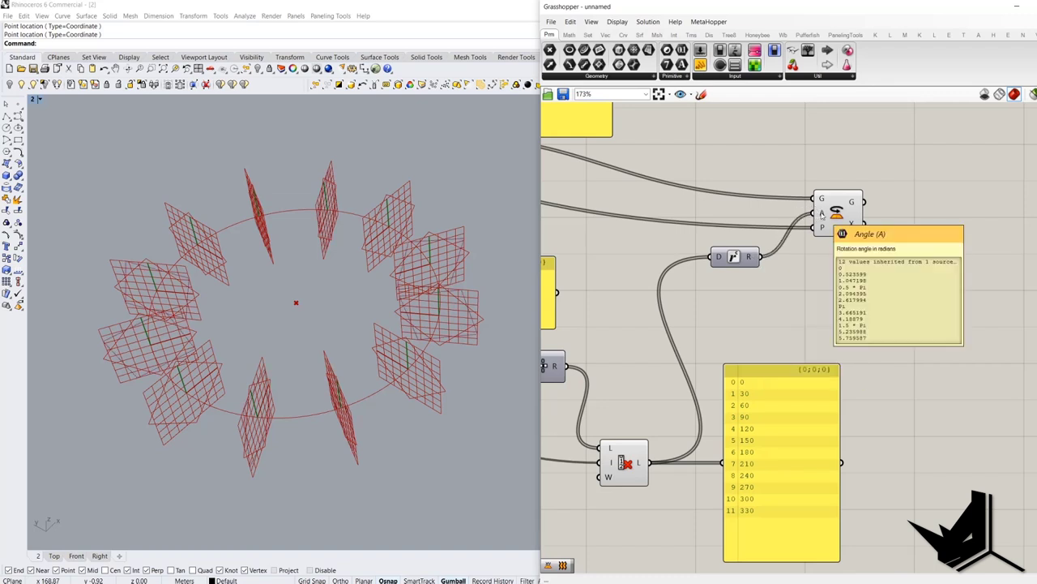
click(837, 213)
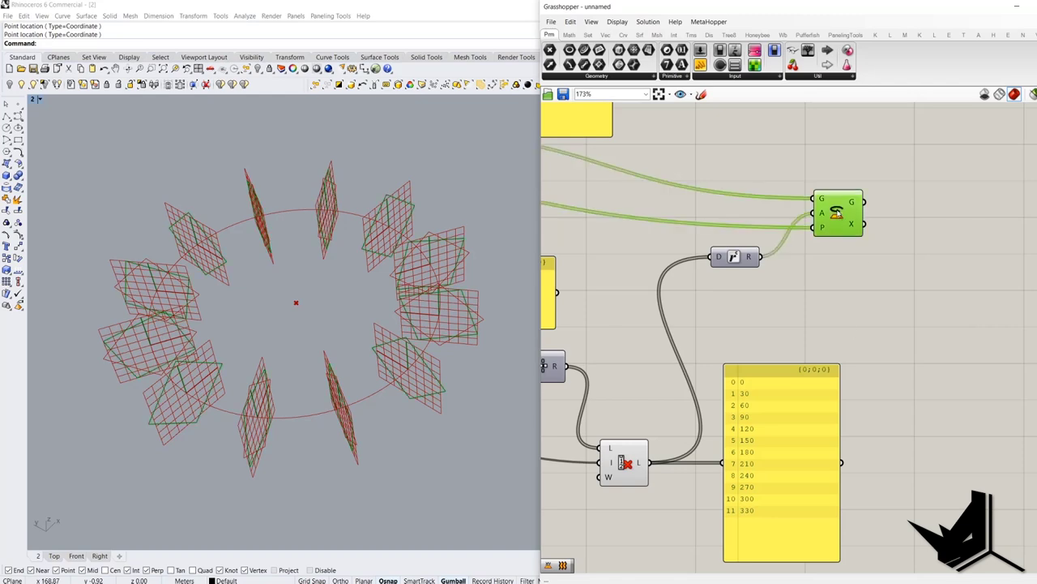
Turn off the preview of the perpendicular frames and the polygon and domain components feeding Rotate.
right_drag(703, 294, 755, 279)
right_drag(437, 296, 292, 282)
right_drag(724, 315, 833, 290)
scroll(833, 289, down, 3)
drag(817, 392, 600, 106)
right_click(612, 142)
click(640, 158)
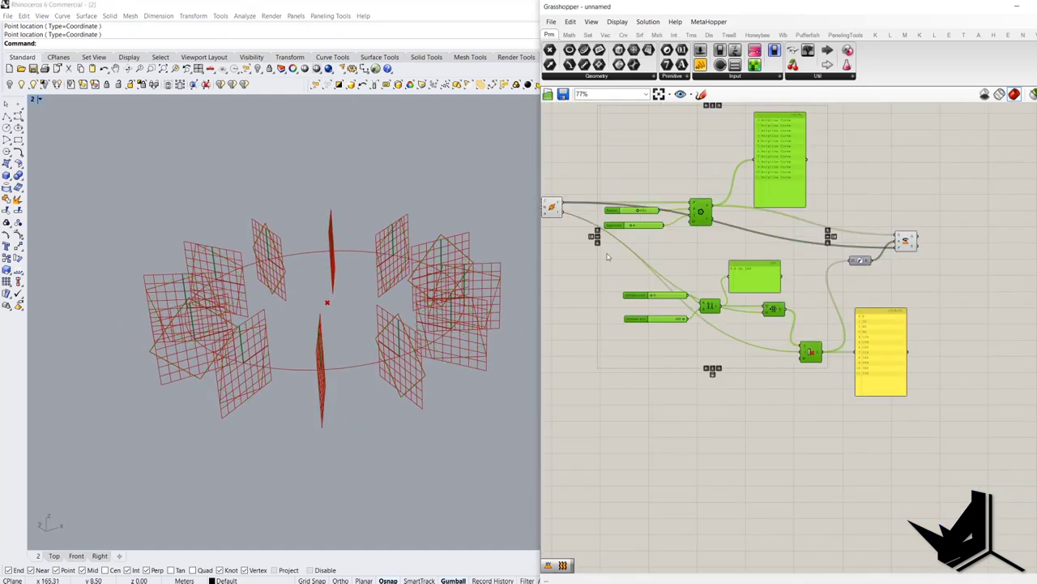
click(552, 207)
right_click(556, 209)
click(596, 180)
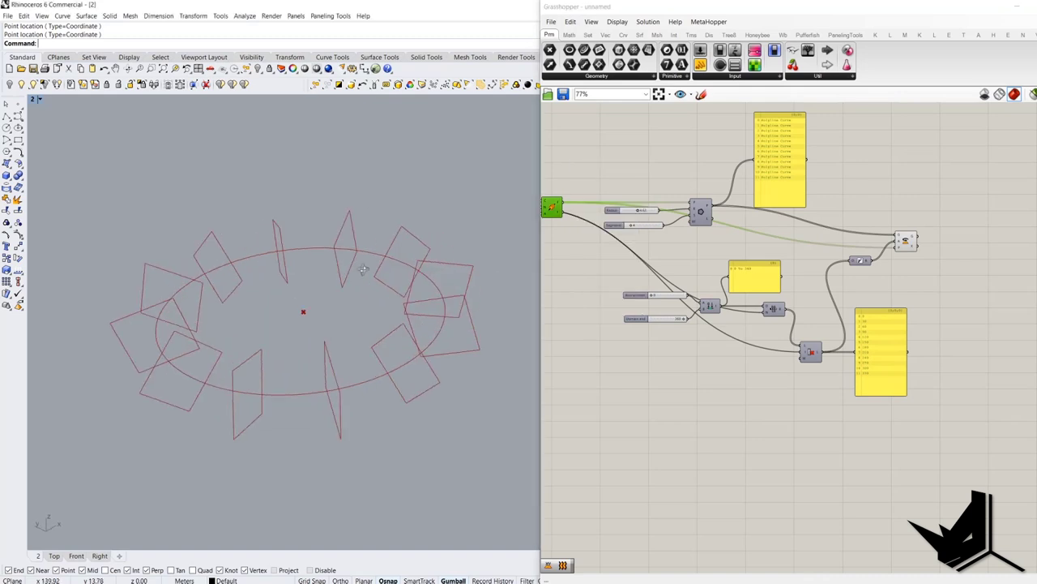
Add a Loft component and connect Rotate's geometry output to its curves input.
double_click(1017, 283)
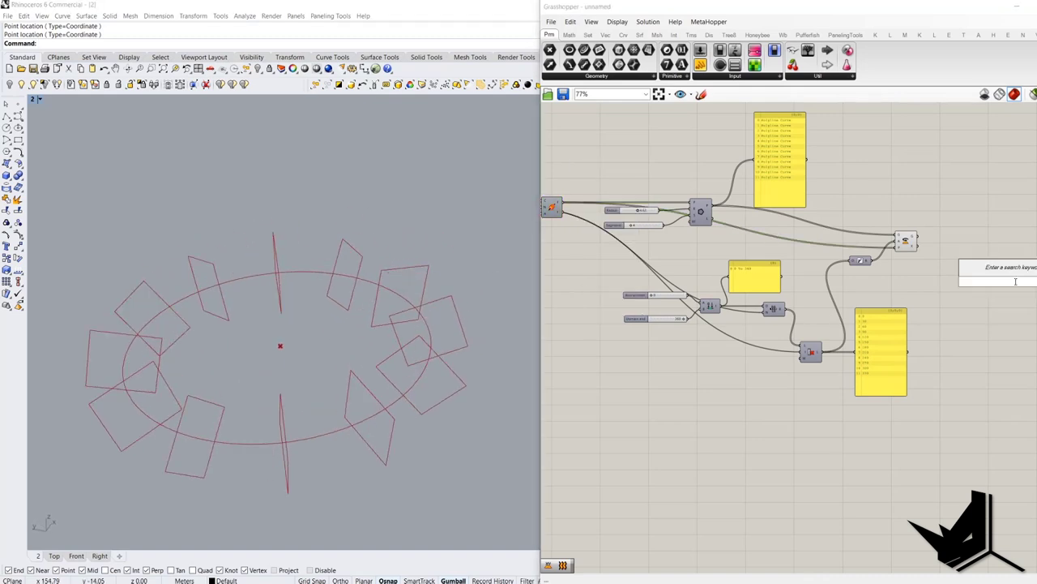
text(loft)
right_drag(906, 269, 989, 278)
scroll(821, 282, up, 3)
scroll(988, 278, down, 2)
double_click(989, 279)
text(loft)
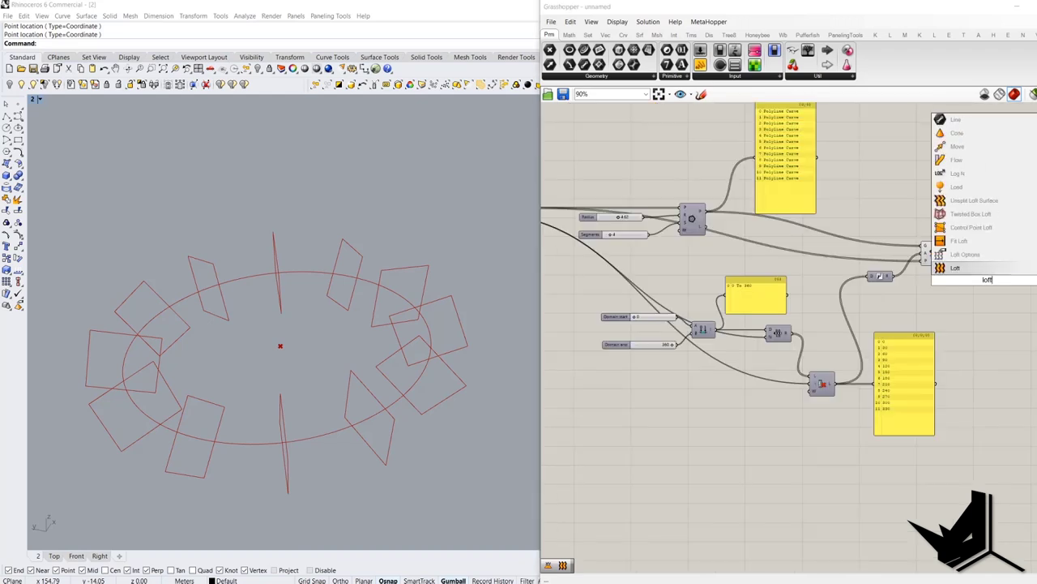
click(972, 266)
scroll(973, 265, up, 3)
mouse_move(931, 236)
mouse_down()
mouse_move(976, 298)
mouse_move(931, 237)
mouse_up()
drag(931, 237, 1007, 280)
right_drag(389, 285, 528, 324)
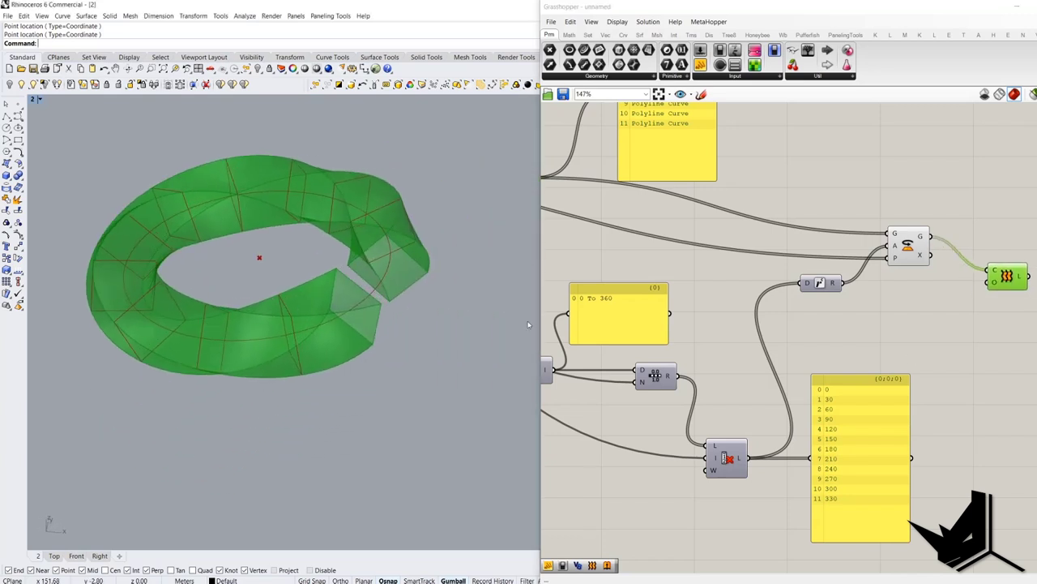
Add a Loft Options component, connect it to Loft's options input and arrange the two components.
double_click(996, 352)
text(loft)
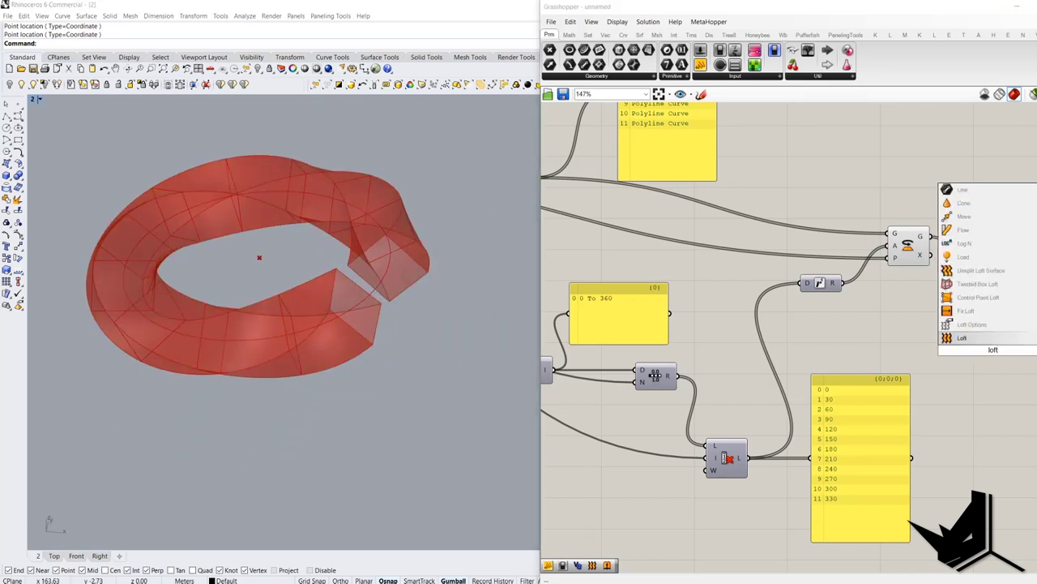
key(Return)
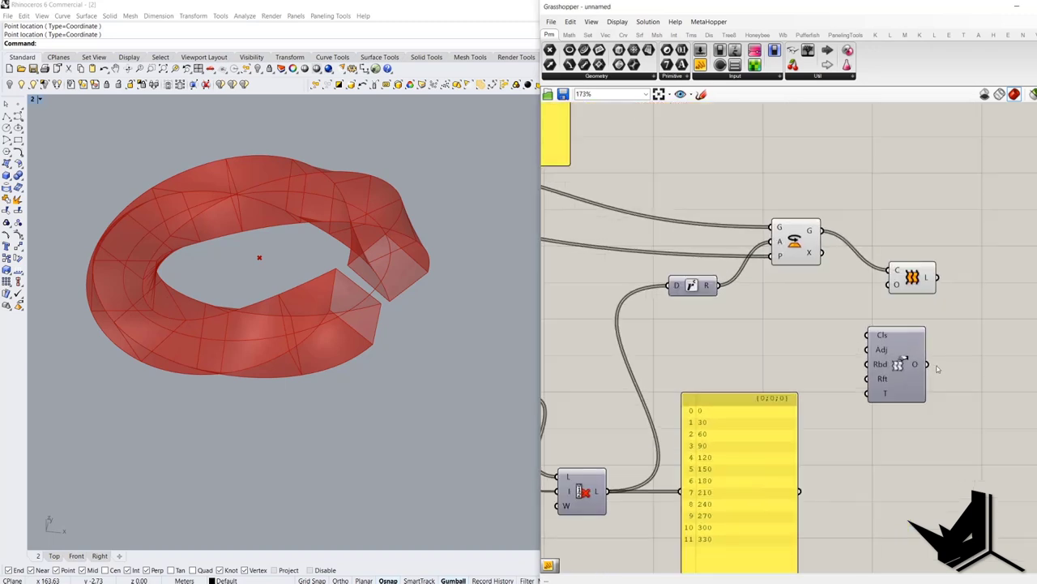
drag(927, 364, 1016, 238)
drag(901, 352, 948, 343)
Add a Boolean Toggle for the Loft Options' closed input and set it to True.
click(875, 333)
double_click(876, 332)
text(tog)
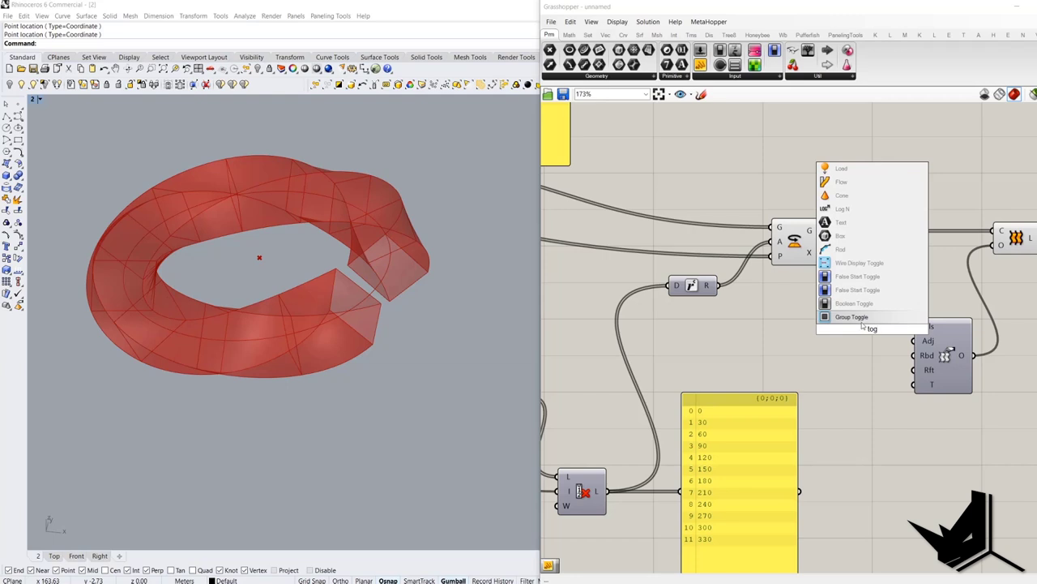
click(851, 303)
drag(869, 330, 843, 327)
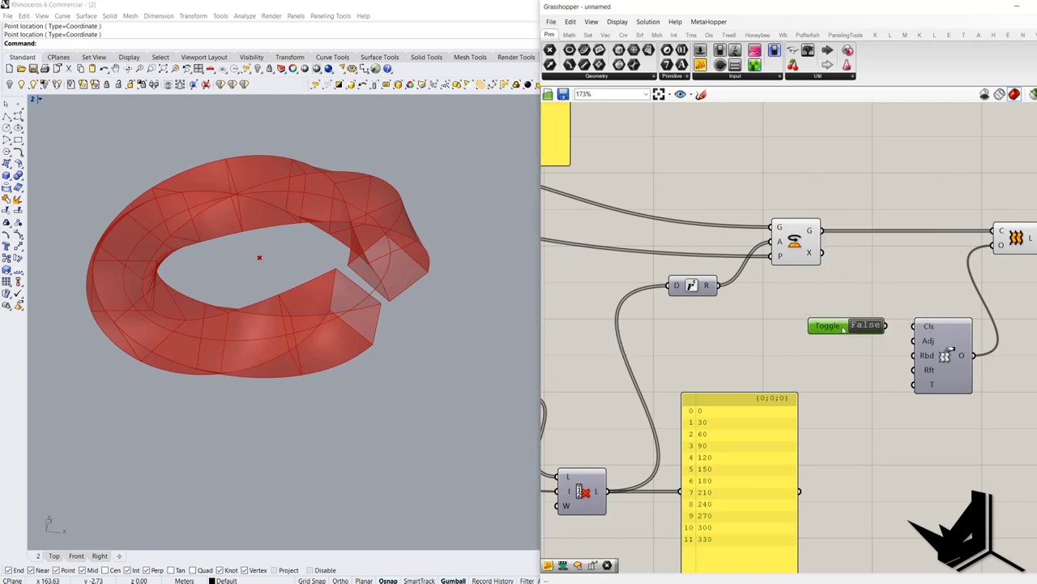
click(861, 326)
Examine the closed lofted ring from several angles in the Rhino viewport.
right_drag(331, 271, 326, 327)
scroll(325, 327, down, 3)
right_drag(409, 387, 285, 375)
scroll(373, 245, up, 6)
shift+right_drag(390, 243, 308, 324)
scroll(312, 309, down, 3)
right_drag(893, 328, 806, 296)
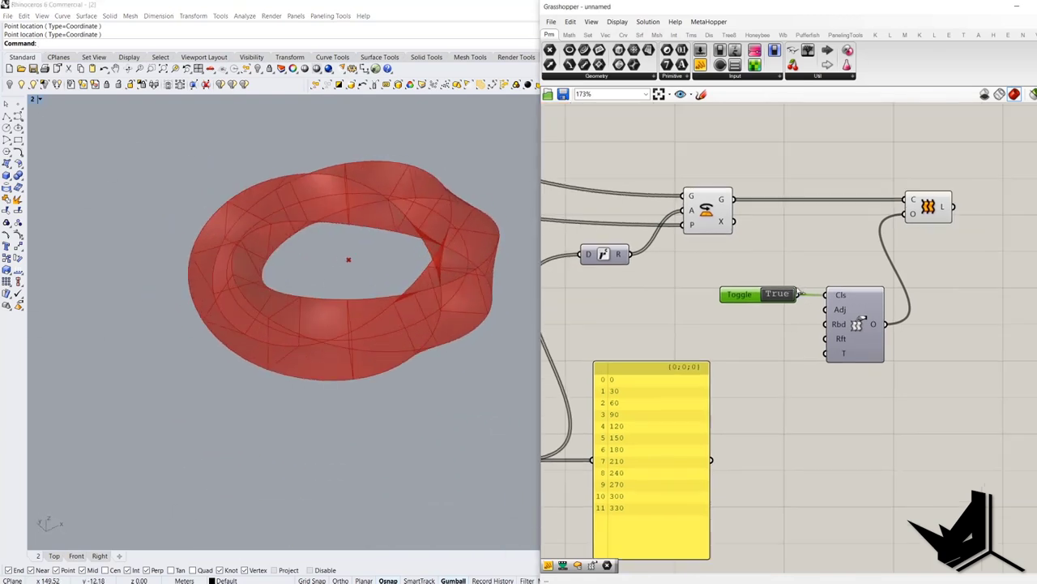
Delete the Loft, Loft Options and Boolean Toggle components.
scroll(805, 296, down, 2)
drag(884, 379, 766, 294)
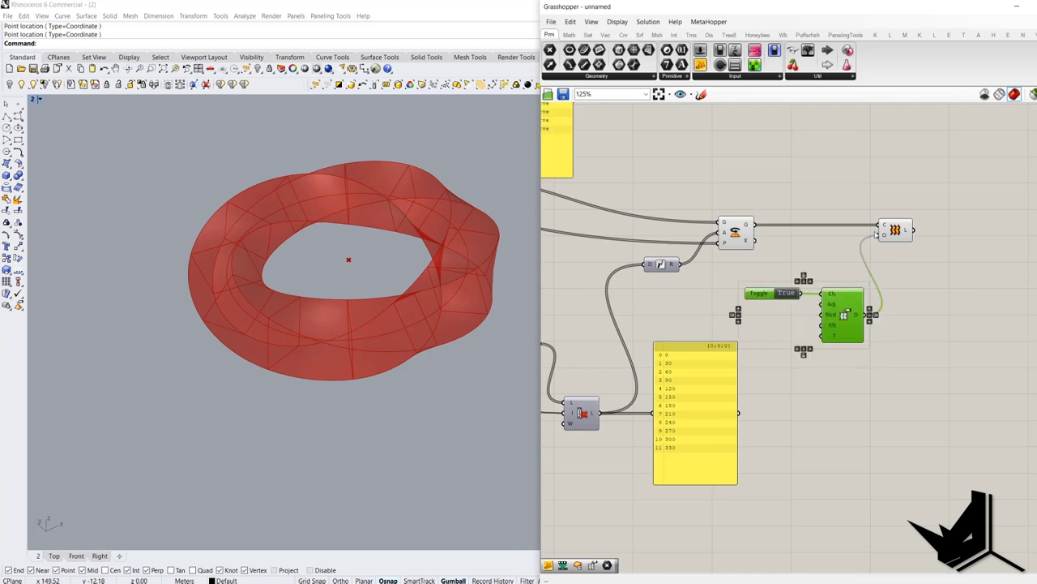
key(Delete)
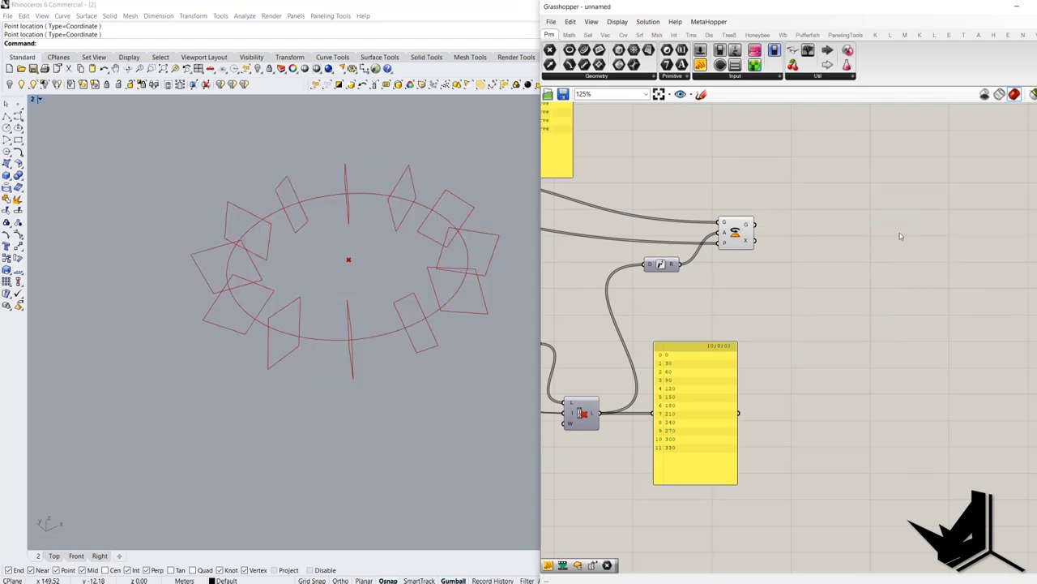
Set the perpendicular frames' Count slider to 200.
right_drag(734, 318, 864, 296)
scroll(864, 293, down, 5)
right_drag(667, 259, 822, 312)
scroll(822, 312, up, 5)
scroll(634, 259, up, 4)
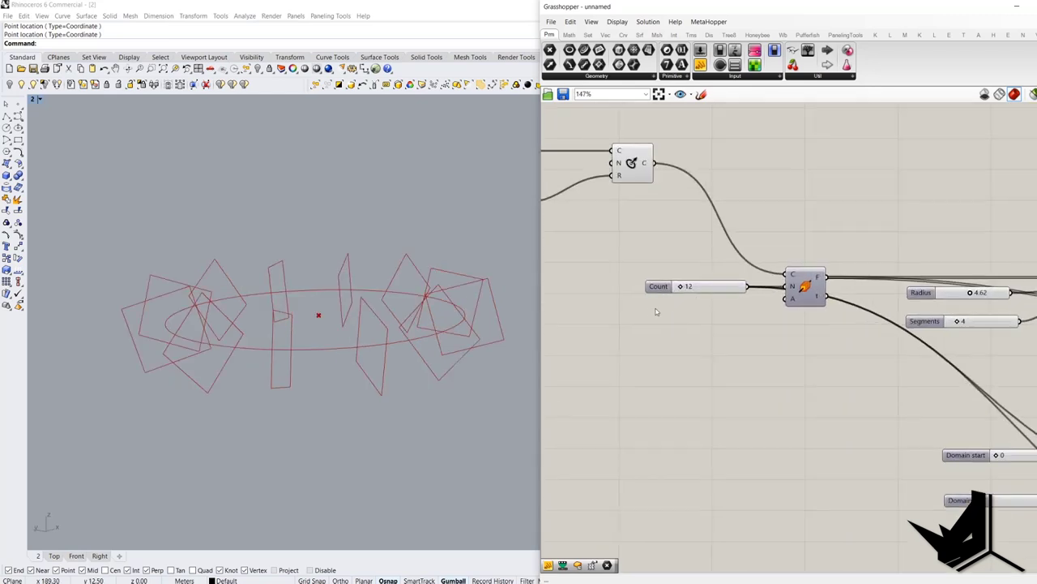
click(709, 306)
double_click(709, 307)
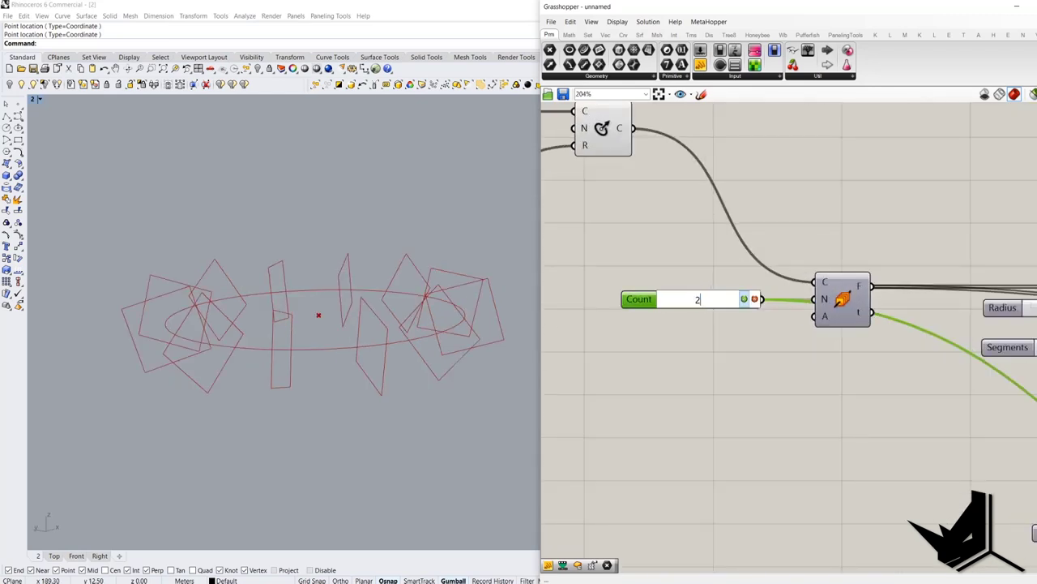
click(744, 301)
Select the Rotate component and inspect its rotated polygon sections in the viewport.
mouse_move(349, 371)
right_down()
mouse_move(345, 430)
mouse_move(394, 333)
mouse_move(384, 300)
mouse_move(302, 320)
mouse_move(304, 351)
mouse_move(387, 344)
mouse_move(357, 357)
mouse_move(343, 349)
mouse_move(365, 364)
right_up()
right_drag(718, 352, 625, 340)
scroll(624, 337, down, 4)
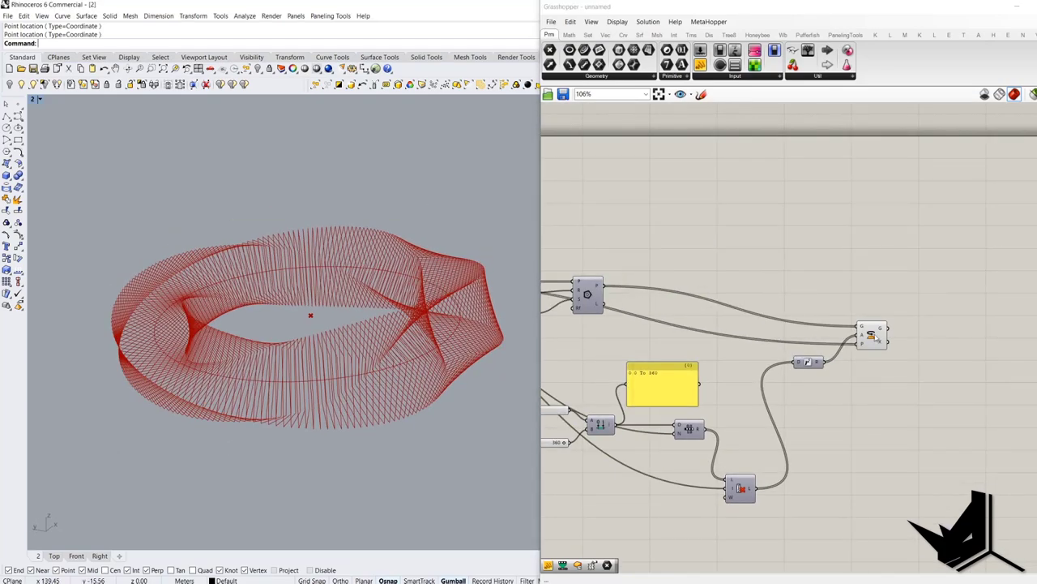
click(875, 338)
right_drag(333, 358, 340, 305)
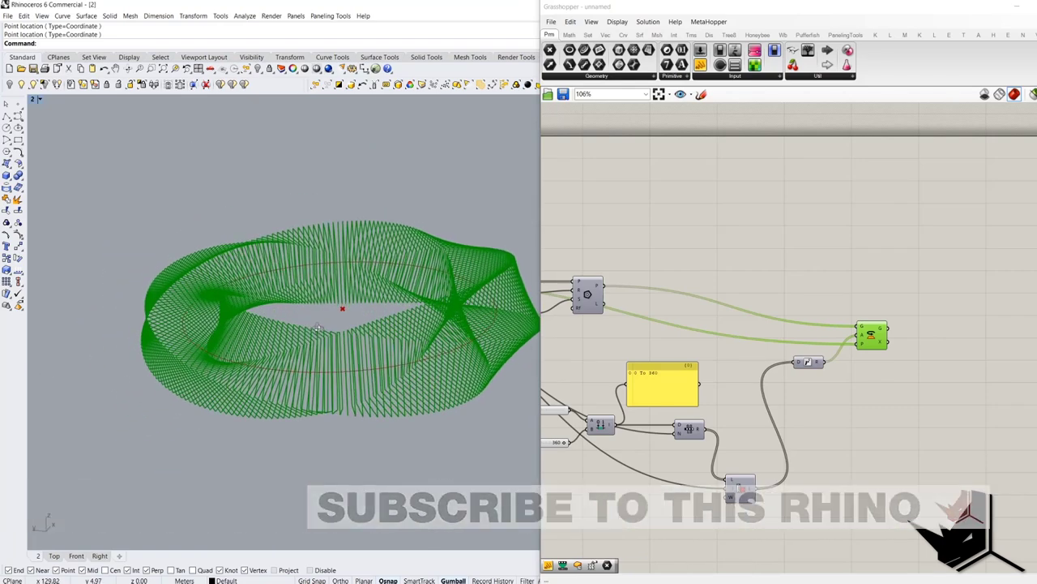
Add an XY Plane component and place it above the Circle component near the start of the definition.
double_click(684, 231)
text(xy)
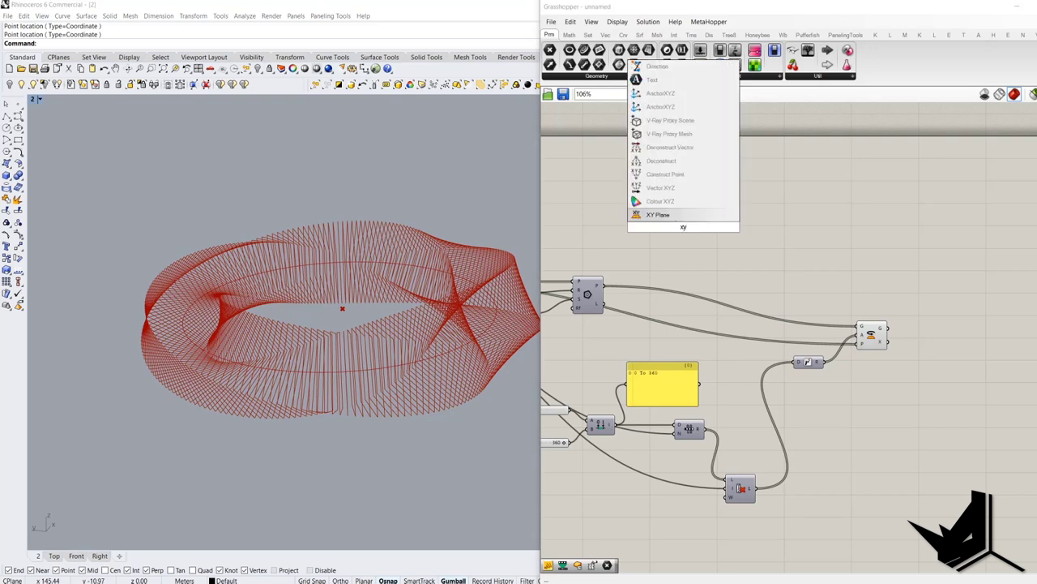
click(672, 214)
right_drag(595, 214, 796, 215)
scroll(797, 216, down, 4)
right_drag(690, 223, 865, 261)
scroll(732, 245, up, 5)
drag(714, 235, 739, 190)
Connect the centre Point to XY Plane's origin input and align the Point parameter with the XY Plane component.
scroll(808, 197, down, 4)
scroll(1020, 235, up, 3)
scroll(1021, 240, down, 3)
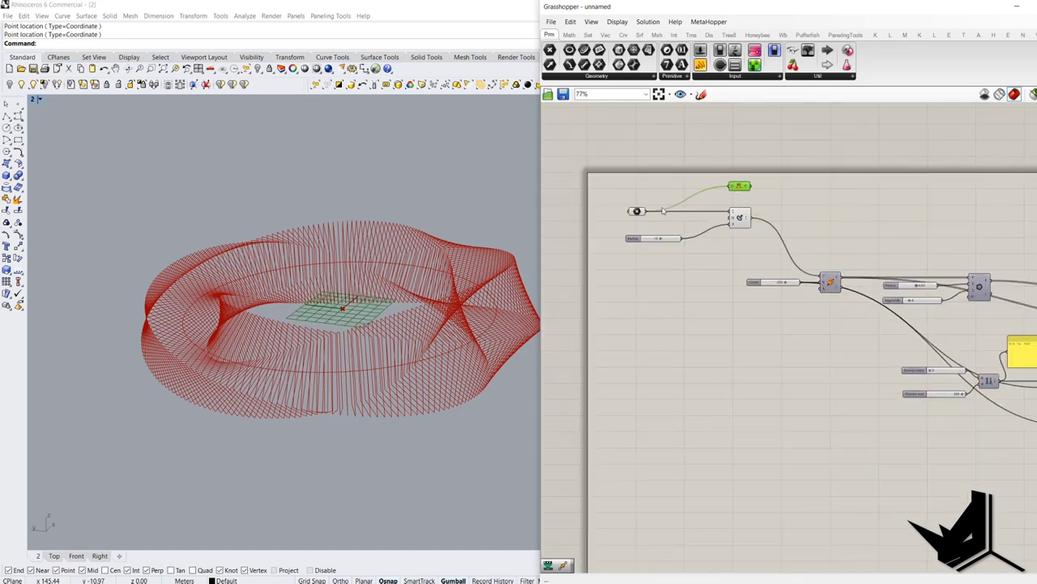
scroll(730, 213, up, 4)
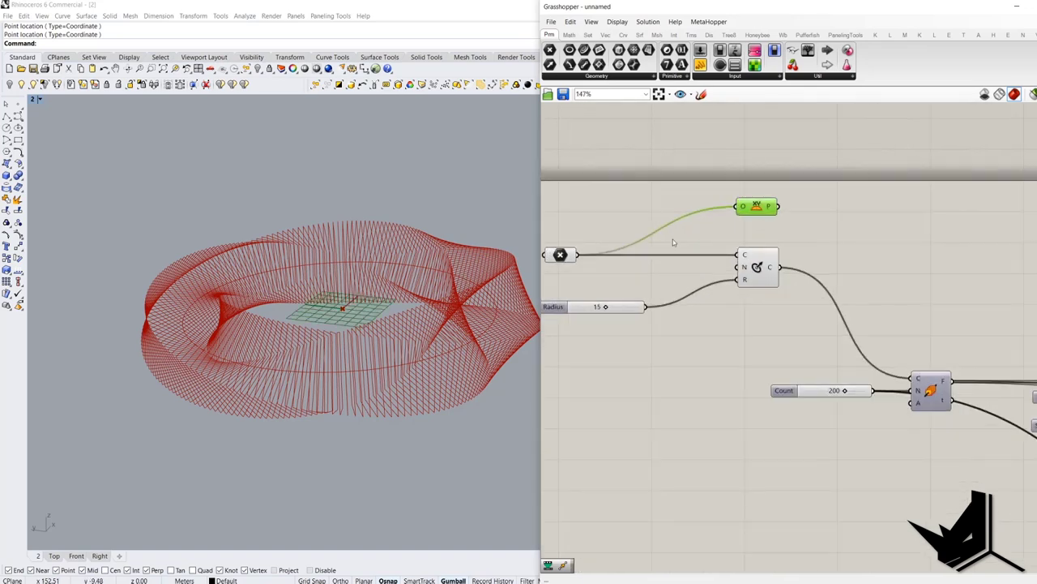
click(703, 271)
drag(706, 273, 694, 227)
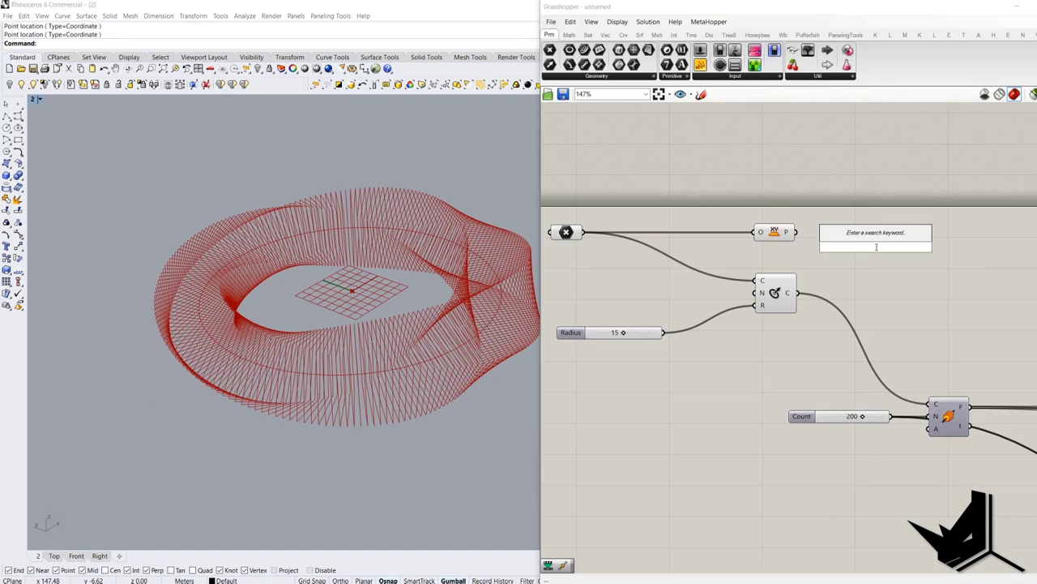
Add a Move component and place it farther along from the XY Plane component.
text(move)
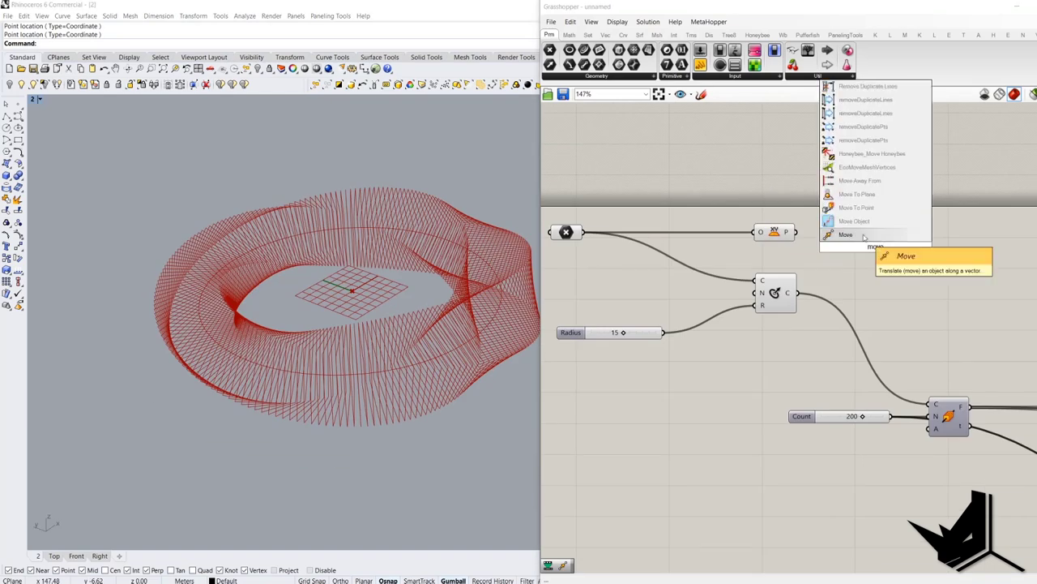
click(864, 236)
drag(867, 243, 1020, 261)
Add a Unit Z component before Move and connect it to Move's translation input.
double_click(935, 273)
text(z)
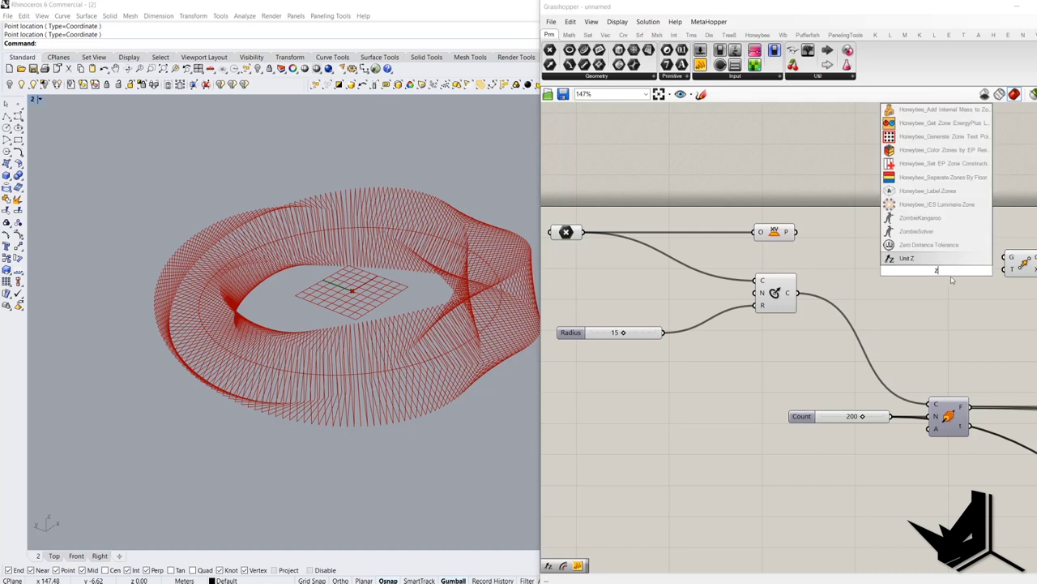
right_drag(942, 280, 811, 285)
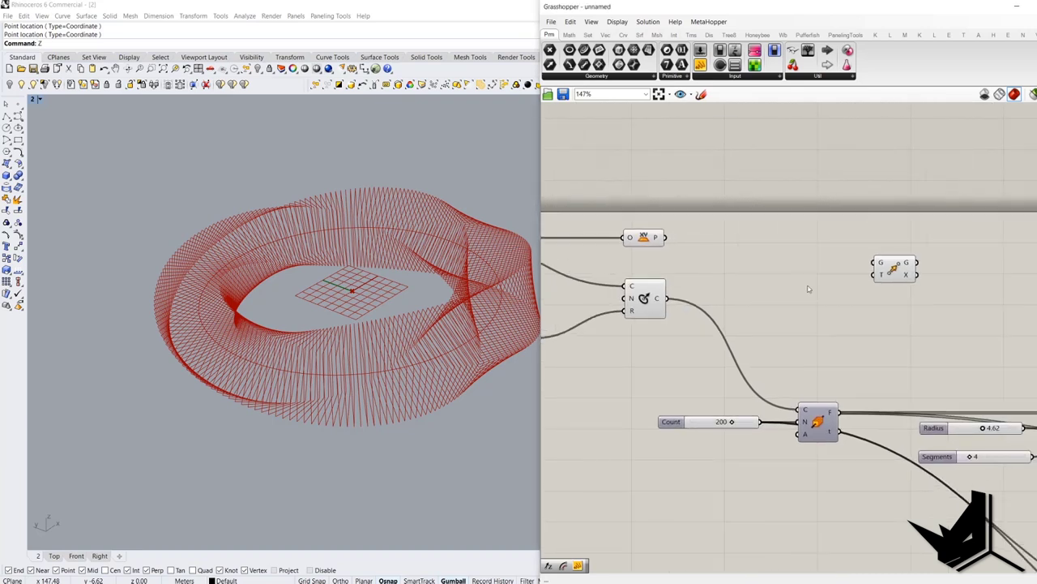
double_click(808, 288)
text(z)
click(810, 284)
drag(827, 296, 842, 275)
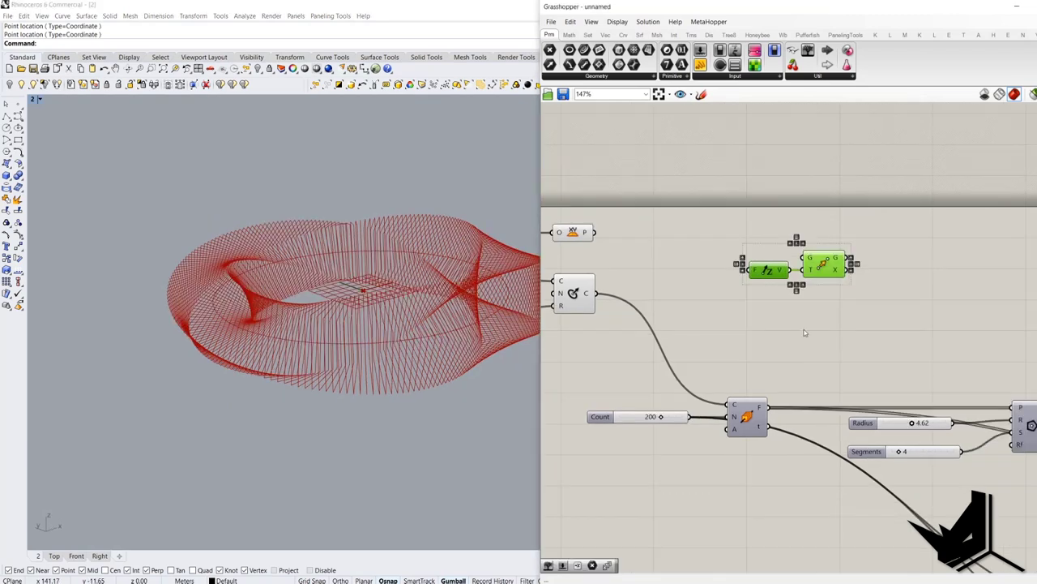
Capture a side view of the polygon ring and draw a red horizontal line through its centre on the capture.
right_drag(806, 333, 623, 280)
click(750, 267)
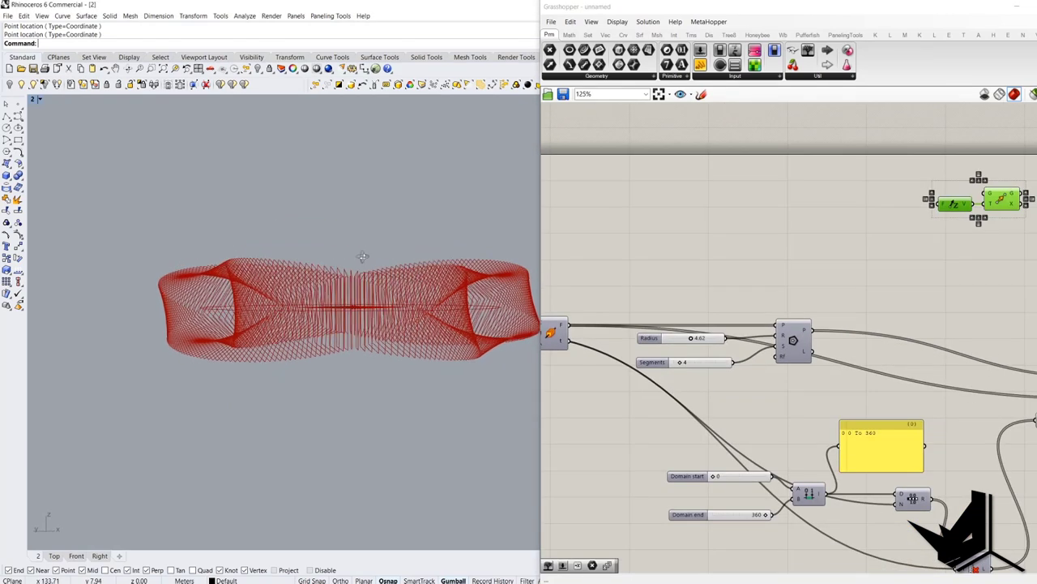
right_drag(359, 259, 376, 253)
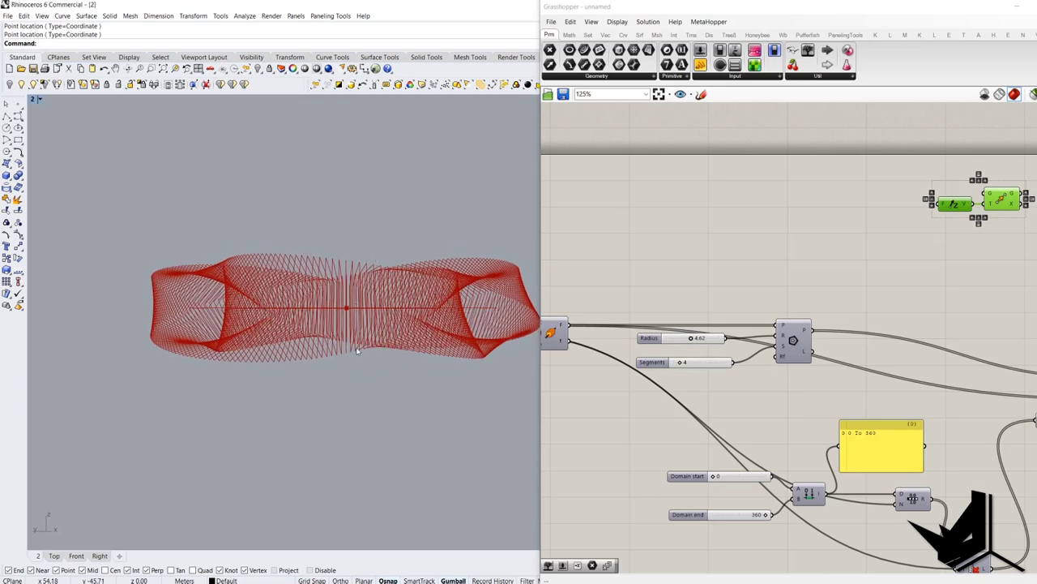
shift+right_drag(357, 350, 281, 324)
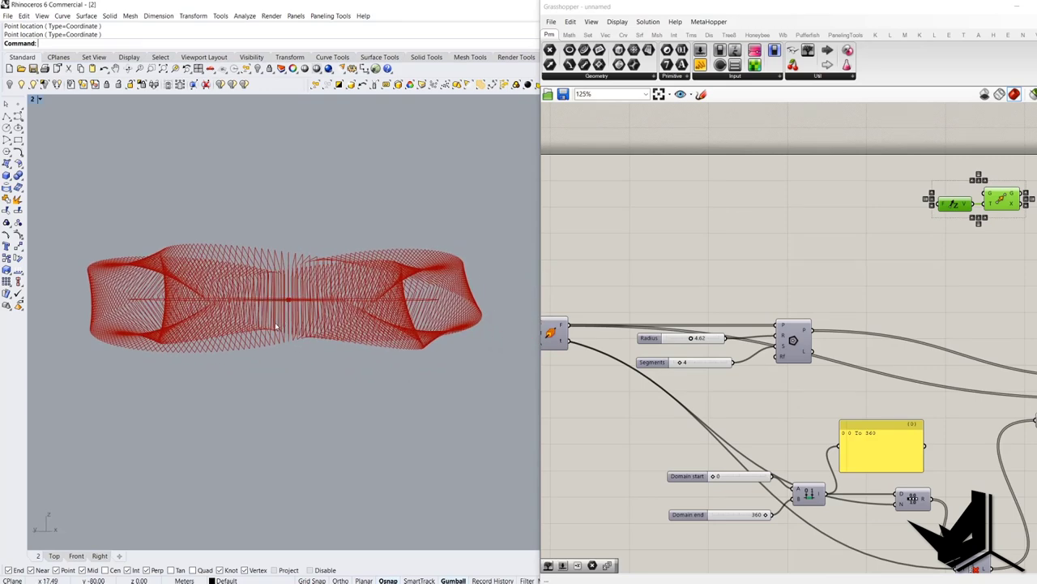
key(F1)
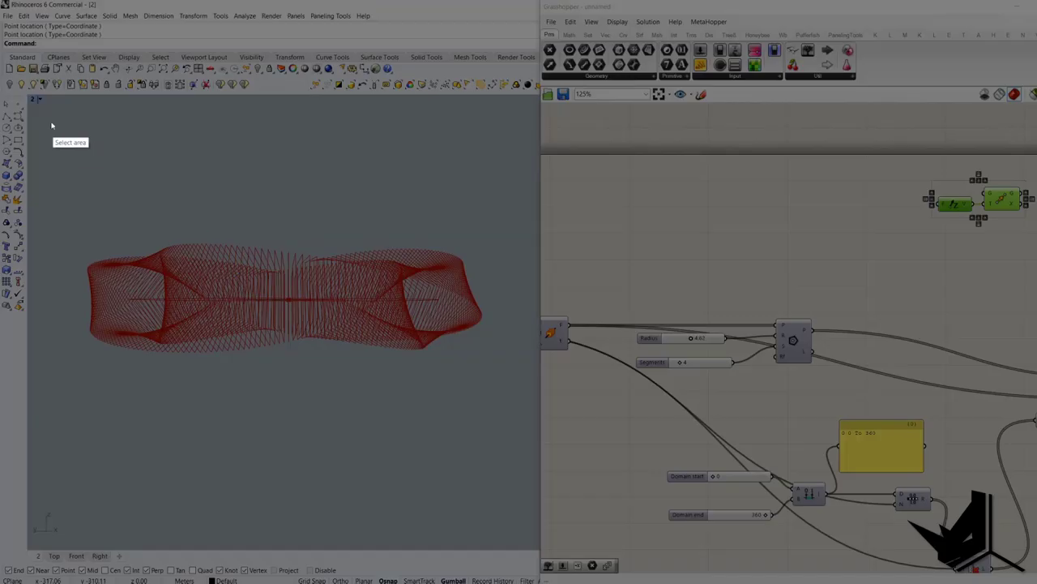
mouse_move(29, 105)
mouse_down()
mouse_move(528, 455)
mouse_move(541, 492)
mouse_up()
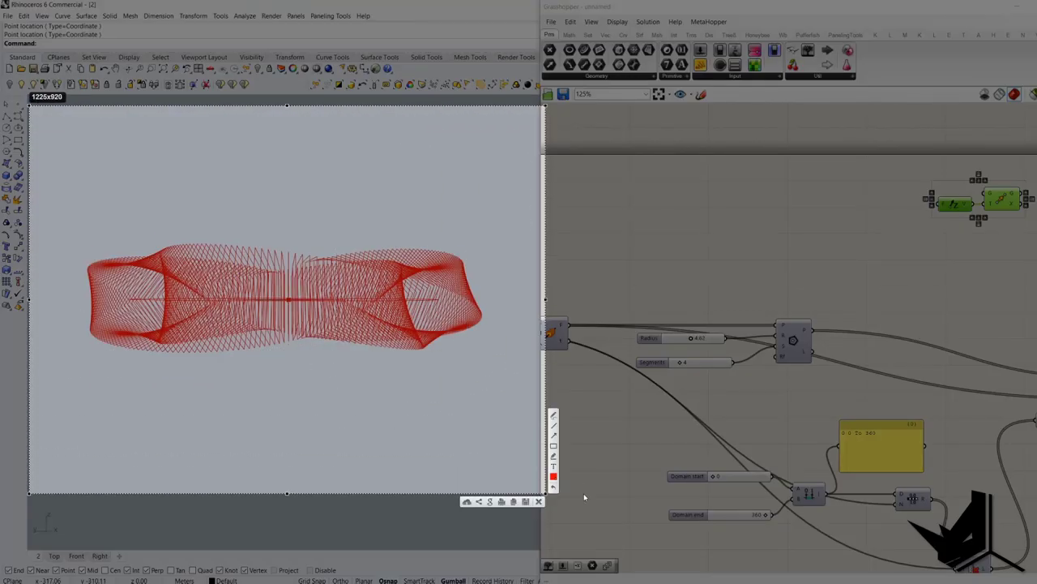
drag(39, 293, 537, 300)
Draw a green horizontal line below the red centre line on the capture and close the capture without saving.
click(554, 475)
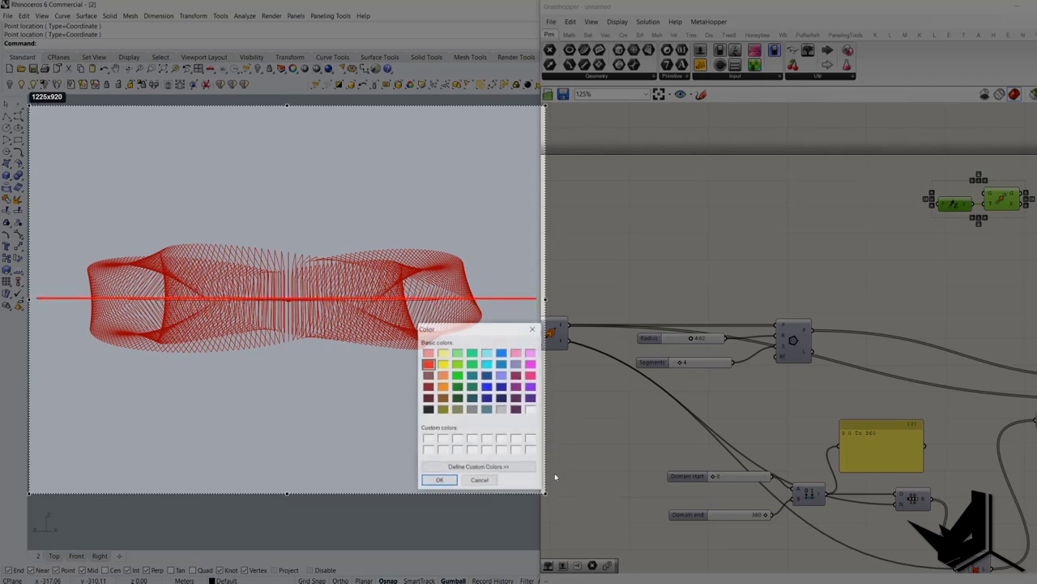
click(457, 375)
click(439, 481)
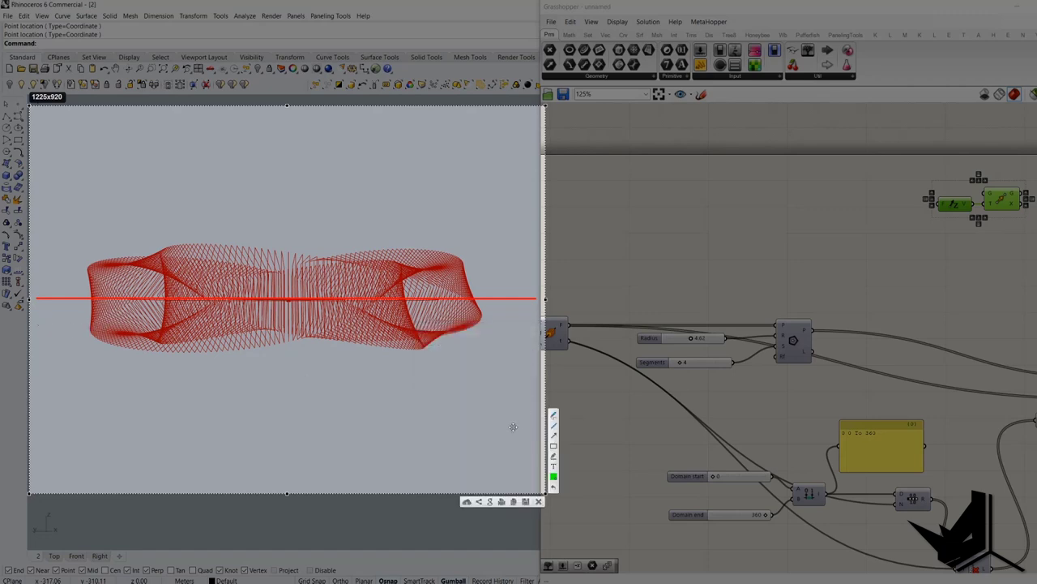
drag(36, 330, 536, 334)
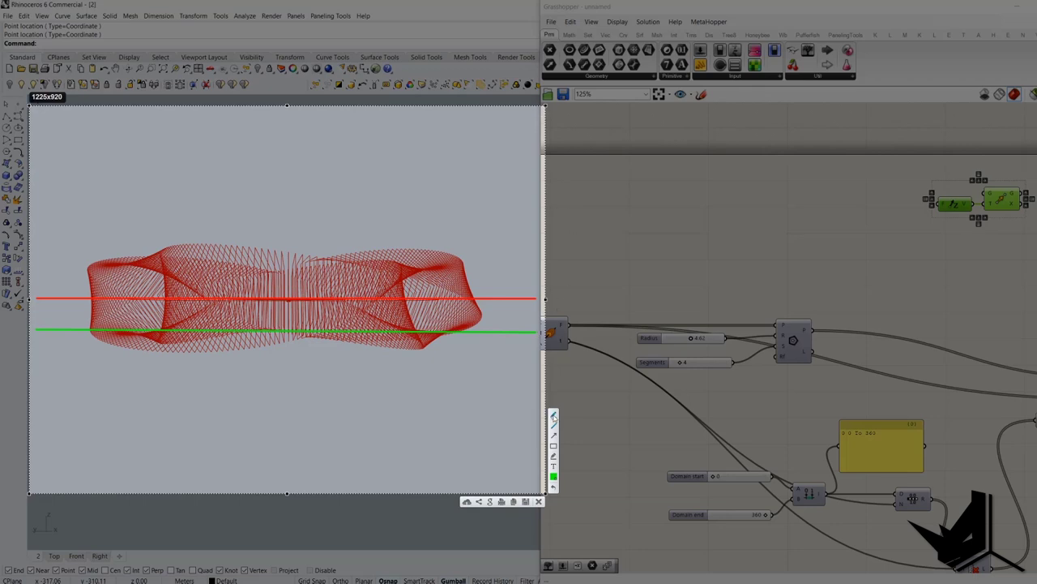
click(539, 502)
Examine the ring from several angles and review the polygon's Radius slider in relation to the Unit Z and Move components.
double_click(864, 241)
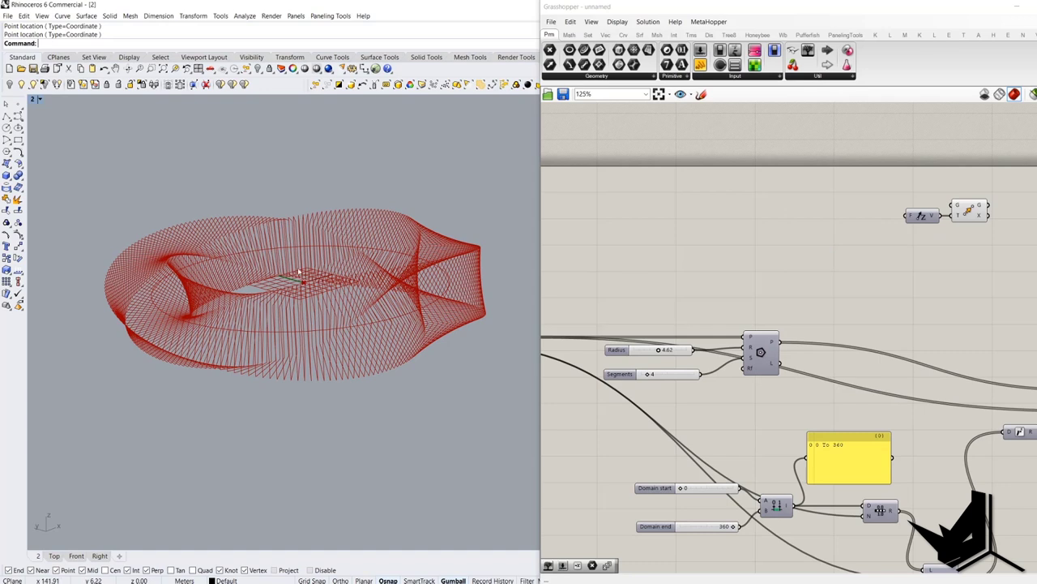
shift+right_drag(396, 291, 384, 300)
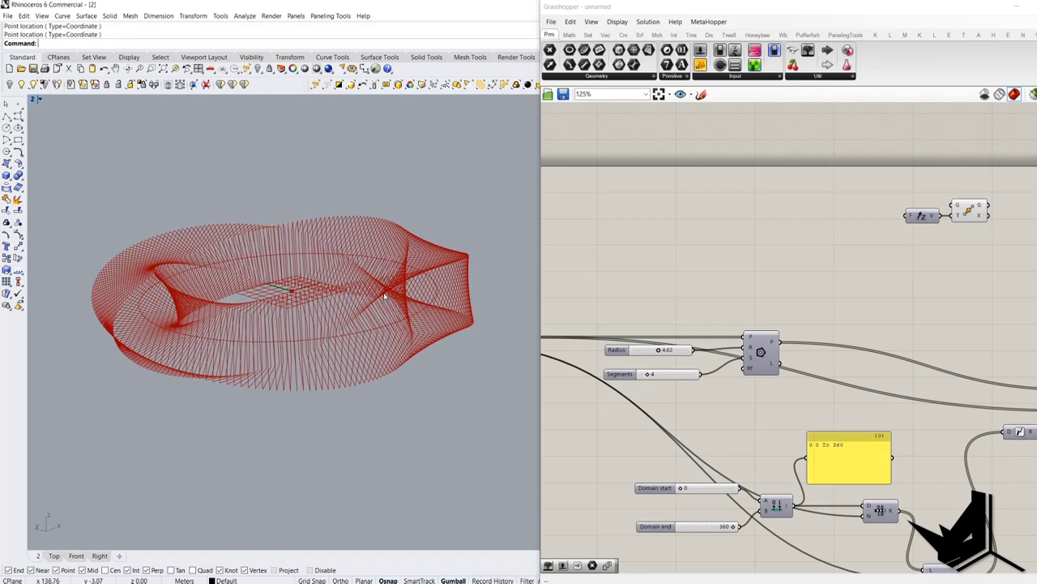
right_drag(723, 299, 859, 292)
scroll(851, 290, down, 1)
right_drag(623, 276, 742, 278)
right_drag(647, 253, 723, 242)
right_drag(871, 290, 757, 263)
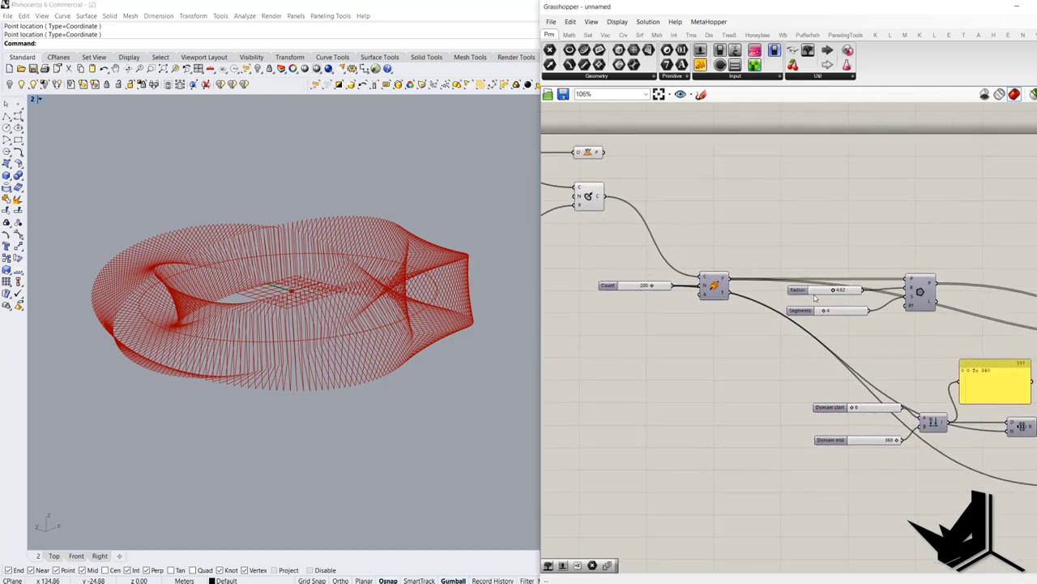
right_drag(843, 294, 805, 278)
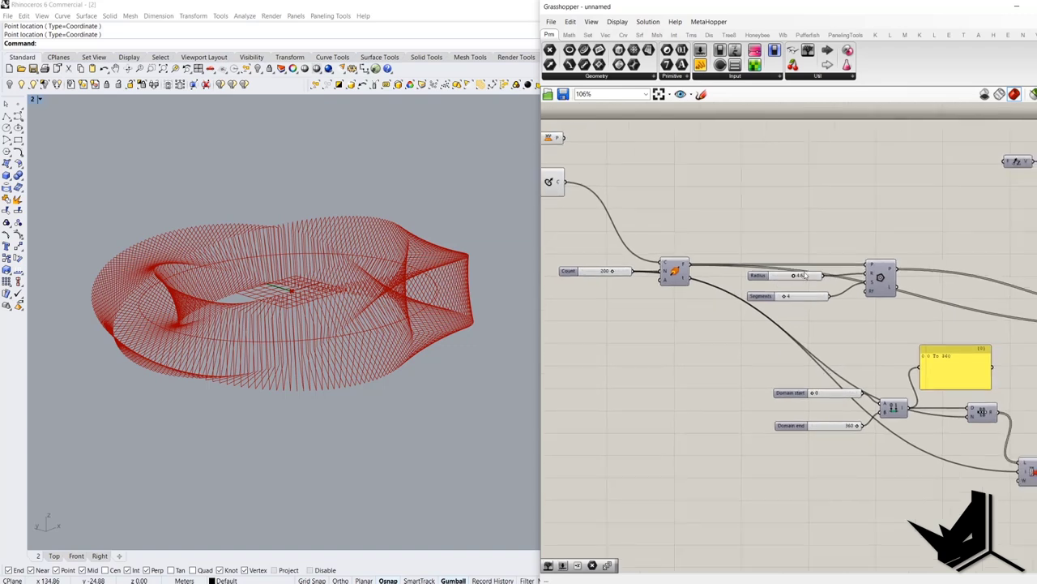
right_drag(949, 192, 864, 204)
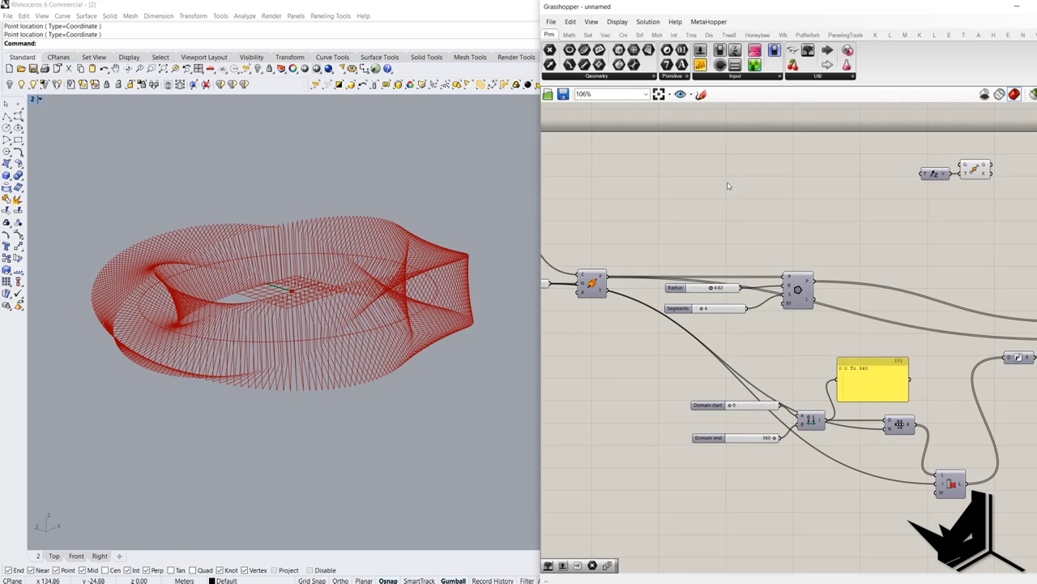
right_drag(352, 325, 349, 289)
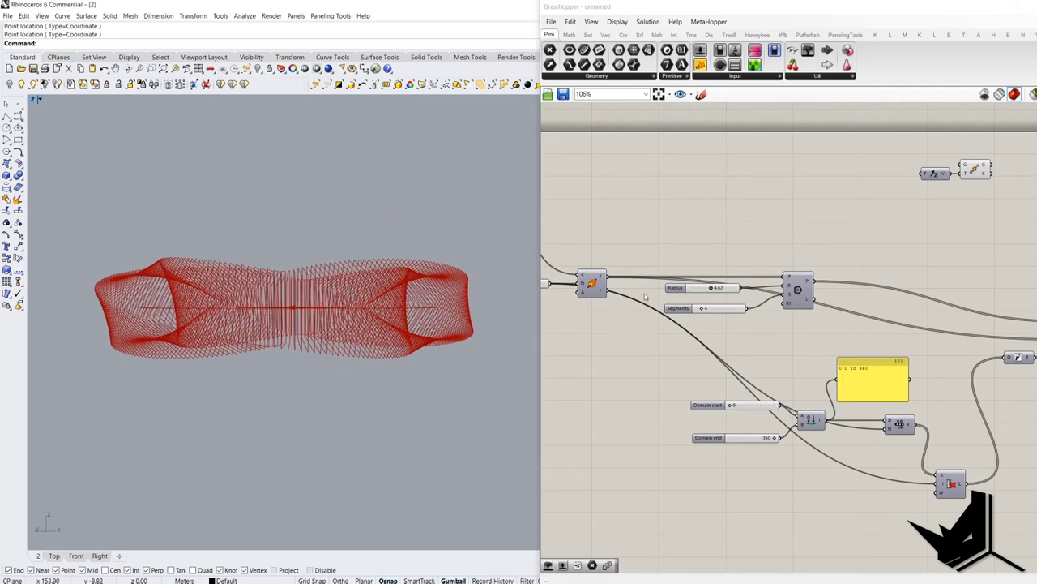
drag(646, 259, 753, 301)
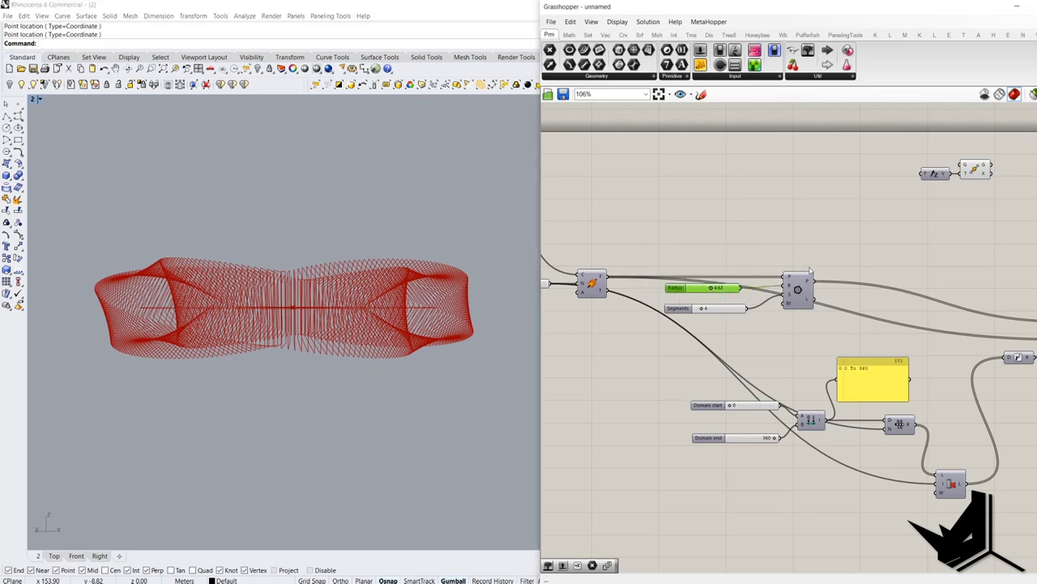
right_drag(449, 223, 445, 255)
Add a Remap Numbers component and place it below the Unit Z component.
right_drag(729, 228, 624, 221)
scroll(624, 221, up, 2)
double_click(628, 216)
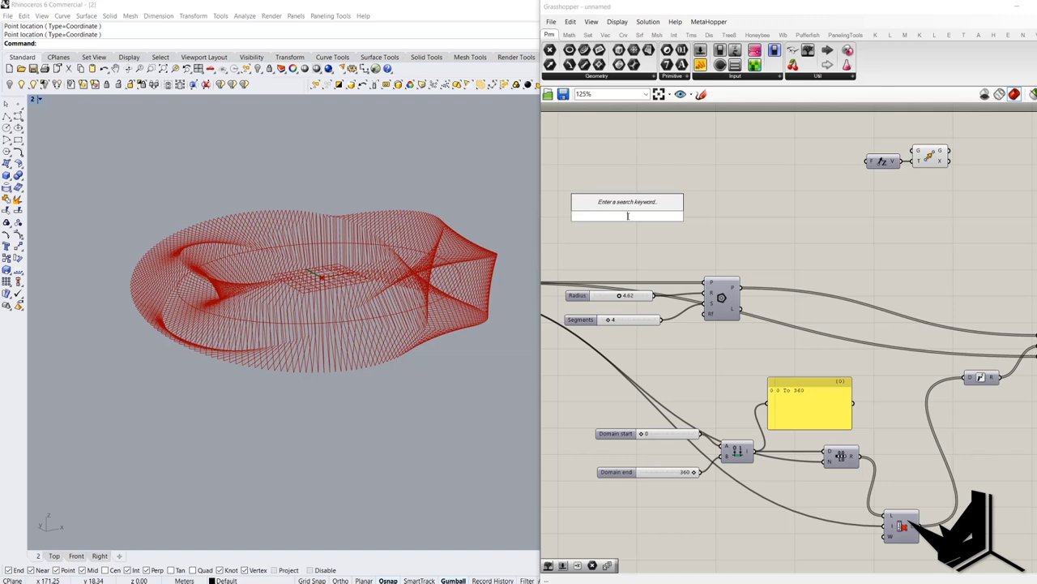
text(rema)
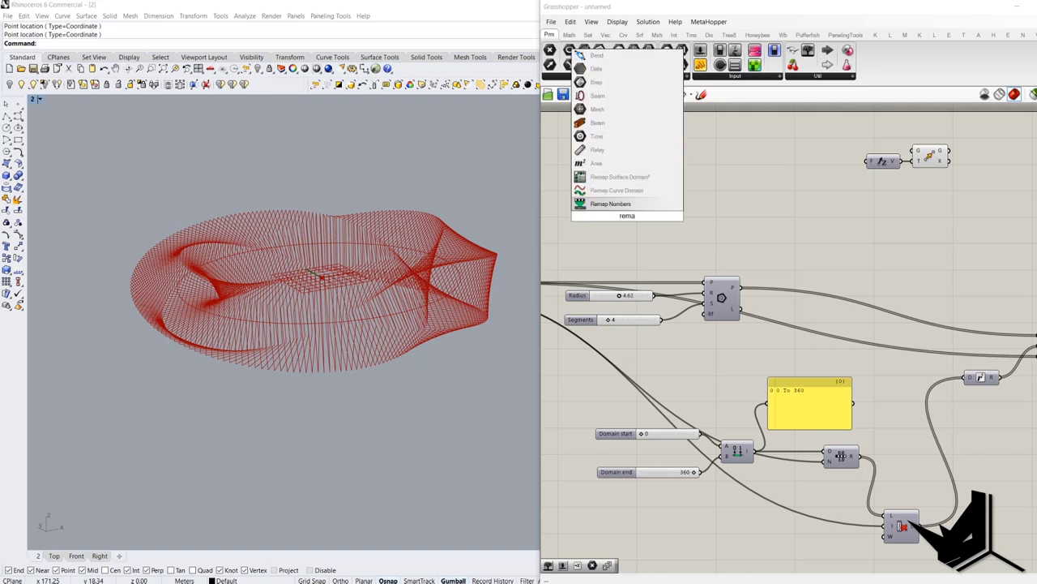
click(623, 204)
right_drag(658, 223, 760, 227)
drag(728, 226, 809, 210)
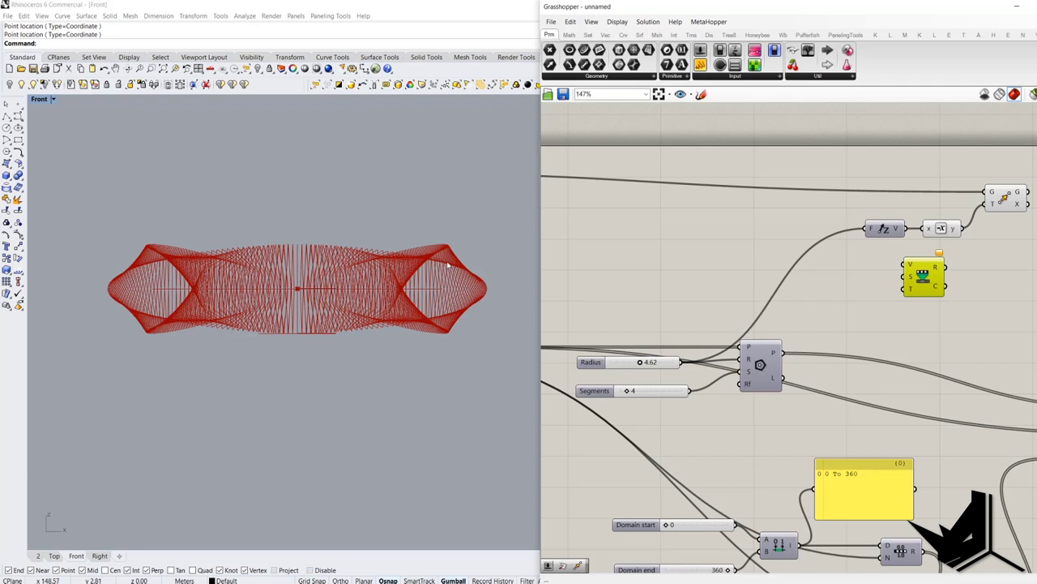
Add a compact panel containing 0 to 1 and connect it to Remap Numbers' source domain input.
double_click(720, 226)
click(700, 65)
click(760, 241)
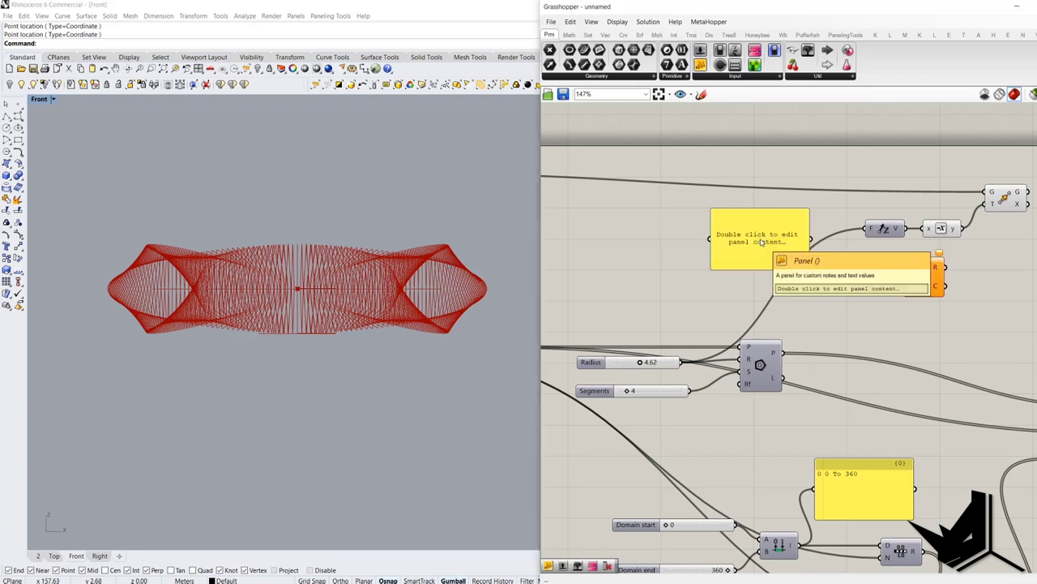
double_click(760, 240)
text(0 to 1)
click(842, 167)
drag(773, 267, 840, 268)
drag(768, 223, 738, 265)
Add a number slider set to 0.400 above the 0 to 1 panel and connect it to Remap Numbers' value input.
double_click(730, 213)
text(slider)
key(Return)
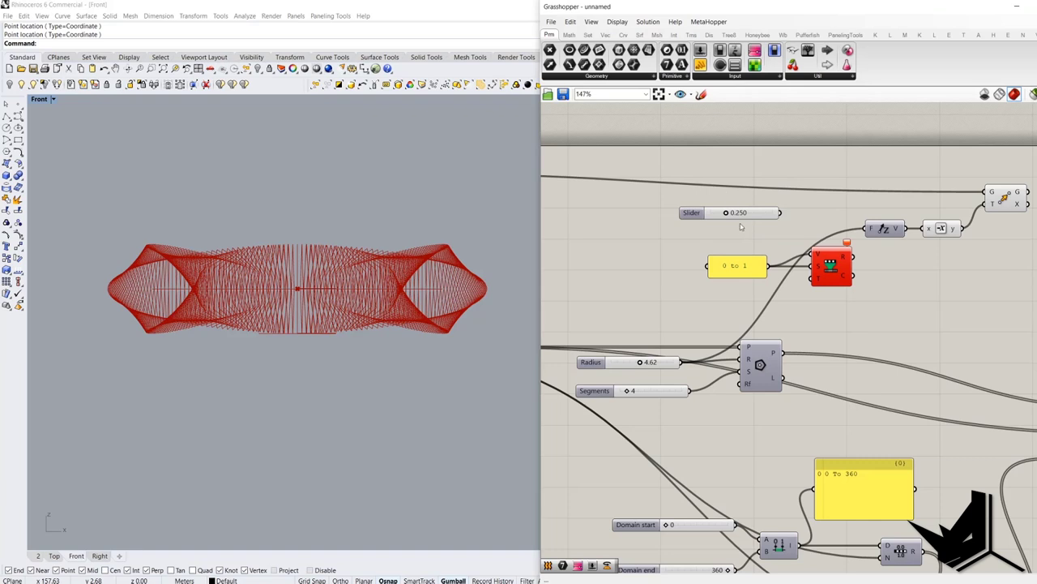
drag(755, 217, 811, 256)
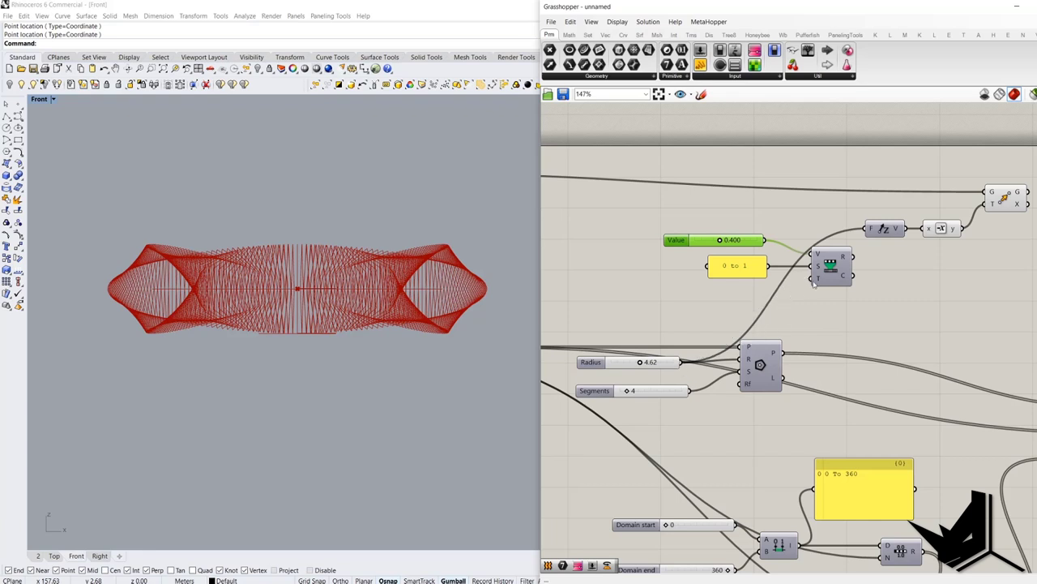
scroll(817, 284, up, 3)
scroll(824, 278, down, 2)
double_click(807, 286)
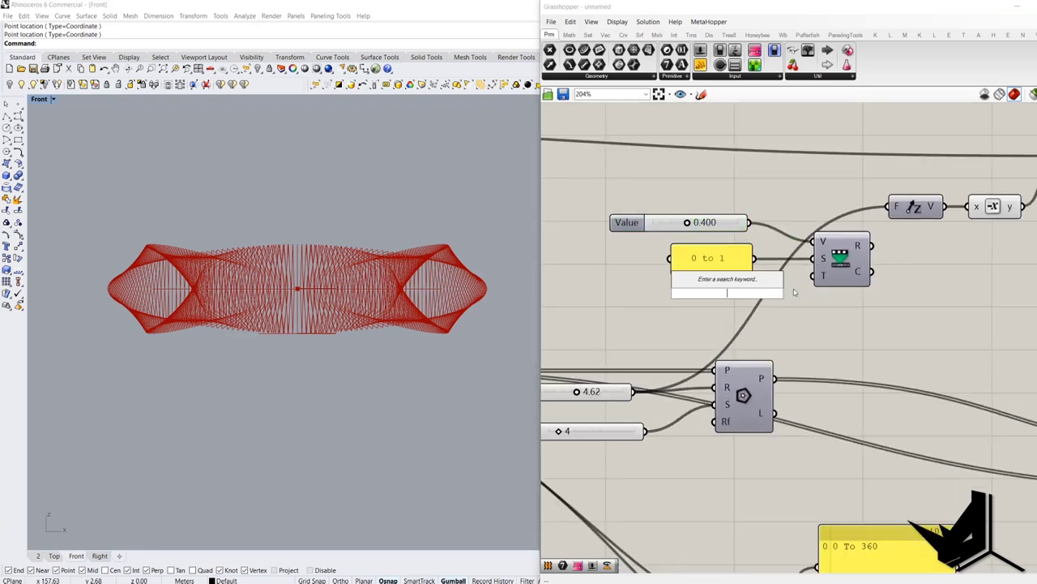
text(cons)
key(Return)
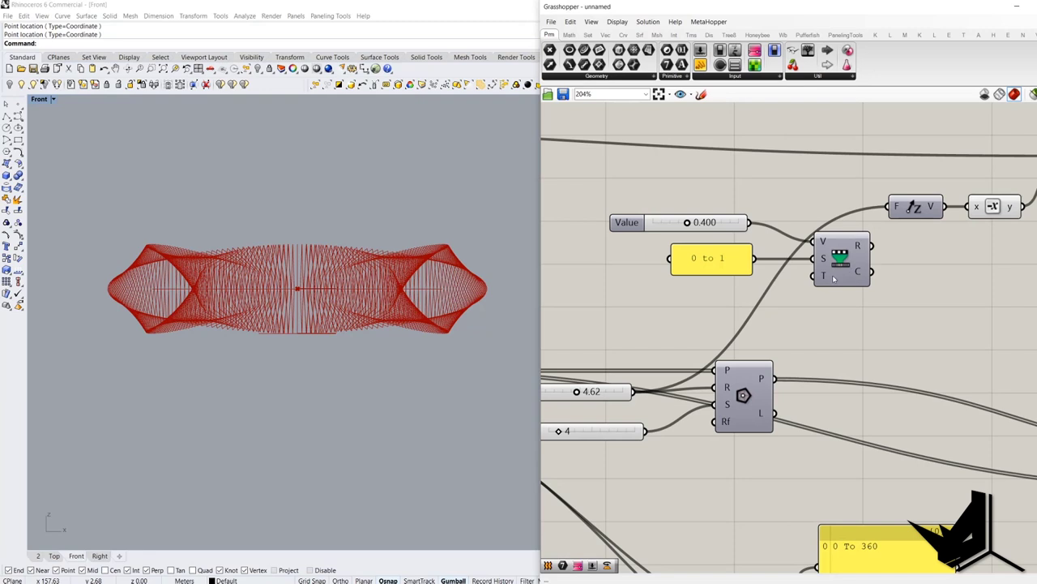
Add a Construct Domain component below the 0 to 1 panel and connect the Radius slider to its domain end input.
double_click(724, 303)
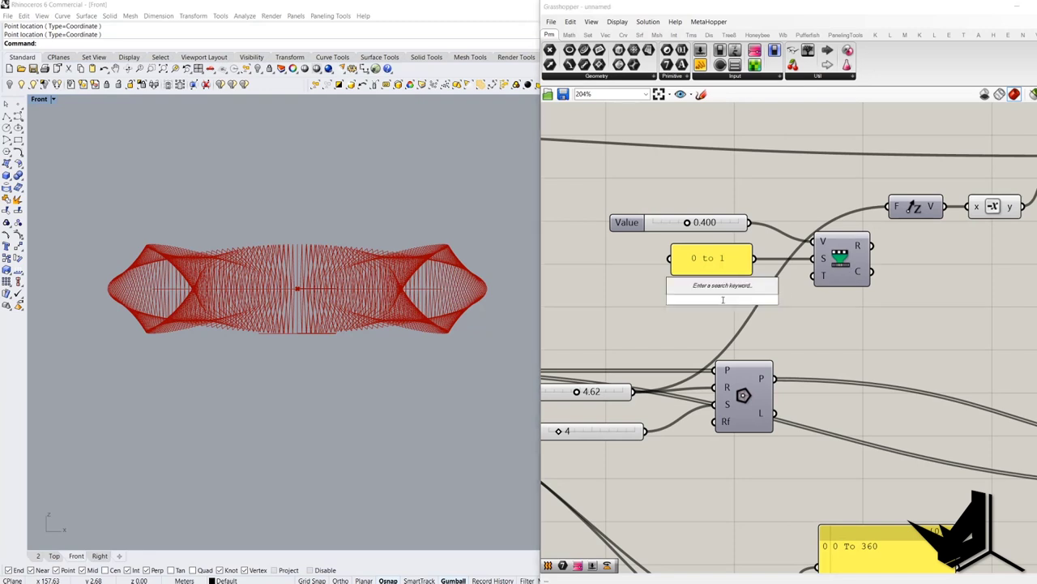
text(constr)
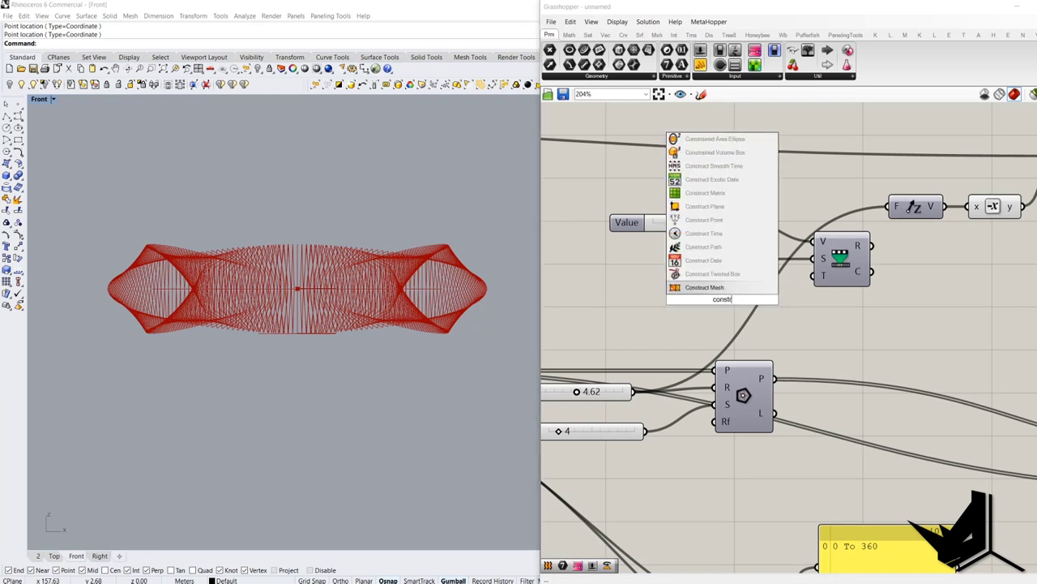
drag(740, 297, 676, 296)
text(domain)
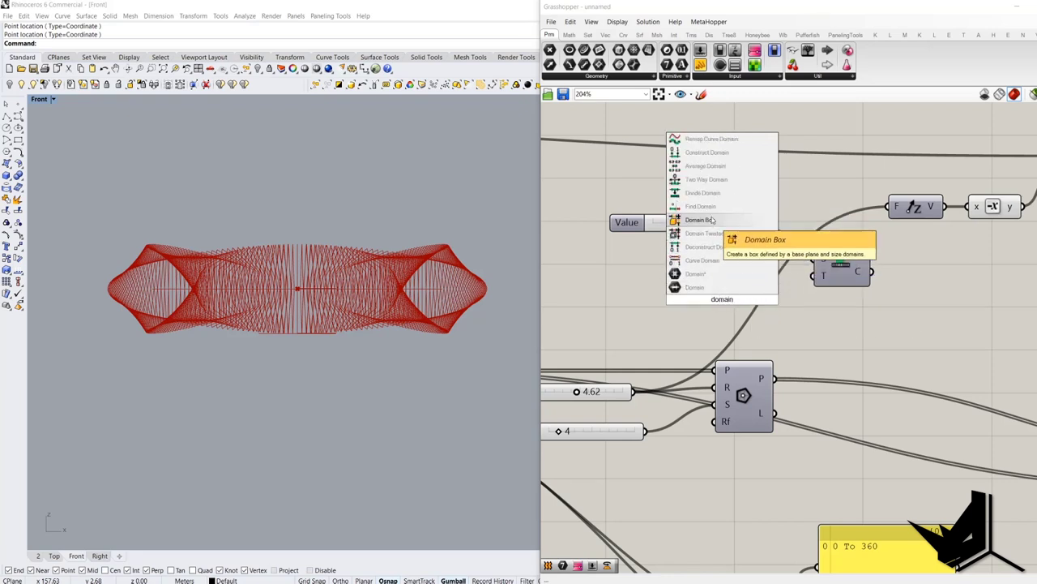
click(725, 159)
drag(695, 307, 634, 395)
drag(717, 297, 718, 316)
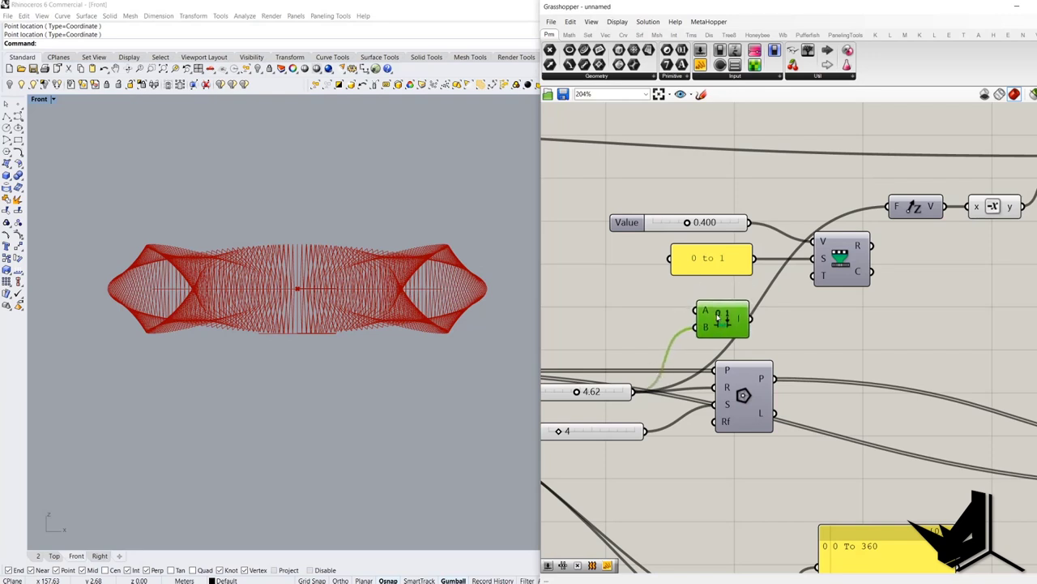
Add a small panel containing 0 and connect it to Construct Domain's start input.
click(605, 288)
double_click(611, 293)
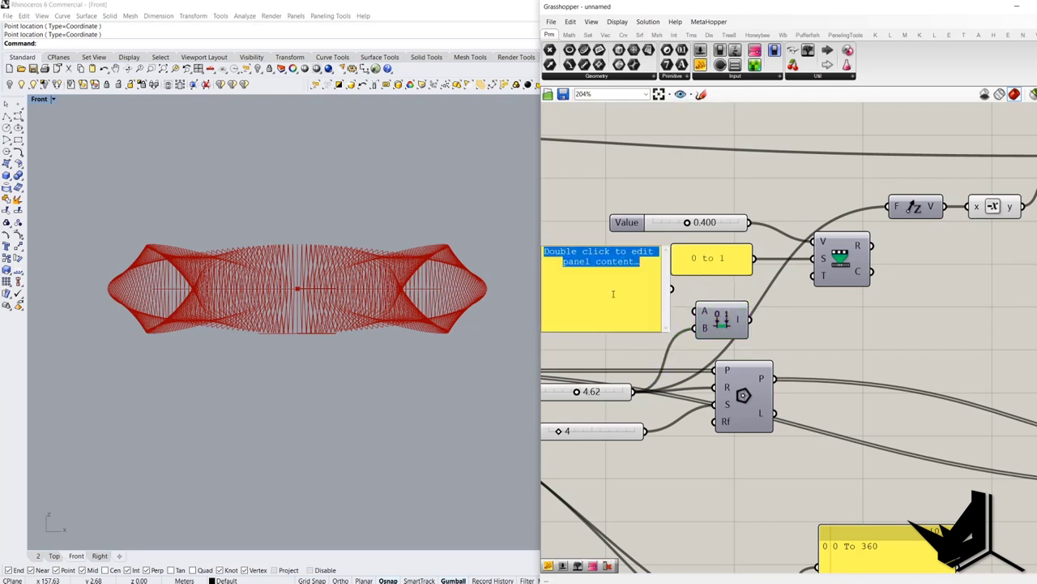
text(0)
click(618, 207)
drag(606, 277, 644, 286)
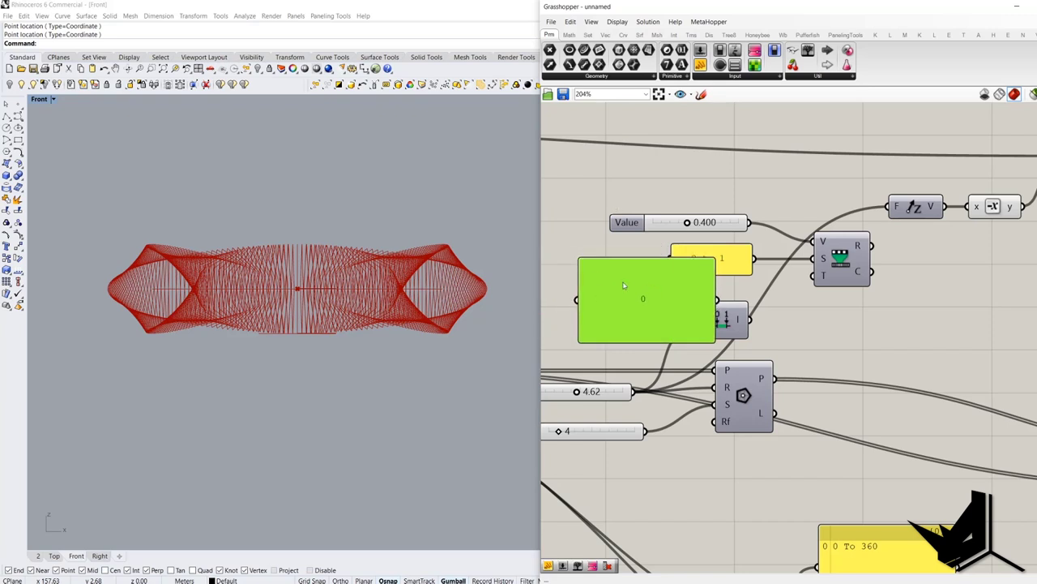
drag(579, 260, 655, 322)
mouse_move(692, 330)
mouse_down()
mouse_move(638, 311)
mouse_move(694, 312)
mouse_up()
Add a panel below Remap Numbers and connect Construct Domain's output to it.
right_drag(571, 401, 686, 377)
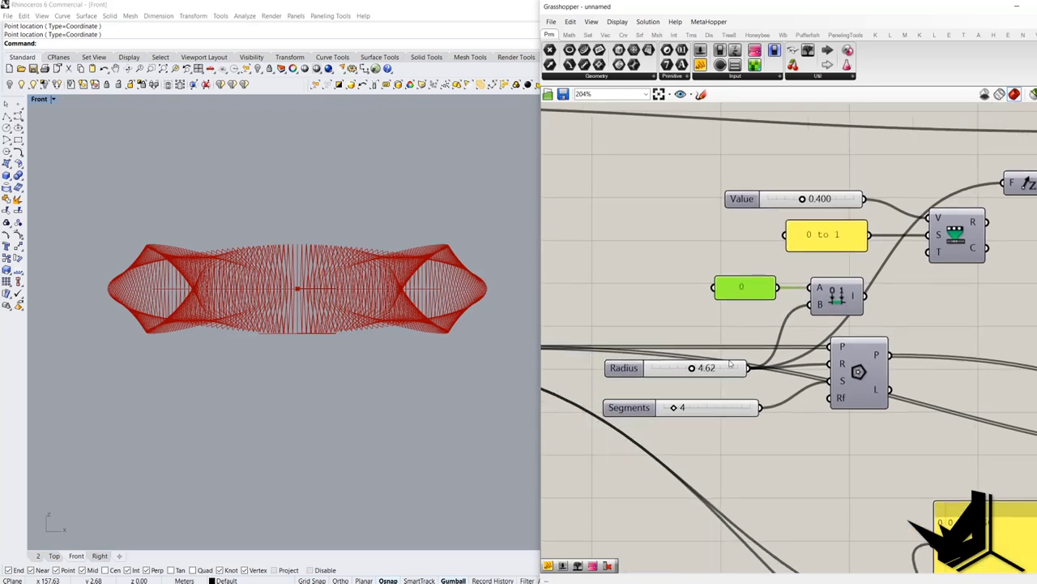
right_drag(768, 309, 698, 327)
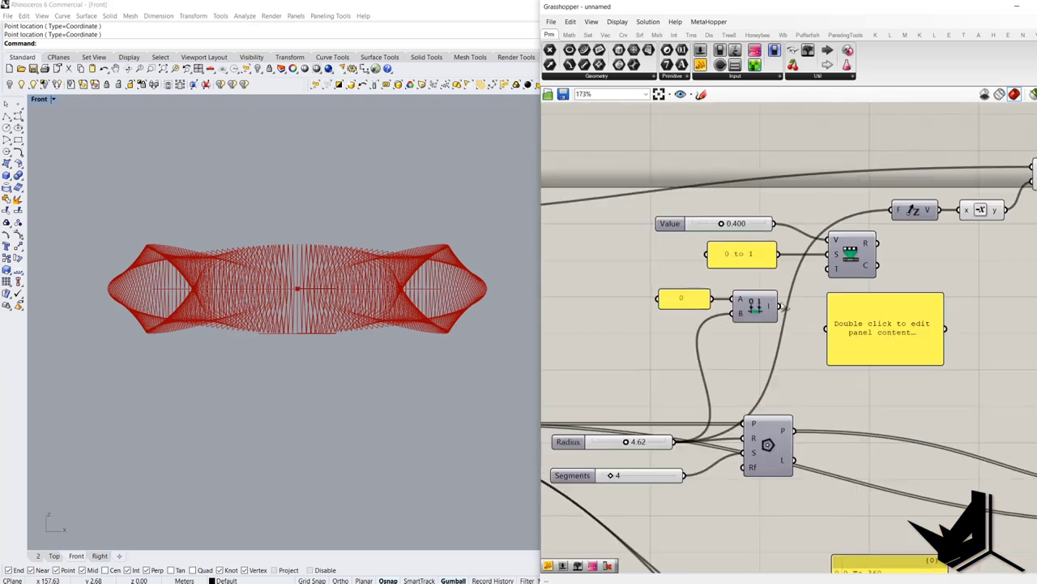
drag(780, 306, 825, 347)
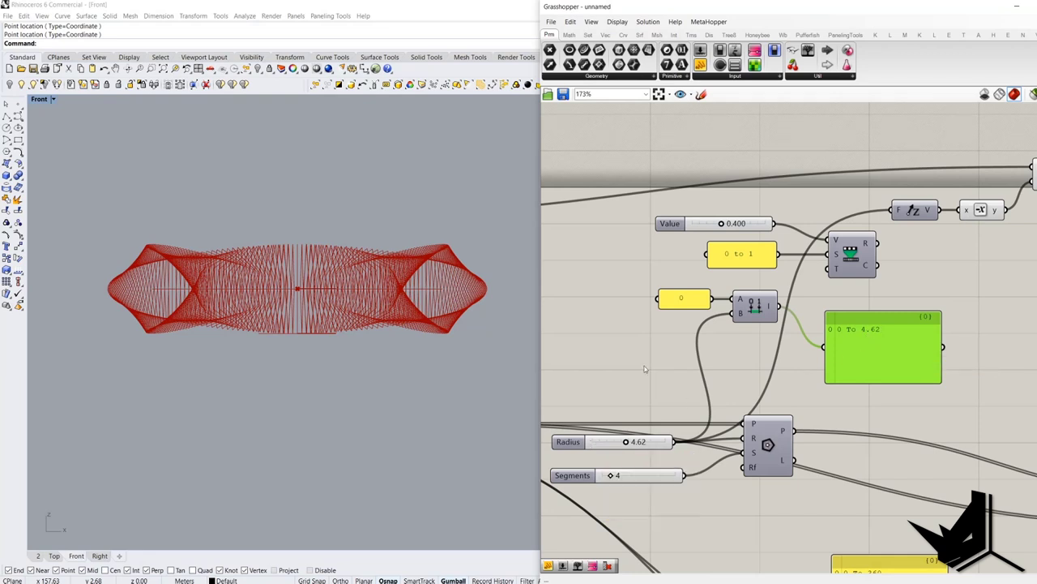
Set the slider feeding Remap Numbers' value input to 1.000 and select it.
click(669, 334)
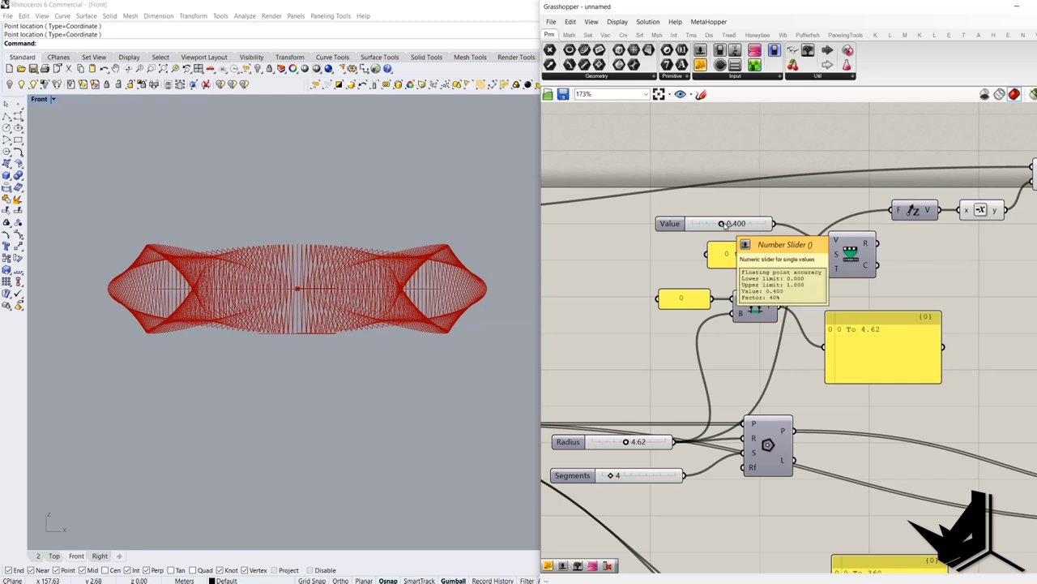
drag(730, 230, 757, 223)
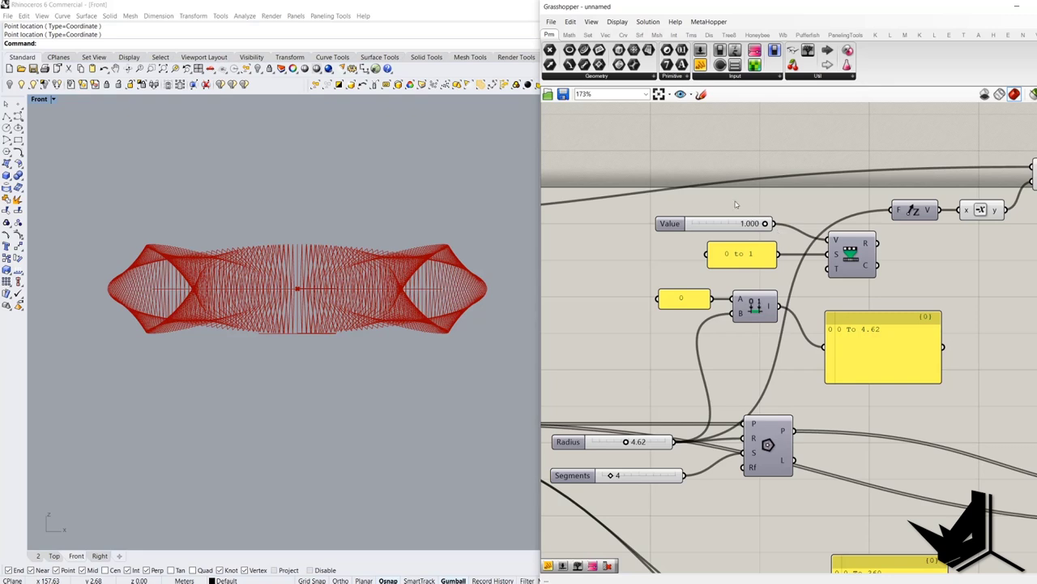
drag(645, 205, 787, 237)
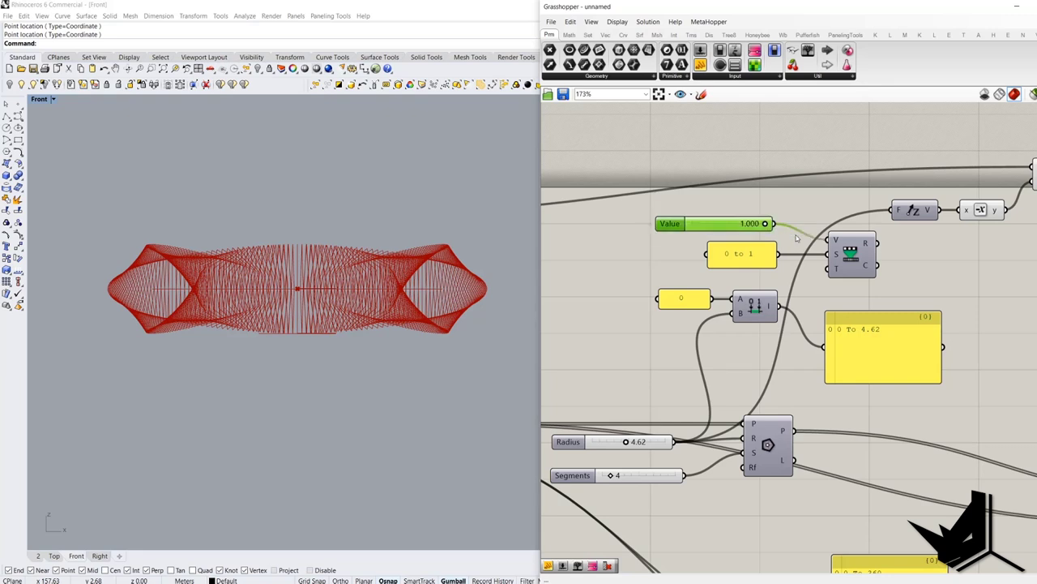
Add a panel beside Remap Numbers and connect its mapped output to it.
right_drag(943, 246, 907, 271)
drag(700, 65, 935, 292)
drag(840, 266, 923, 313)
click(847, 323)
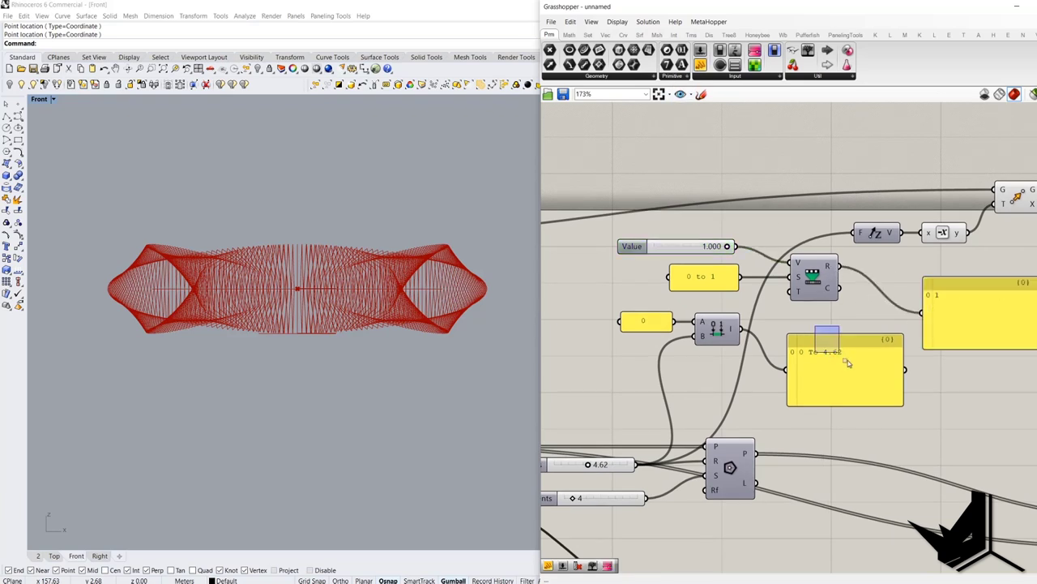
Connect Construct Domain's output to Remap Numbers' target input and feed the mapped value into Unit Z's factor input.
drag(746, 329, 792, 292)
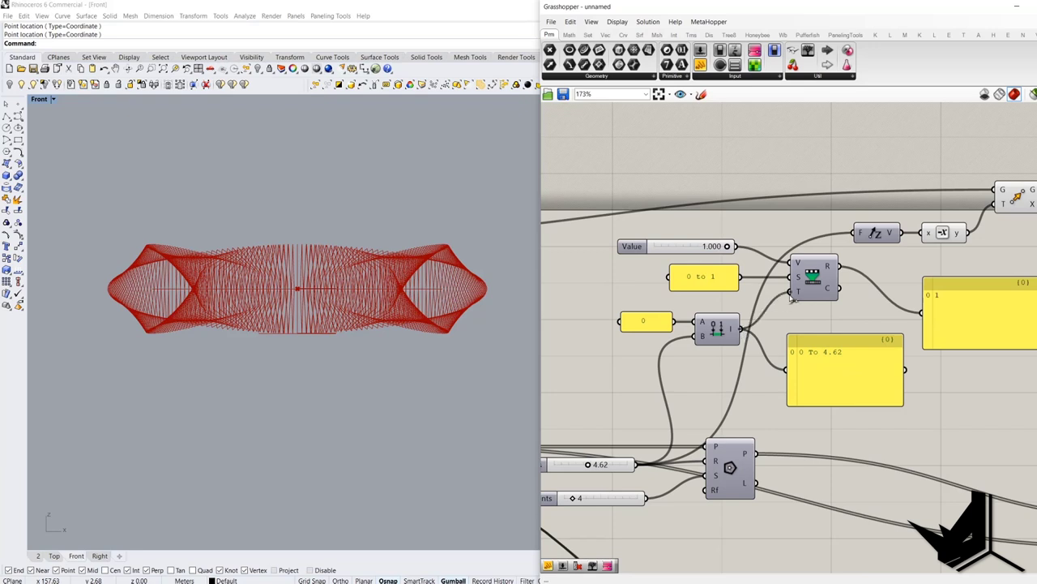
drag(964, 307, 967, 294)
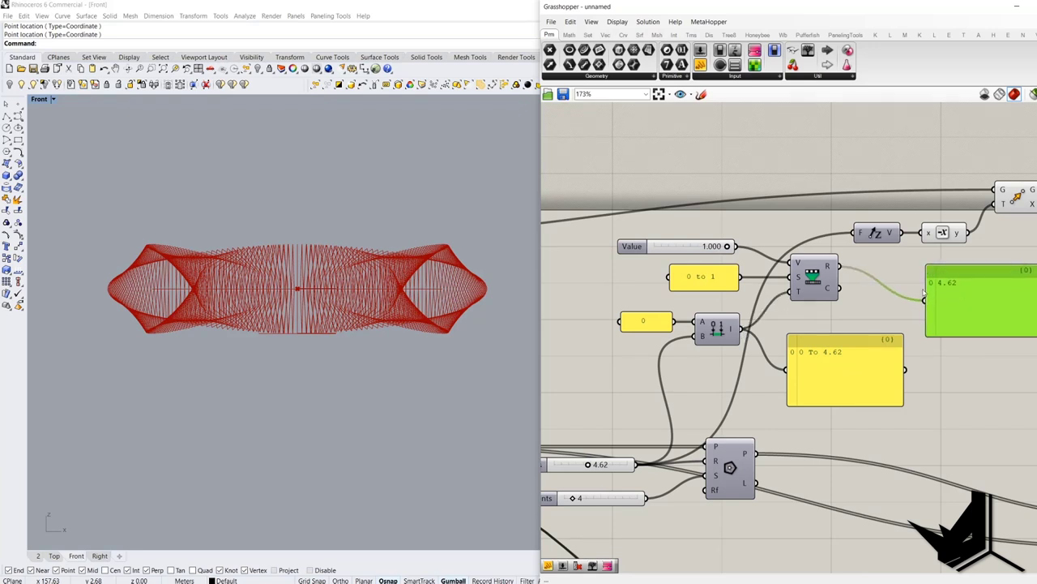
drag(840, 266, 849, 243)
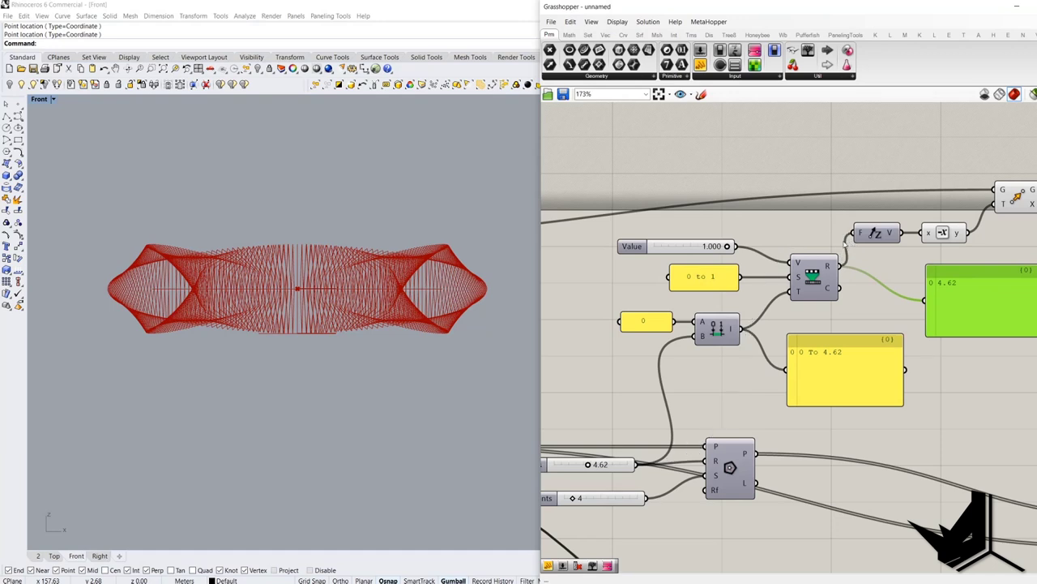
Set the slider feeding Remap Numbers to 0.500 and highlight the moved plane in the front view.
double_click(693, 247)
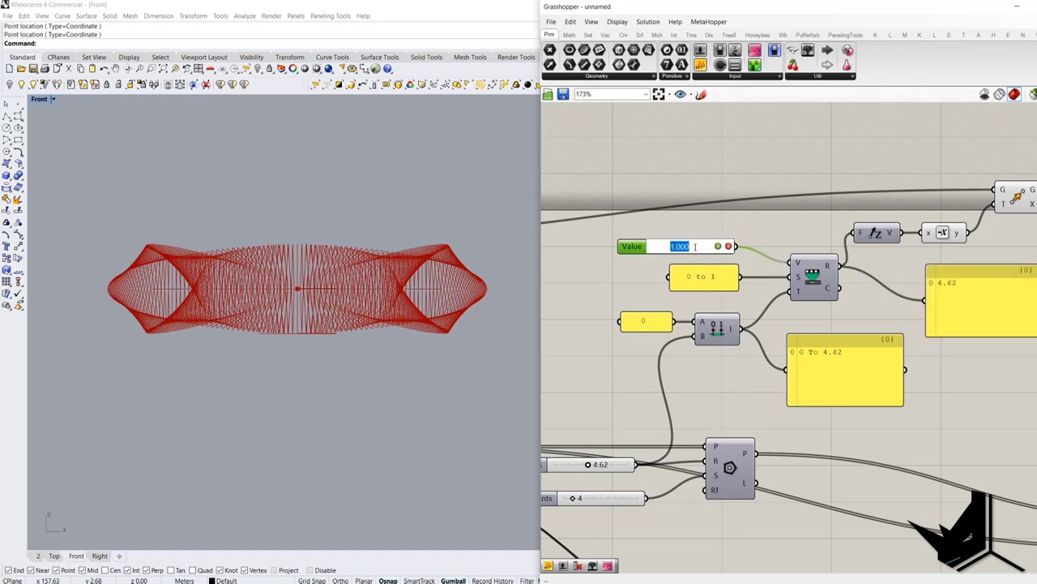
key(BackSpace)
key(Return)
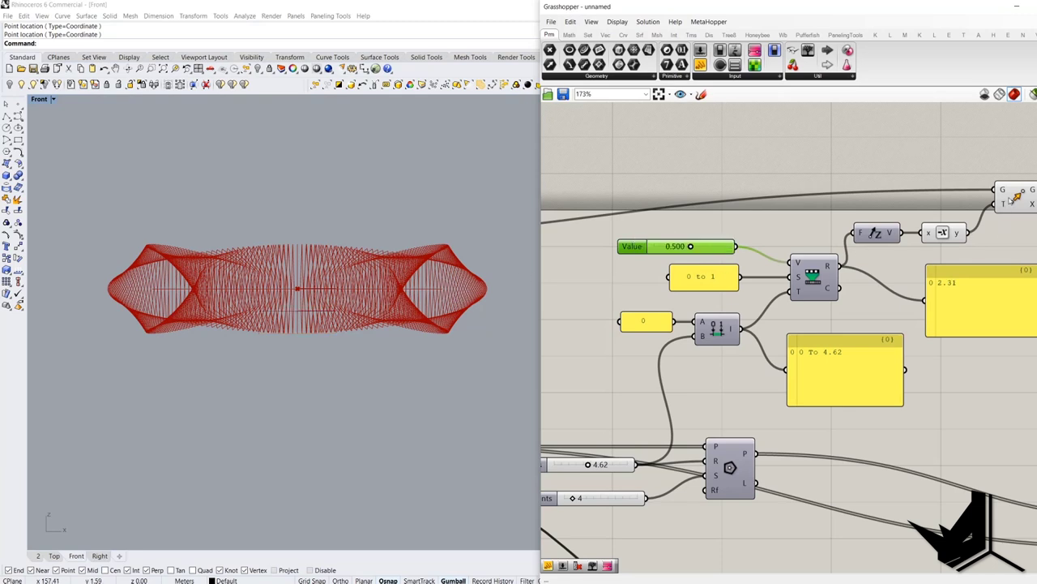
click(1013, 199)
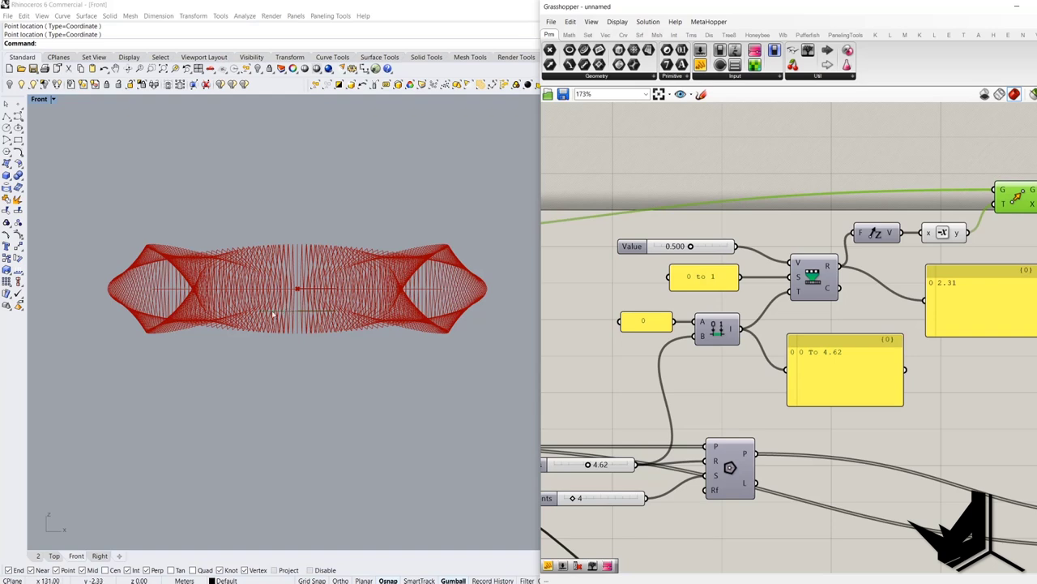
mouse_move(328, 323)
right_down()
mouse_move(314, 343)
mouse_move(334, 338)
right_up()
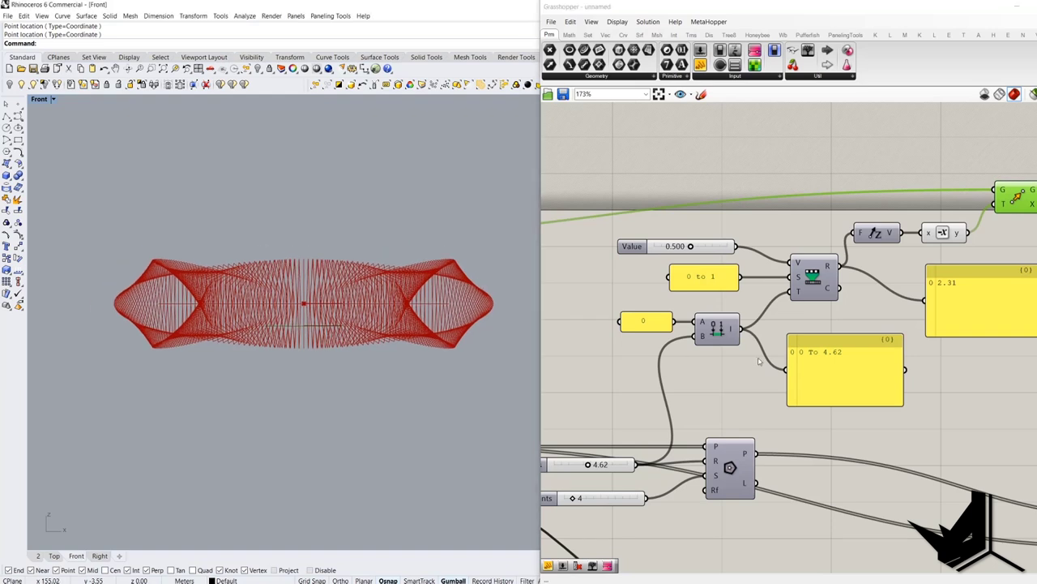
Select the Radius slider, inspect the plane in the front view and set the remap value slider to 0.546.
right_drag(636, 411, 753, 340)
drag(606, 347, 775, 402)
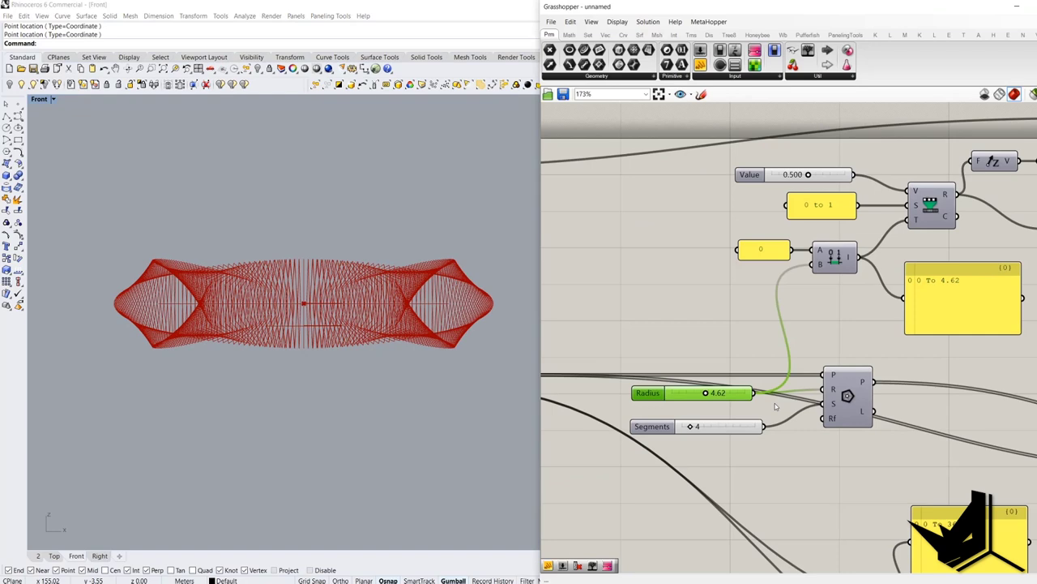
drag(595, 346, 776, 406)
right_drag(331, 310, 300, 301)
scroll(323, 307, up, 6)
scroll(323, 307, down, 6)
right_drag(815, 227, 659, 258)
mouse_move(652, 208)
mouse_down()
mouse_move(681, 207)
mouse_move(658, 209)
mouse_up()
Set the Radius slider to 8.26 and the remap value slider to 0.615.
right_drag(735, 334, 894, 280)
drag(709, 371, 734, 371)
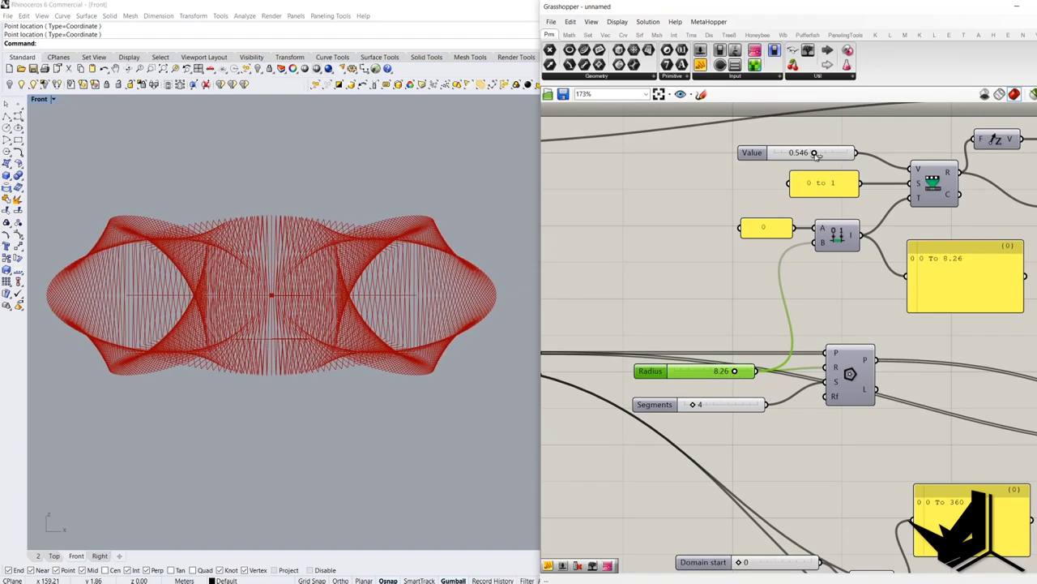
mouse_move(815, 153)
mouse_down()
mouse_move(848, 154)
mouse_move(820, 162)
mouse_up()
right_drag(775, 167, 736, 241)
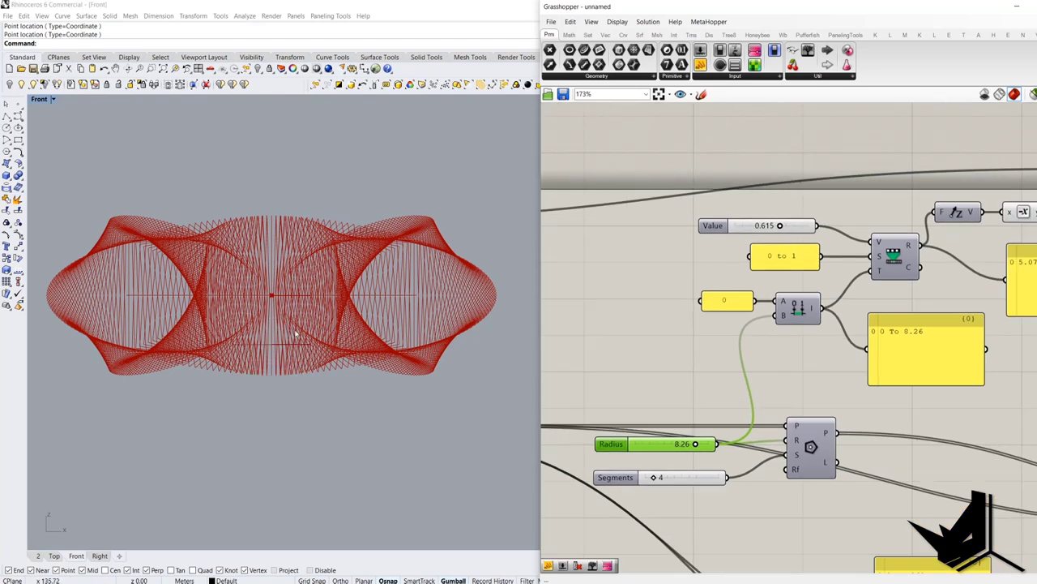
Move the remap and plane-moving components up, away from the polygon, and place the domain panel below Construct Domain.
right_drag(811, 222, 699, 235)
scroll(702, 239, down, 4)
drag(619, 167, 921, 318)
drag(815, 272, 856, 209)
drag(767, 306, 798, 250)
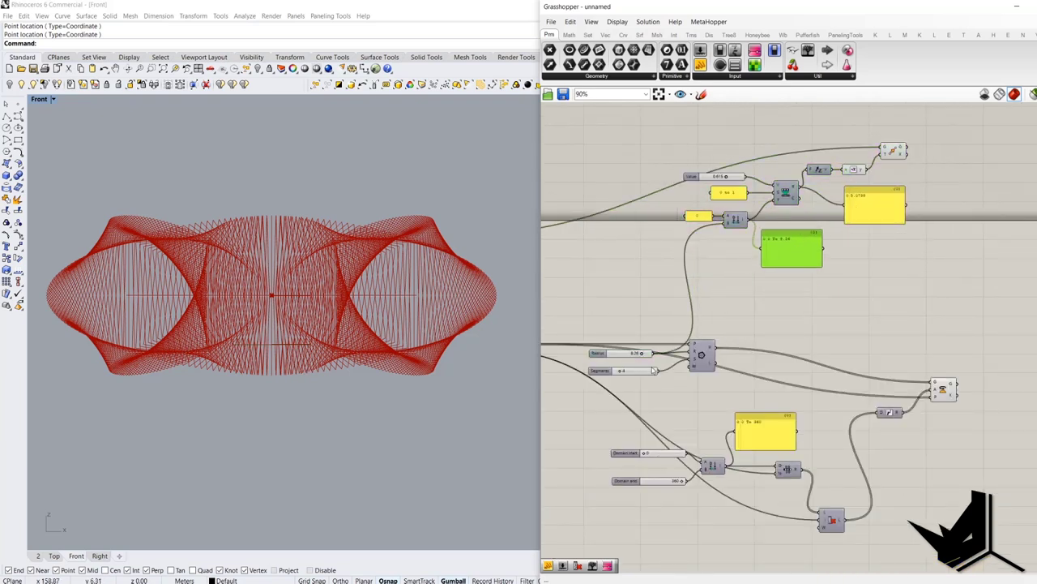
Set the remap value slider to 0.800.
drag(574, 322, 670, 371)
scroll(632, 356, up, 3)
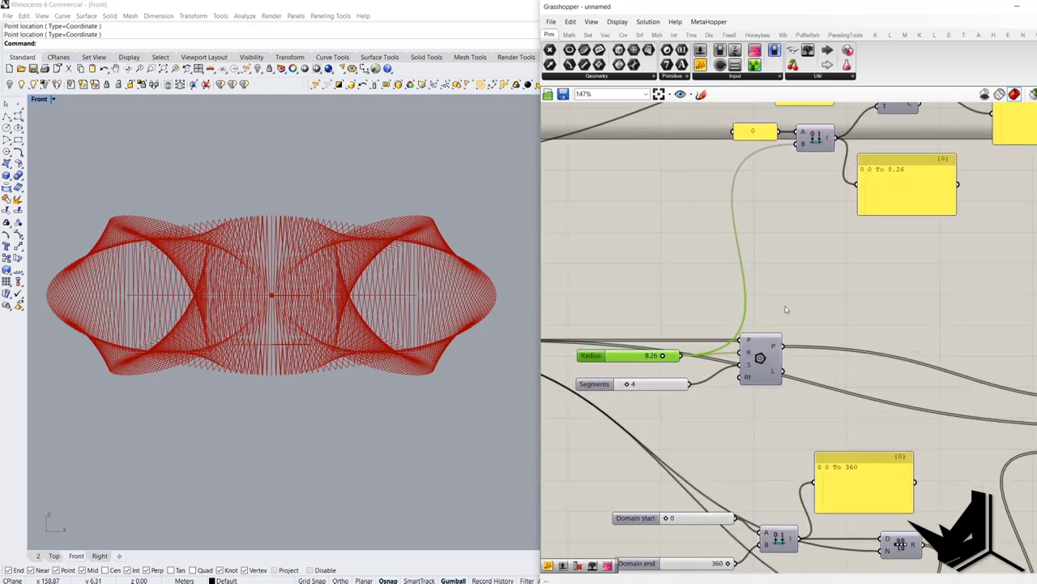
right_drag(798, 313, 797, 354)
scroll(739, 297, up, 5)
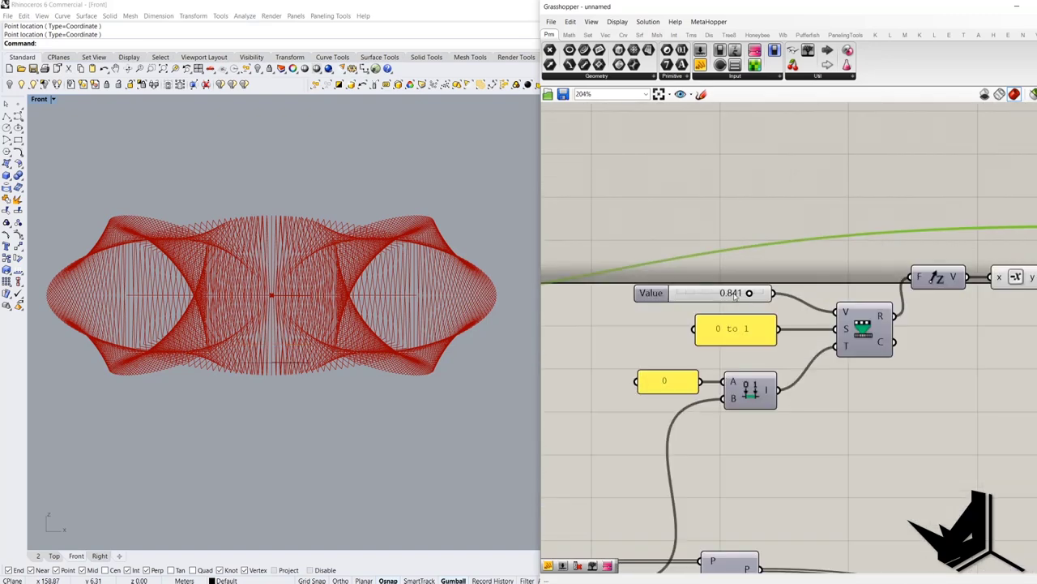
double_click(733, 295)
drag(734, 292, 710, 293)
key(BackSpace)
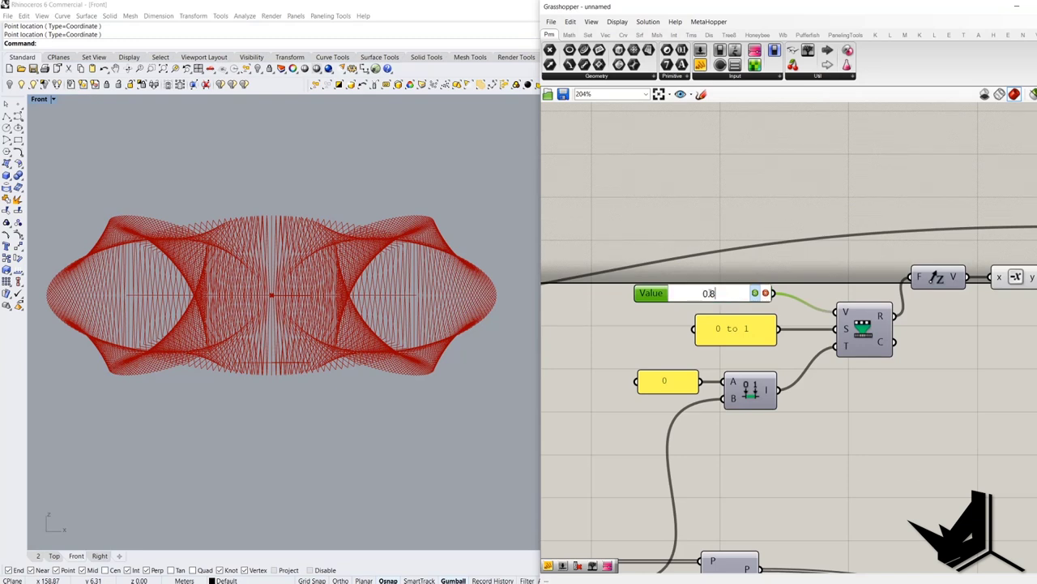
key(Return)
Select the plane-moving components, check the plane in the front view and set the remap value slider to 0.700.
scroll(756, 295, down, 4)
drag(602, 209, 941, 385)
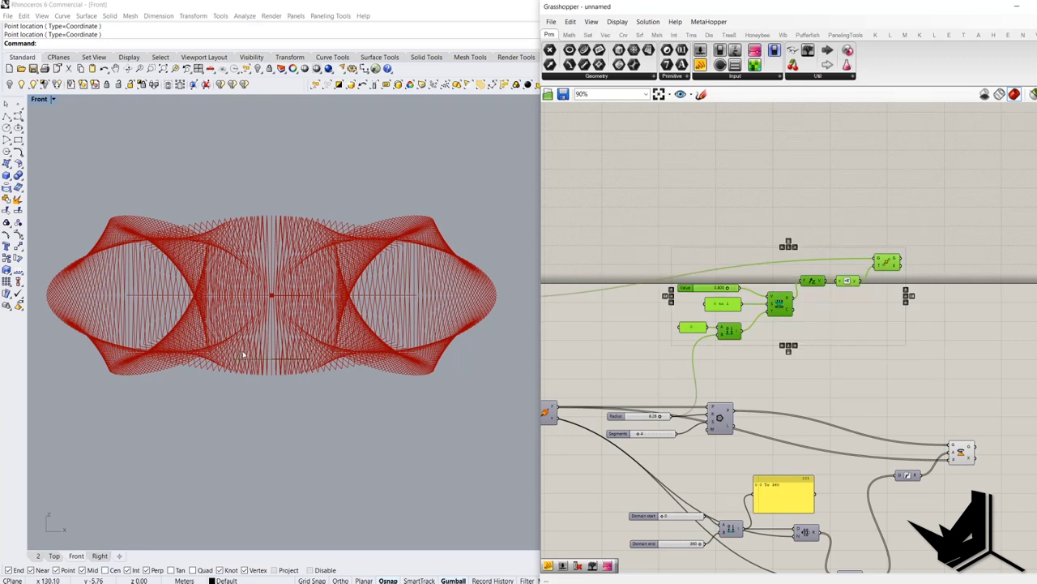
right_drag(242, 354, 247, 378)
scroll(723, 289, up, 3)
double_click(697, 290)
text(7)
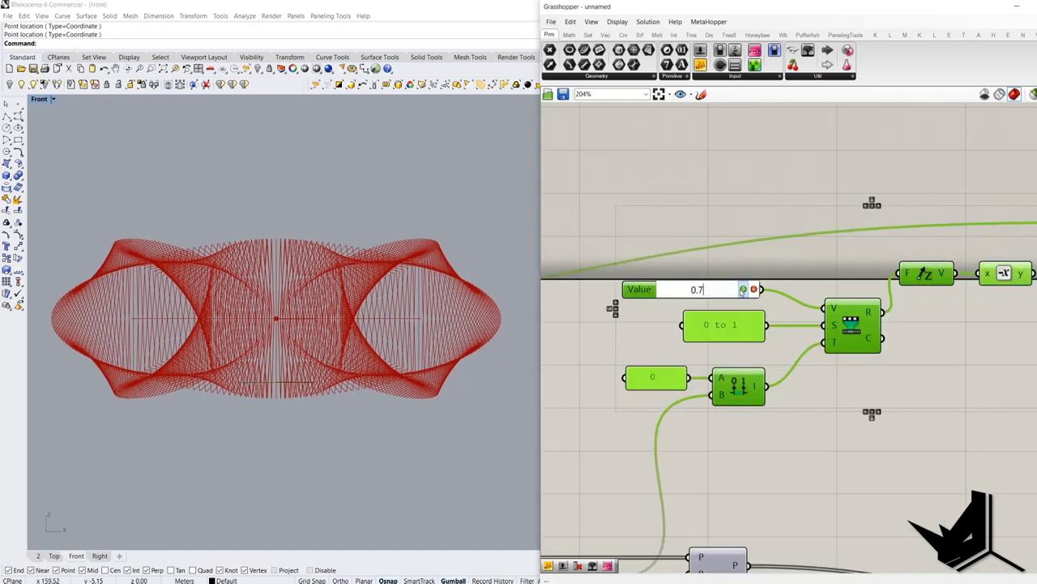
key(Return)
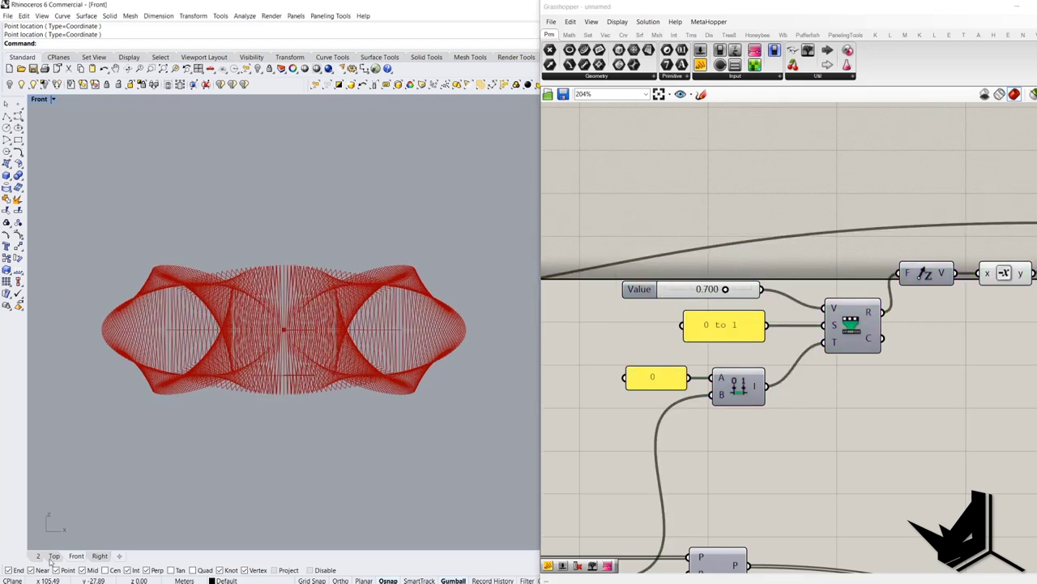
Set the Radius slider to 5.00 and highlight the rotated polygons and moved plane in perspective viewport 2.
click(38, 556)
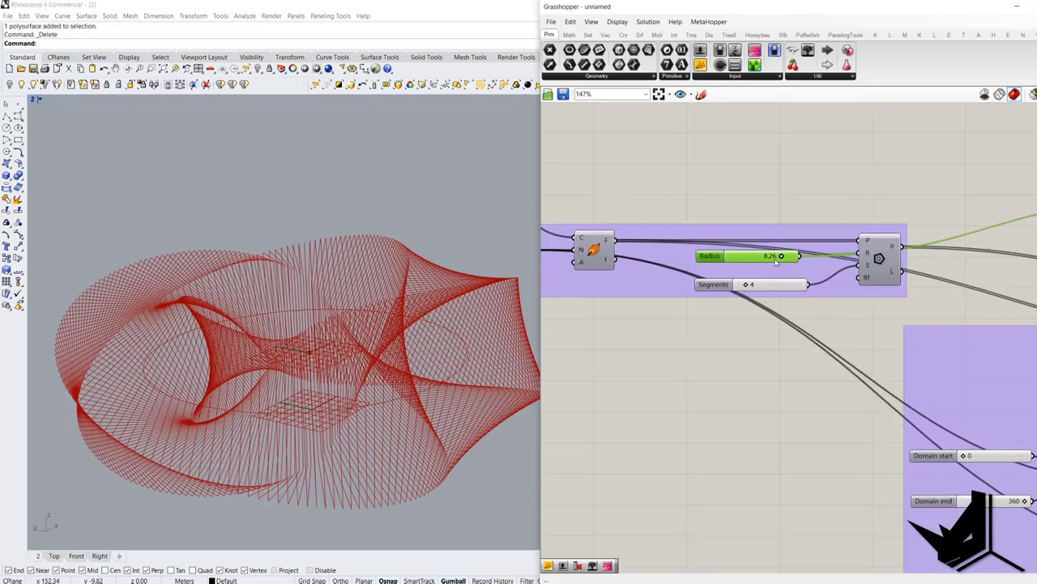
scroll(753, 255, up, 2)
double_click(752, 256)
text(5)
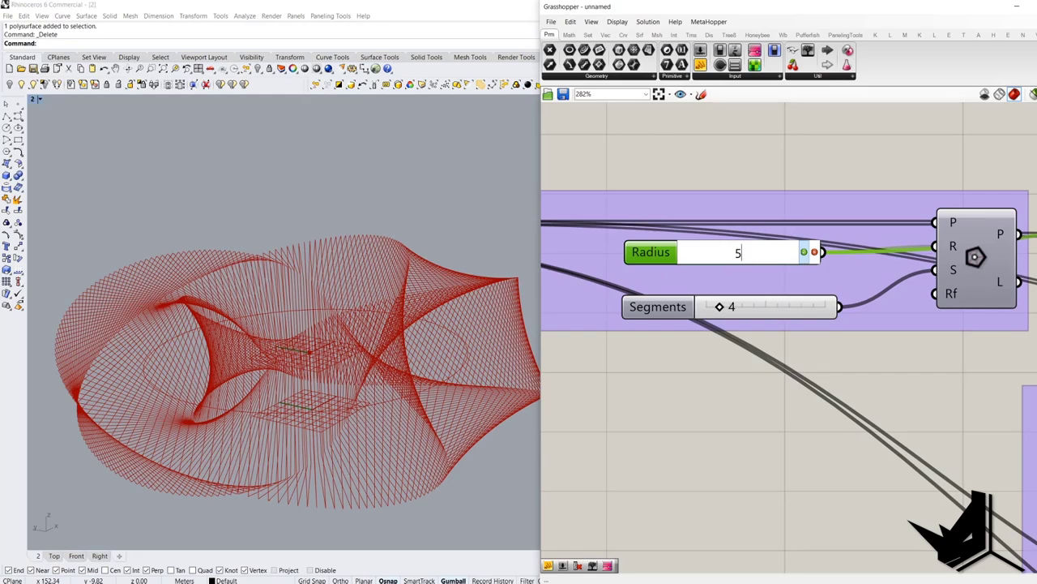
key(Return)
right_drag(331, 391, 301, 415)
click(766, 167)
right_drag(308, 364, 320, 405)
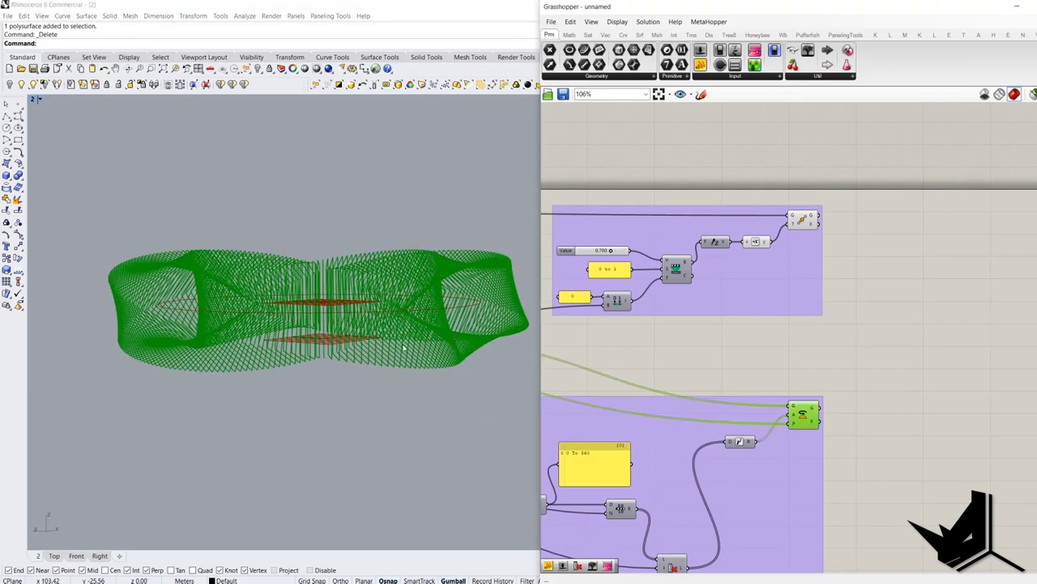
right_drag(357, 349, 372, 377)
click(801, 220)
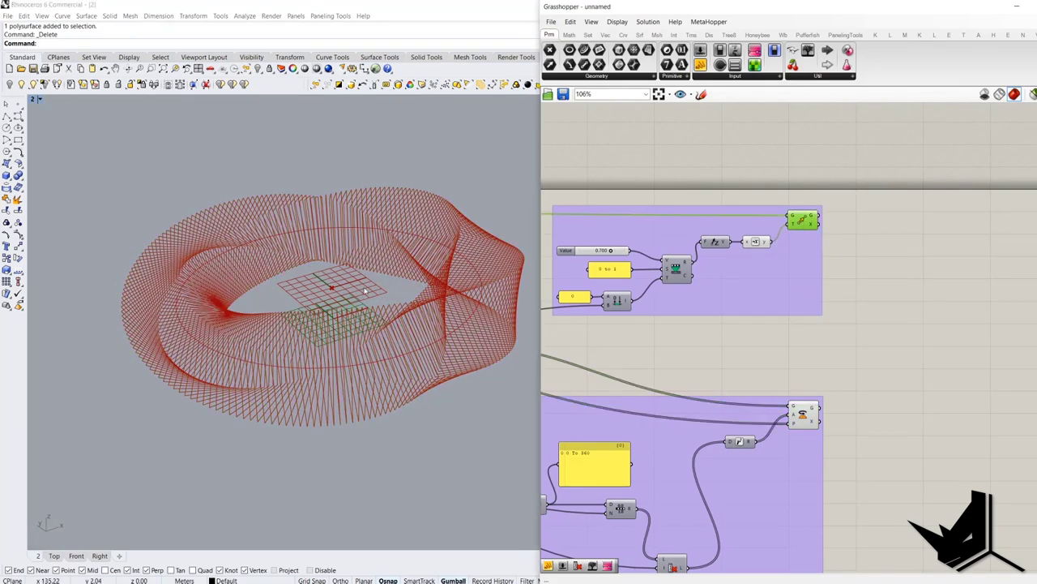
Add a Curve | Plane intersection component beside the grouped Move and Rotate components.
double_click(923, 335)
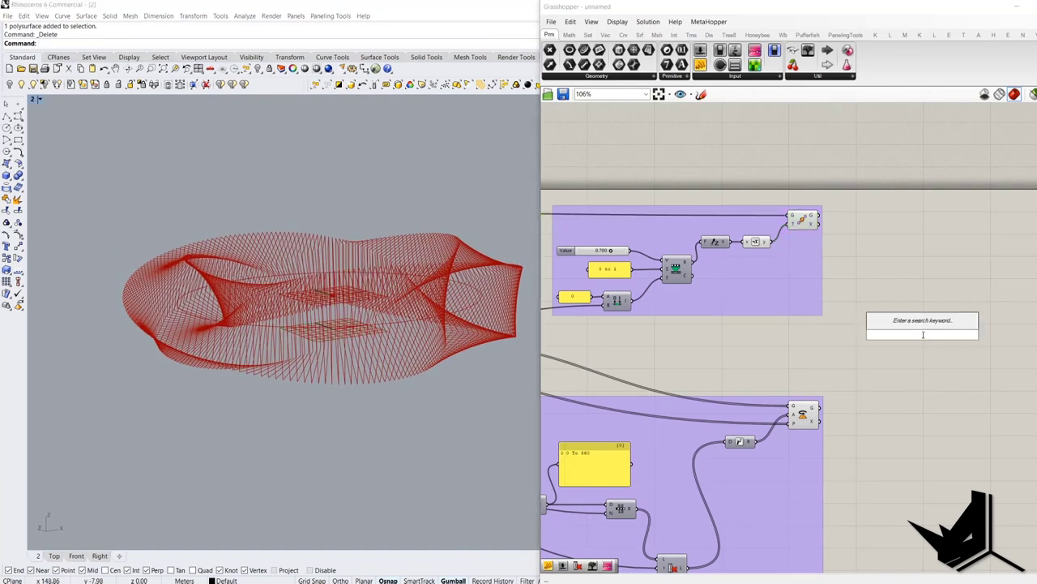
text(CURVE)
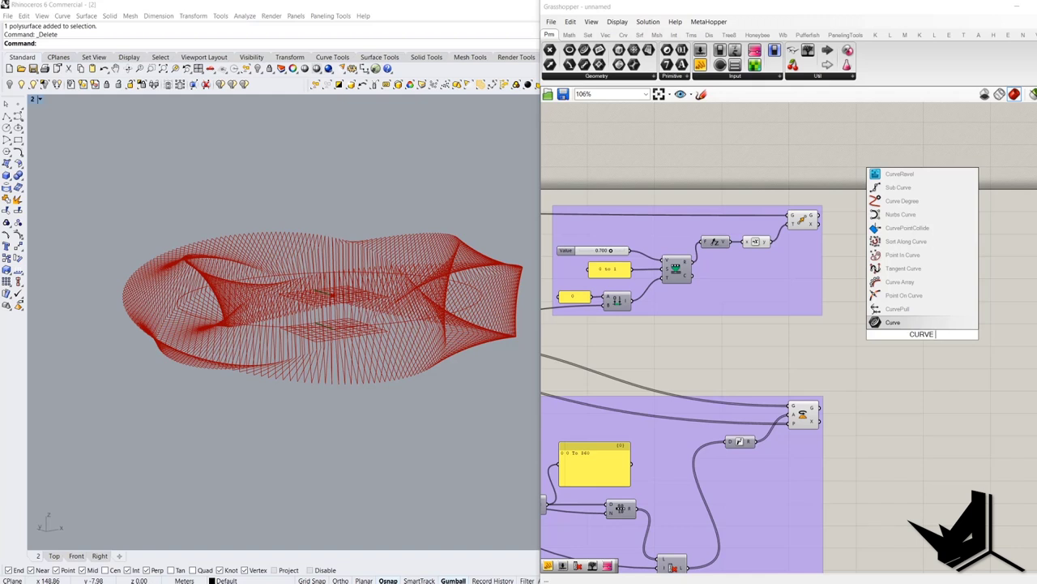
text( PLA)
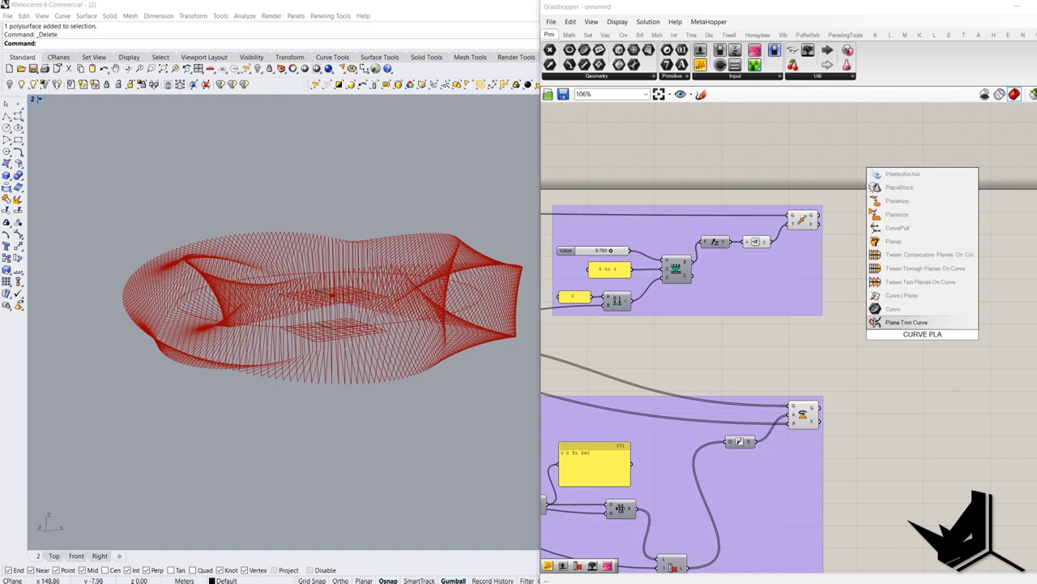
text(NE)
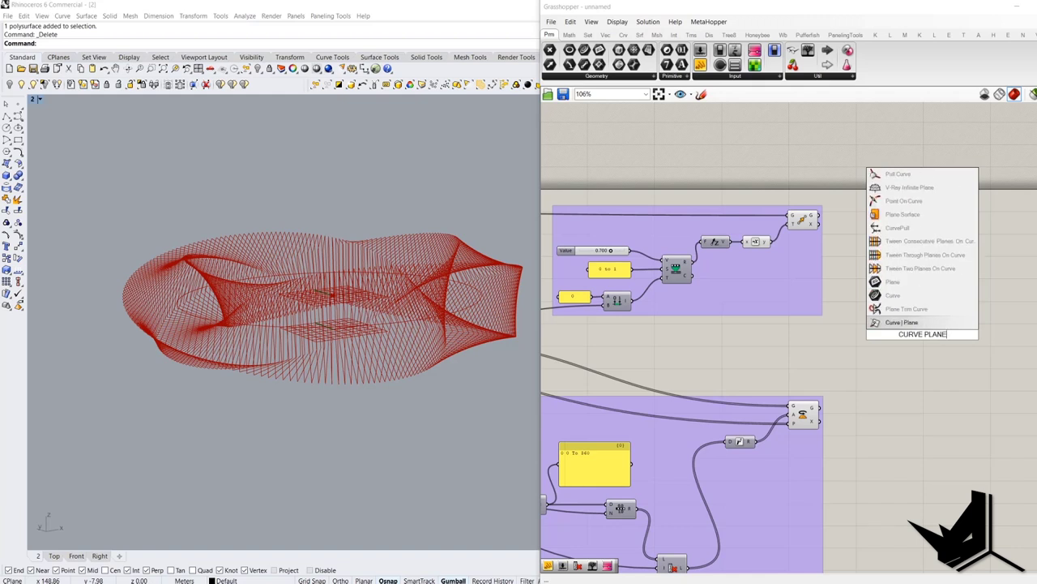
key(Return)
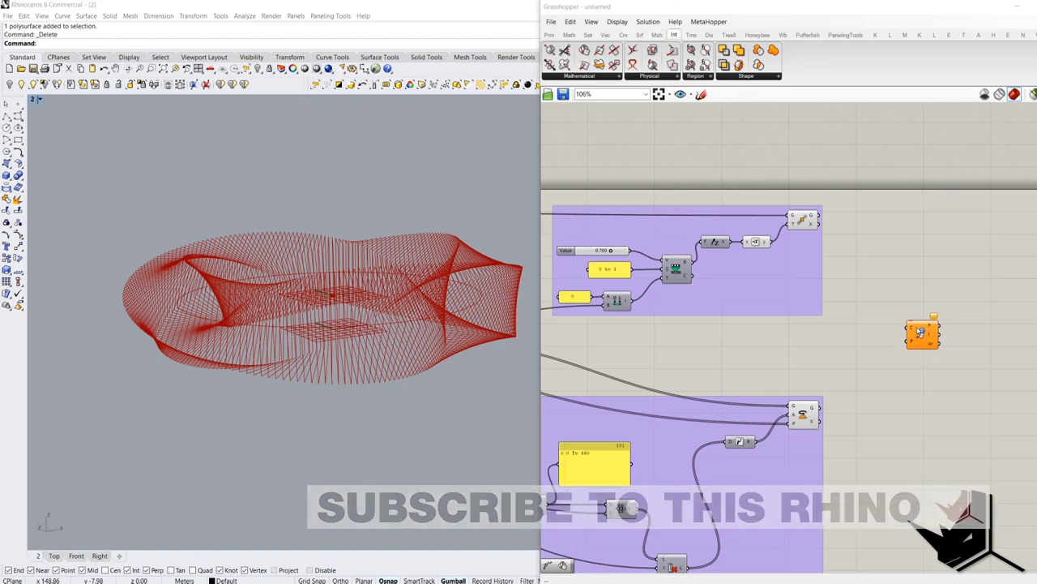
Connect Rotate's geometry output to Curve | Plane's curve input and Move's geometry output to its plane input.
scroll(874, 327, up, 4)
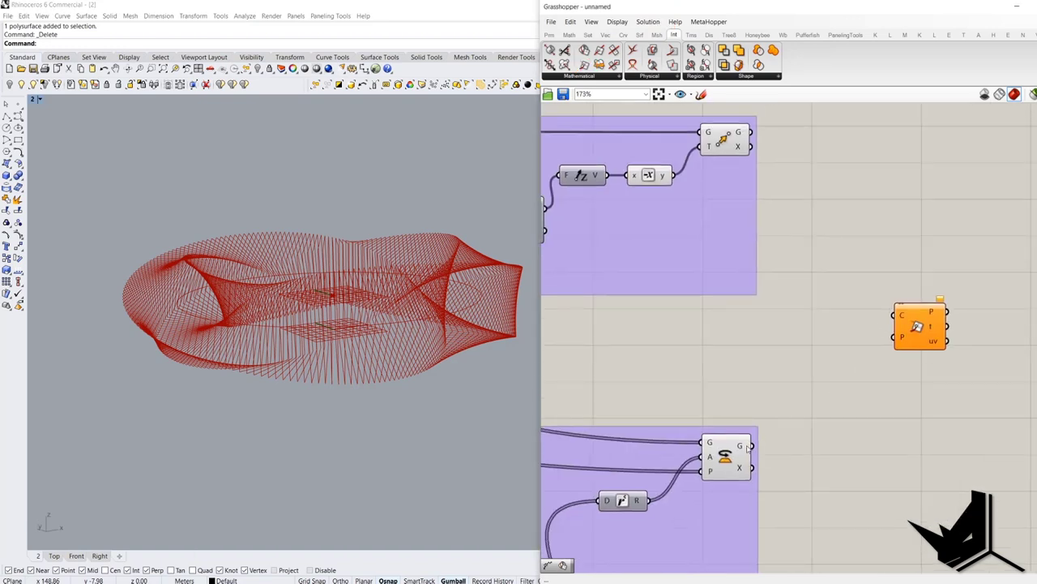
drag(758, 450, 889, 310)
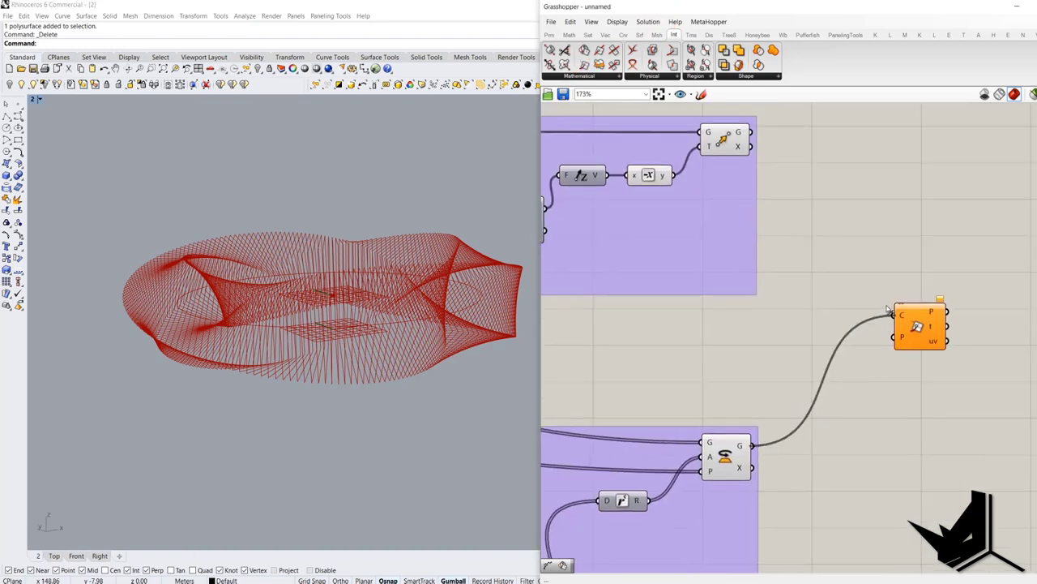
scroll(889, 310, up, 3)
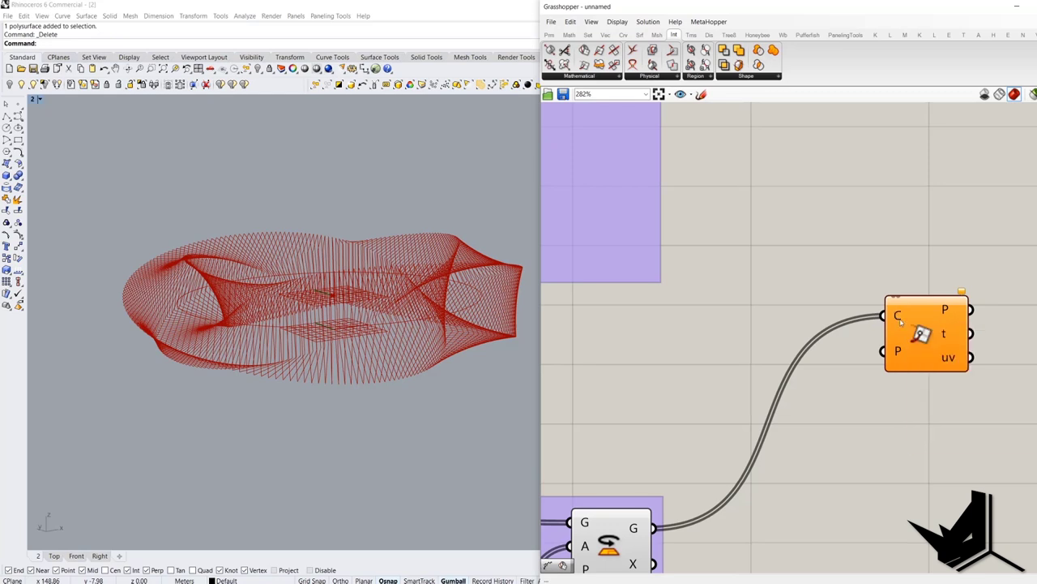
scroll(846, 330, down, 2)
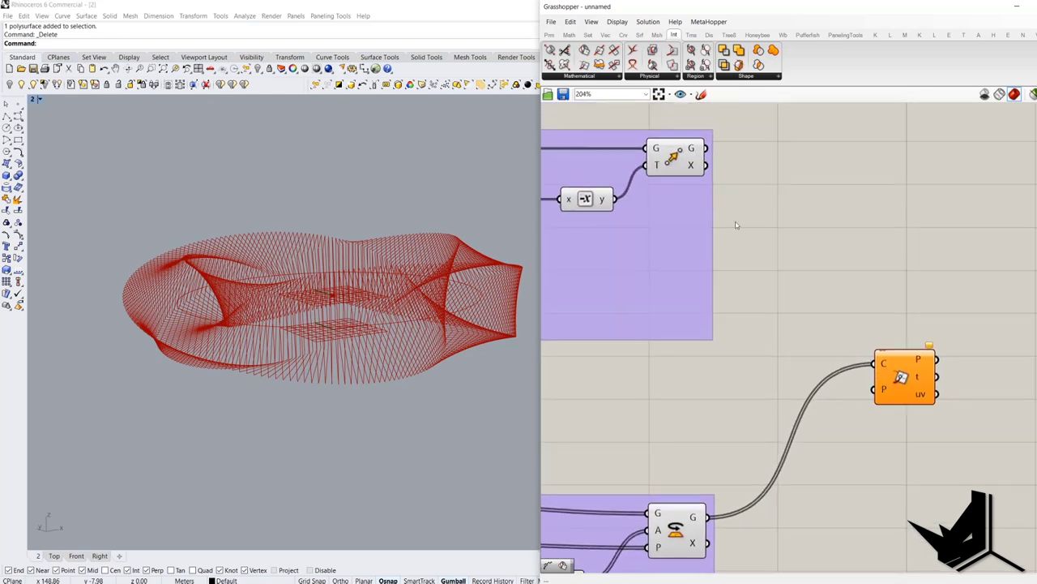
click(689, 156)
drag(706, 148, 872, 387)
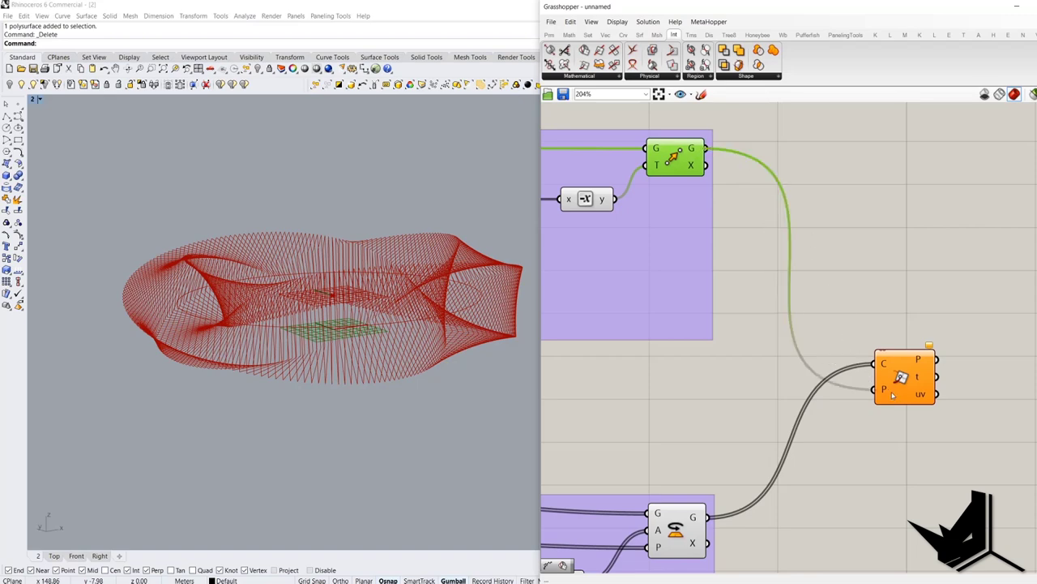
Examine the Curve | Plane intersection points on the rotated polygons, then review the radius and remap value settings.
right_drag(280, 312, 413, 361)
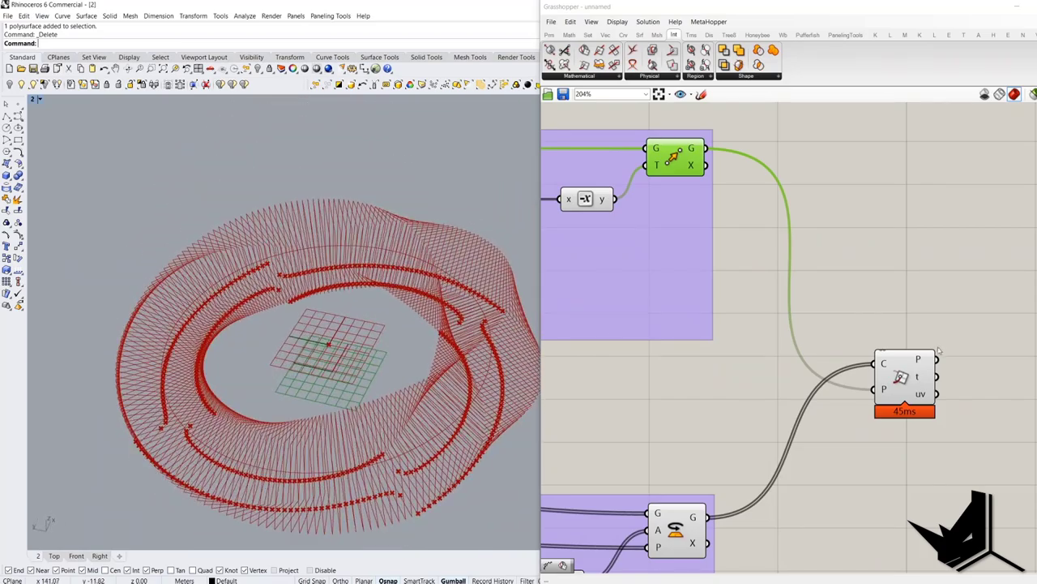
click(895, 378)
right_drag(302, 267, 383, 410)
scroll(806, 290, down, 4)
right_drag(600, 316, 972, 301)
scroll(802, 314, up, 6)
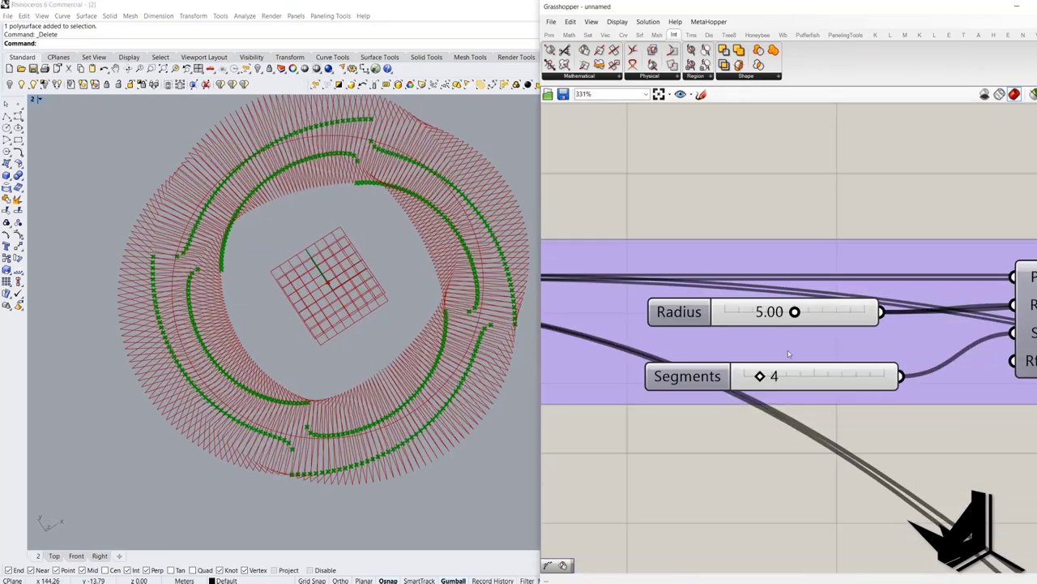
scroll(785, 337, down, 6)
scroll(801, 343, up, 3)
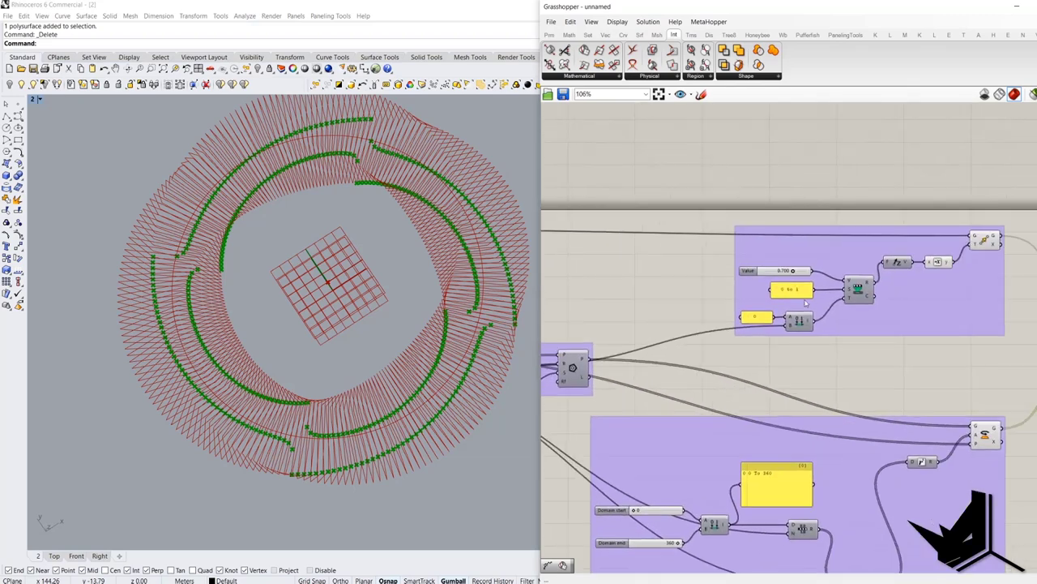
Set the remap Value slider to 0.600 and refine it to 0.650.
scroll(801, 344, up, 4)
double_click(745, 268)
click(740, 269)
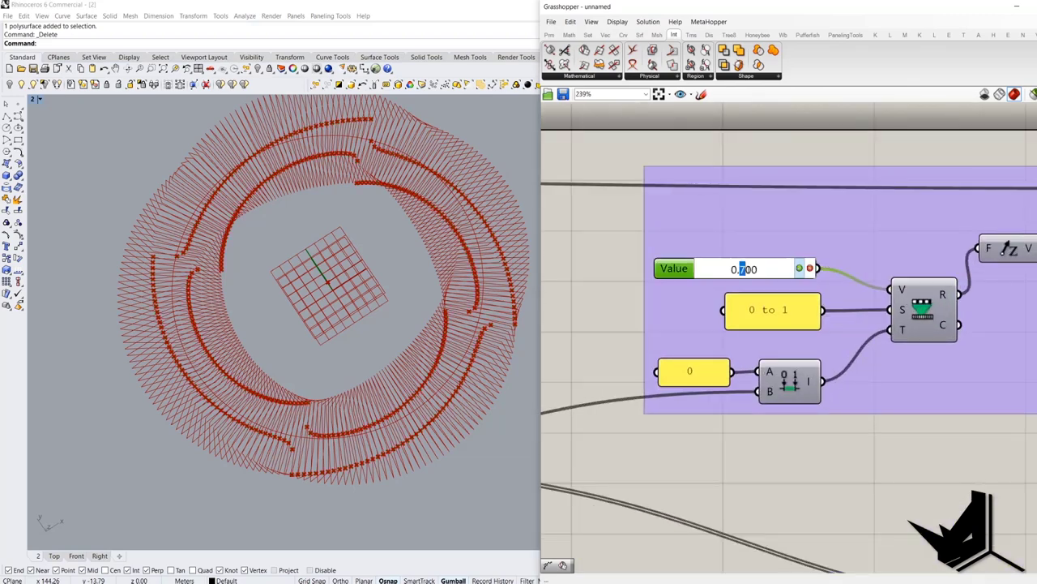
text(6)
key(Return)
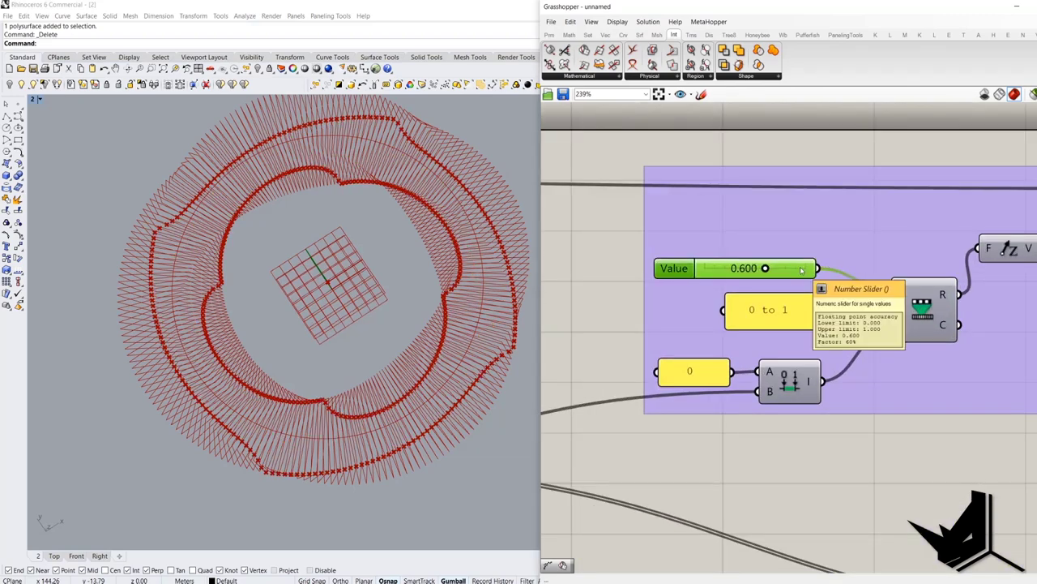
double_click(754, 270)
click(745, 269)
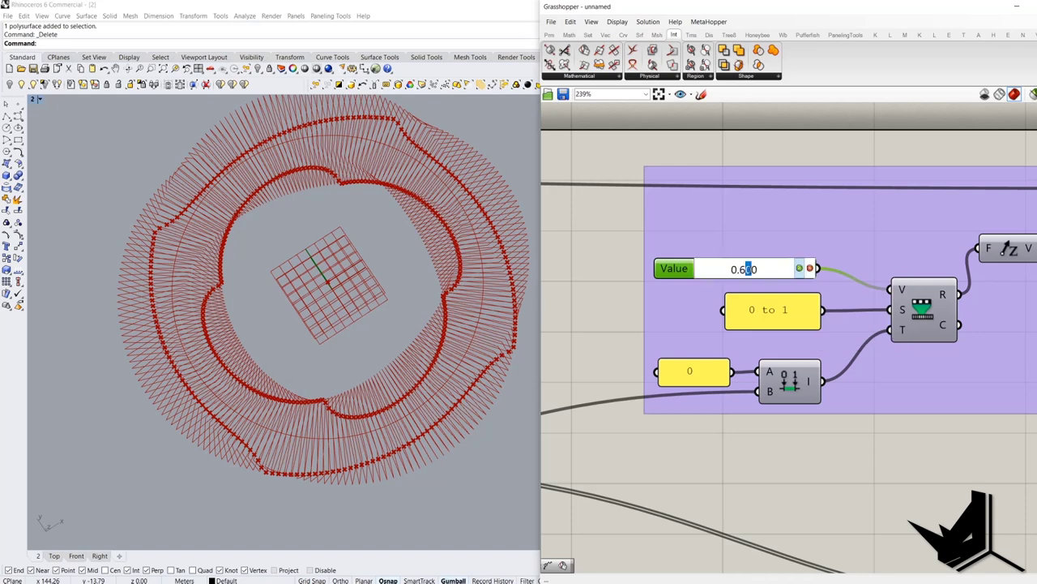
text(5)
key(Return)
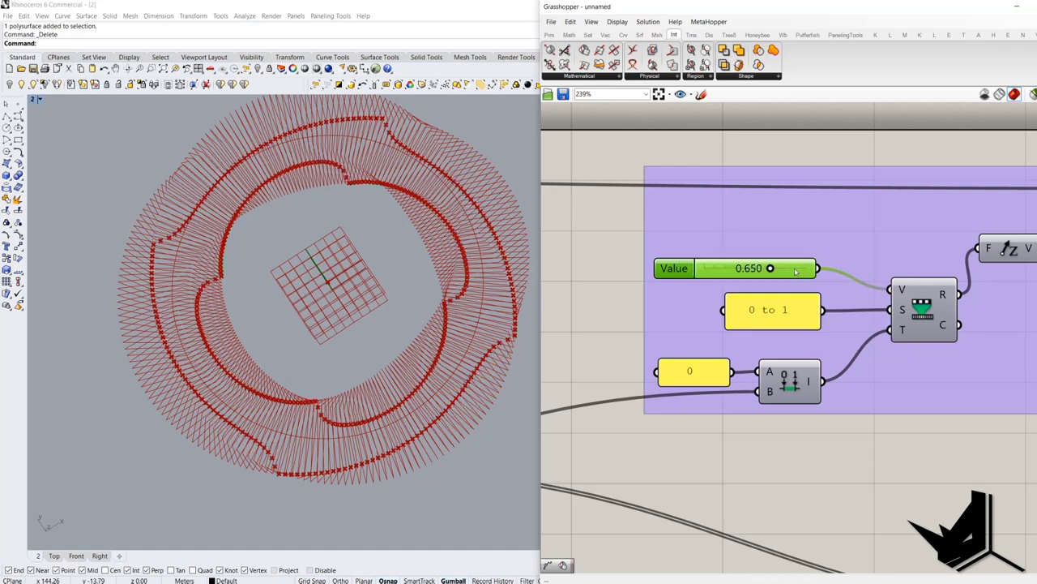
Examine the Curve | Plane intersection points around the rotated polygons in perspective from several angles and distances.
right_drag(412, 324, 429, 312)
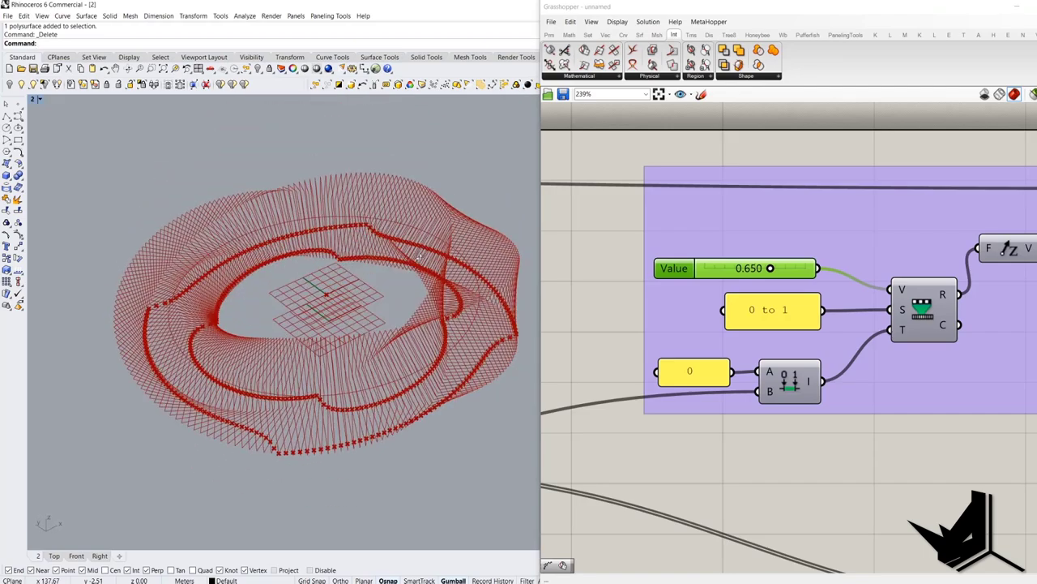
right_drag(824, 269, 725, 269)
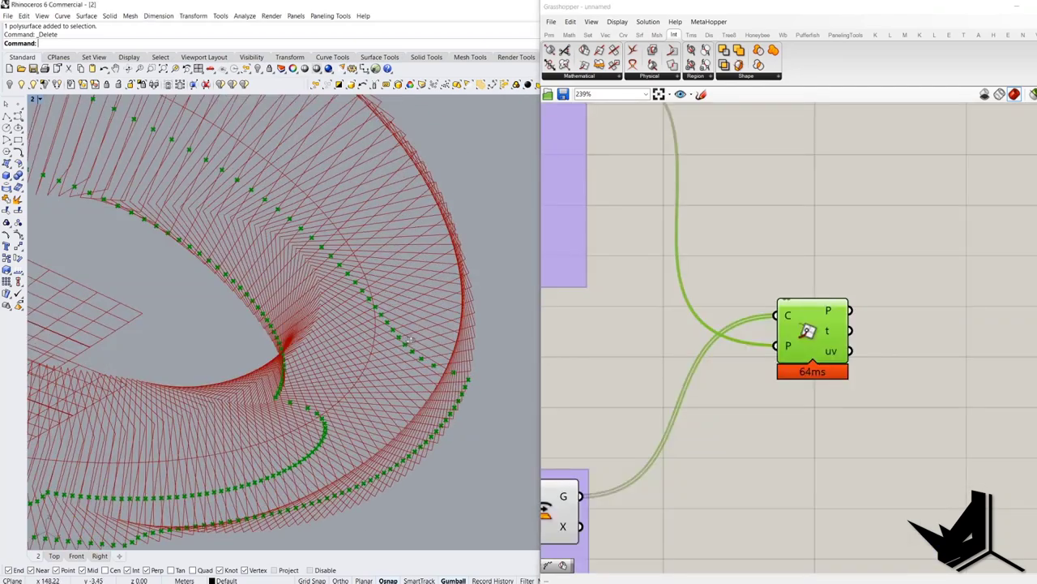
scroll(392, 316, down, 5)
right_drag(392, 315, 461, 298)
right_drag(213, 307, 420, 300)
scroll(288, 304, down, 6)
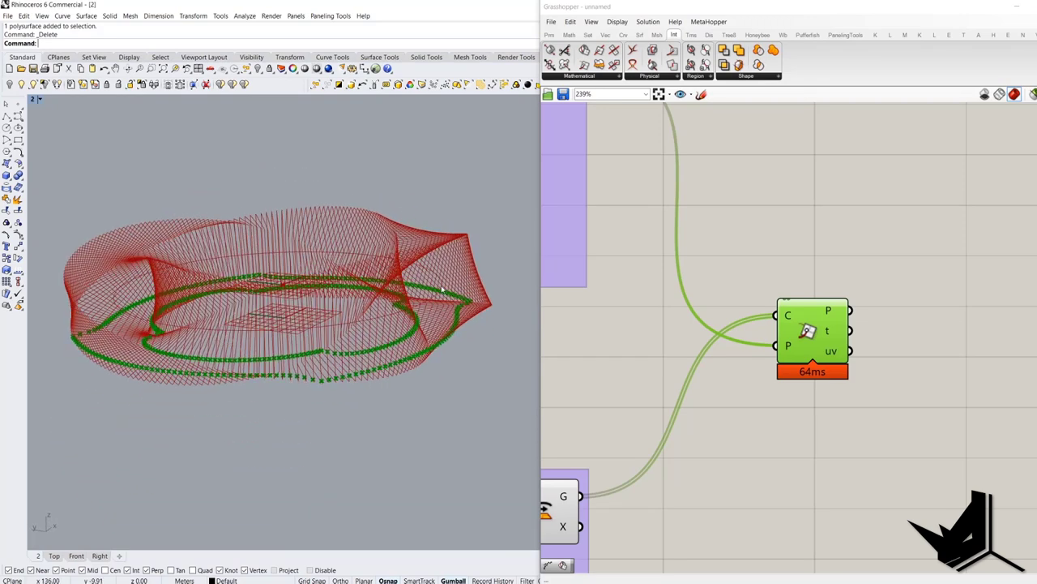
right_drag(432, 262, 417, 296)
click(819, 270)
scroll(820, 270, down, 2)
mouse_move(381, 253)
right_down()
mouse_move(386, 308)
mouse_move(393, 267)
right_up()
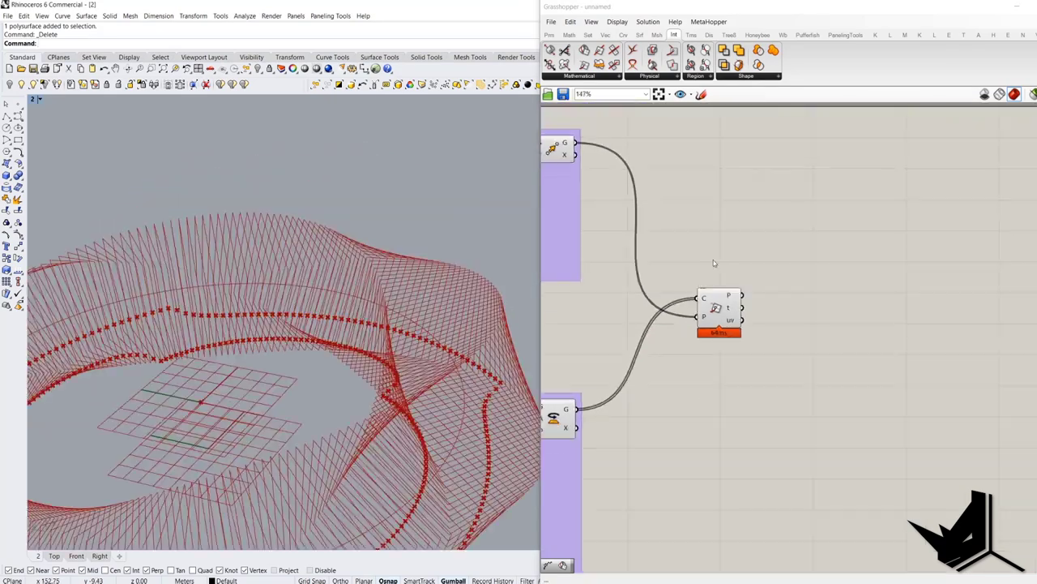
Set the Count slider to 12 to reduce the number of polygon sections around the circle.
scroll(713, 259, down, 5)
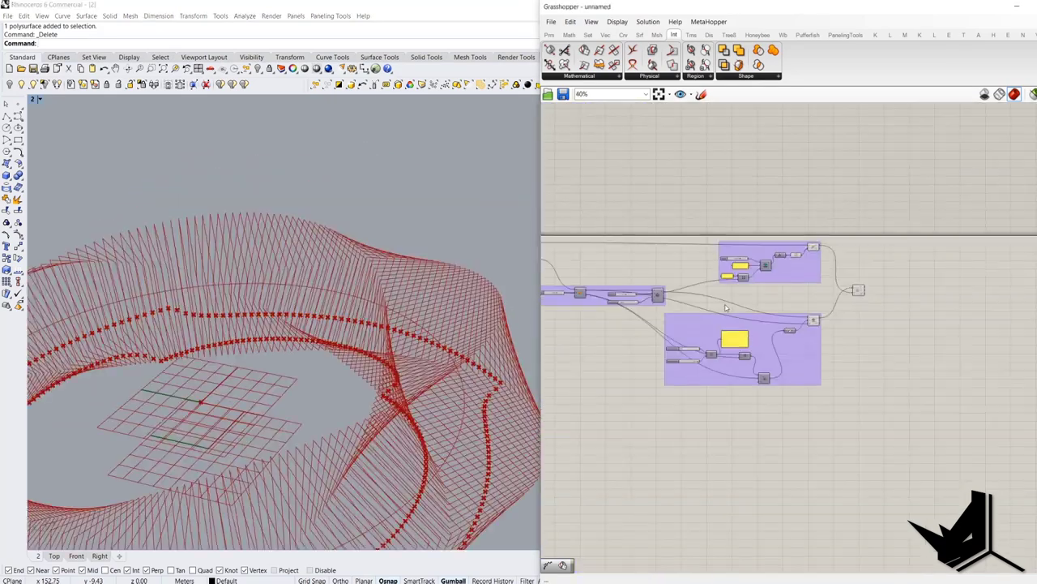
right_drag(543, 280, 808, 289)
scroll(808, 290, up, 5)
double_click(839, 277)
text(12)
click(868, 277)
right_drag(504, 332, 466, 304)
scroll(328, 280, down, 4)
right_drag(329, 280, 368, 313)
scroll(326, 278, up, 4)
scroll(956, 313, down, 5)
right_drag(982, 311, 762, 294)
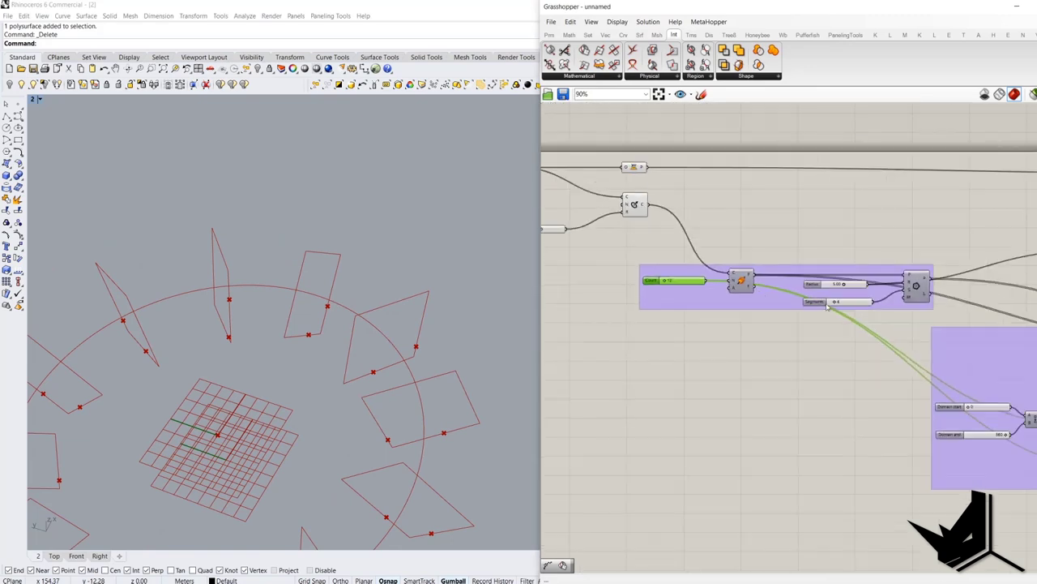
Highlight the Curve | Plane intersection points on the reduced set of polygon sections.
right_drag(1009, 334, 730, 336)
right_drag(1013, 302, 680, 299)
scroll(792, 279, up, 3)
click(732, 268)
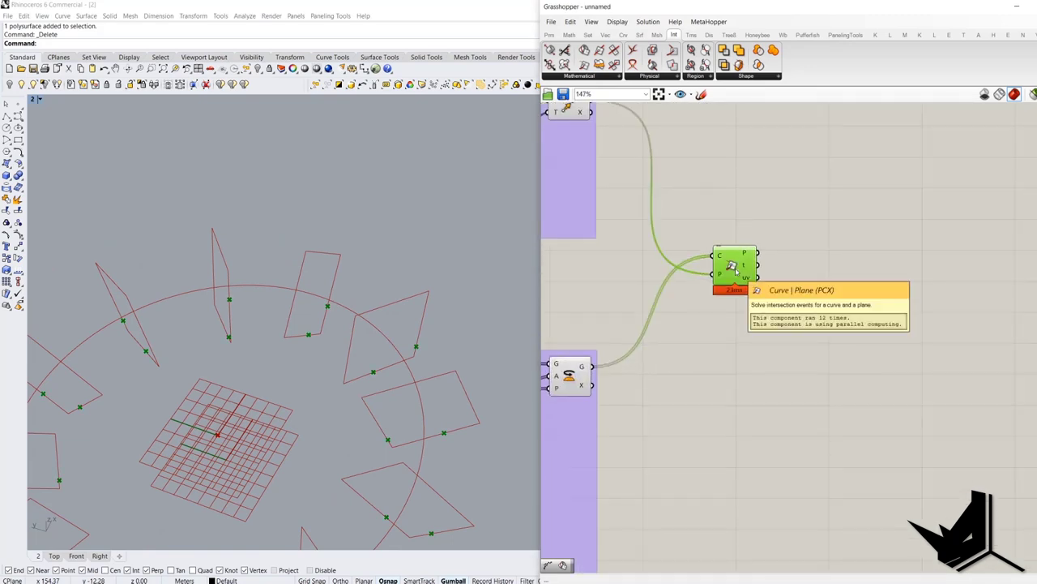
Capture the perspective viewport and outline in orange the polygon parts above the intersection points on three sections.
key(Print)
drag(39, 108, 542, 569)
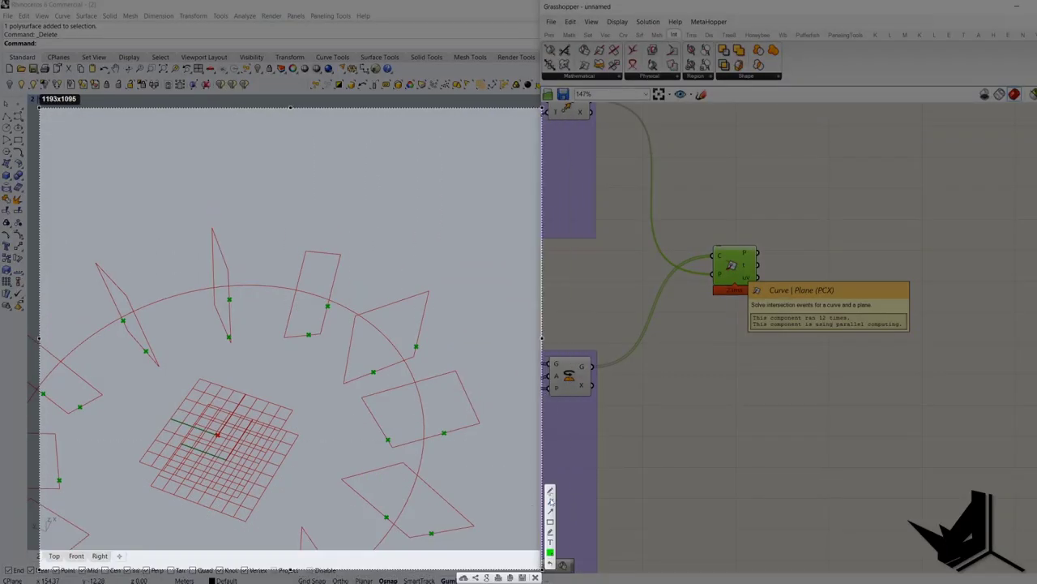
click(550, 492)
drag(374, 373, 416, 348)
click(551, 552)
click(439, 451)
click(435, 556)
drag(372, 373, 357, 379)
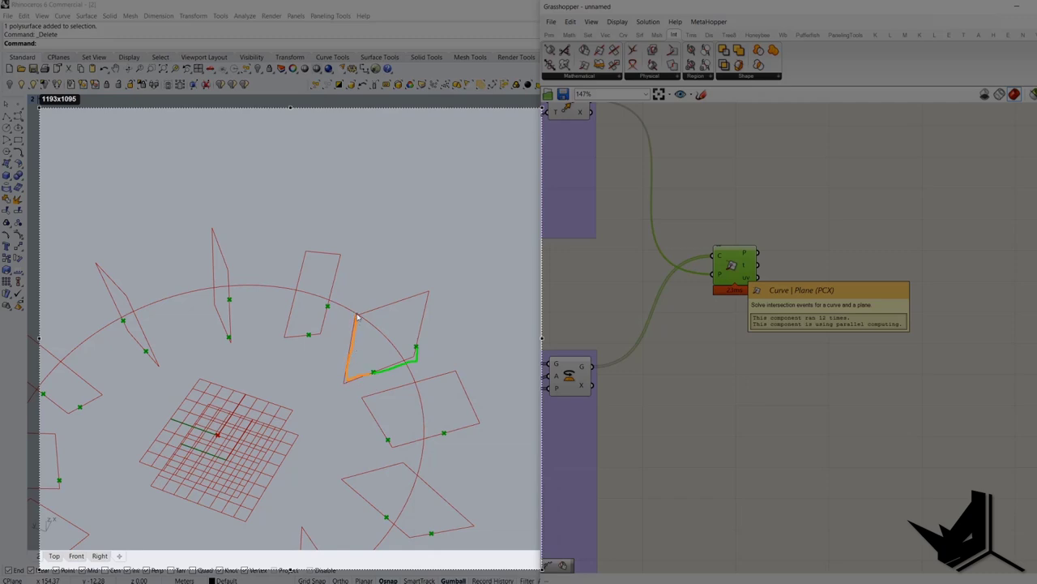
drag(421, 336, 416, 347)
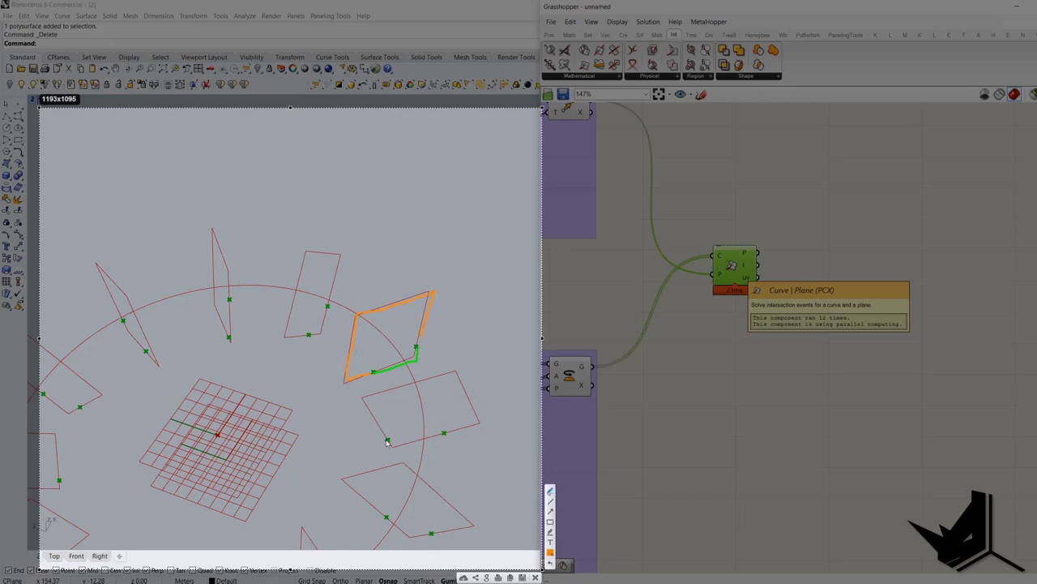
drag(387, 442, 366, 403)
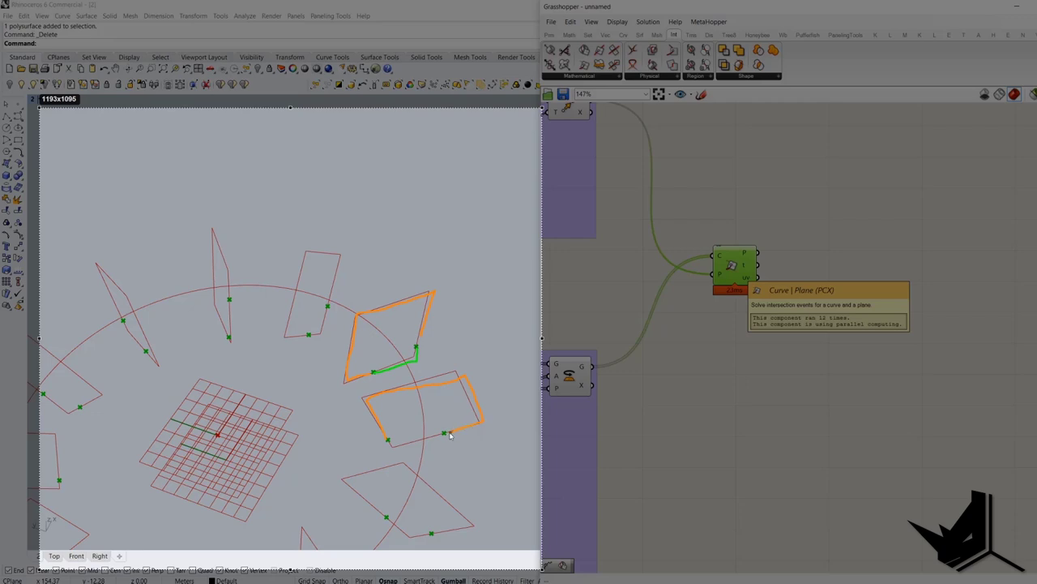
drag(309, 334, 298, 338)
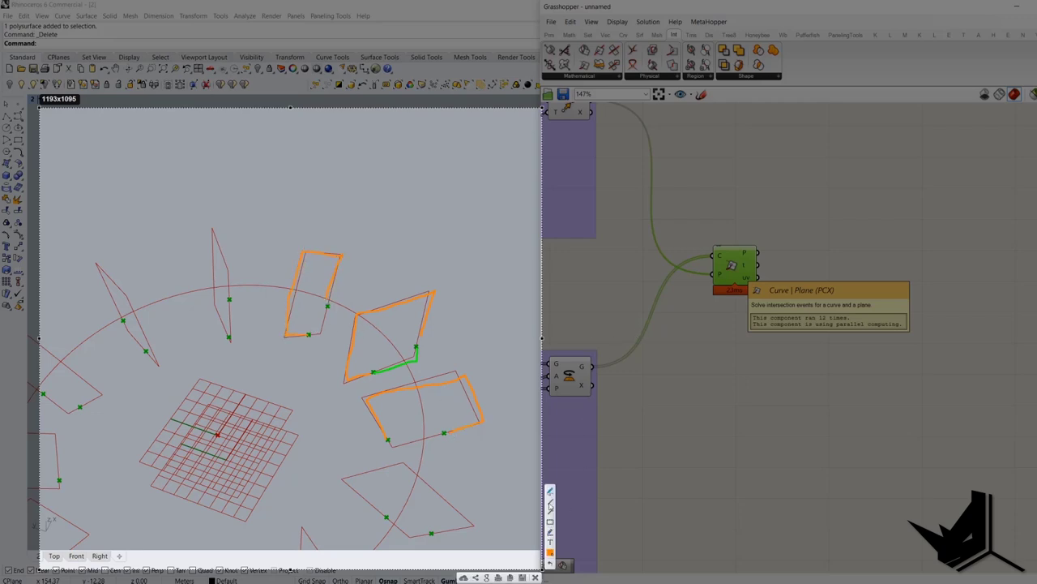
Set the annotation color to red and cross out the lower polygon parts between the intersection points.
click(550, 552)
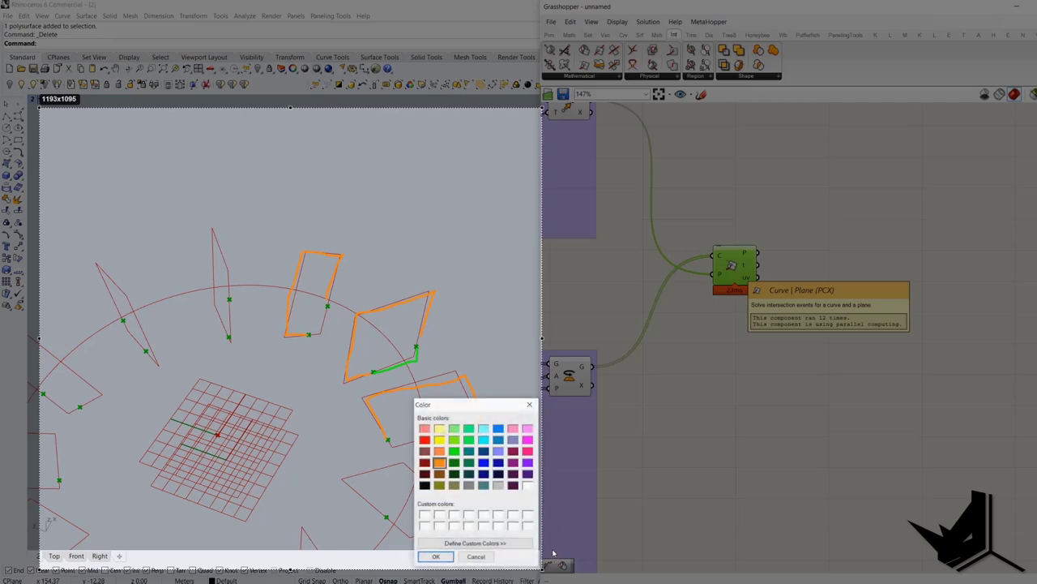
click(456, 452)
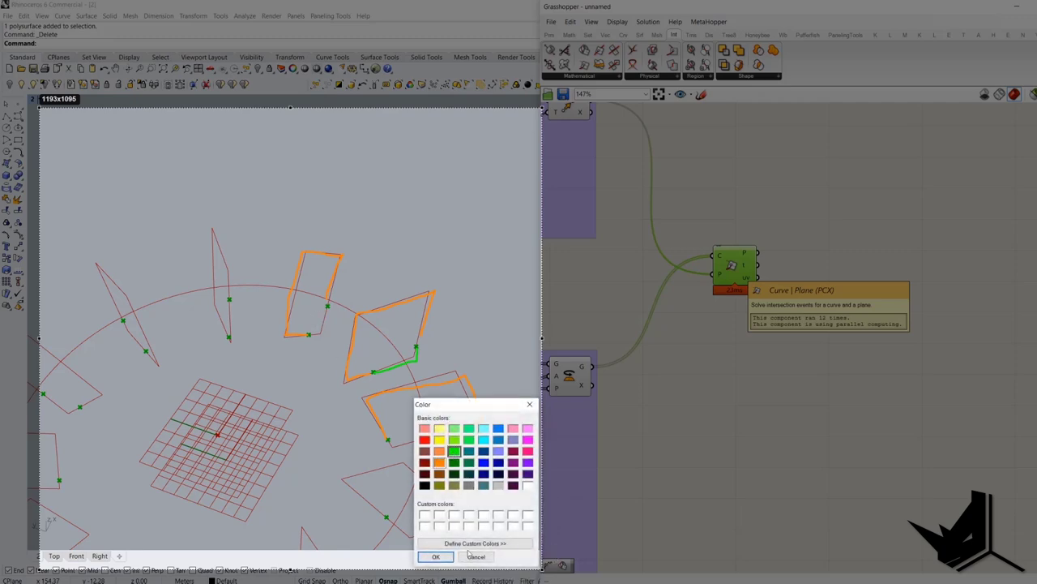
click(435, 556)
click(550, 552)
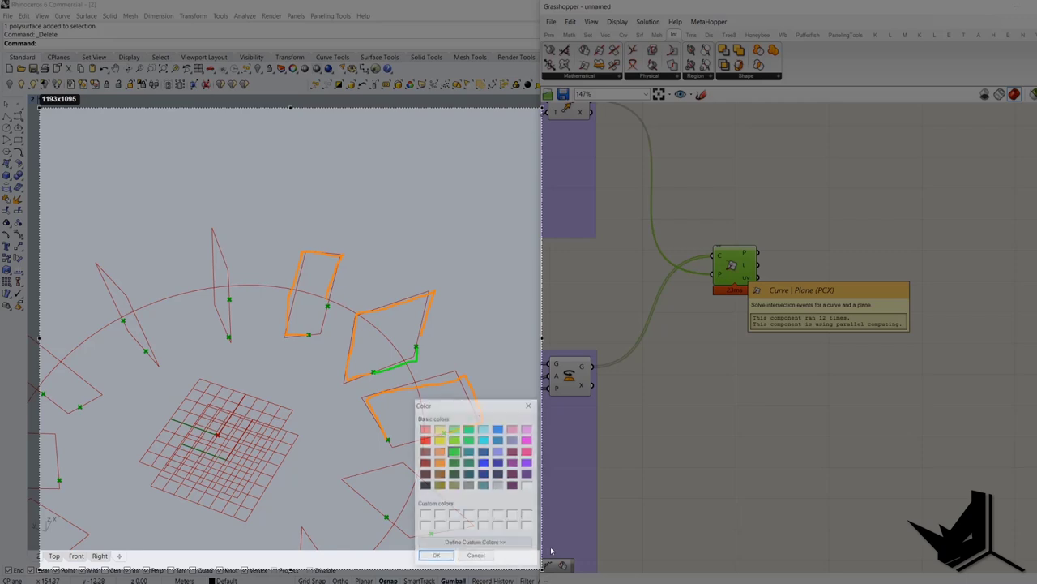
click(424, 439)
click(436, 556)
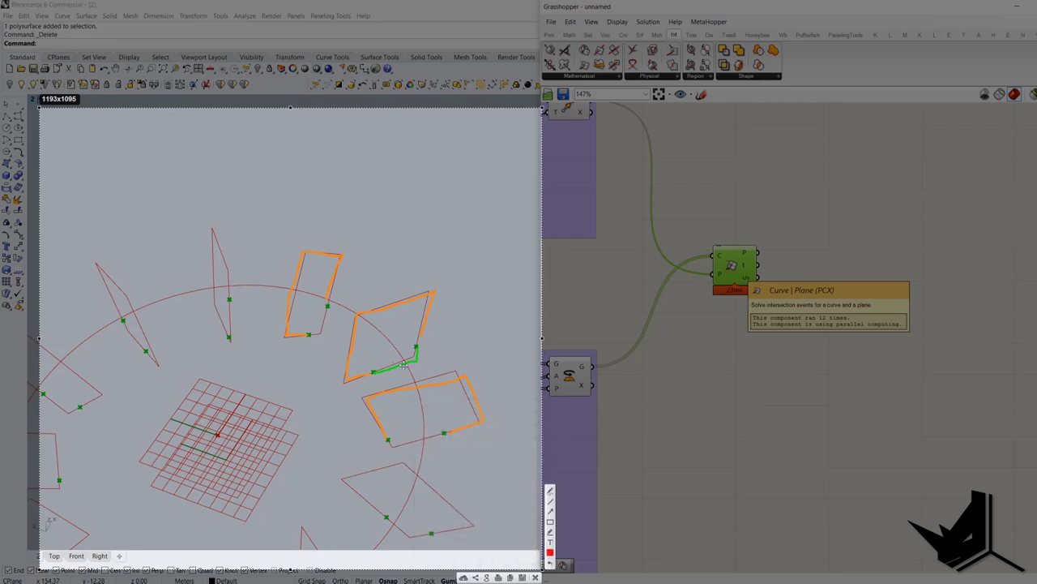
drag(406, 351, 395, 368)
mouse_move(411, 525)
mouse_down()
mouse_move(414, 545)
mouse_move(374, 538)
mouse_up()
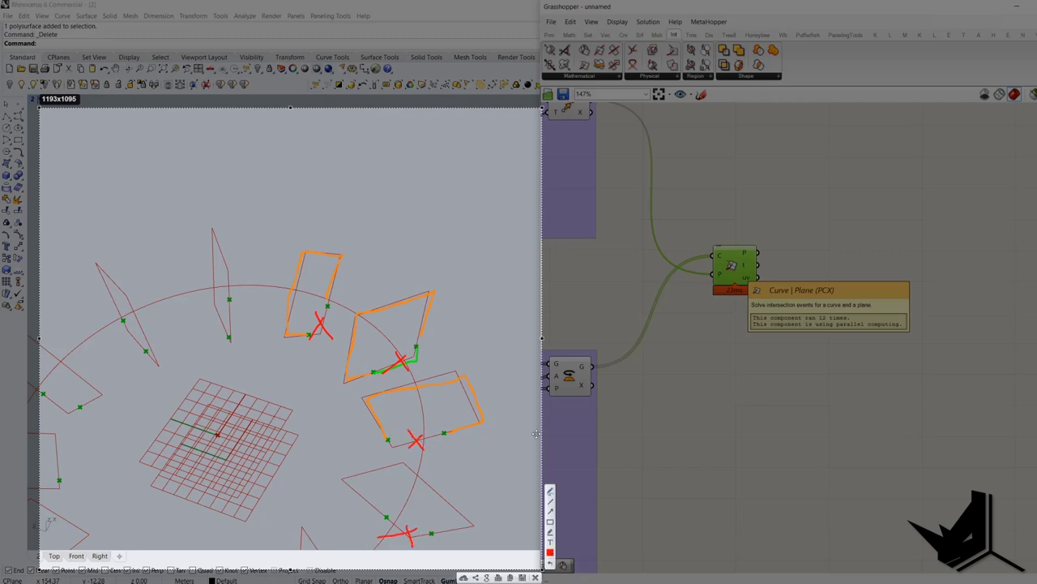
Close the annotated capture and add a Shatter component beside Curve | Plane.
double_click(850, 317)
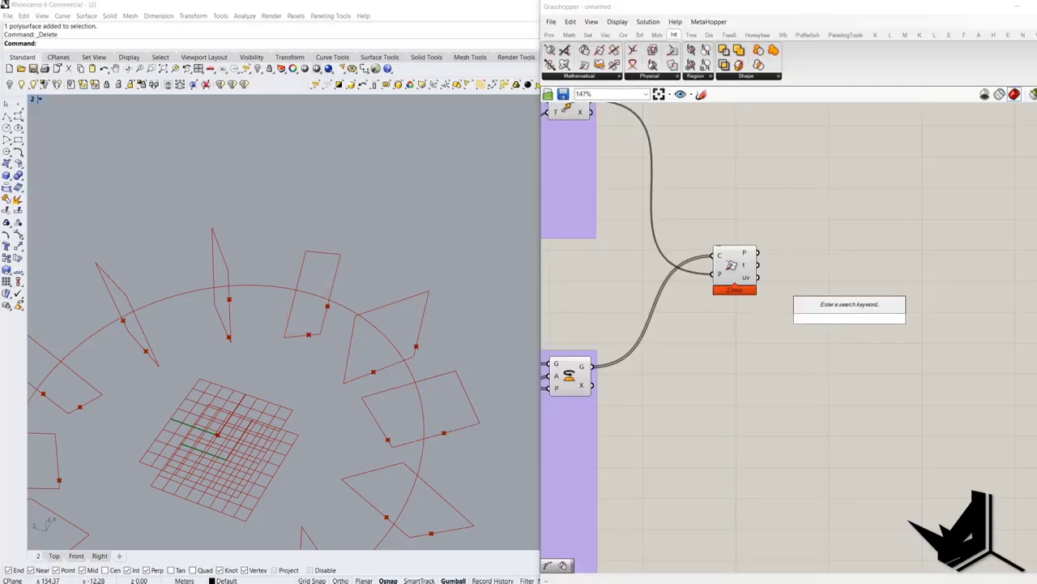
text(sh)
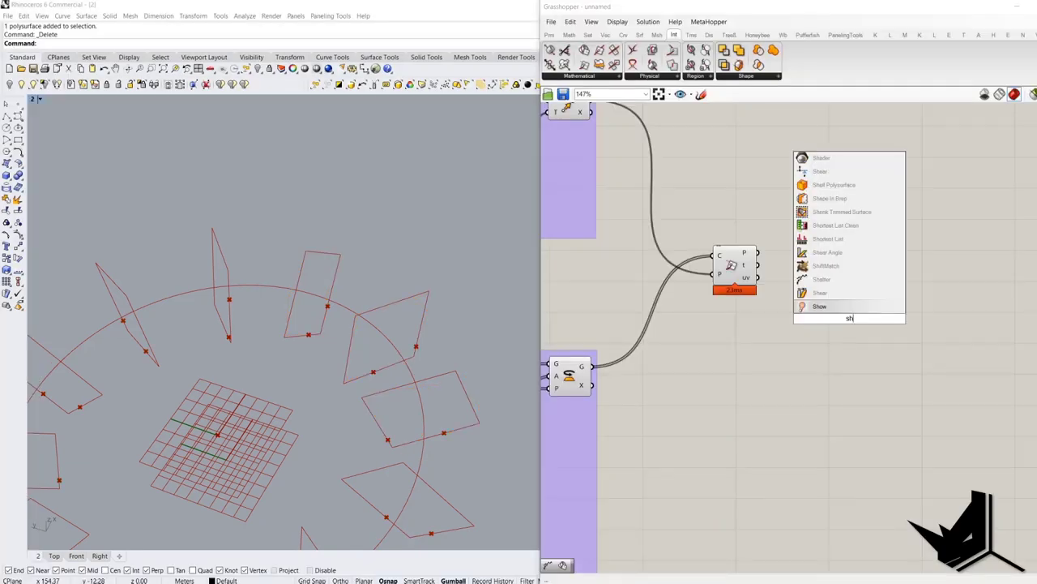
click(835, 280)
Turn off the preview of the Move and Rotate groups and turn the Rotate component's preview back on.
scroll(828, 300, down, 2)
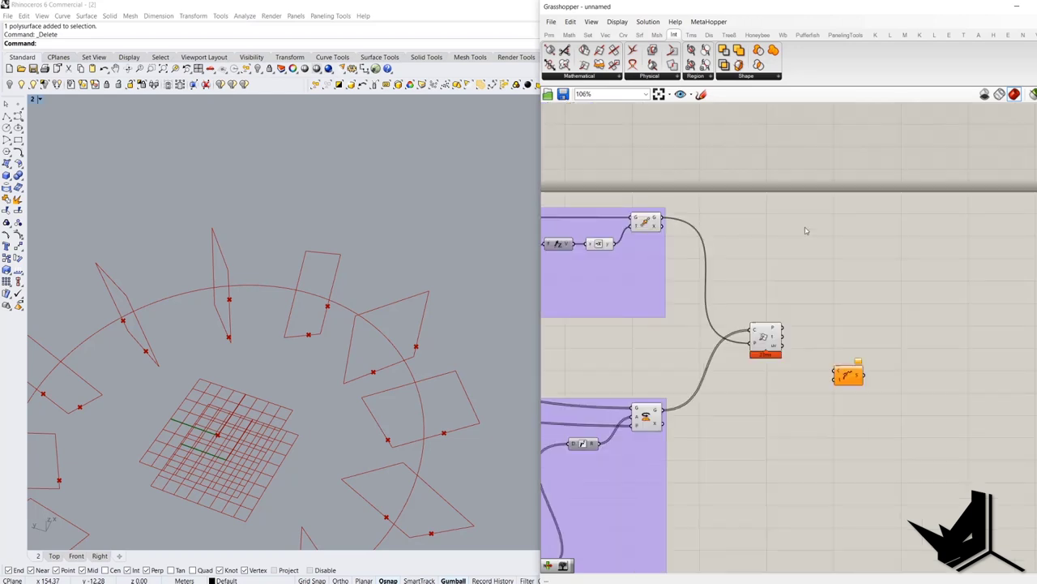
drag(699, 481, 643, 212)
right_click(783, 230)
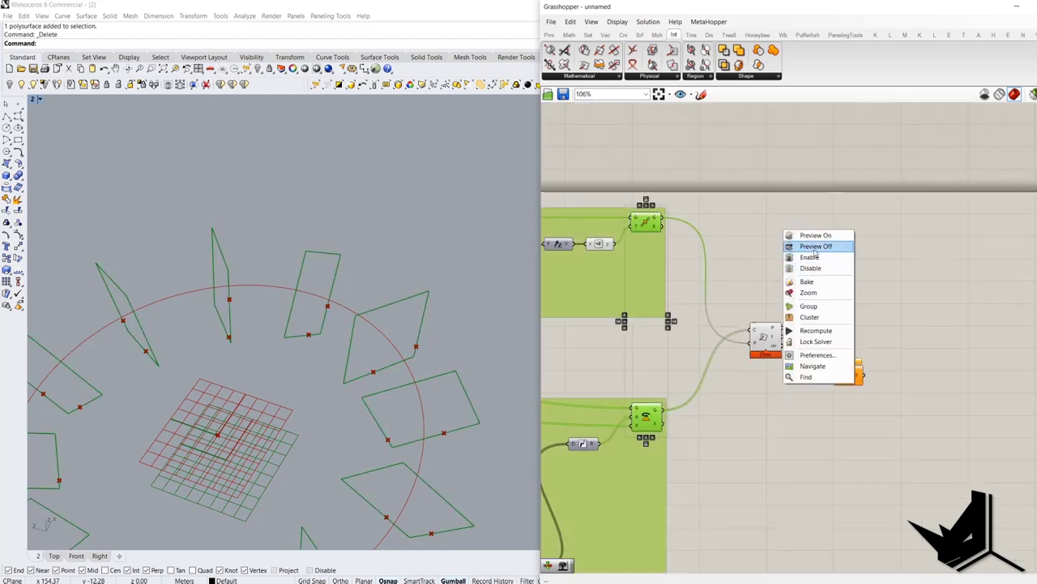
click(812, 247)
right_drag(704, 282, 760, 258)
click(815, 316)
click(700, 199)
click(701, 393)
right_click(697, 324)
click(718, 332)
Turn off the preview of the remaining upstream components that build the base circle and plane.
scroll(911, 288, down, 6)
drag(711, 381, 544, 188)
right_click(592, 168)
click(624, 184)
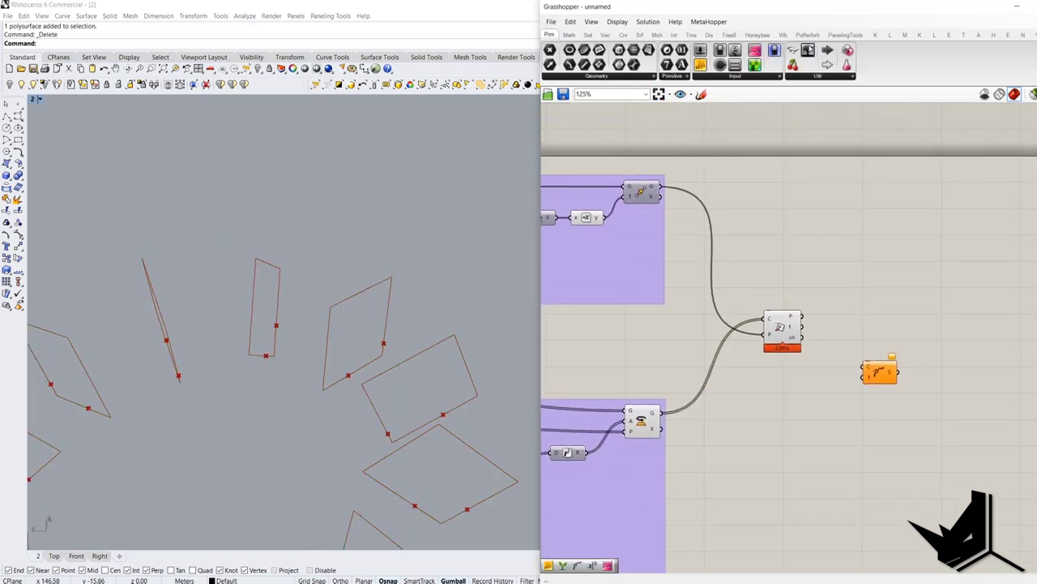
Add two Param Viewers, connecting one to Curve | Plane's point output and an enlarged one to Rotate's geometry output.
drag(808, 51, 901, 236)
drag(820, 280, 847, 236)
drag(808, 50, 798, 467)
drag(661, 413, 745, 467)
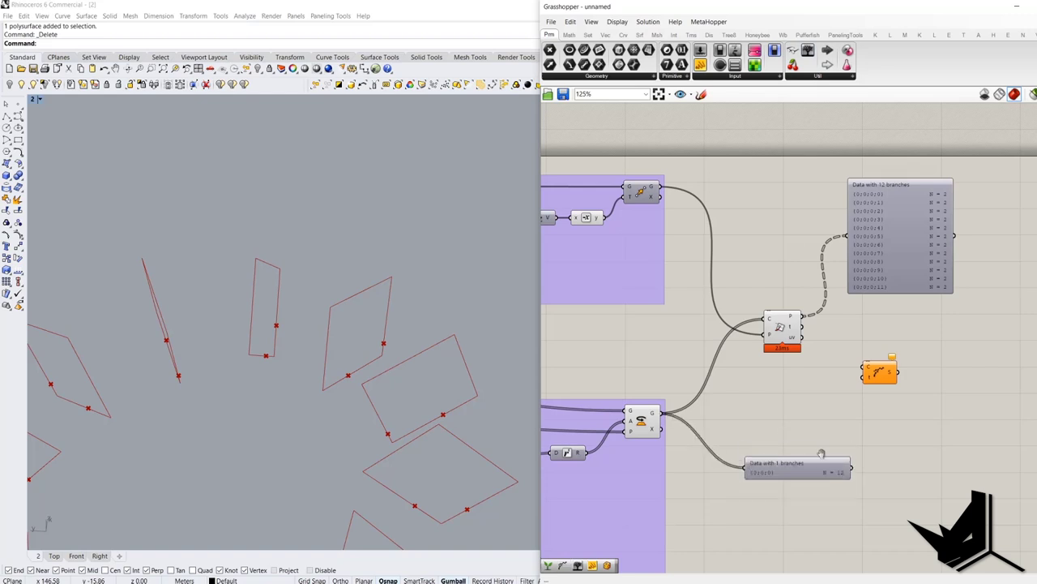
right_drag(819, 484, 816, 354)
drag(805, 348, 803, 458)
right_drag(886, 121, 808, 238)
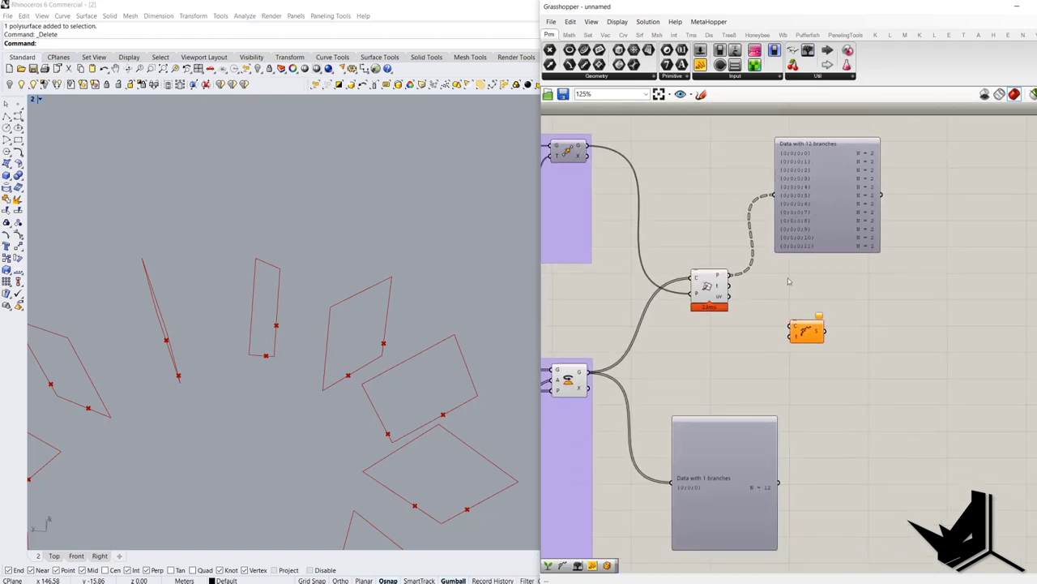
Add a Graft Tree component and connect Rotate's geometry output to it.
double_click(792, 398)
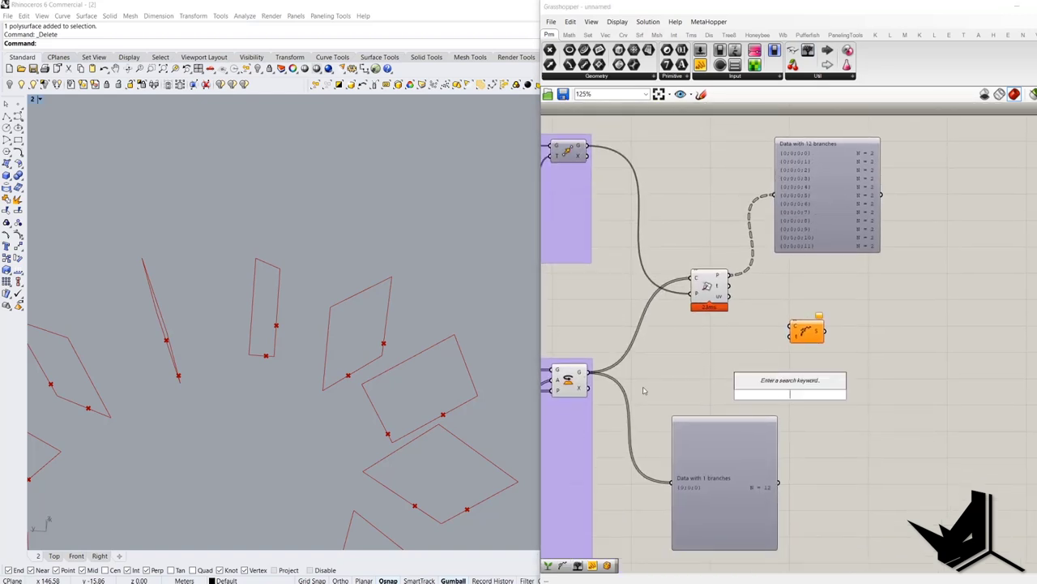
click(717, 295)
double_click(862, 430)
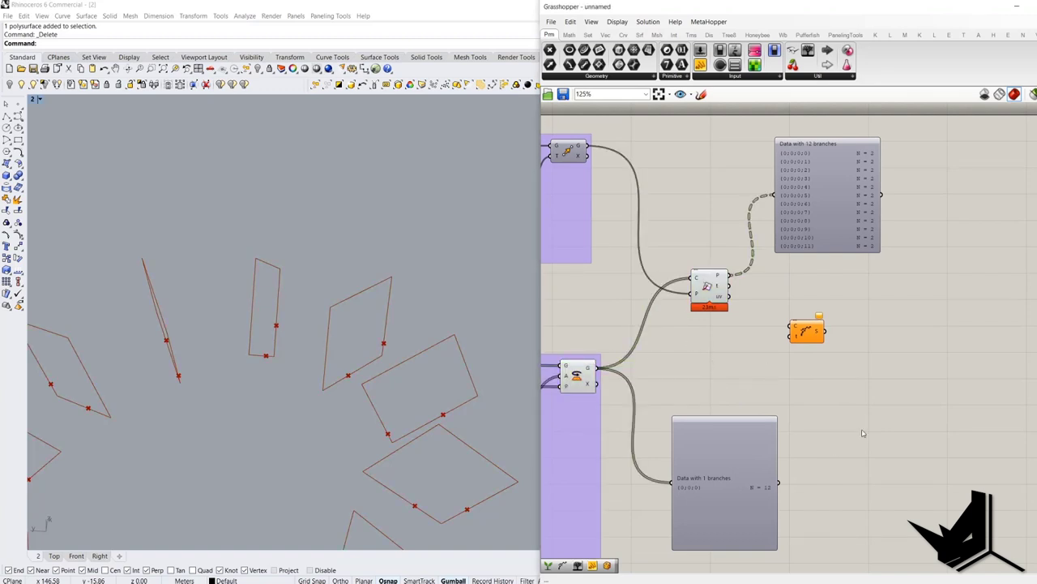
text(gra)
click(846, 416)
drag(845, 430, 597, 368)
Add a third Param Viewer, connect it to the Graft Tree output, and place it beside the ungrafted data viewer.
click(809, 52)
click(987, 405)
drag(881, 430, 689, 377)
drag(953, 463, 859, 459)
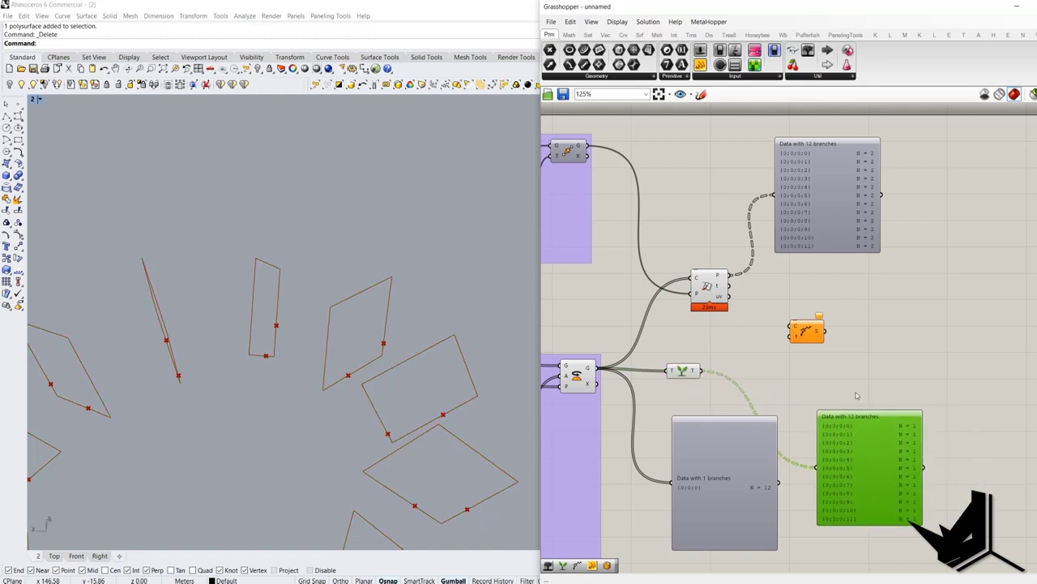
Connect the Graft Tree output to Shatter's curve input and move the intersection points' Param Viewer higher on the canvas.
right_drag(897, 354, 954, 328)
drag(758, 346, 847, 300)
click(902, 263)
scroll(901, 264, up, 1)
right_drag(785, 271, 715, 307)
click(790, 163)
drag(790, 163, 805, 115)
right_drag(786, 244, 753, 264)
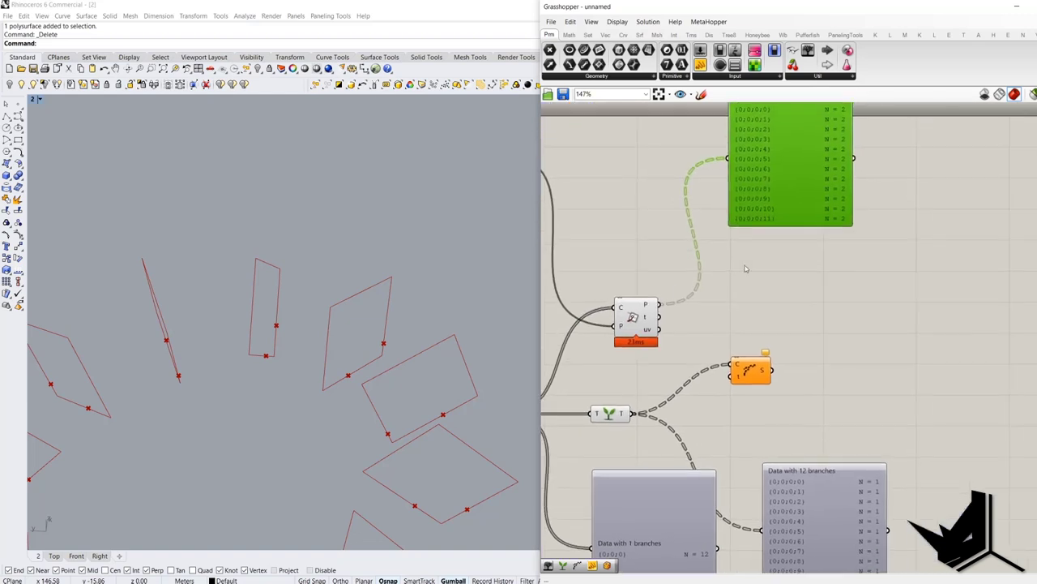
Connect Curve | Plane's curve parameter output t to Shatter's t input.
scroll(650, 318, up, 3)
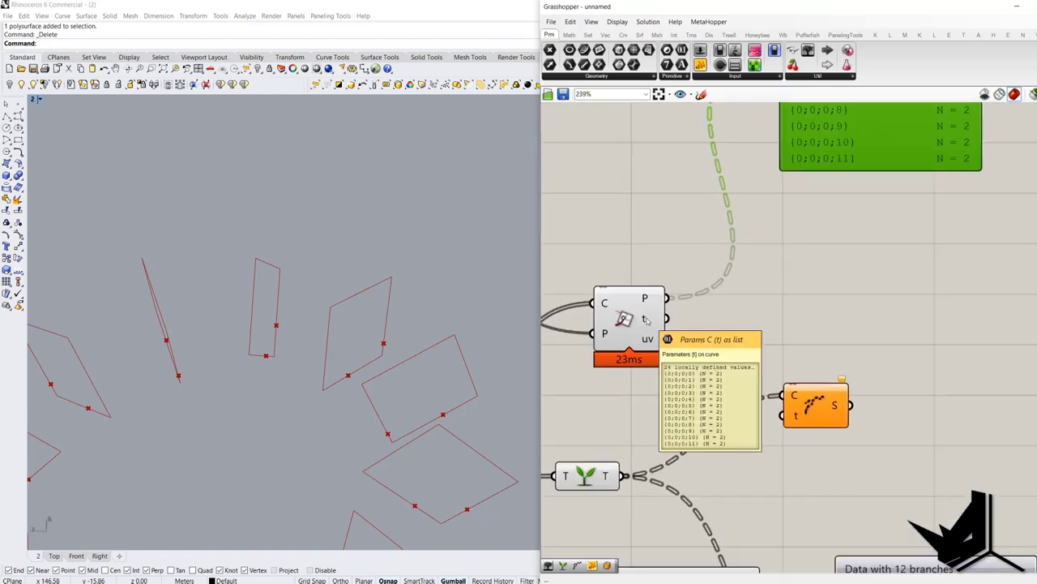
drag(666, 318, 784, 417)
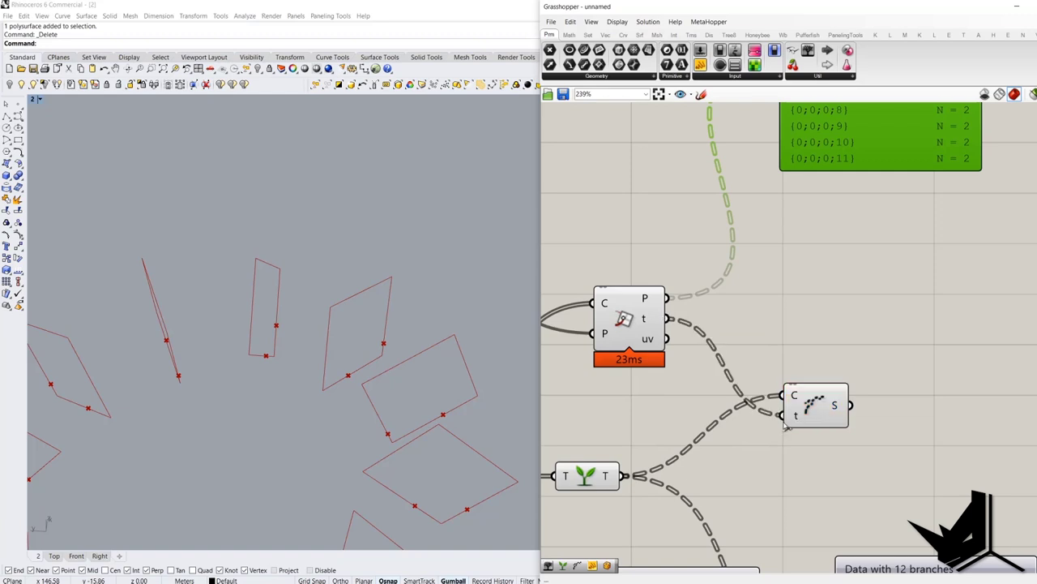
mouse_move(796, 411)
scroll(804, 310, down, 3)
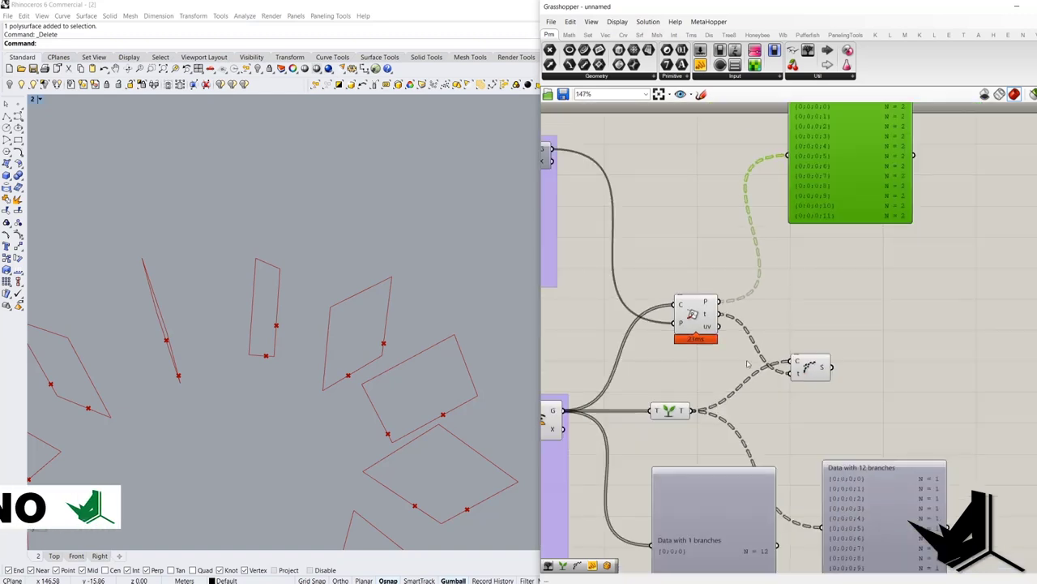
Add a panel connected to Curve | Plane's t output, enlarge it to show more branches, and place it beyond the Shatter component.
click(699, 411)
click(699, 65)
click(859, 266)
drag(720, 314, 822, 267)
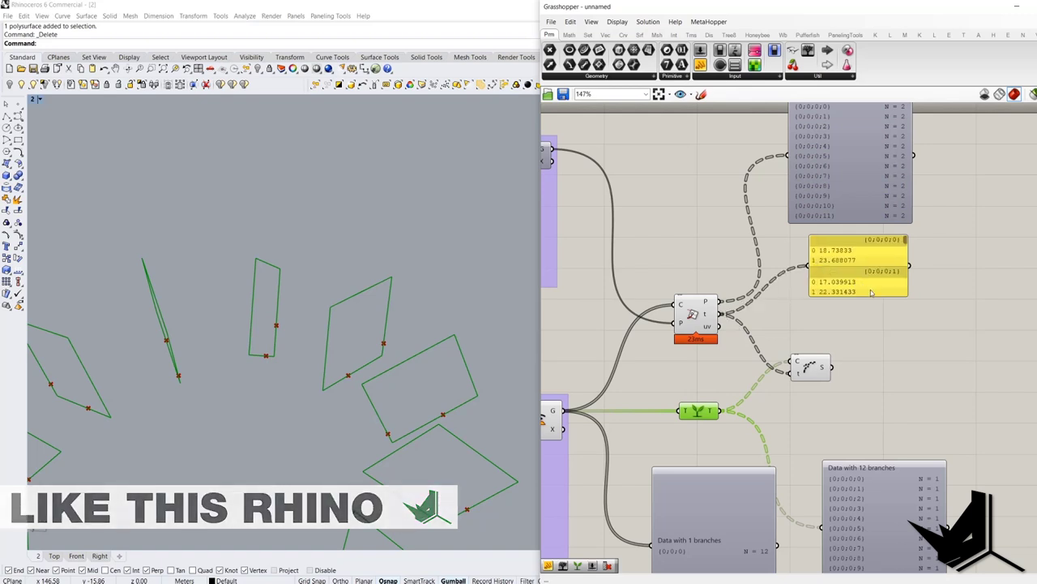
mouse_move(907, 263)
mouse_down()
mouse_move(1018, 258)
mouse_move(915, 255)
mouse_up()
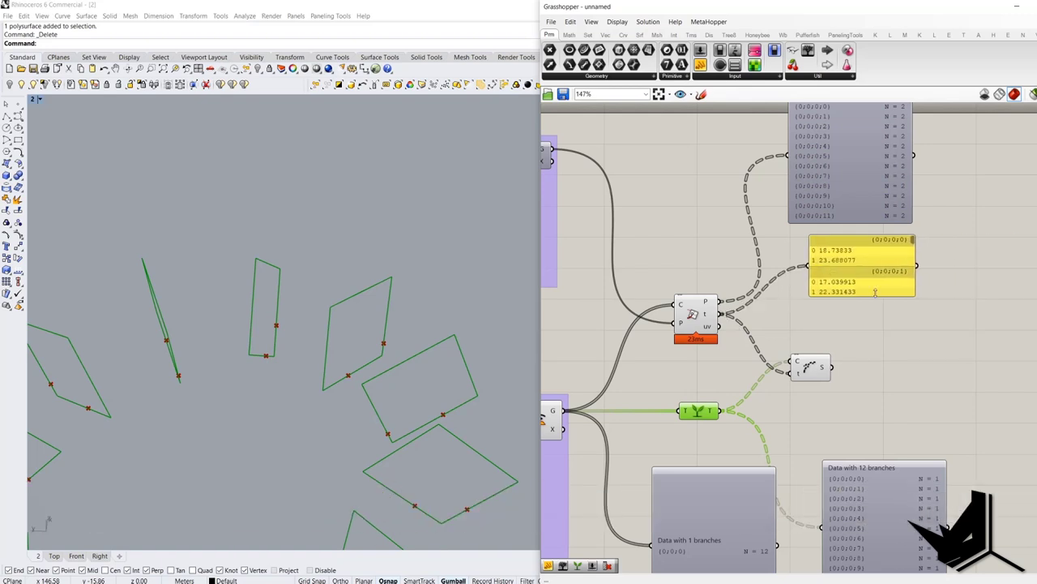
drag(872, 296, 862, 377)
right_drag(875, 341, 815, 392)
drag(808, 356, 952, 329)
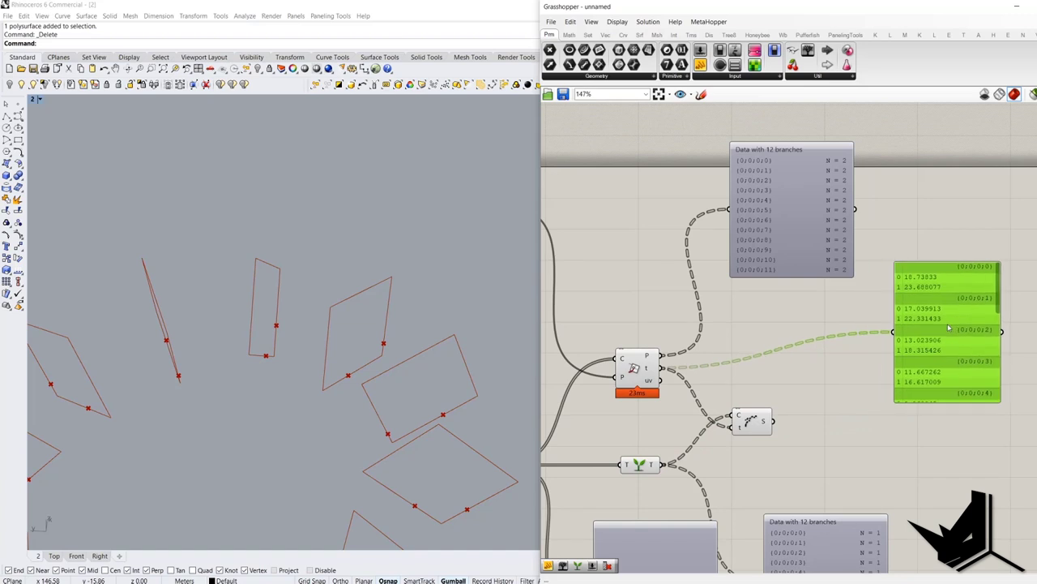
Add a curve Length component and feed the Graft Tree output into its curve input.
right_drag(786, 477, 820, 379)
double_click(820, 378)
text(len)
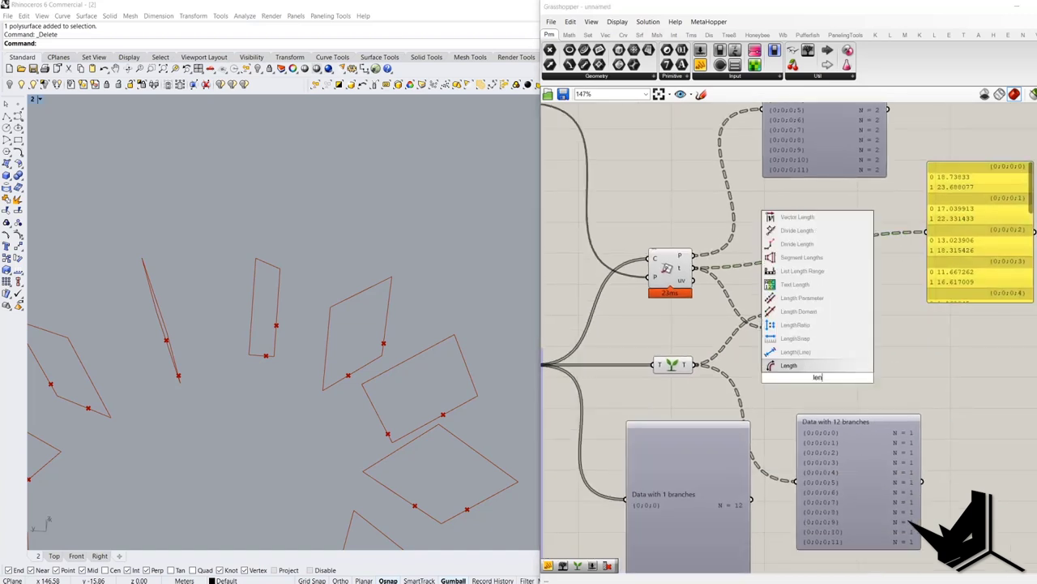
click(810, 366)
drag(802, 377, 689, 364)
Attach a panel to Length's output L, enlarge it, and place it below the parameter values panel.
drag(700, 65, 965, 373)
drag(839, 378, 928, 389)
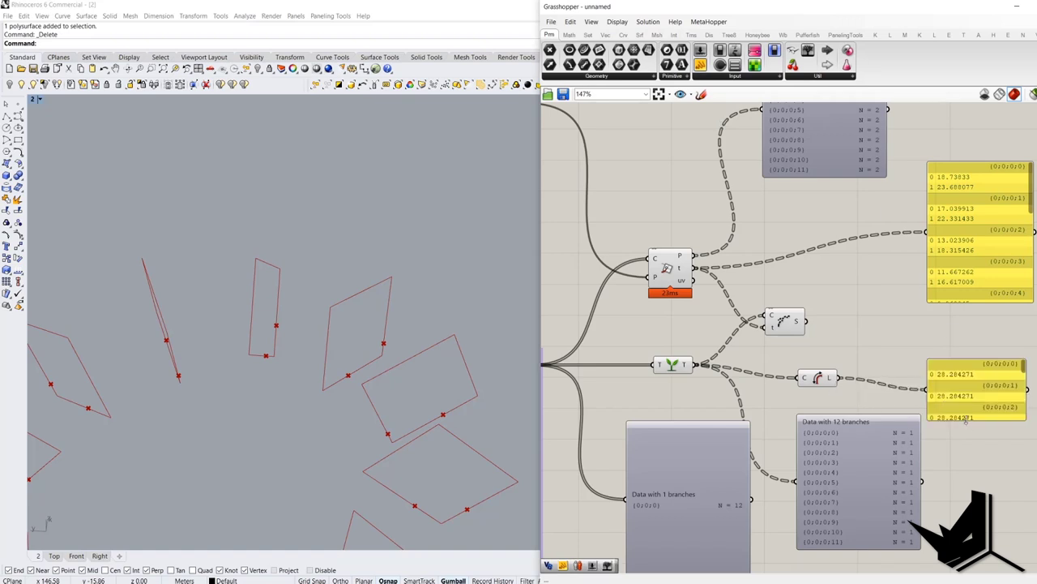
drag(965, 419, 964, 478)
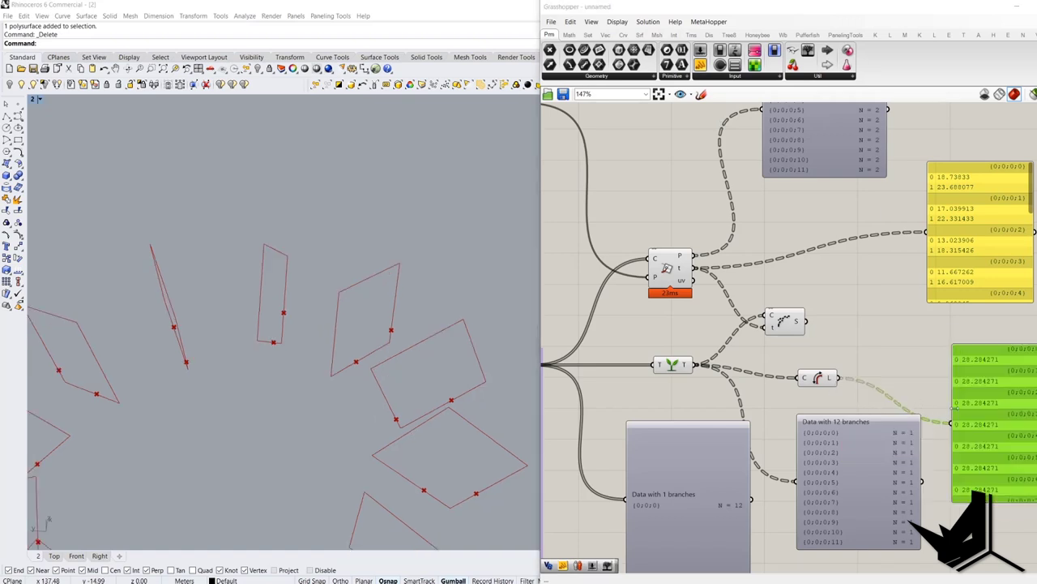
right_drag(921, 378, 874, 355)
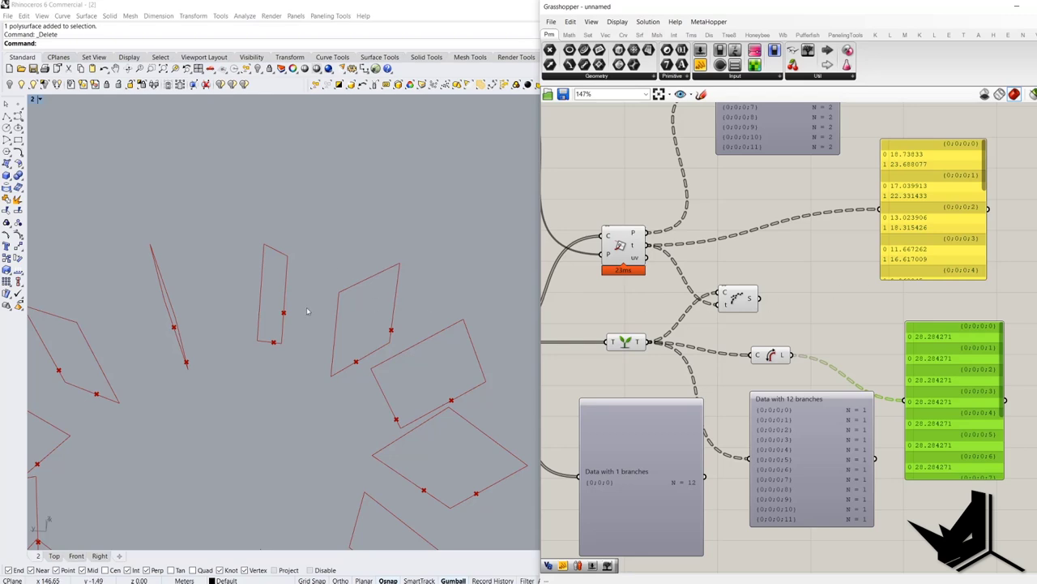
Capture the Rhino viewport as a markup image, trace one section curve in red, and label it 28.28.
key(Print)
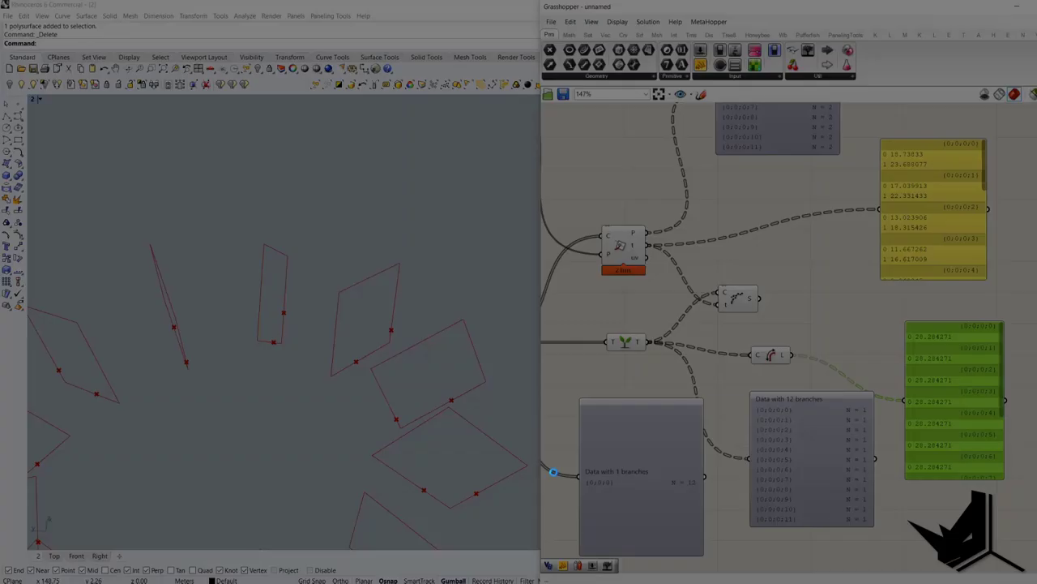
drag(59, 97, 539, 548)
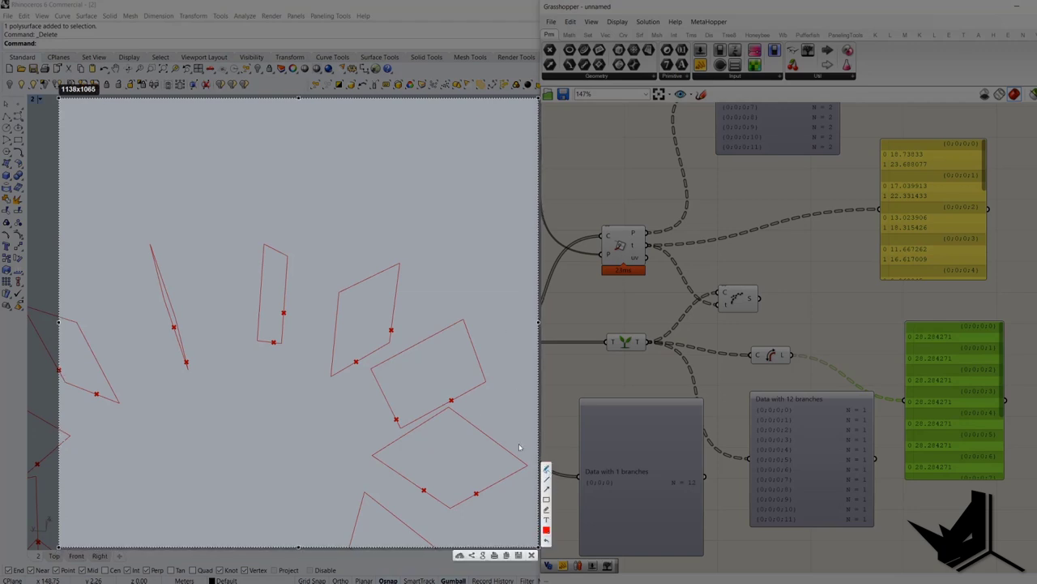
mouse_move(393, 345)
mouse_down()
mouse_move(340, 371)
mouse_move(333, 308)
mouse_move(401, 269)
mouse_move(393, 344)
mouse_move(455, 330)
mouse_move(465, 342)
mouse_up()
mouse_move(478, 318)
mouse_down()
mouse_move(481, 344)
mouse_move(477, 310)
mouse_up()
drag(500, 345, 504, 346)
drag(510, 346, 513, 347)
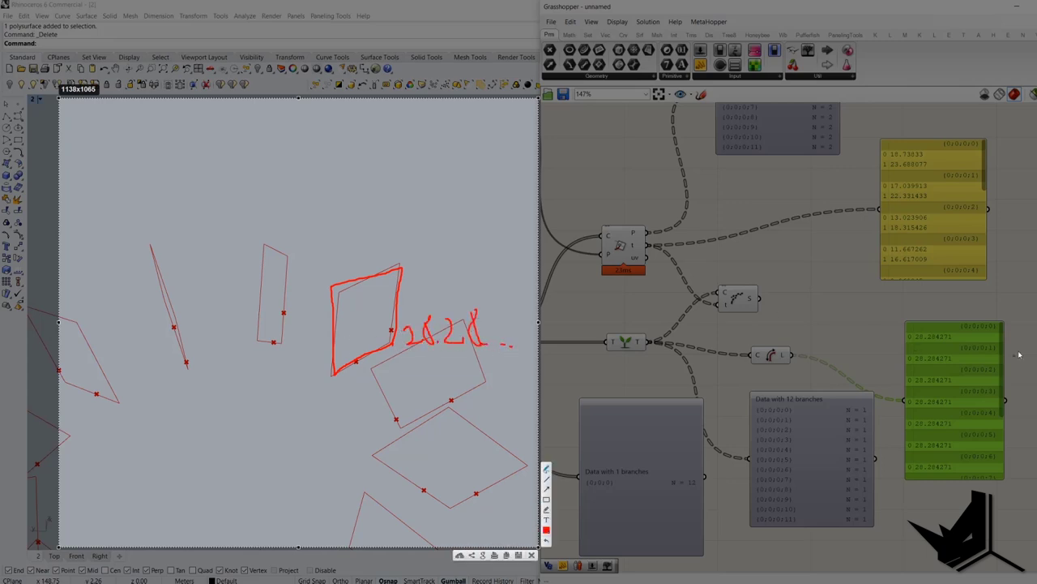
Circle the first branch's two parameters in the panel and mark the matching intersection points on the traced section, labelling one 18.73.
mouse_move(901, 141)
mouse_down()
mouse_move(881, 148)
mouse_move(922, 146)
mouse_up()
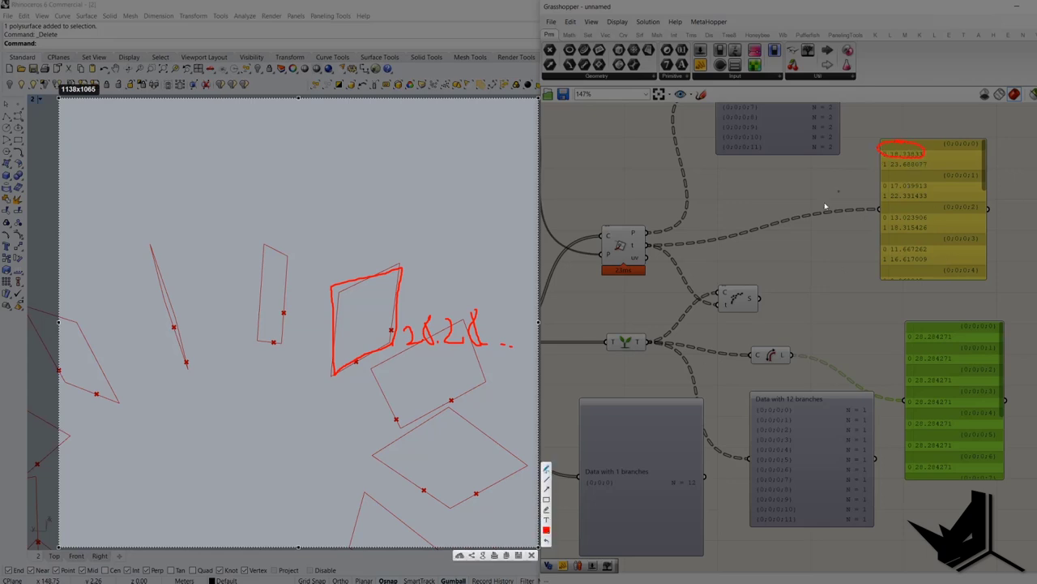
click(356, 362)
drag(357, 375, 364, 390)
drag(376, 375, 384, 390)
mouse_move(376, 371)
mouse_down()
mouse_move(387, 426)
mouse_move(353, 362)
mouse_up()
mouse_move(911, 155)
mouse_down()
mouse_move(898, 159)
mouse_move(924, 161)
mouse_up()
drag(390, 328, 392, 327)
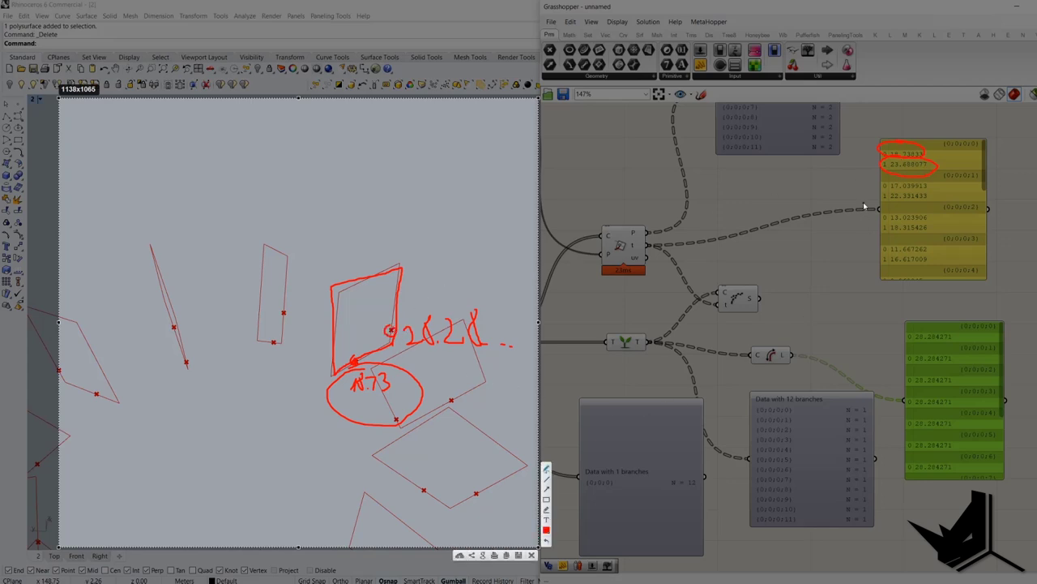
Circle the second branch's two parameters and mark the corresponding intersection points on the neighbouring narrow section.
mouse_move(891, 180)
mouse_down()
mouse_move(928, 188)
mouse_move(896, 179)
mouse_up()
drag(281, 353, 276, 346)
drag(914, 192, 920, 195)
drag(281, 312, 282, 312)
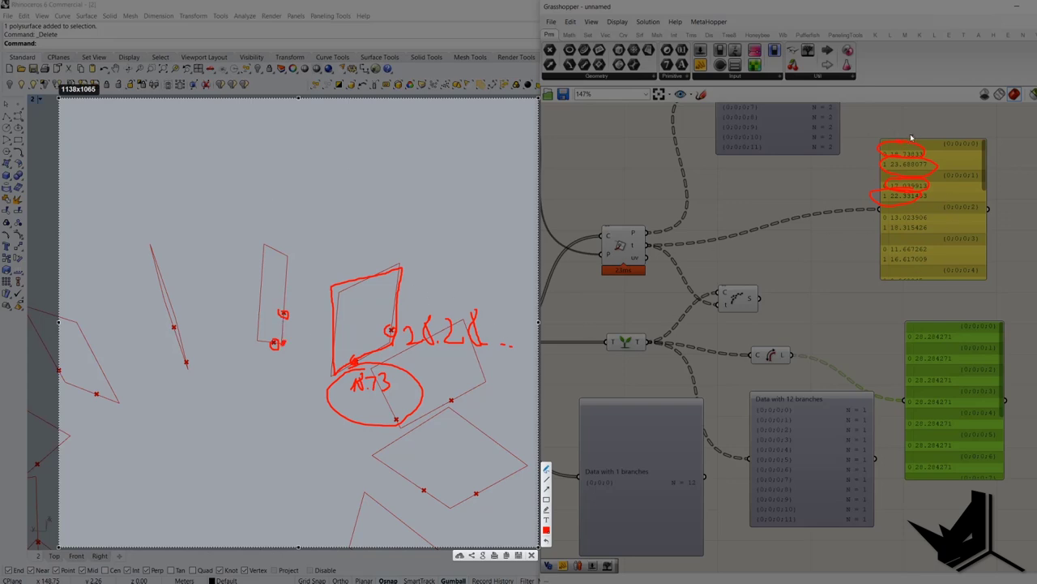
mouse_move(469, 290)
mouse_down()
mouse_move(402, 371)
mouse_move(424, 285)
mouse_up()
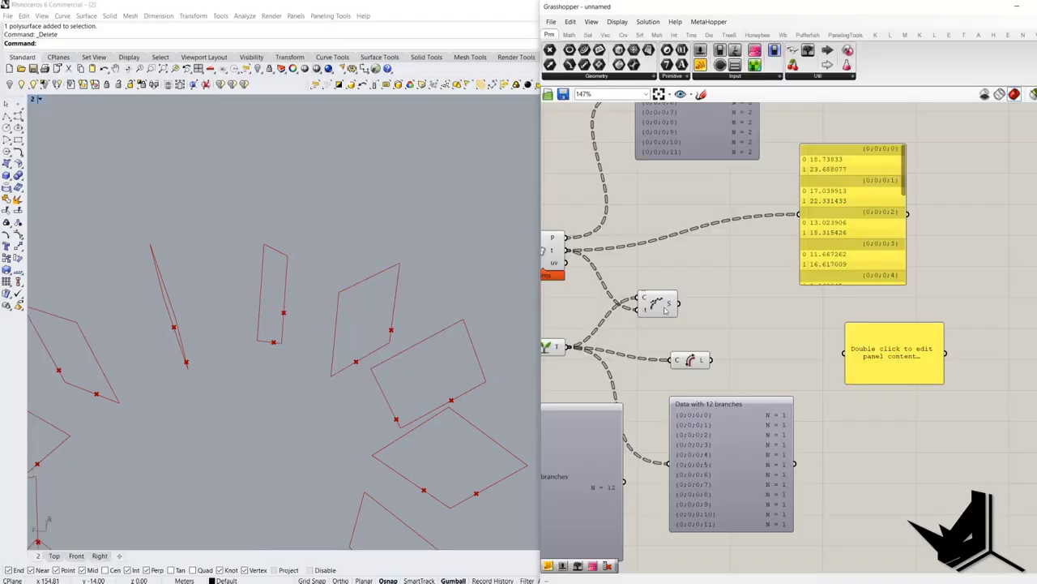
Connect Shatter's segments output S to the empty panel, enlarge the panel, and select Shatter.
drag(678, 303, 845, 354)
drag(898, 384, 891, 464)
click(663, 314)
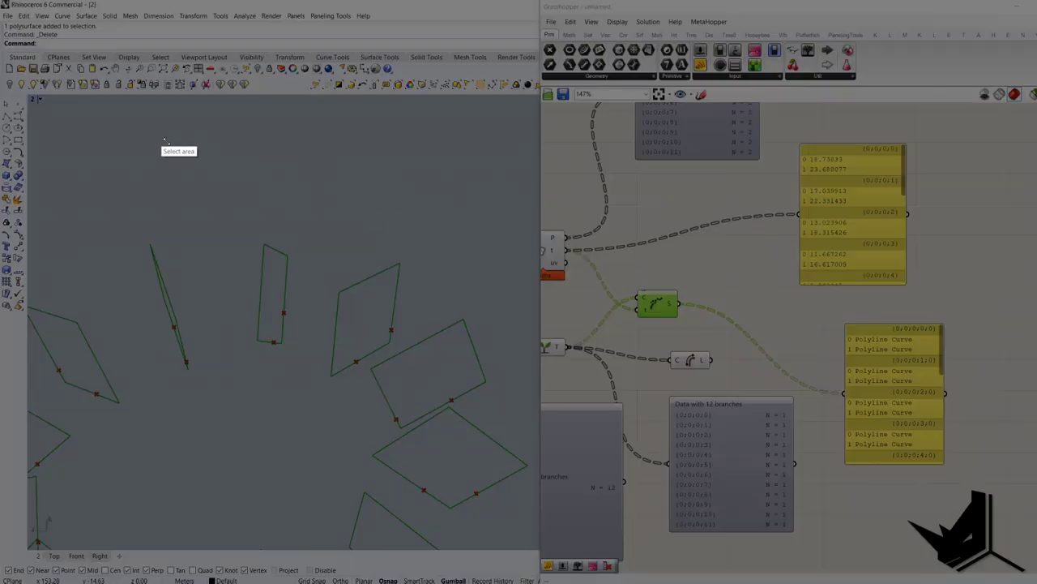
Mark up a viewport capture by tracing one section's long segment and crossing out its short lower segment, and close the capture.
drag(161, 134, 509, 507)
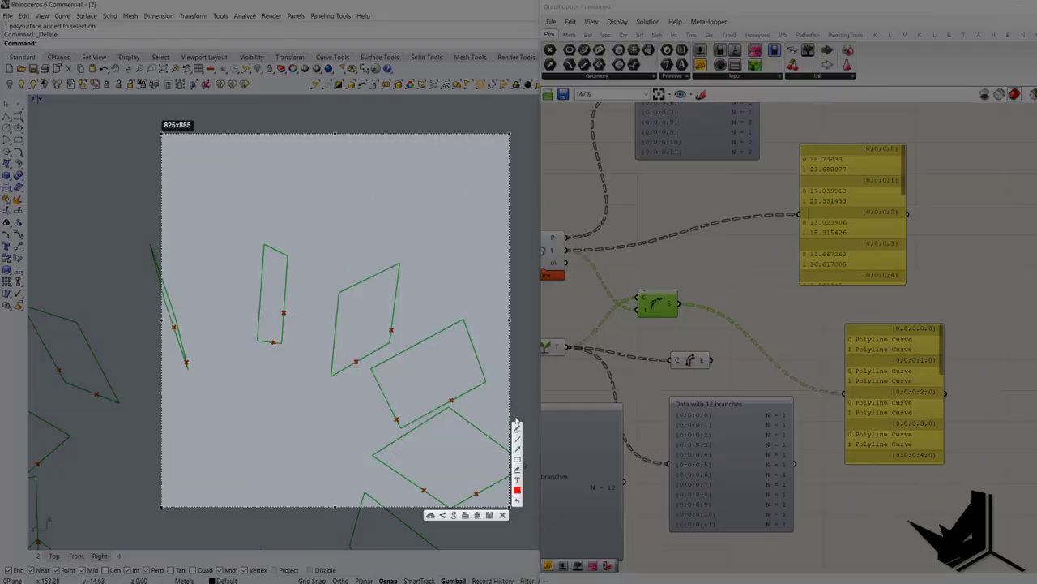
mouse_move(359, 369)
mouse_down()
mouse_move(345, 374)
mouse_move(329, 259)
mouse_move(396, 307)
mouse_up()
mouse_move(369, 364)
mouse_down()
mouse_move(400, 345)
mouse_move(399, 327)
mouse_move(417, 375)
mouse_up()
drag(431, 319, 361, 382)
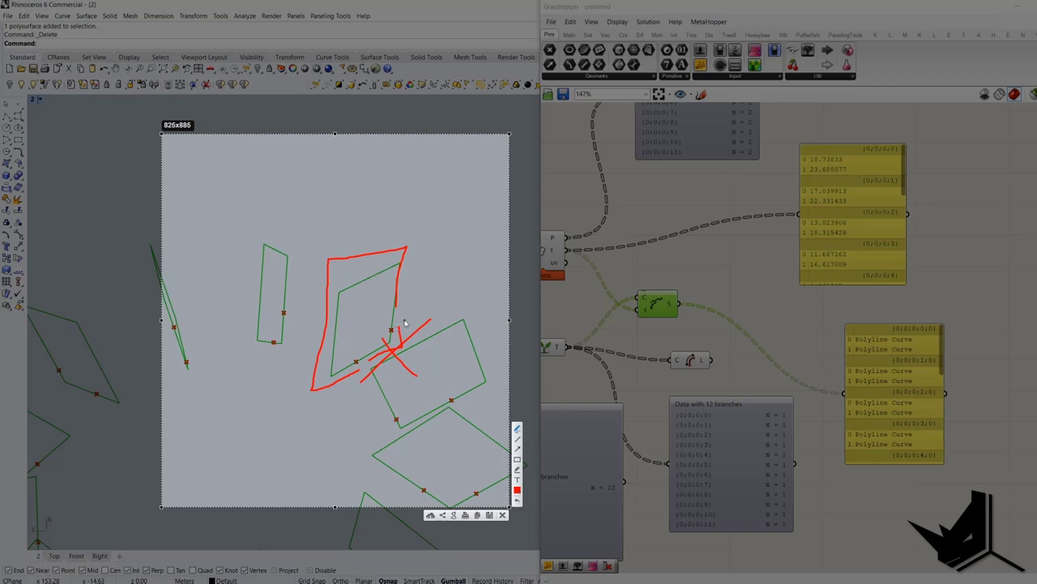
click(503, 516)
Move the Shatter segments panel farther along the canvas and add a Sort List component.
right_drag(882, 405, 772, 330)
drag(773, 330, 935, 305)
double_click(758, 317)
text(sort)
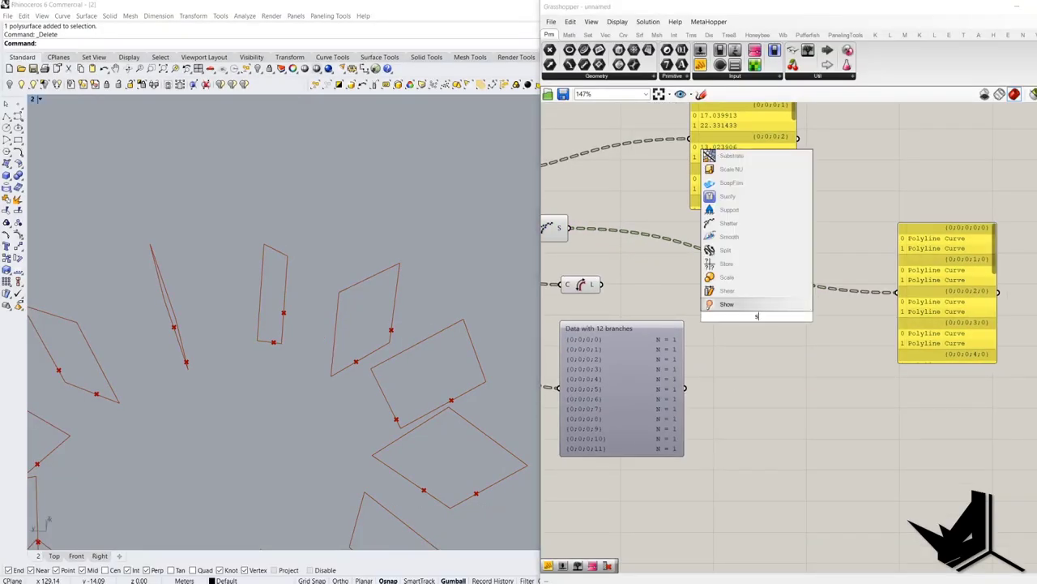
key(Return)
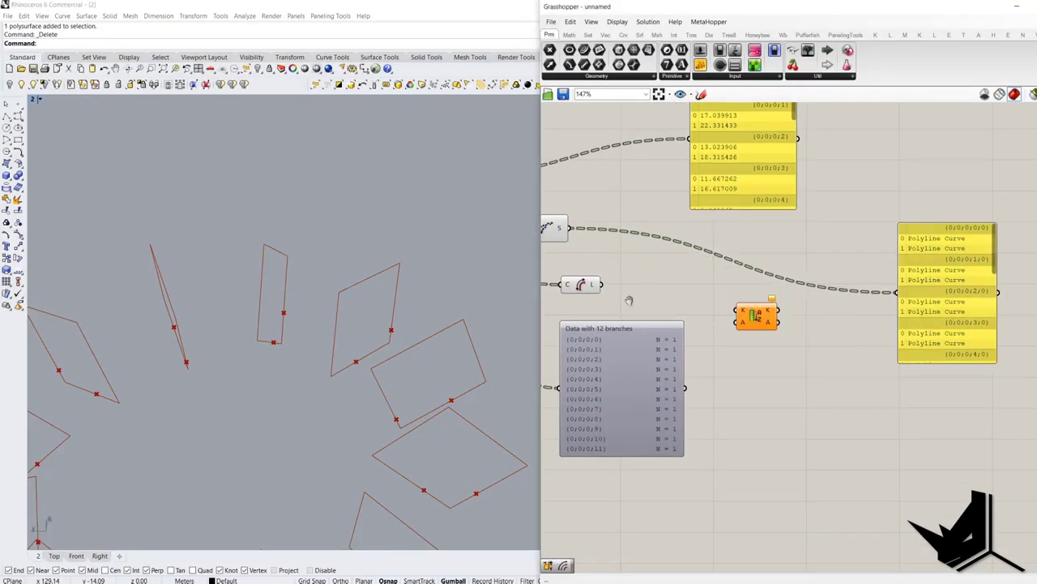
Connect Shatter's segments to Sort List's A input and to Length, and wire the lengths into Sort List's K input.
right_drag(636, 302, 738, 311)
click(652, 235)
drag(671, 236, 795, 281)
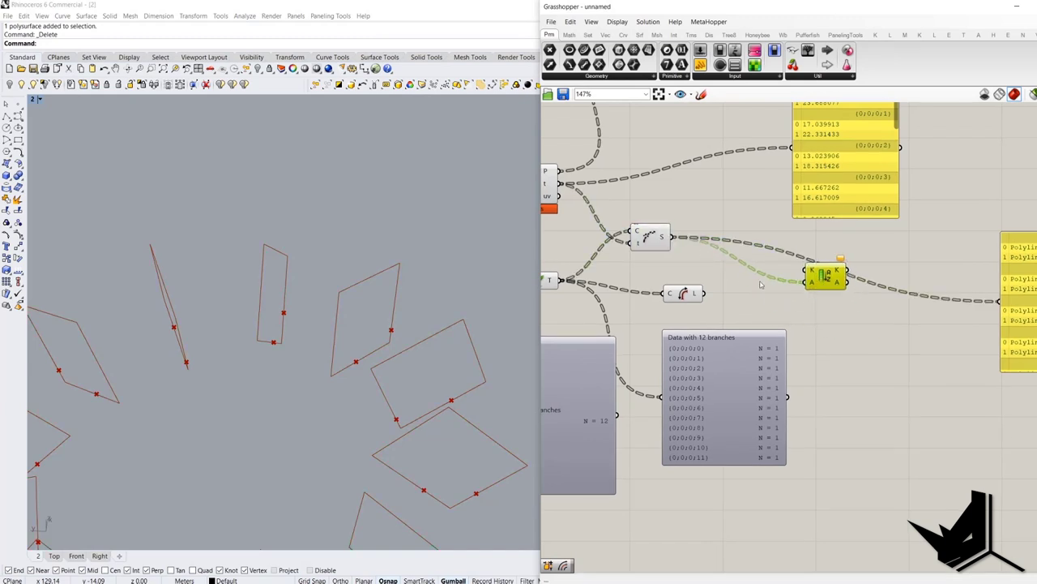
drag(685, 293, 743, 291)
drag(679, 240, 808, 269)
right_drag(808, 269, 710, 306)
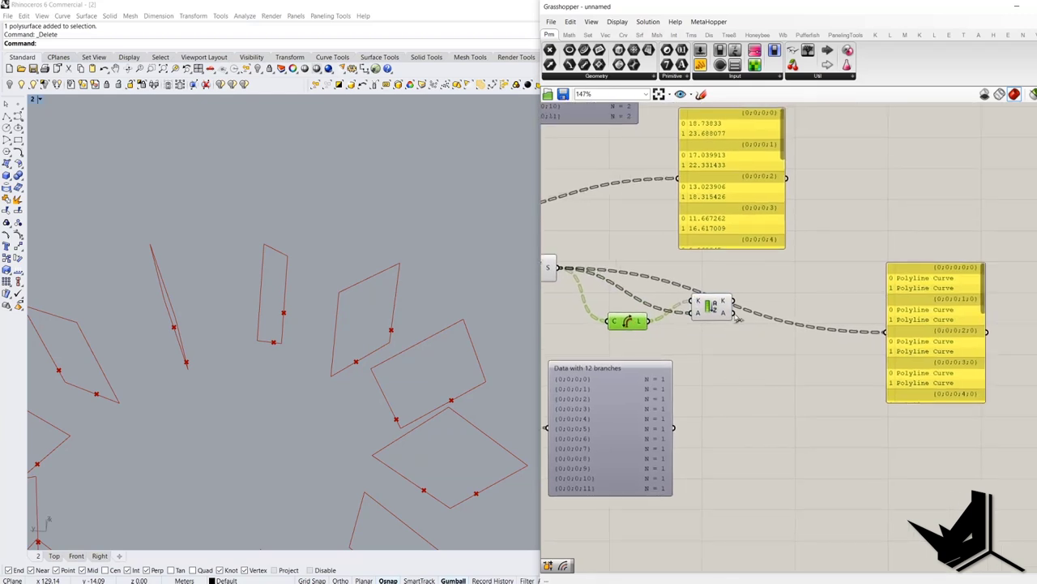
drag(710, 306, 688, 303)
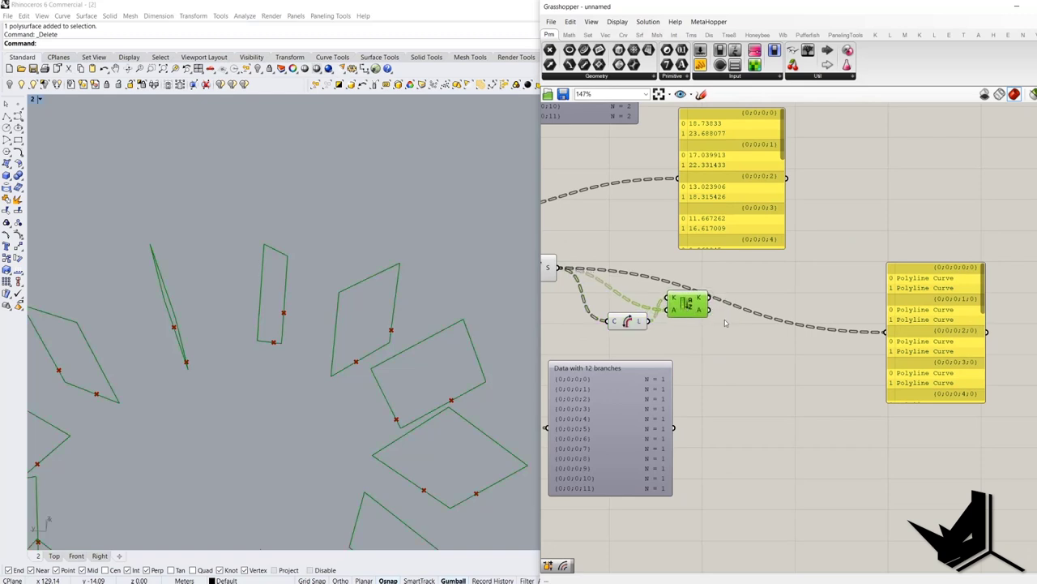
Rewire the segments panel to Sort List's sorted keys output K and reposition it nearer.
drag(883, 332, 710, 299)
drag(961, 332, 930, 244)
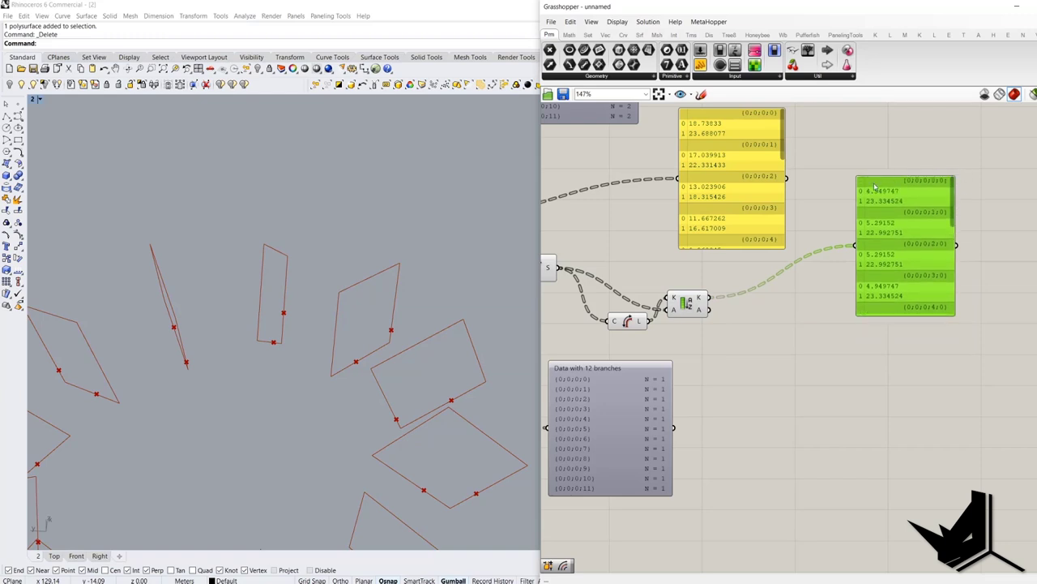
mouse_move(846, 168)
mouse_down()
mouse_move(906, 201)
mouse_move(954, 194)
mouse_move(855, 165)
mouse_up()
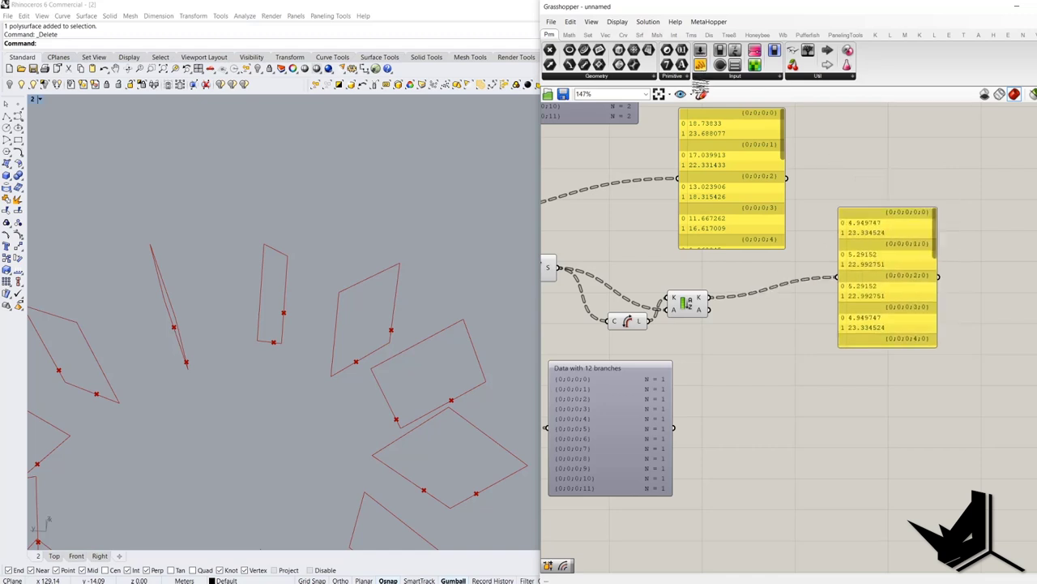
Circle the first branch's two sorted lengths with a canvas sketch and discard the sketch.
click(701, 95)
mouse_move(846, 212)
mouse_down()
mouse_move(842, 220)
mouse_move(884, 226)
mouse_move(848, 214)
mouse_up()
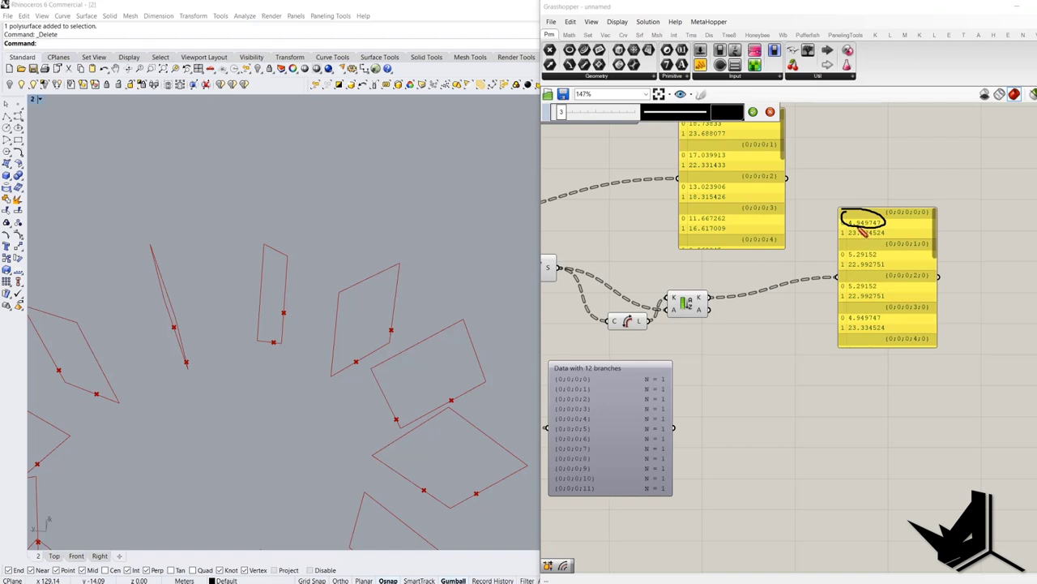
mouse_move(857, 227)
mouse_down()
mouse_move(891, 245)
mouse_move(867, 233)
mouse_up()
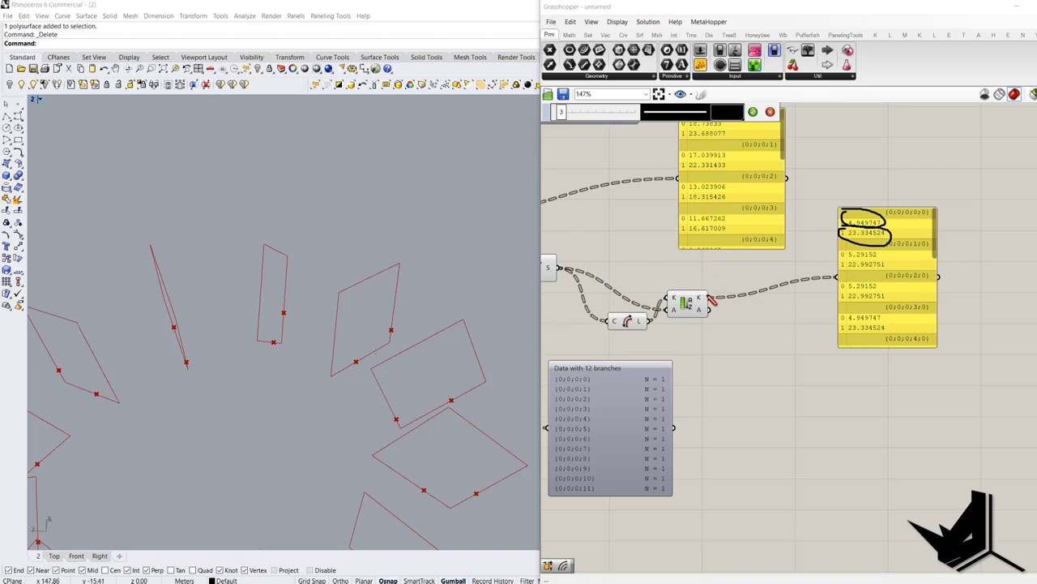
click(770, 111)
Reverse both the K and A outputs of Sort List.
right_click(703, 299)
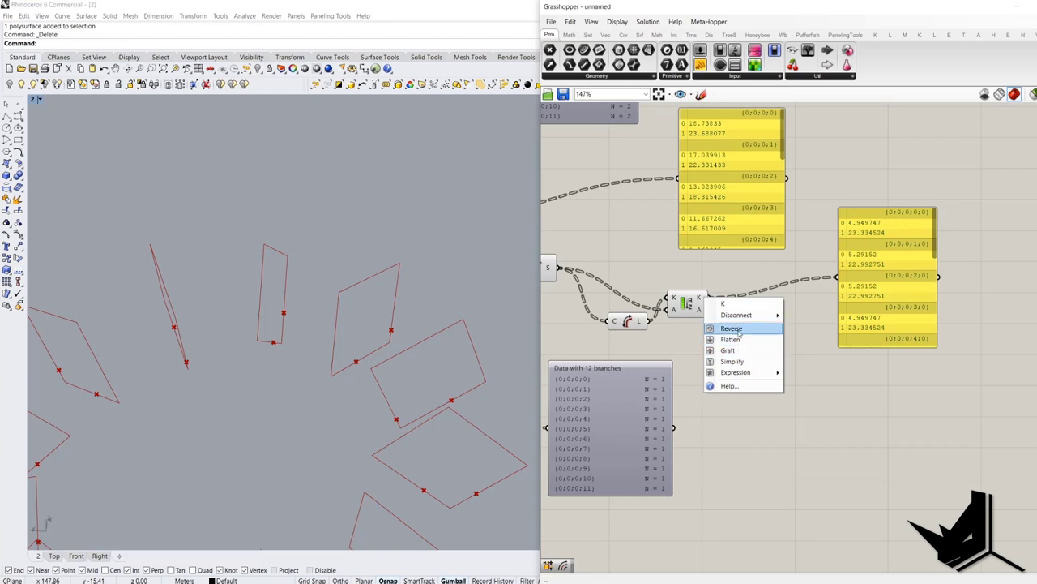
click(731, 329)
right_click(709, 316)
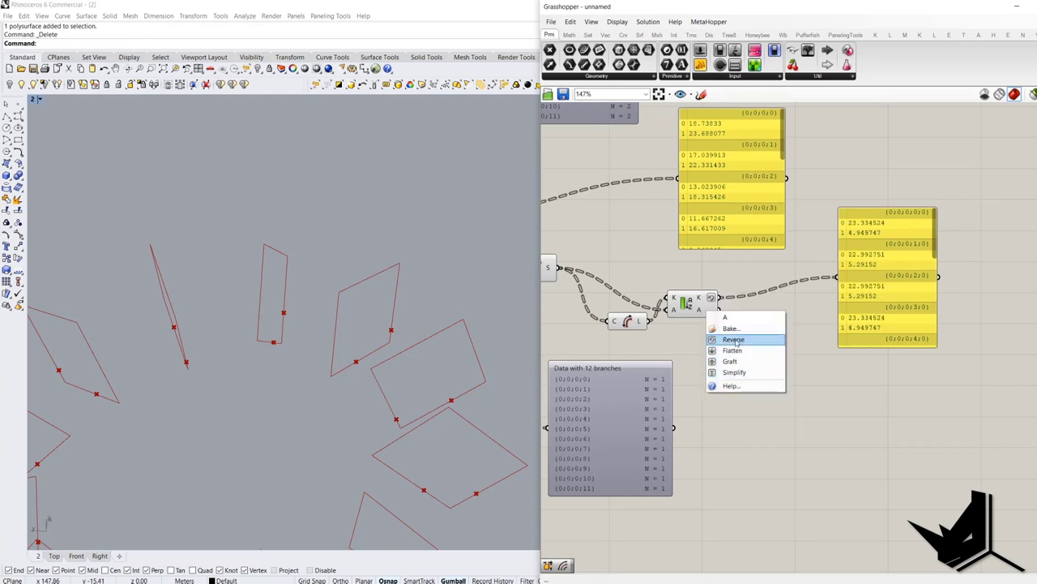
click(736, 338)
Add a List Item component and move it below Sort List.
double_click(747, 340)
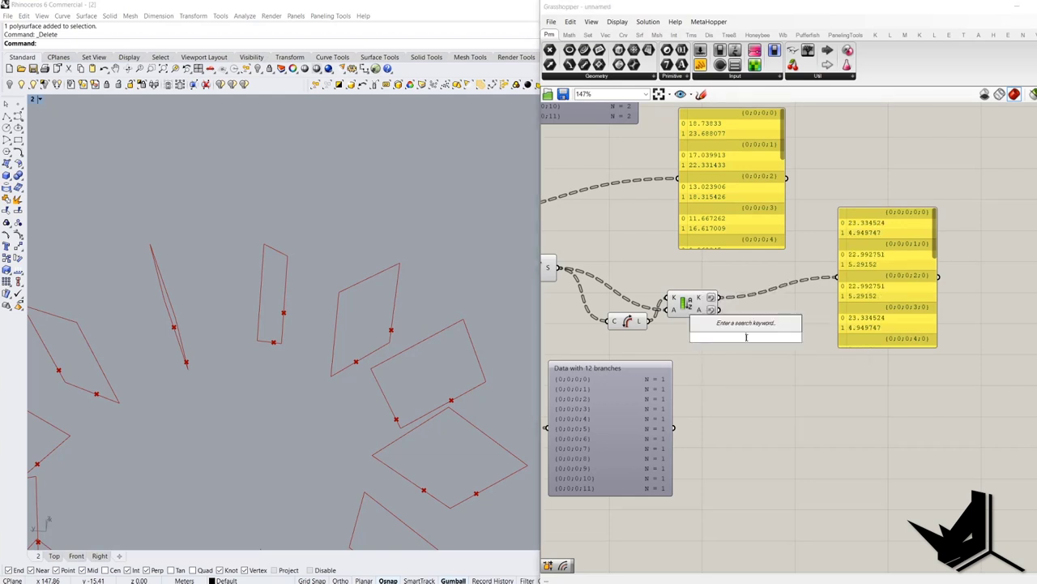
text(item)
click(740, 320)
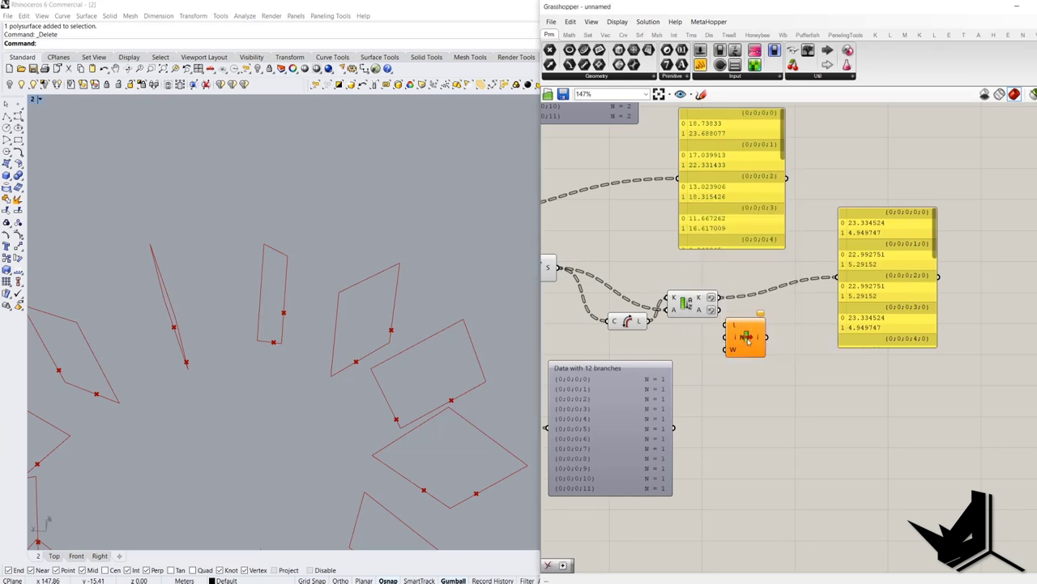
drag(755, 340, 756, 422)
Attach an enlarged panel to Sort List's A output and move List Item past it.
drag(700, 65, 713, 309)
drag(775, 414, 1010, 427)
drag(883, 434, 883, 477)
right_drag(814, 406, 794, 426)
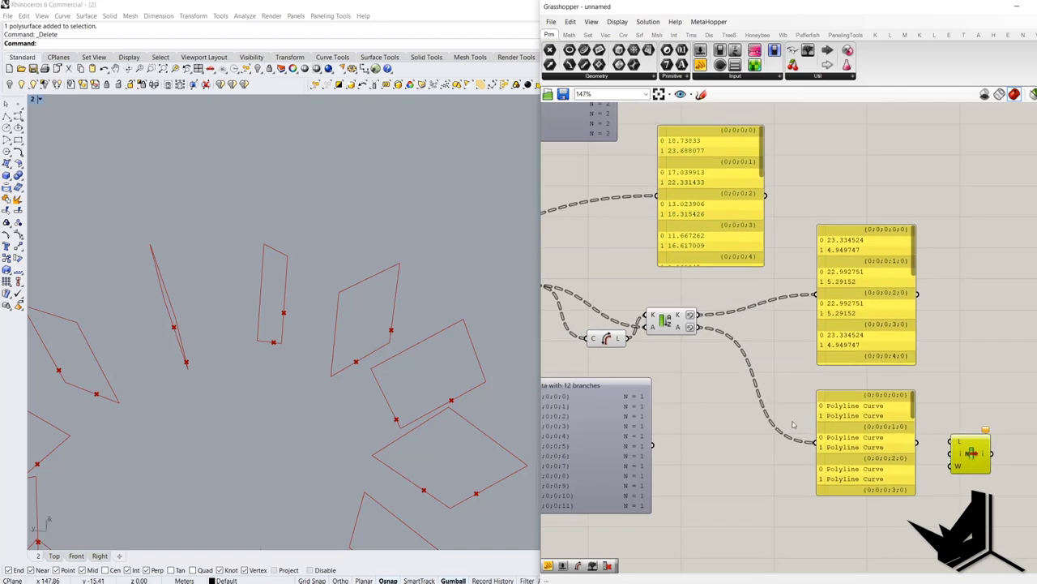
Add a panel showing Shatter's unsorted segments output S and enlarge it beside the sorted curves panel.
right_drag(729, 365, 826, 341)
right_drag(948, 389, 892, 422)
scroll(794, 373, down, 1)
drag(701, 65, 734, 417)
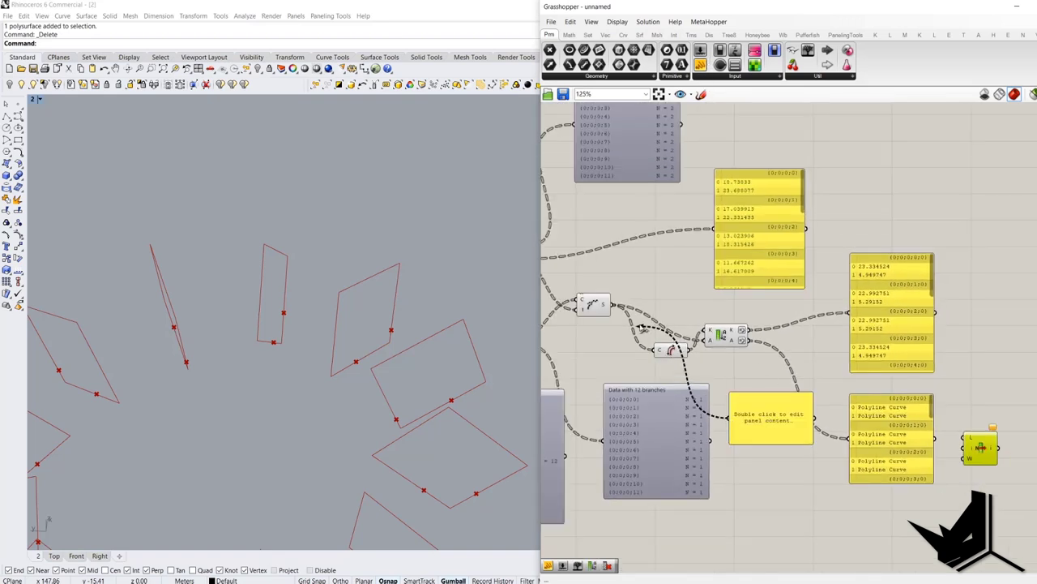
drag(616, 308, 788, 445)
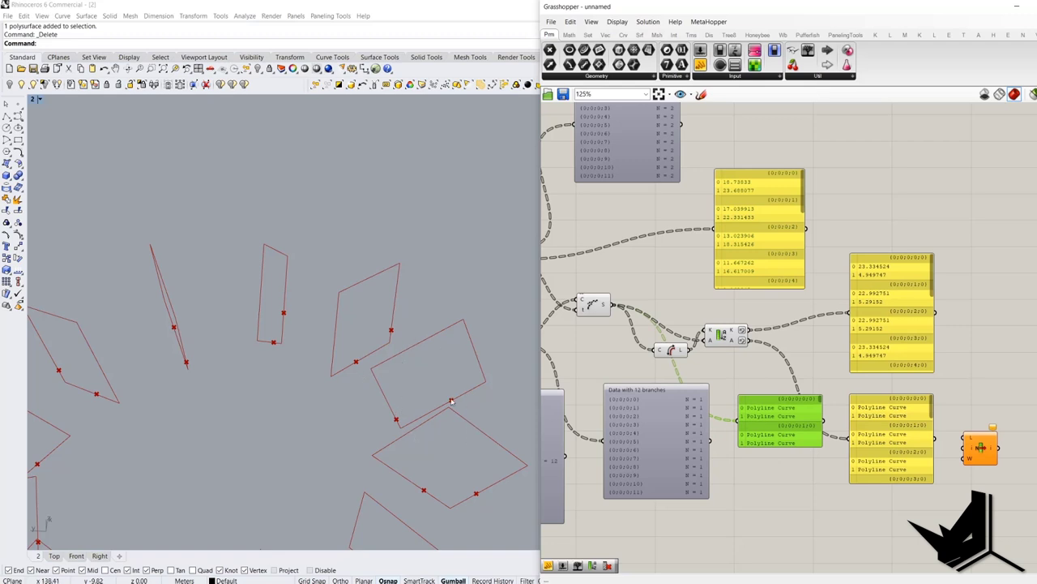
drag(778, 446, 777, 484)
scroll(882, 427, up, 2)
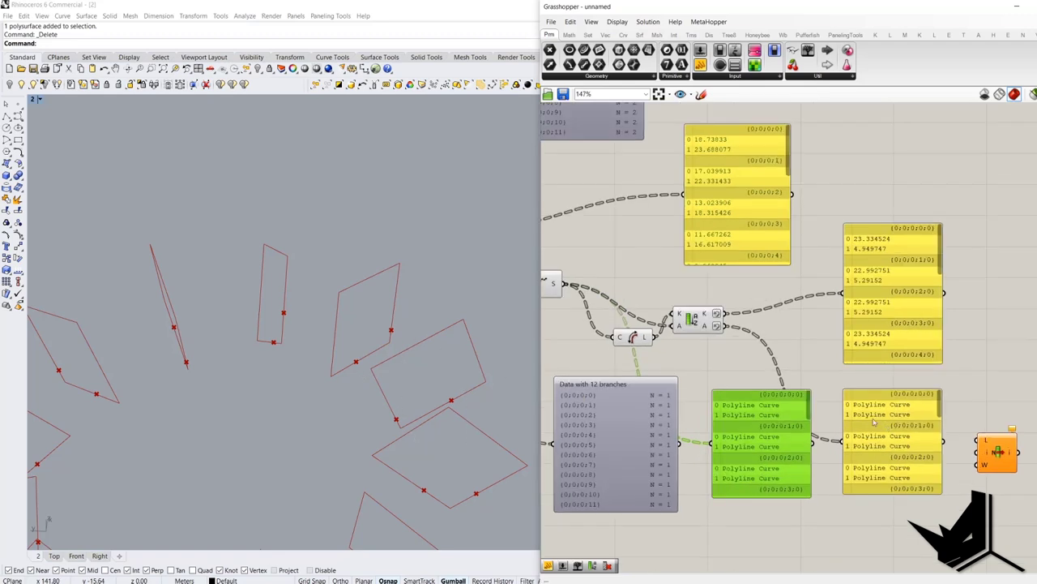
Connect the sorted curves panel to List Item's L input and place List Item below and beyond that panel.
right_drag(726, 339, 609, 285)
drag(892, 409, 905, 318)
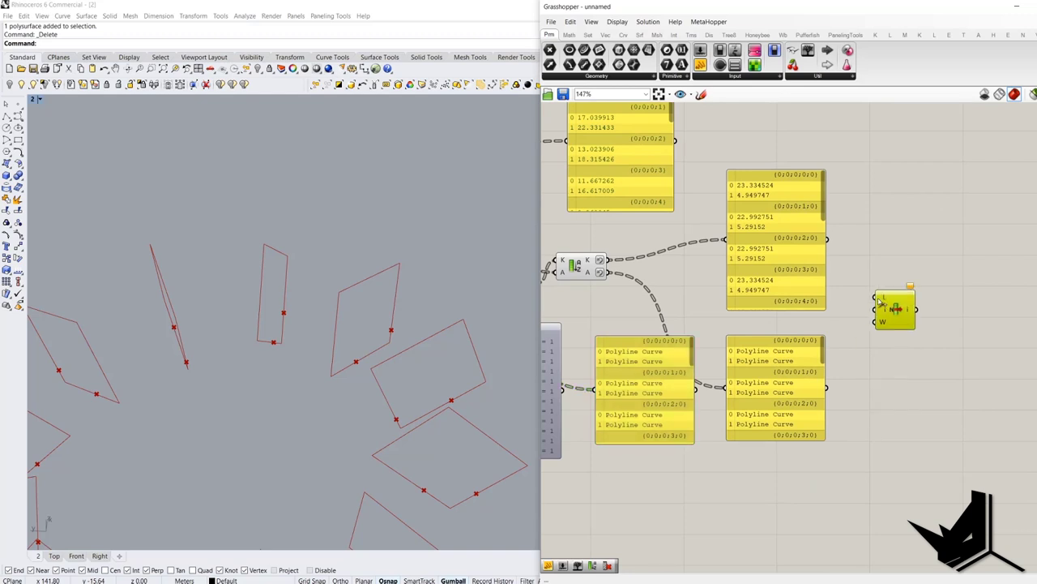
drag(716, 326, 830, 364)
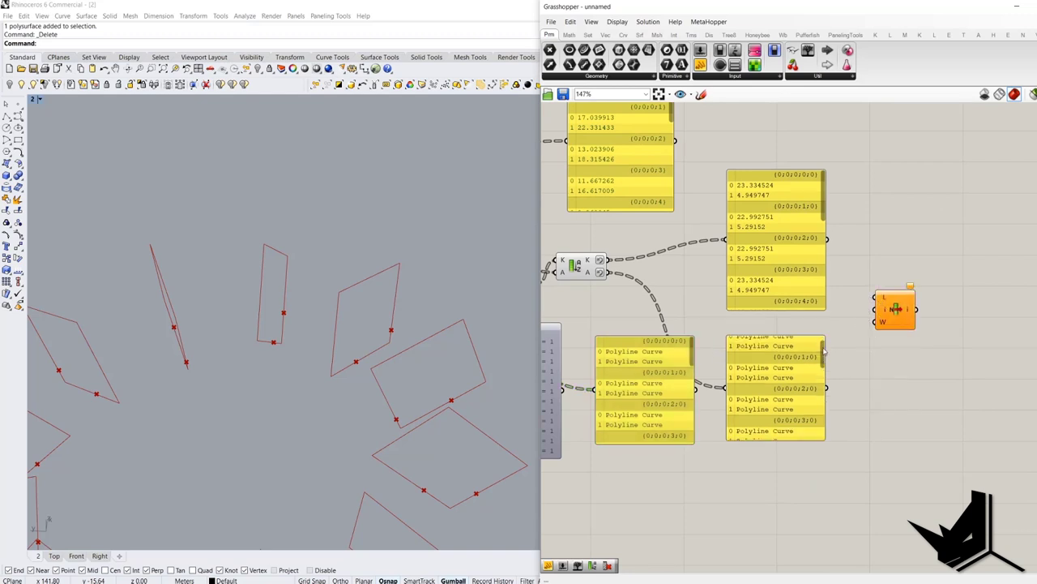
mouse_move(876, 321)
mouse_down()
mouse_move(827, 387)
mouse_move(938, 387)
mouse_move(925, 462)
mouse_up()
Add a panel containing 0 and connect it to List Item's index input i.
double_click(871, 476)
text(//0)
key(Return)
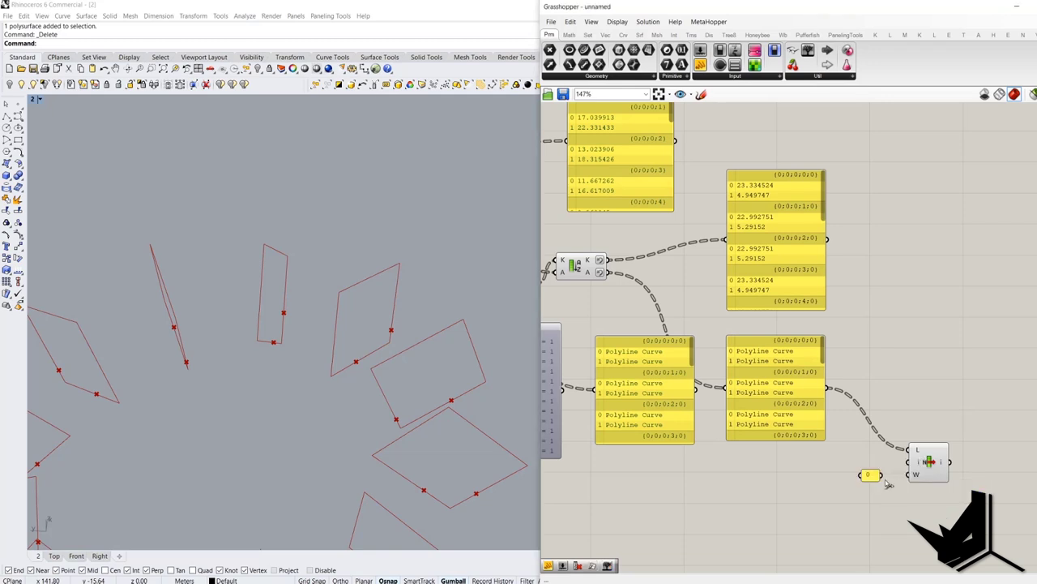
drag(882, 474, 907, 472)
click(864, 475)
Delete the two polyline curve panels, the sorted lengths panel and the intersection parameters panel.
scroll(845, 461, down, 3)
drag(845, 461, 756, 334)
key(Delete)
click(718, 283)
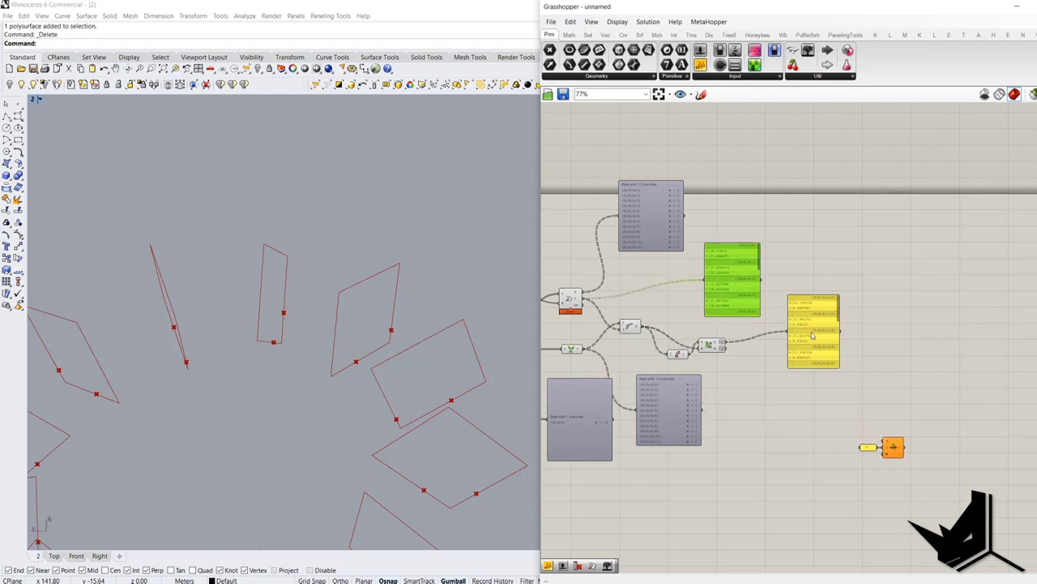
click(813, 335)
key(Delete)
click(729, 308)
key(Delete)
Connect Sort List's A output to List Item's L input and move List Item with its index panel beside Sort List.
drag(724, 343, 887, 446)
drag(924, 477, 843, 412)
drag(892, 455, 803, 363)
Turn off the preview of all components feeding List Item and examine the remaining open section curves from several angles.
scroll(320, 371, down, 5)
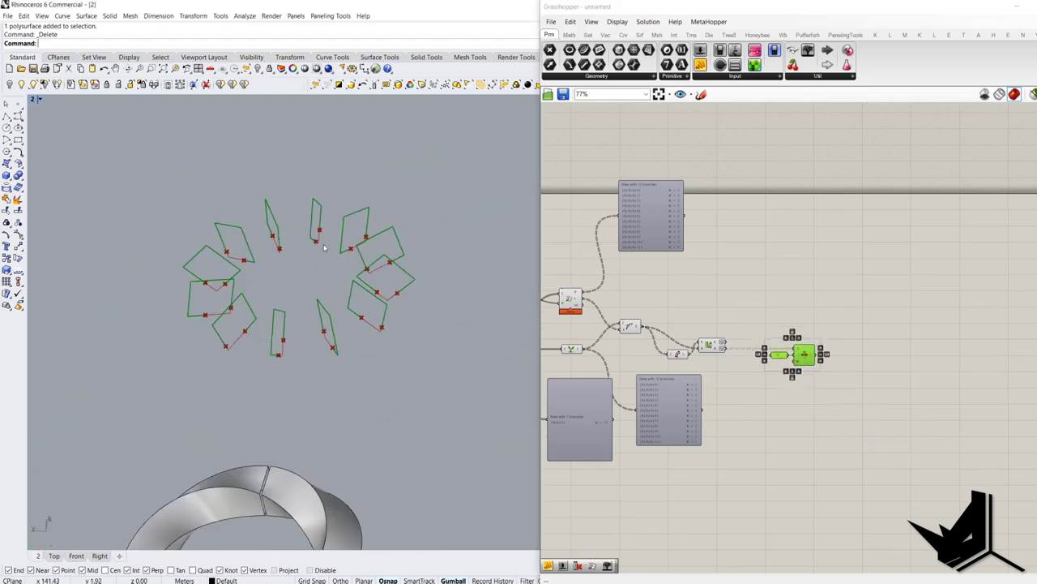
drag(565, 283, 562, 280)
right_click(566, 221)
click(585, 240)
right_drag(357, 261, 387, 300)
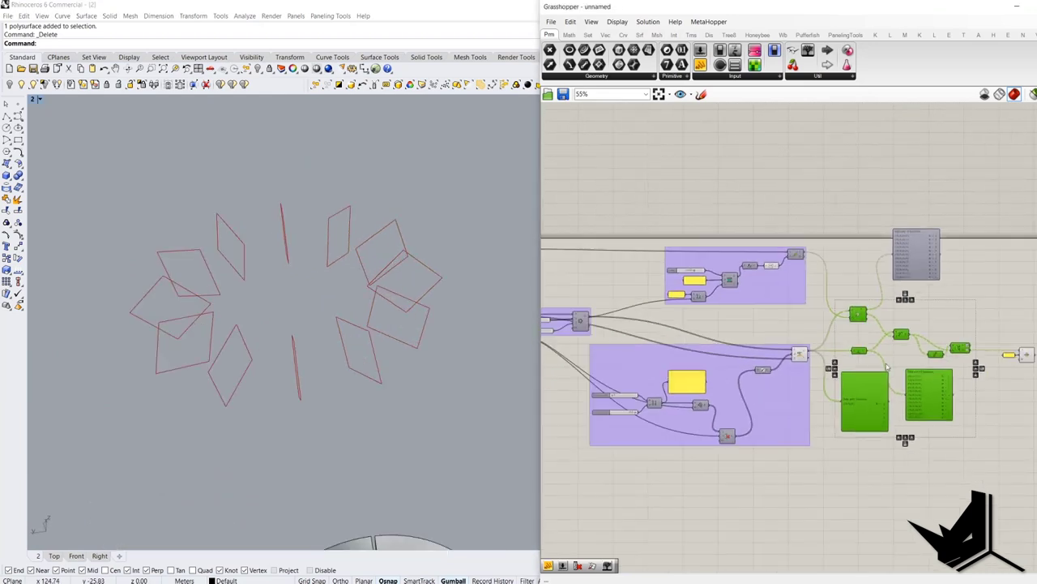
right_click(852, 159)
click(894, 234)
right_drag(1029, 367, 859, 364)
scroll(884, 366, up, 5)
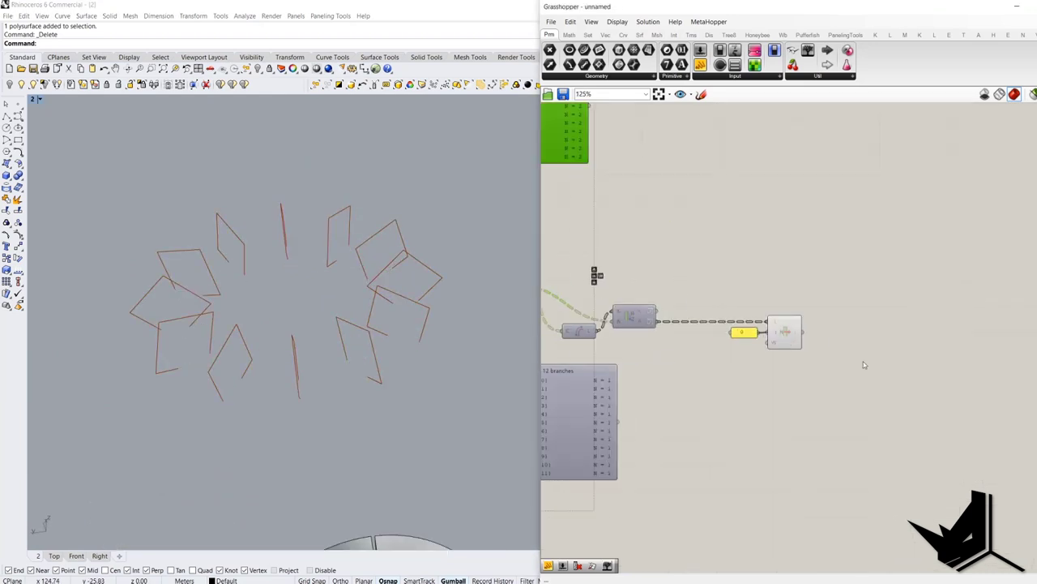
click(785, 332)
right_drag(330, 279, 386, 279)
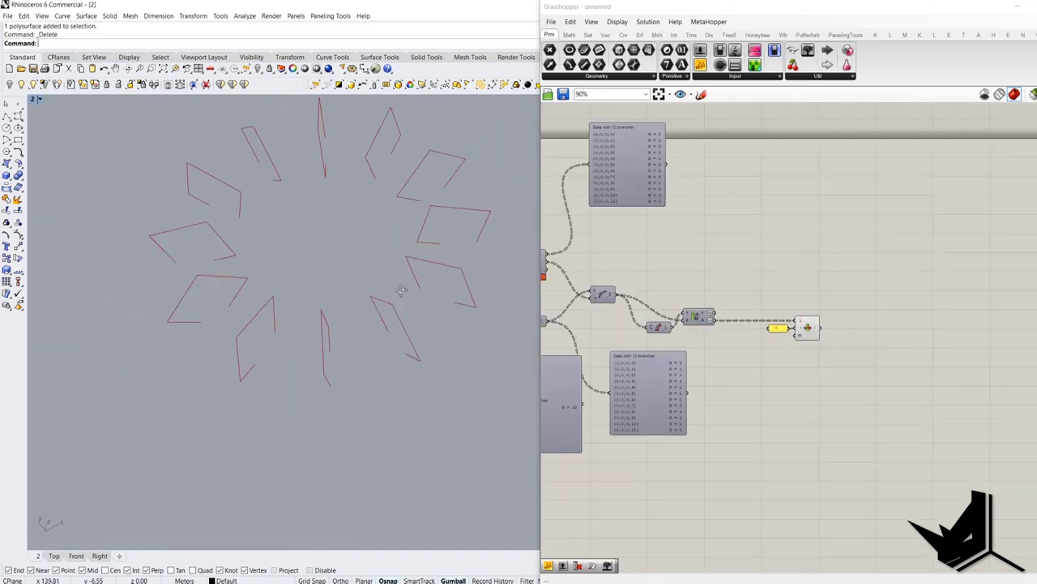
right_drag(401, 290, 409, 266)
scroll(384, 273, up, 5)
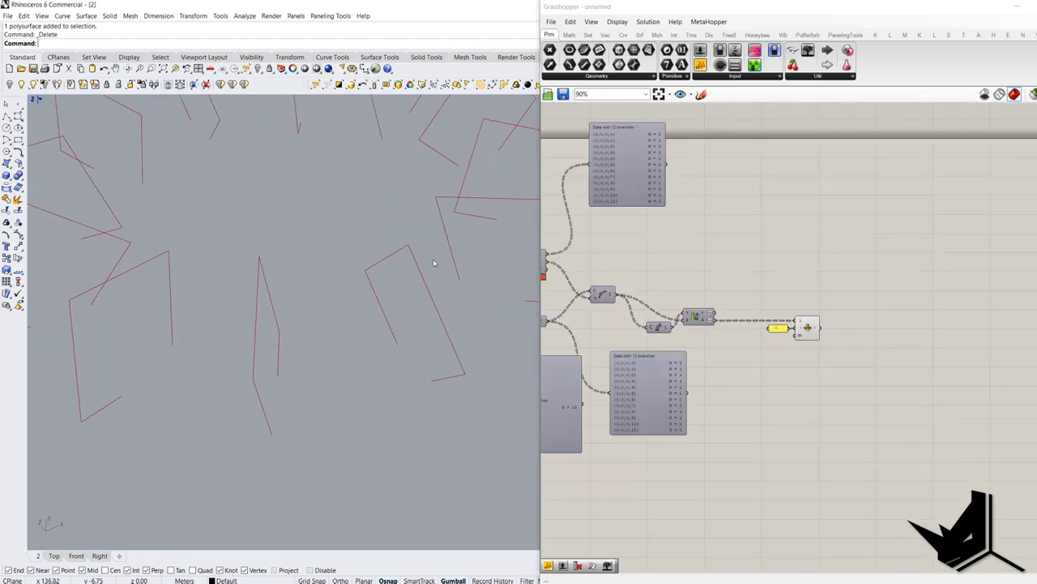
Add an Offset Curve component and connect List Item's output to its C input.
double_click(889, 341)
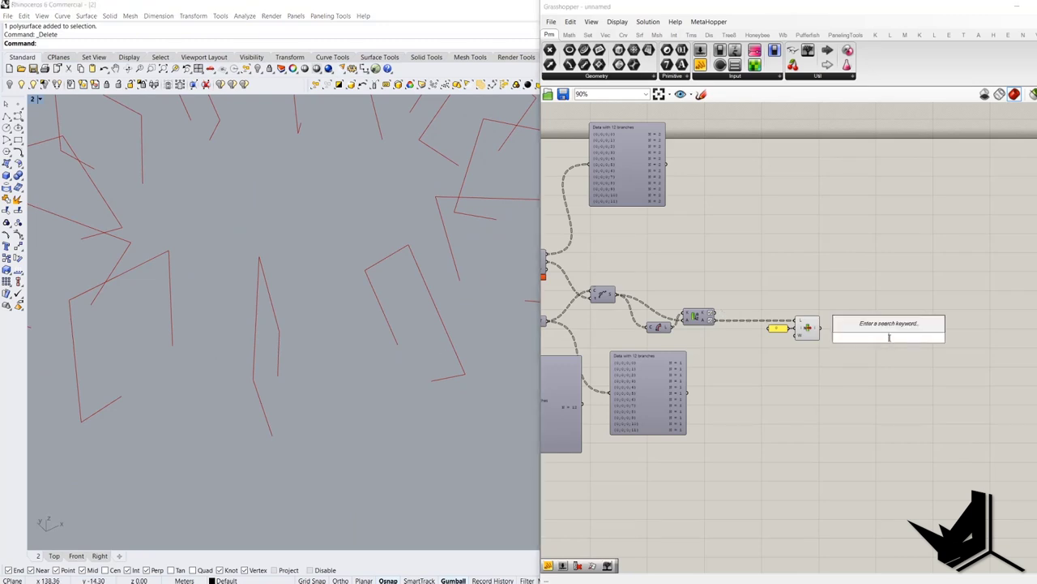
text(off)
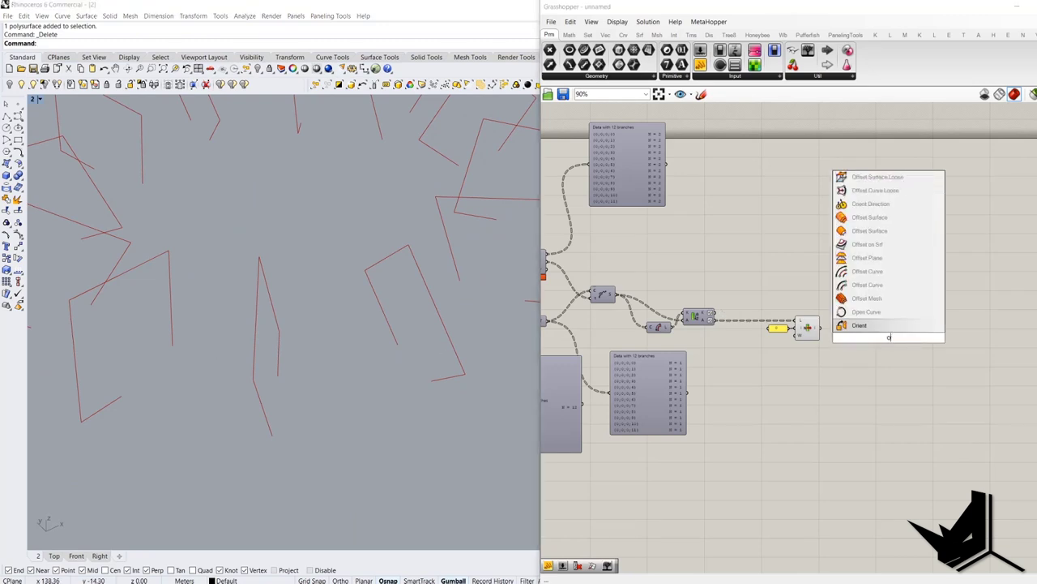
key(Up)
key(Up)
key(Return)
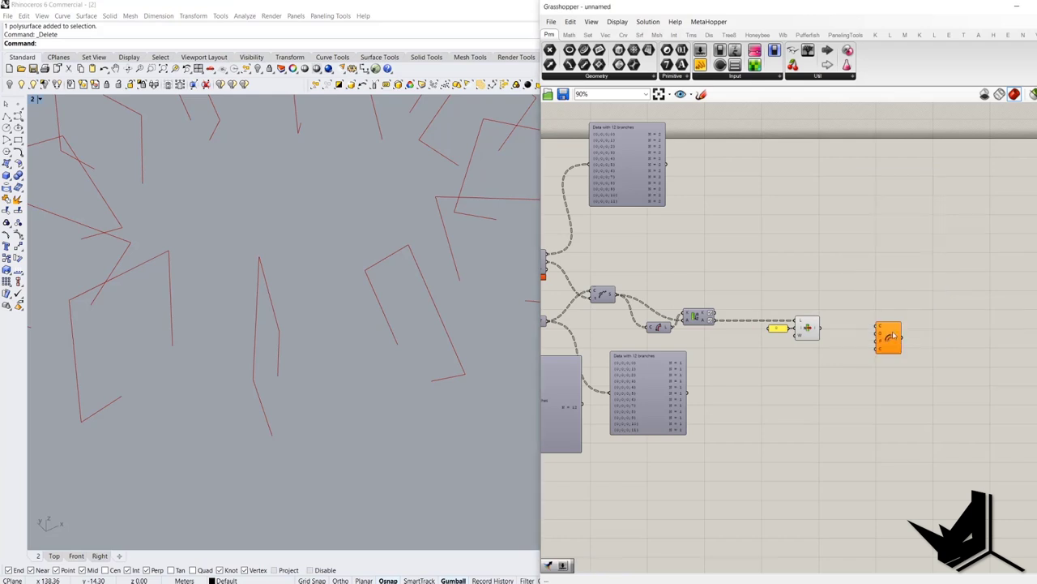
drag(879, 328, 896, 446)
Connect the frames output of Perp Frames to Offset Curve's plane input P.
scroll(900, 354, down, 5)
scroll(754, 324, up, 9)
right_drag(583, 320, 676, 307)
drag(687, 296, 932, 340)
scroll(782, 320, down, 8)
scroll(932, 320, up, 8)
scroll(867, 342, down, 9)
scroll(697, 308, up, 7)
scroll(616, 271, down, 7)
scroll(936, 322, up, 8)
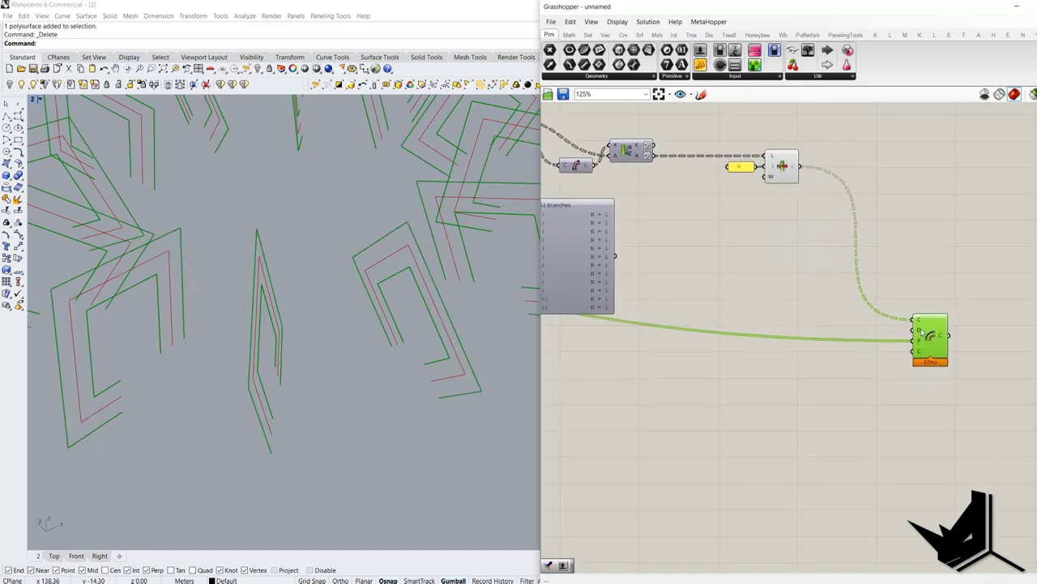
Add a number slider ranging from 0 to 0.2, connect it to Offset Curve's distance input D and set it to 0.200.
mouse_move(921, 332)
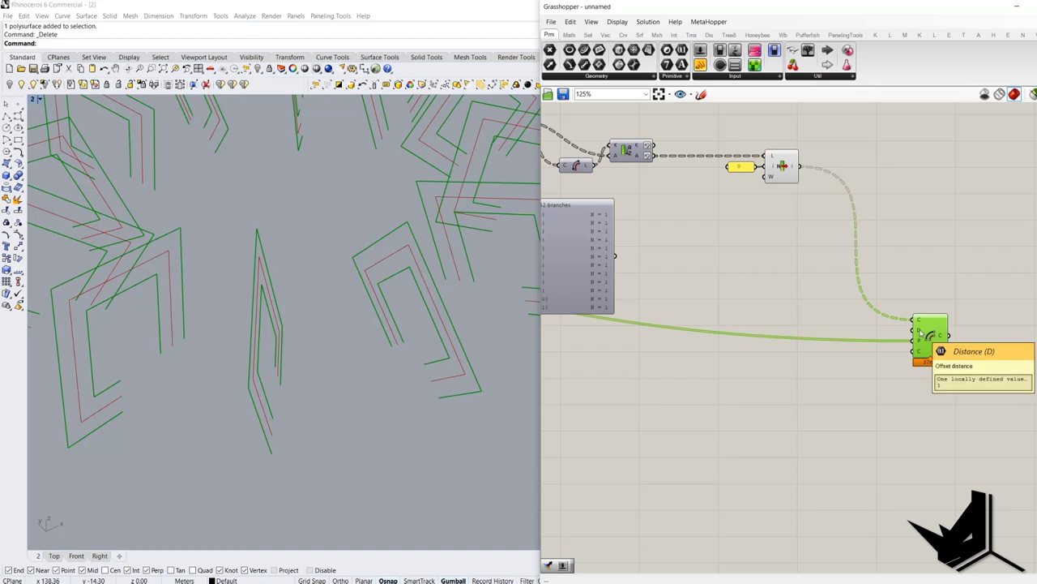
double_click(847, 327)
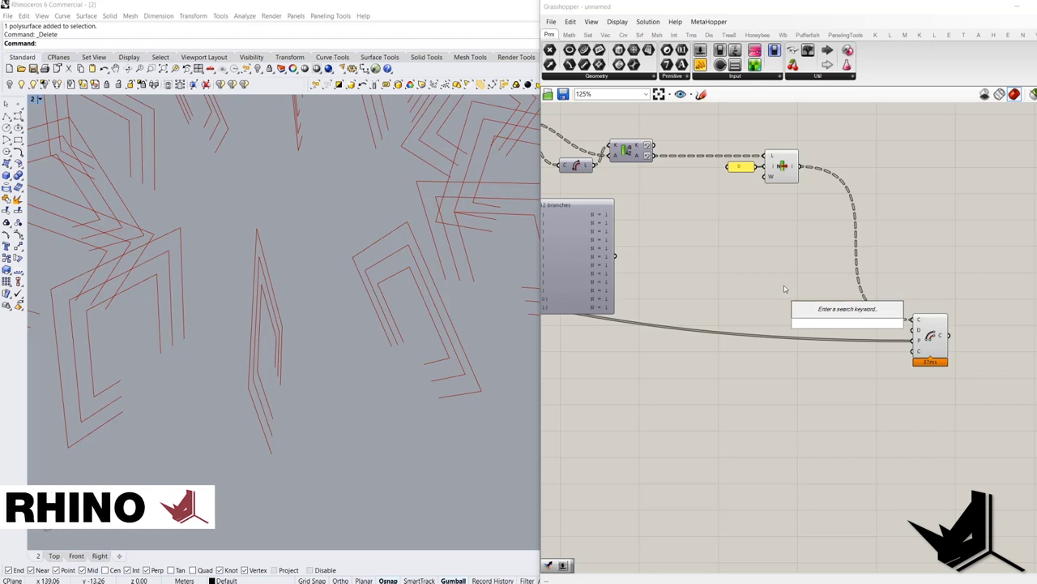
text(0<0.2)
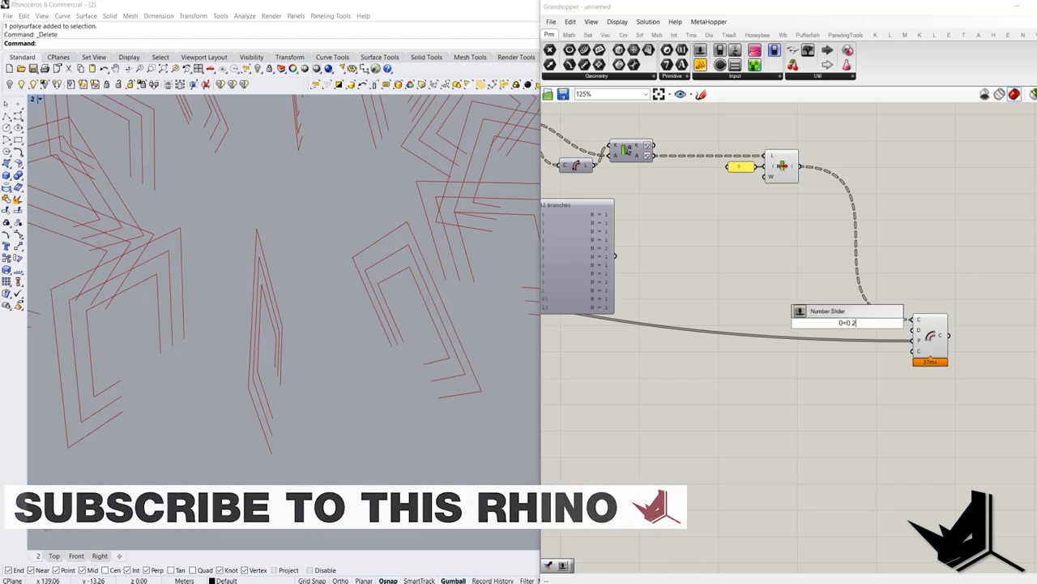
key(Return)
drag(891, 323, 915, 324)
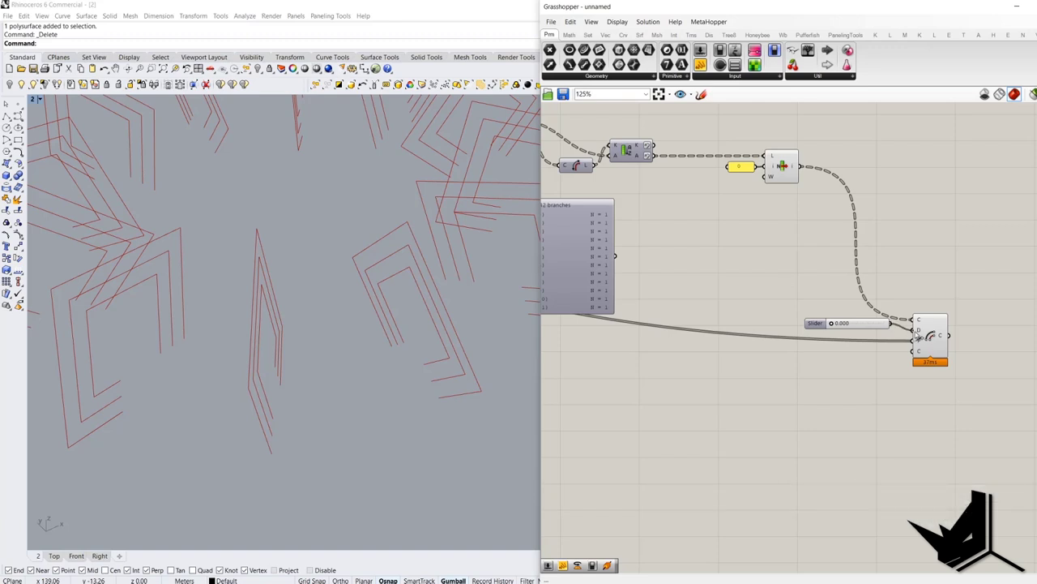
click(933, 330)
drag(842, 324, 890, 323)
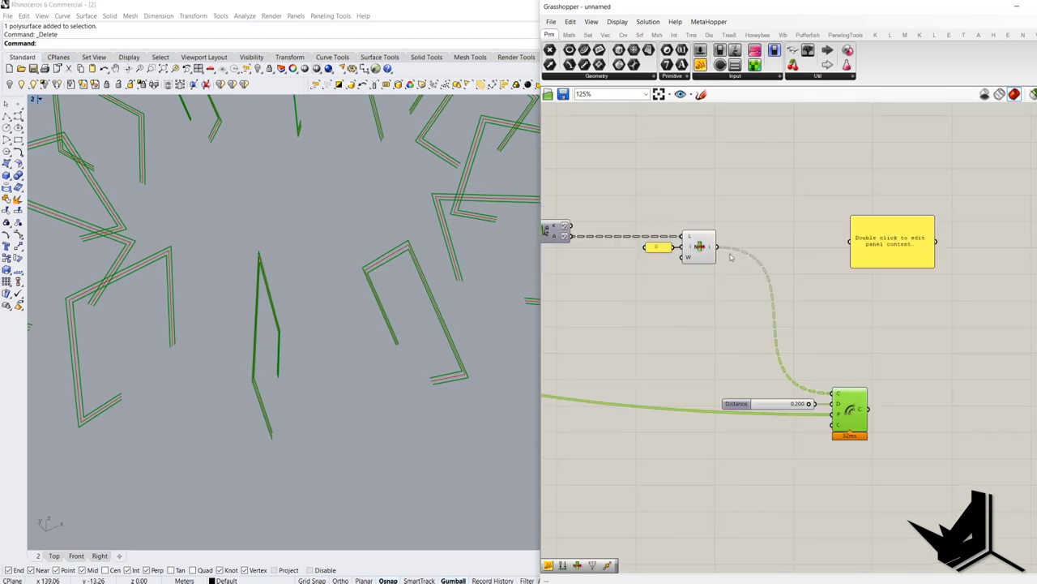
Attach an enlarged panel and a Param Viewer to List Item's output.
drag(717, 247, 848, 244)
drag(891, 278, 890, 318)
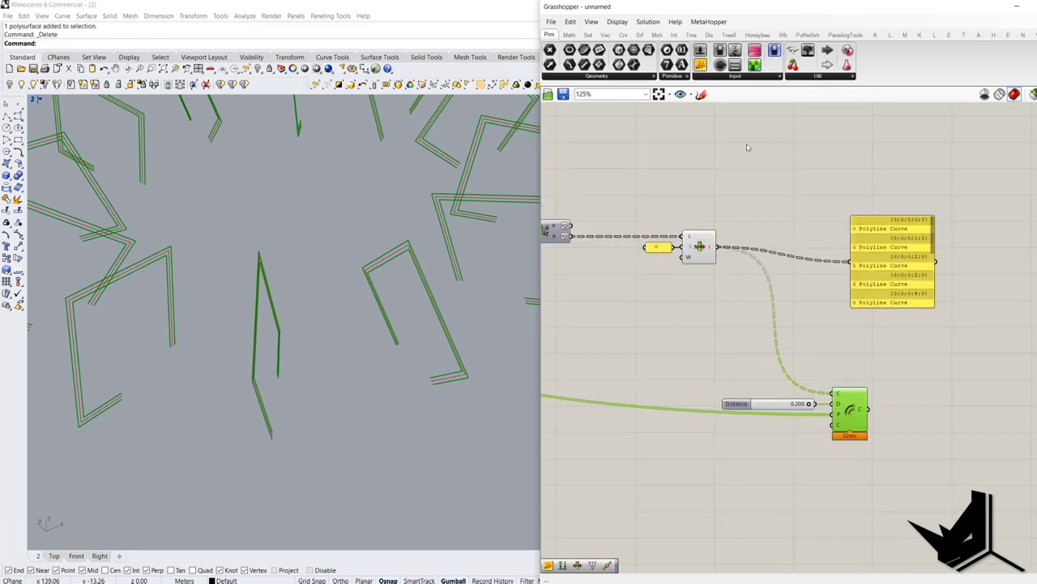
drag(808, 52, 785, 219)
drag(718, 247, 808, 178)
right_drag(846, 188, 810, 199)
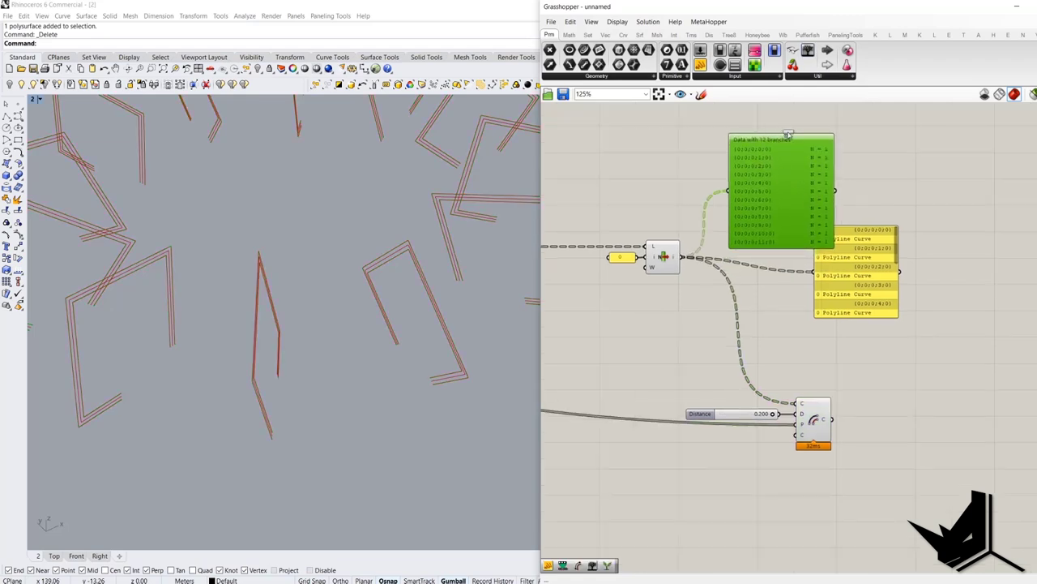
Check the data structure of Perp Frames' frames output with a Param Viewer.
scroll(880, 231, down, 9)
scroll(689, 271, up, 8)
click(682, 246)
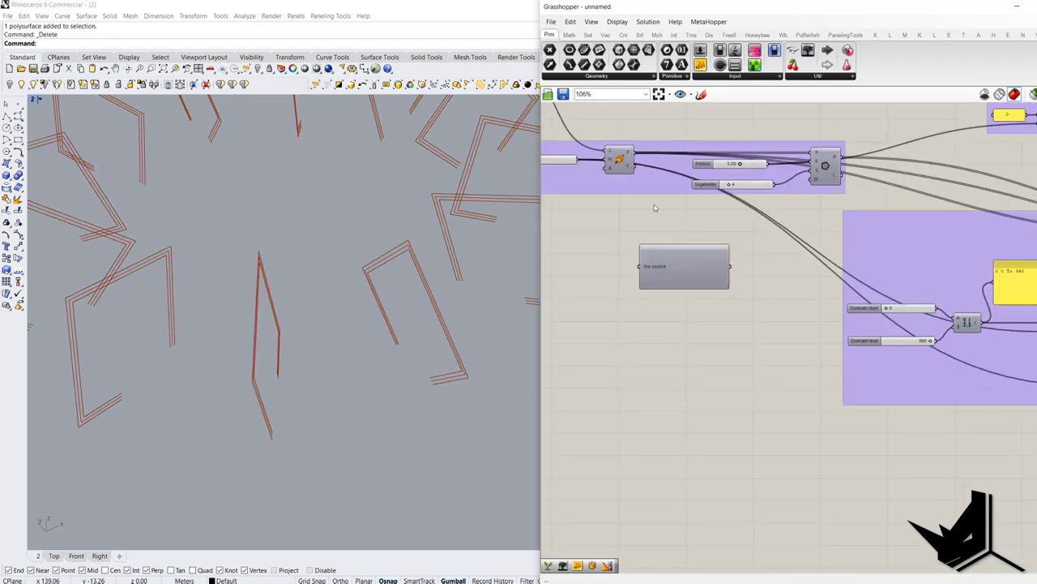
drag(635, 159, 640, 265)
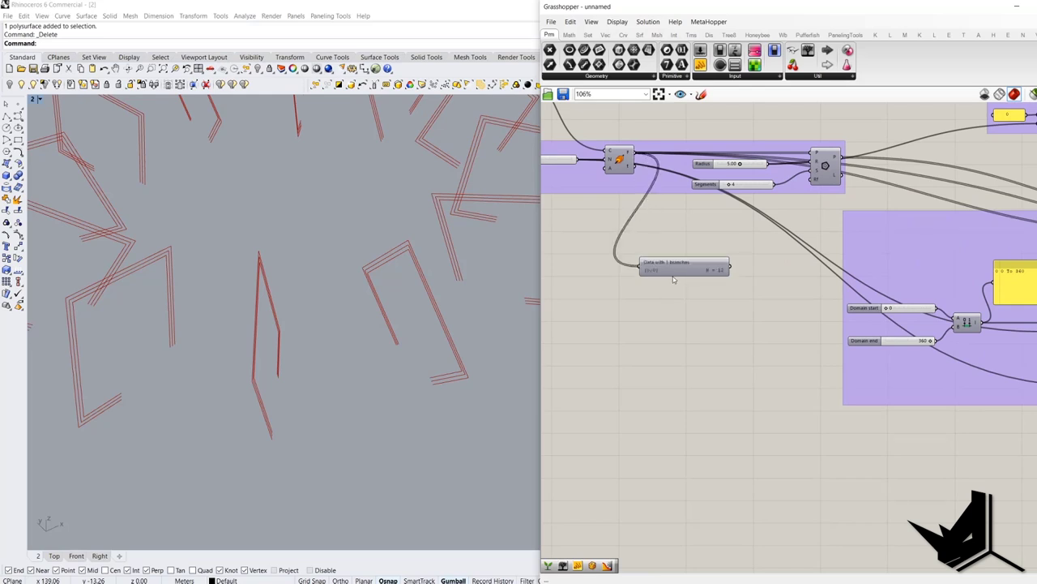
click(675, 269)
scroll(638, 332, down, 5)
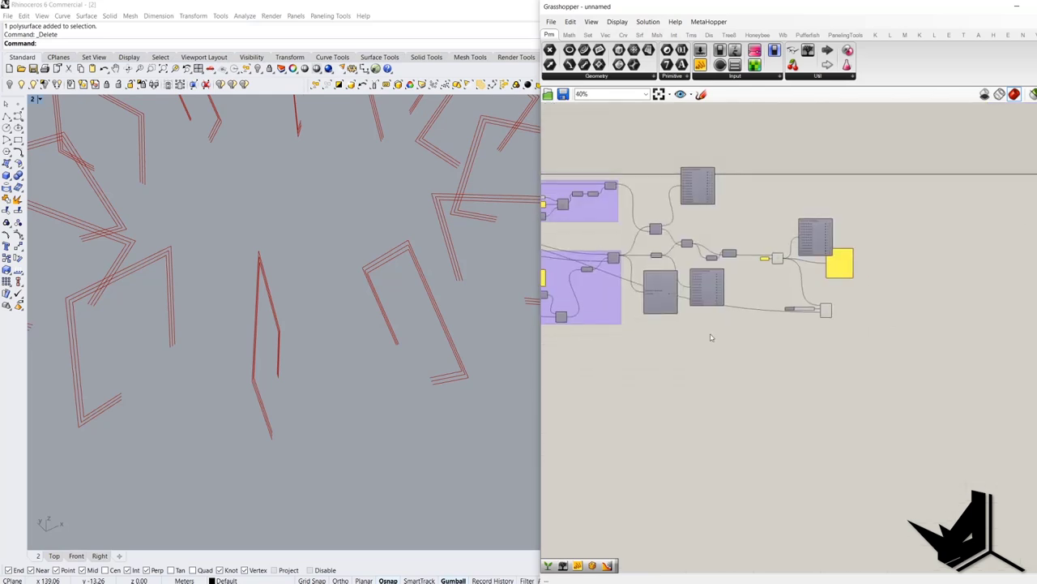
Add a Graft Tree component beside Offset Curve's plane input.
scroll(638, 332, up, 4)
scroll(798, 271, up, 3)
double_click(744, 274)
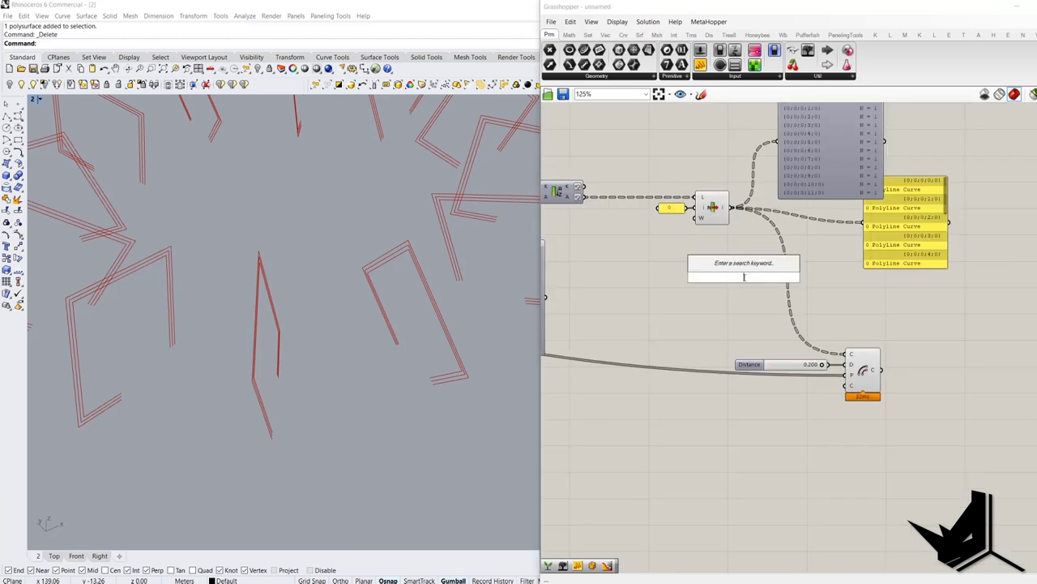
double_click(763, 383)
text(graft)
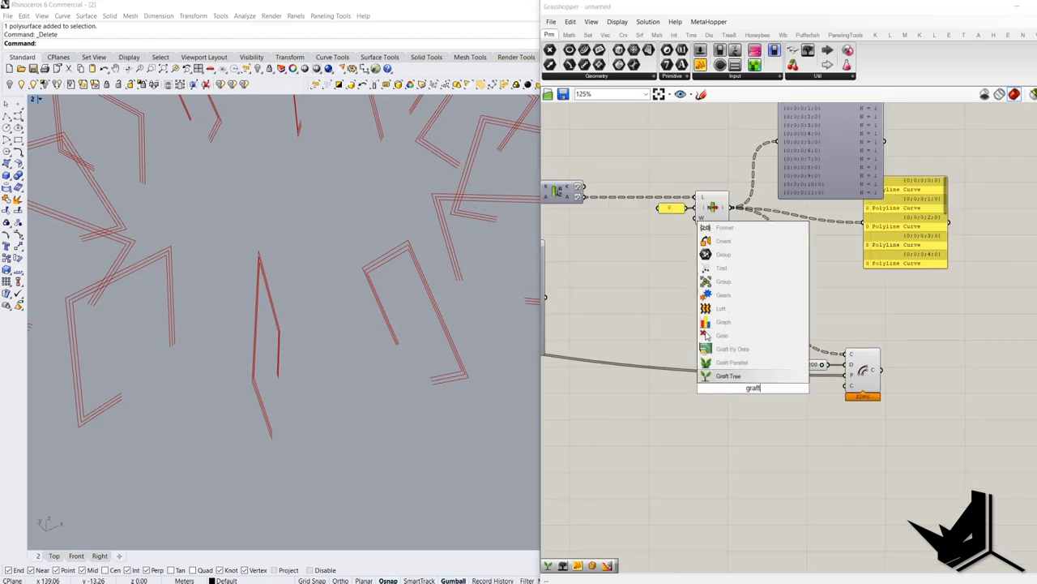
click(727, 375)
Connect Perp Frames' frames output to Graft Tree and Graft Tree's output to Offset Curve's P input, replacing the direct connection.
scroll(600, 341, down, 5)
drag(599, 340, 742, 323)
scroll(600, 340, up, 3)
scroll(729, 344, down, 4)
scroll(691, 347, up, 5)
scroll(742, 323, down, 6)
right_drag(902, 372, 856, 360)
scroll(856, 360, up, 8)
drag(888, 389, 878, 376)
drag(762, 395, 788, 398)
click(898, 369)
Turn off the preview of the Graft Tree component that carries the frames.
right_drag(780, 386, 888, 393)
scroll(888, 393, down, 2)
drag(885, 422, 790, 235)
middle_click(789, 184)
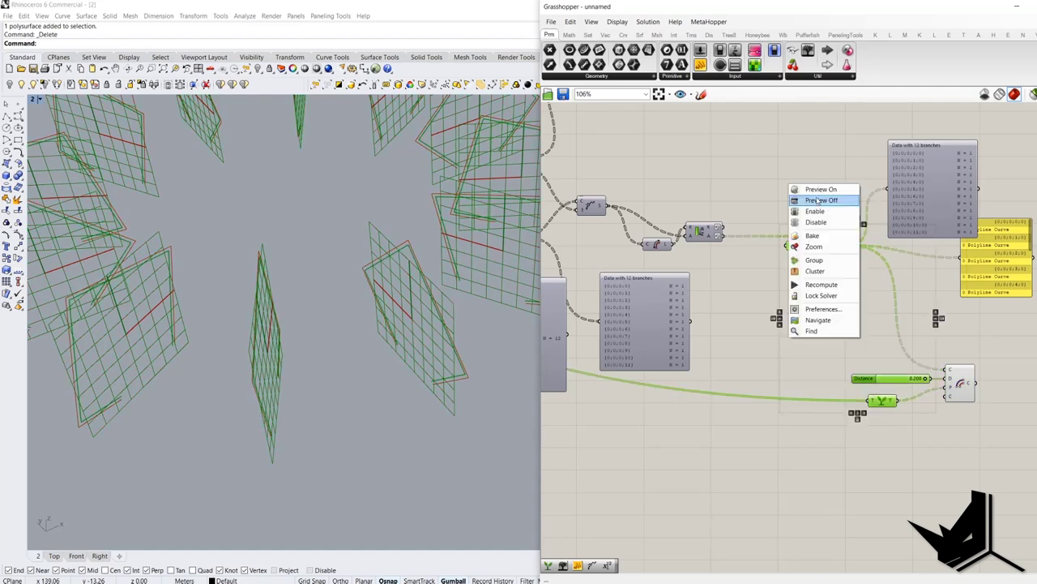
click(803, 163)
drag(885, 419, 817, 343)
middle_click(812, 339)
click(825, 355)
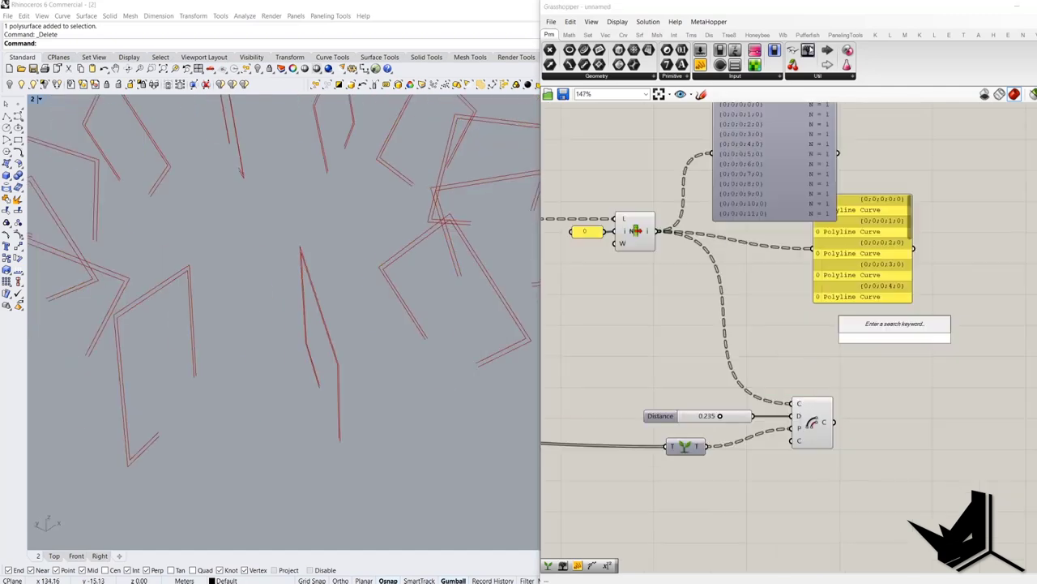
Add a Param Viewer and connect Offset Curve's C output to it.
click(810, 50)
click(947, 443)
drag(836, 422, 915, 495)
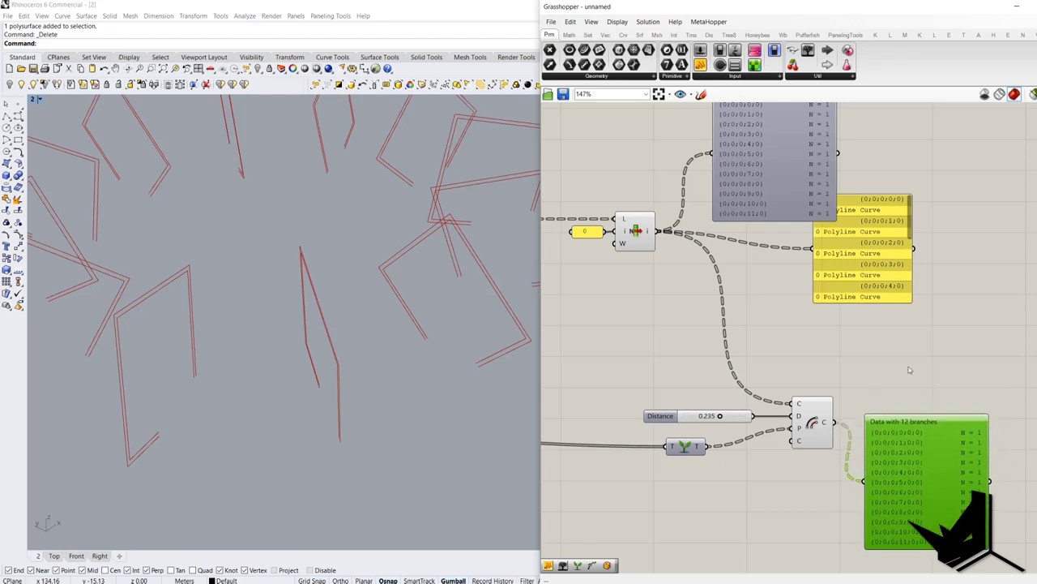
double_click(908, 358)
text(loft)
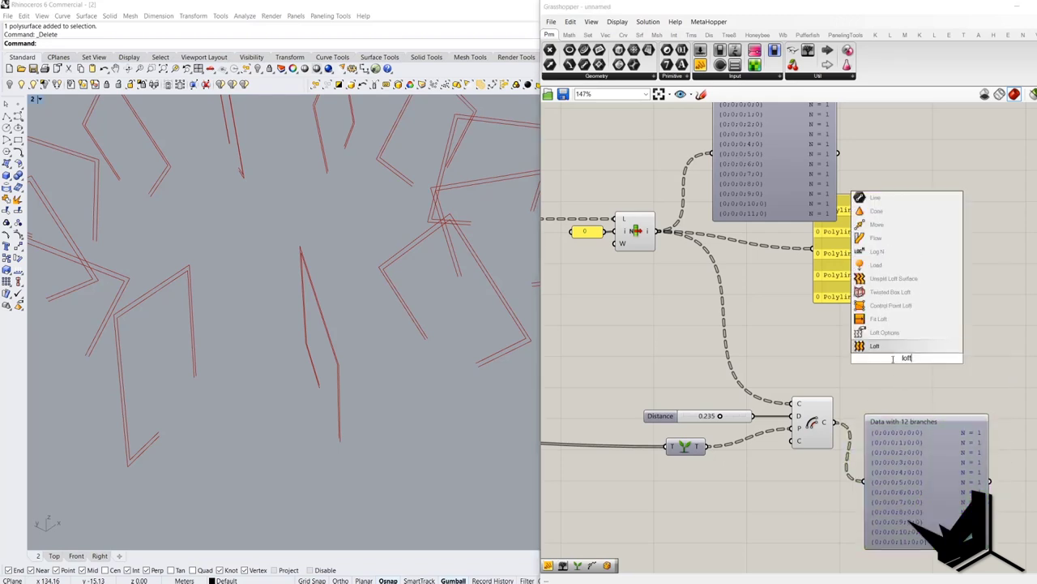
click(637, 223)
click(812, 425)
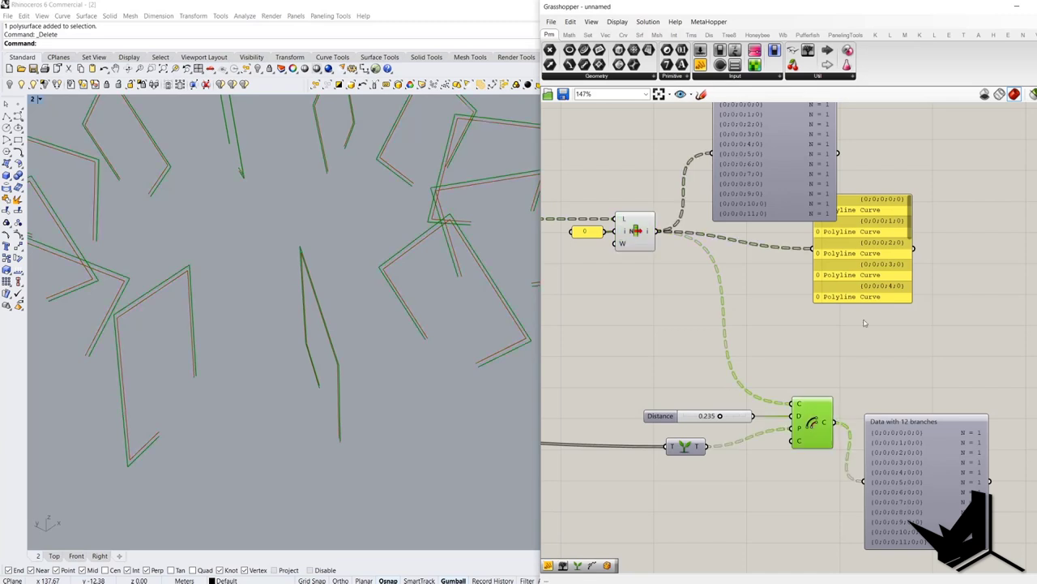
Move the polyline curve panel aside and add a Loft component between List Item and Offset Curve's outputs.
drag(877, 276, 991, 221)
double_click(891, 295)
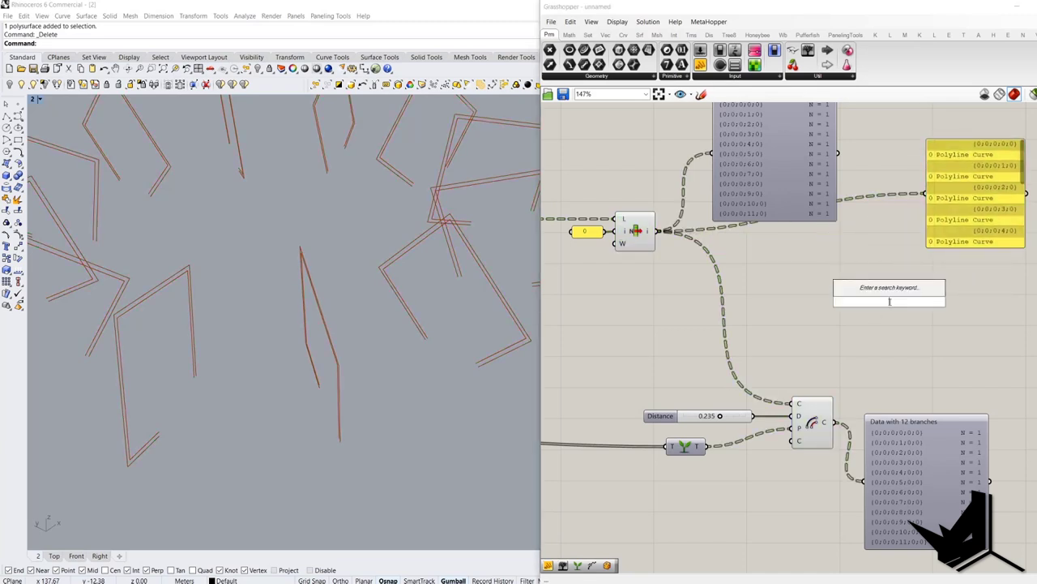
text(lo)
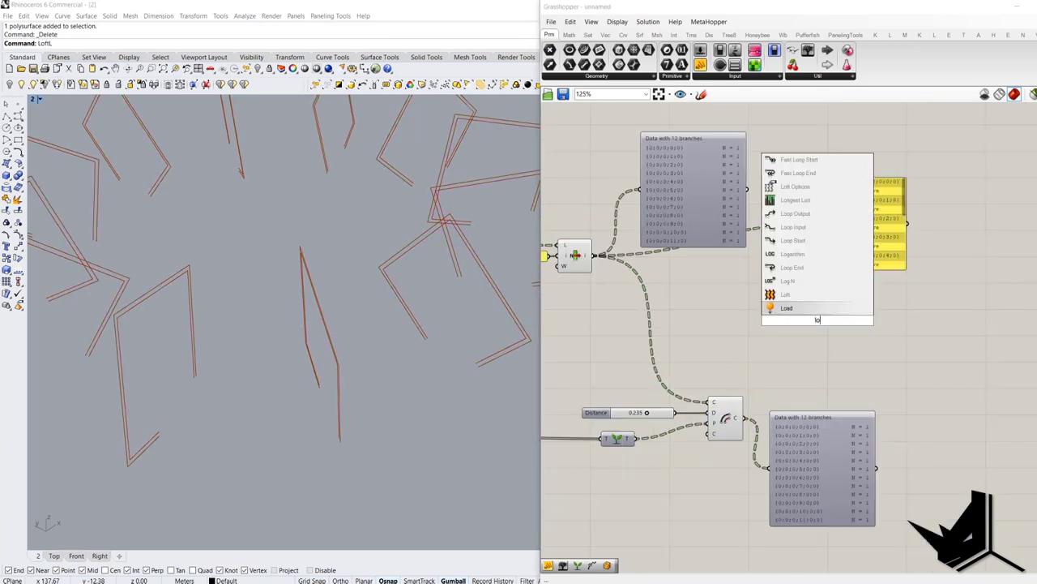
text(ft)
key(Return)
Connect both List Item's output and Offset Curve's output to Loft's curves input C.
drag(800, 317, 591, 255)
drag(745, 418, 820, 315)
click(820, 316)
right_drag(758, 314, 759, 329)
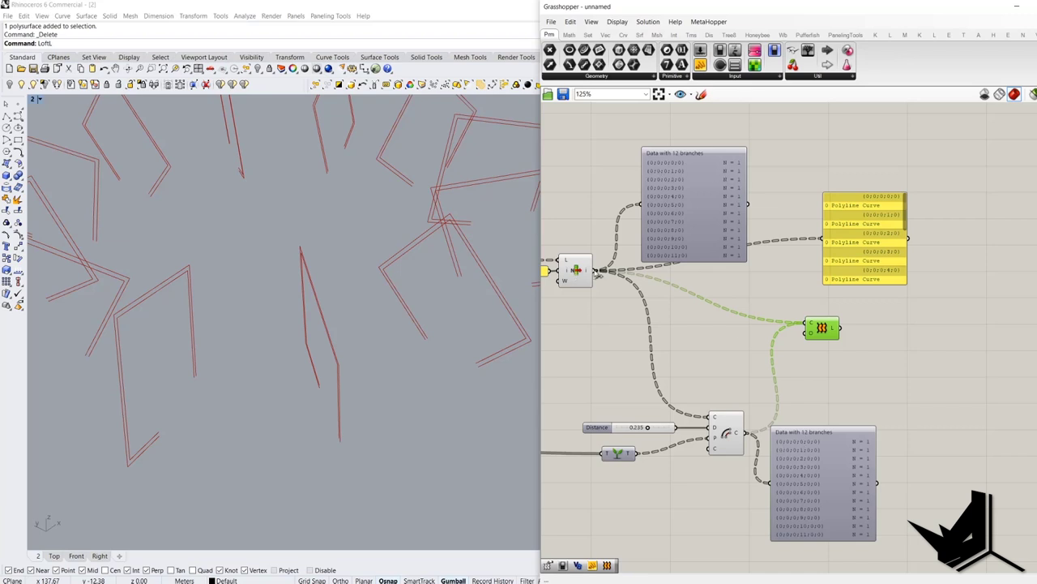
Simplify the data paths of List Item's output and Offset Curve's C output.
right_click(586, 273)
click(655, 300)
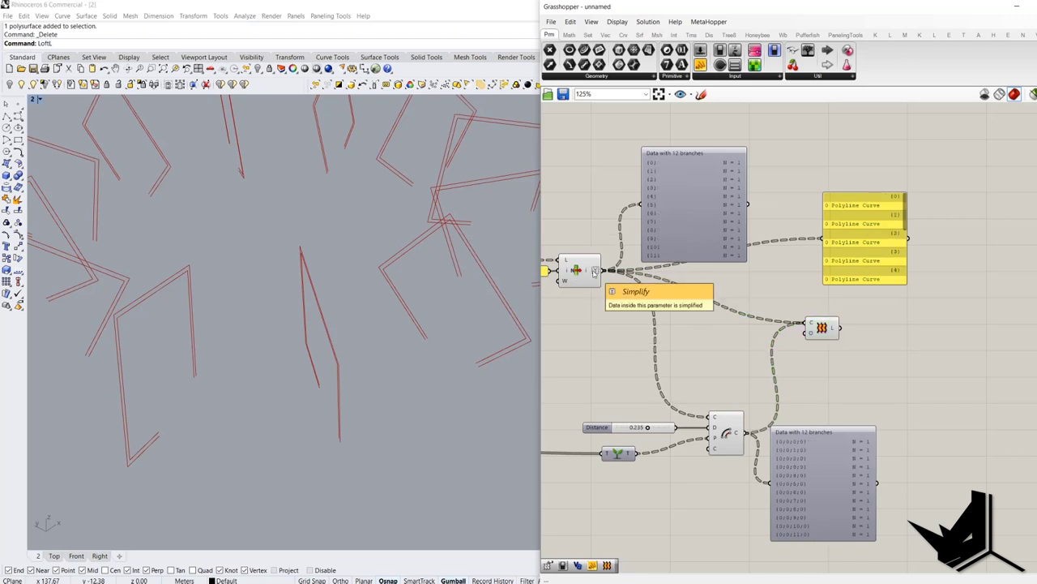
right_click(751, 435)
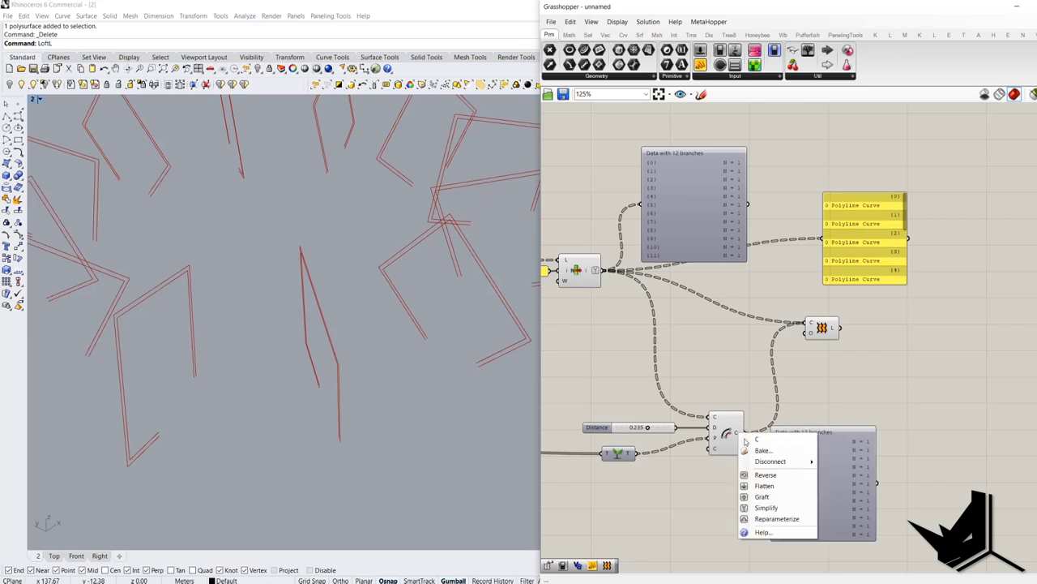
click(790, 507)
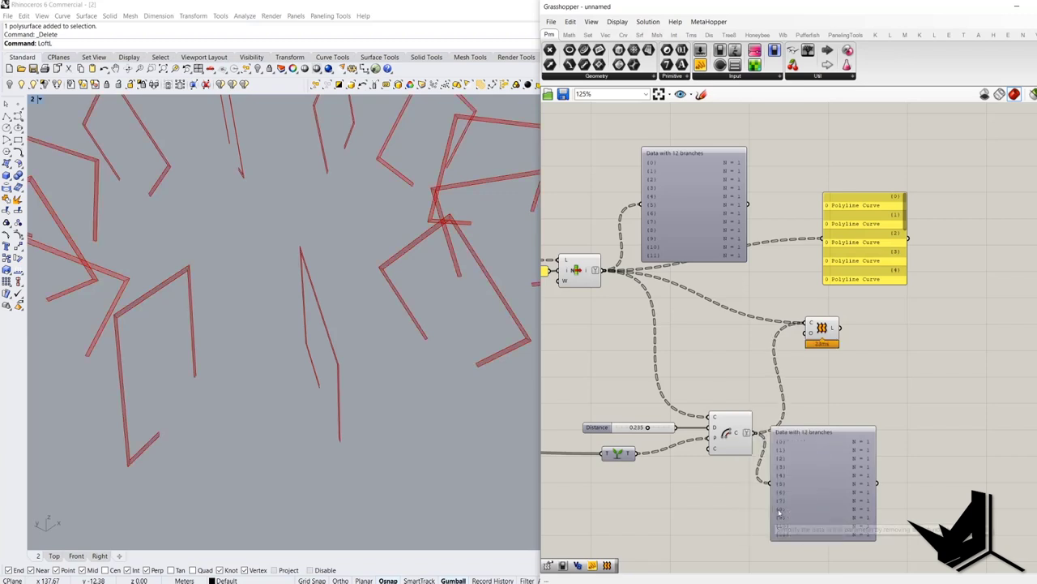
Delete both Param Viewers and the polyline curve panel around the Loft component.
click(823, 329)
scroll(814, 328, down, 1)
click(725, 228)
key(Delete)
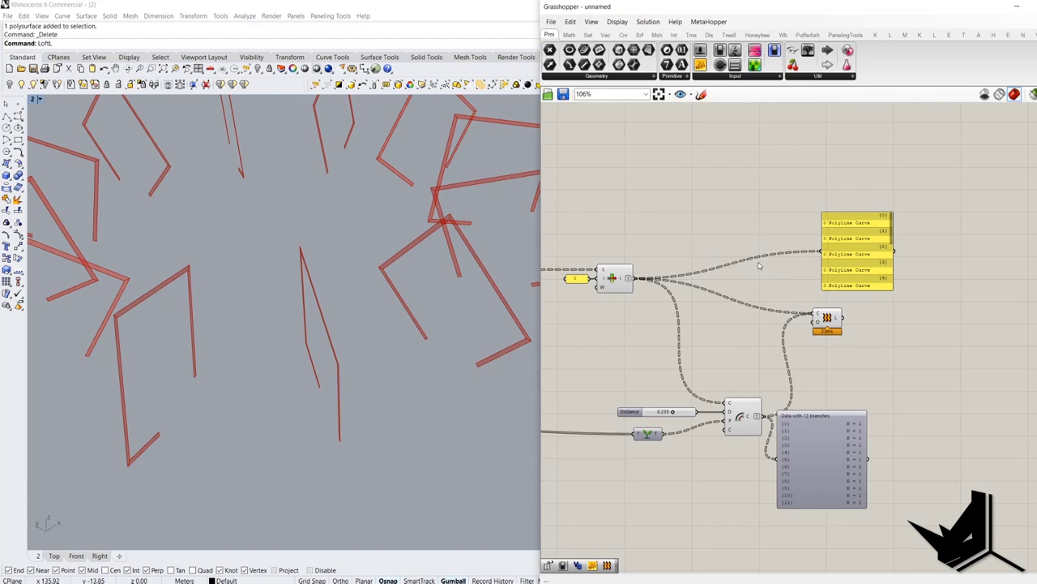
click(839, 456)
click(843, 248)
key(Delete)
click(832, 439)
key(Delete)
Move the Loft component up in line with List Item.
drag(827, 319, 827, 287)
scroll(532, 221, up, 2)
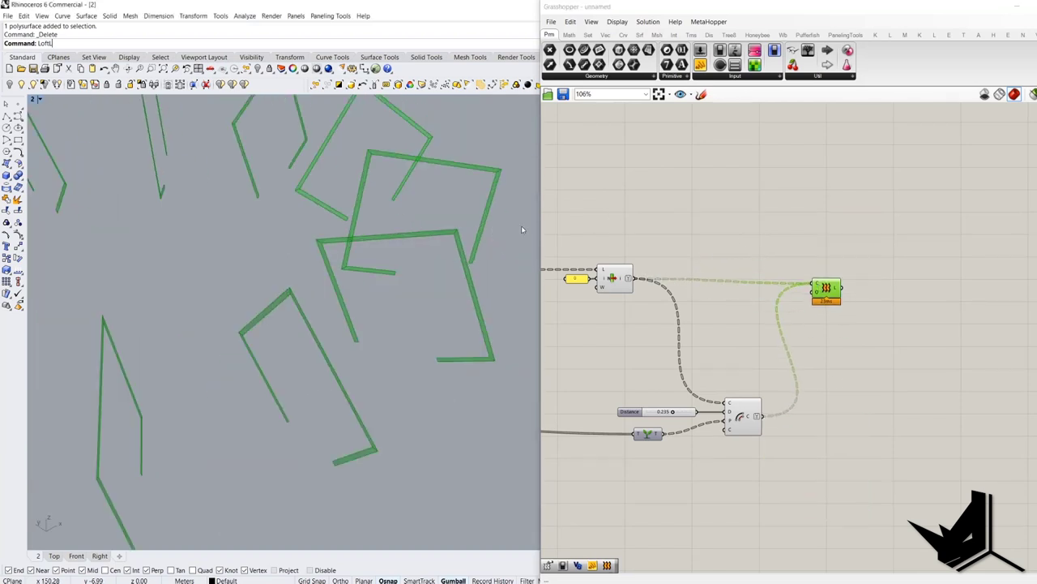
scroll(394, 280, down, 4)
right_drag(402, 265, 424, 272)
drag(830, 290, 833, 280)
Add an Extrude component and connect Loft's L output to its base input B.
click(905, 301)
double_click(906, 301)
text(ex)
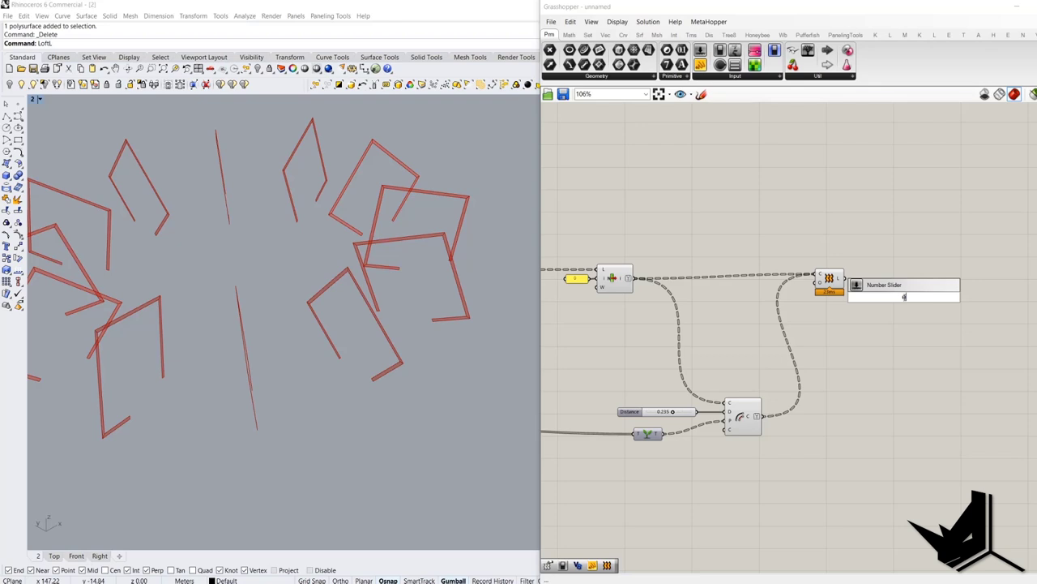
text(tr)
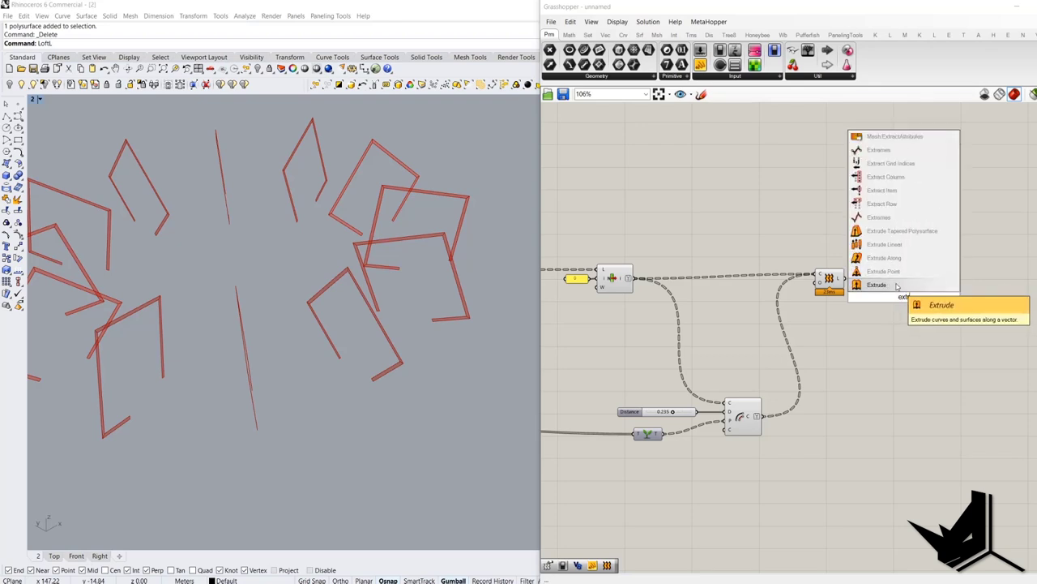
click(896, 285)
drag(890, 293, 851, 280)
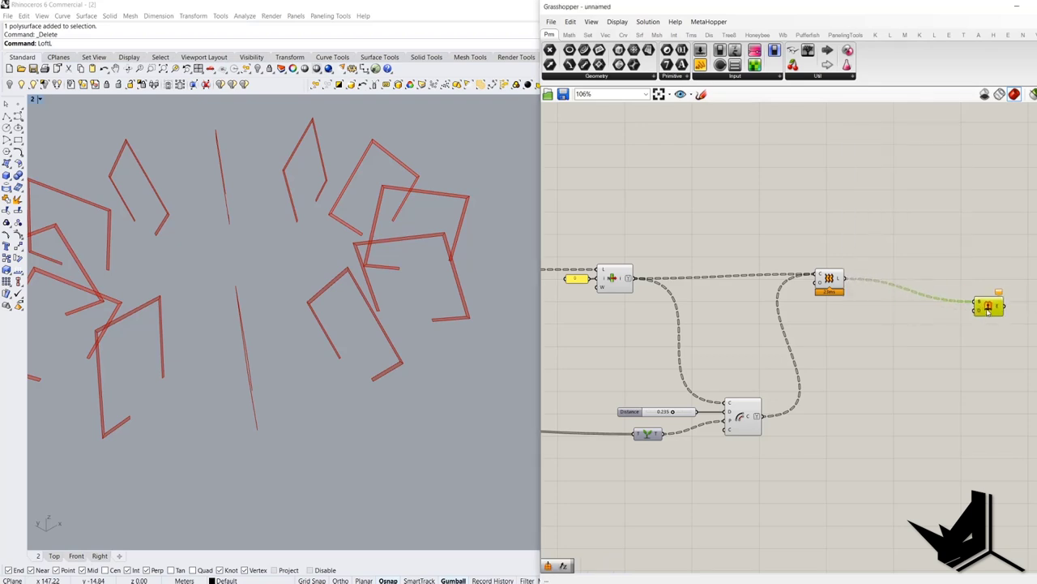
scroll(707, 310, down, 3)
right_drag(423, 312, 302, 144)
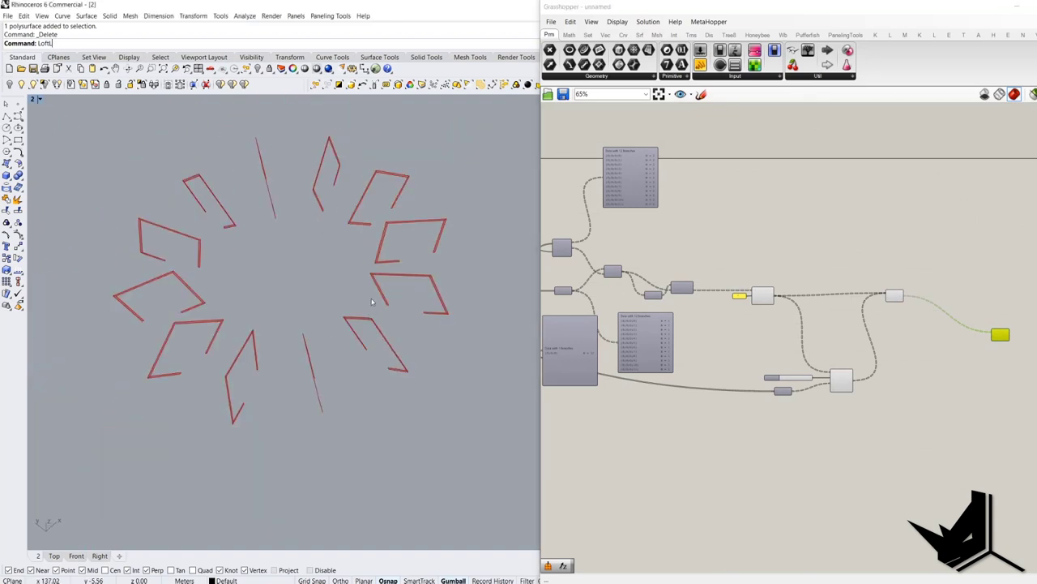
right_drag(355, 265, 368, 327)
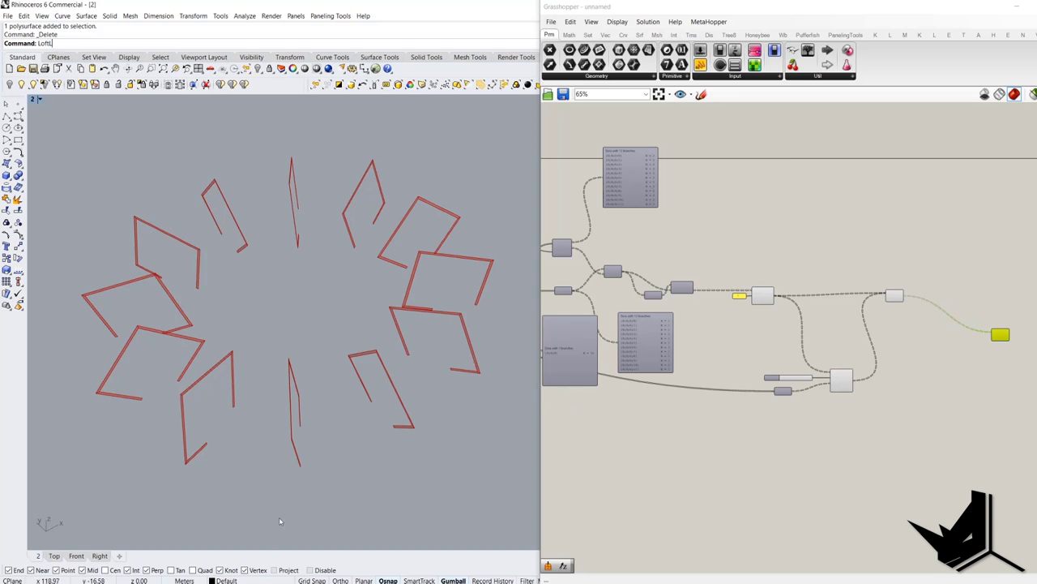
key(Print)
drag(50, 94, 530, 551)
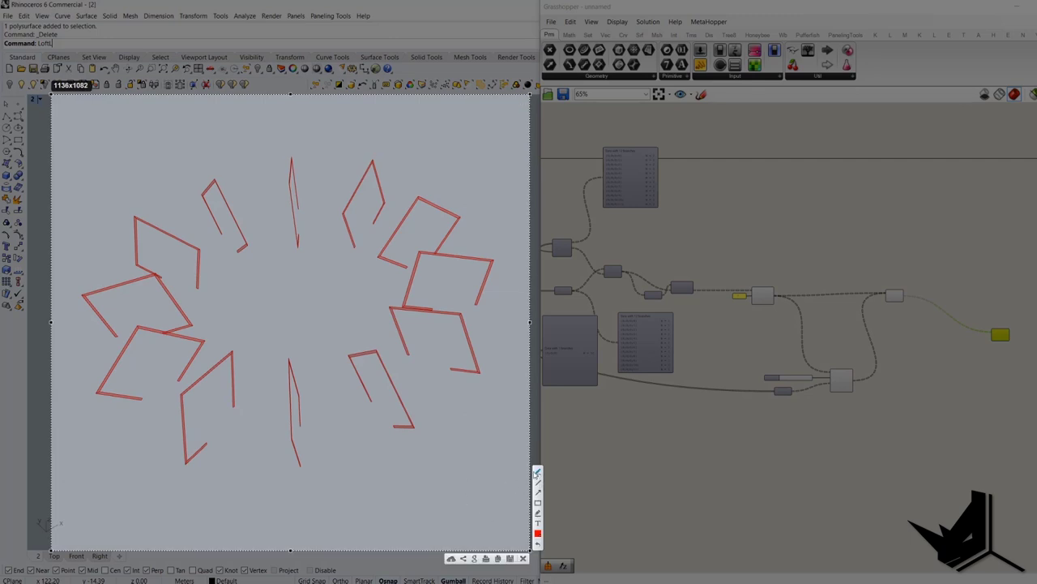
mouse_move(280, 353)
mouse_down()
mouse_move(329, 476)
mouse_move(291, 352)
mouse_up()
key(ctrl+z)
drag(297, 420, 324, 419)
mouse_move(382, 396)
mouse_down()
mouse_move(440, 339)
mouse_move(445, 316)
mouse_up()
key(Escape)
Add a Horizontal Frames component, feeding its C input from the circle component's output and its N input from the Count slider.
right_drag(600, 337, 894, 321)
scroll(896, 322, down, 5)
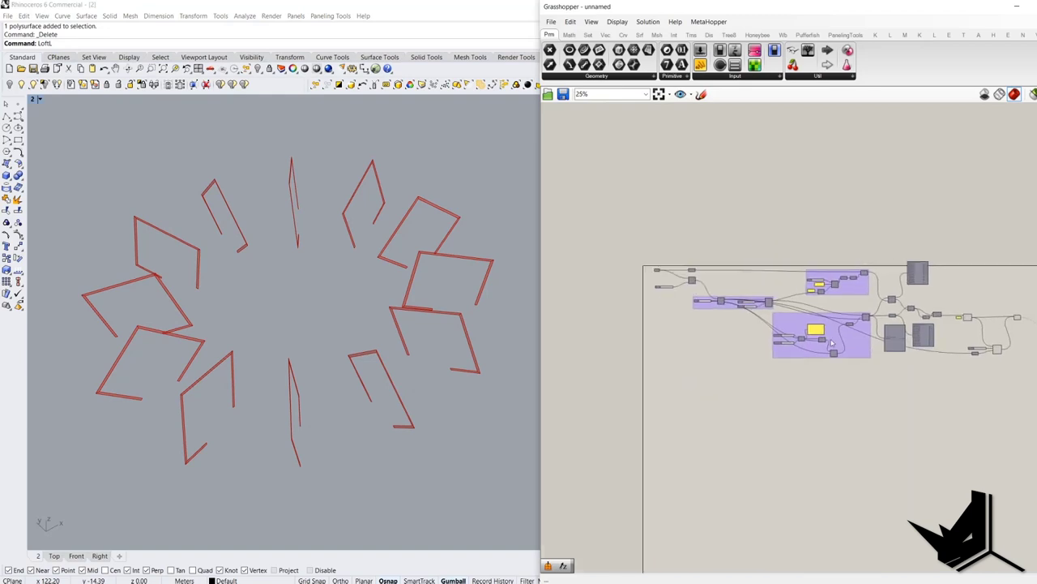
scroll(652, 312, up, 5)
scroll(770, 299, up, 3)
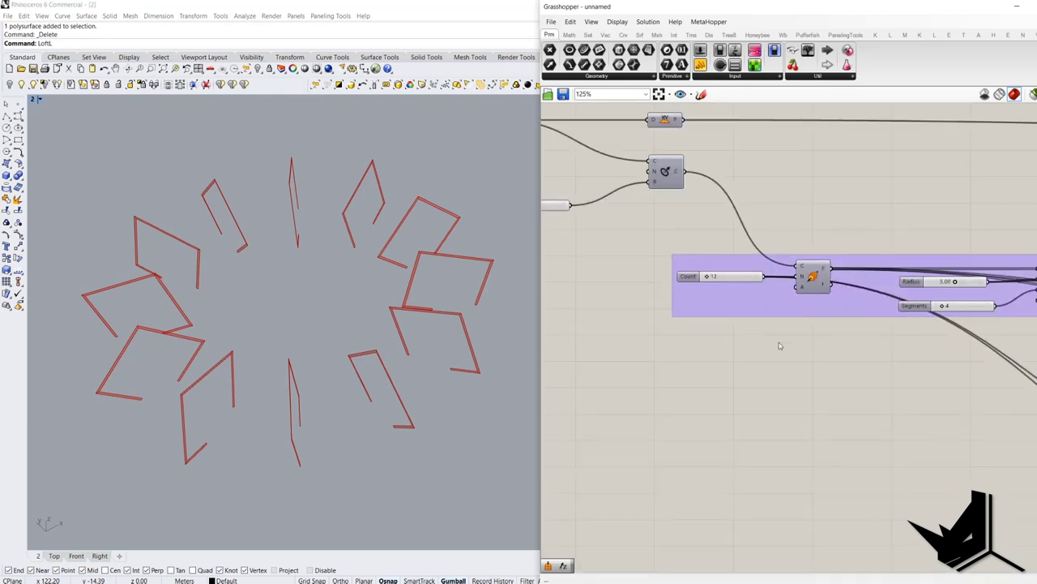
double_click(821, 373)
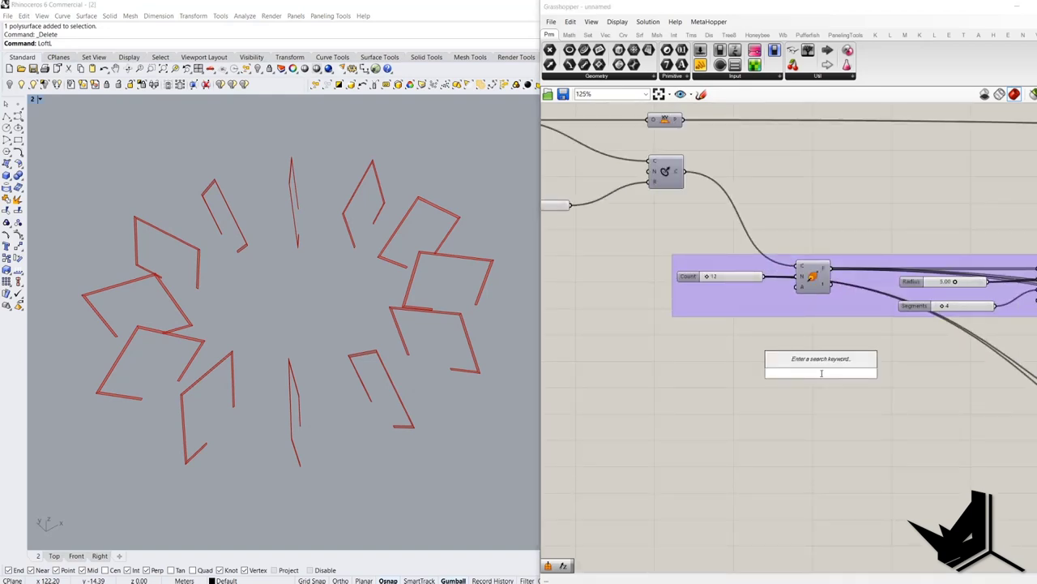
text(h)
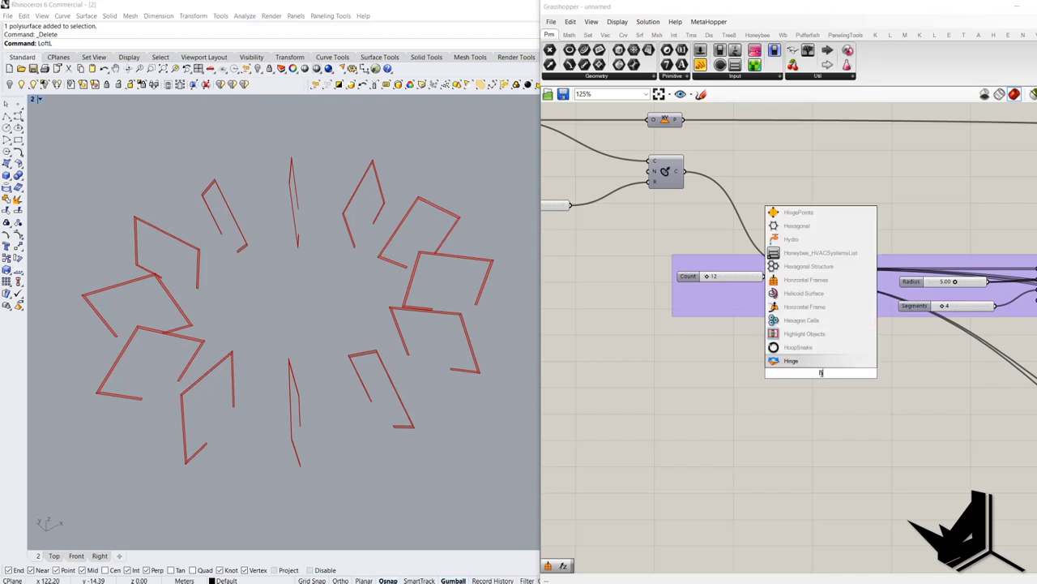
text(ori)
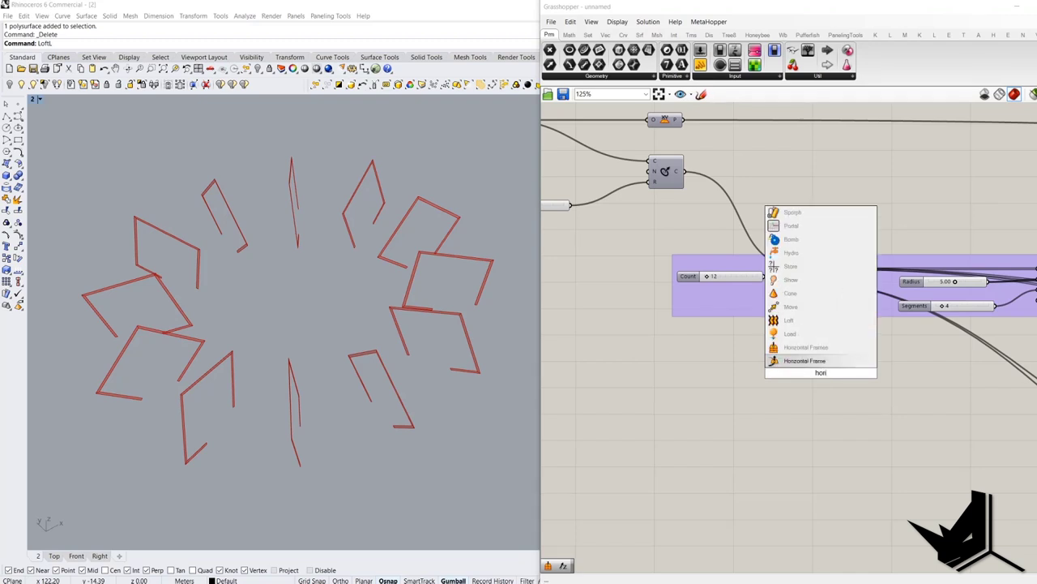
click(799, 348)
drag(805, 369, 685, 176)
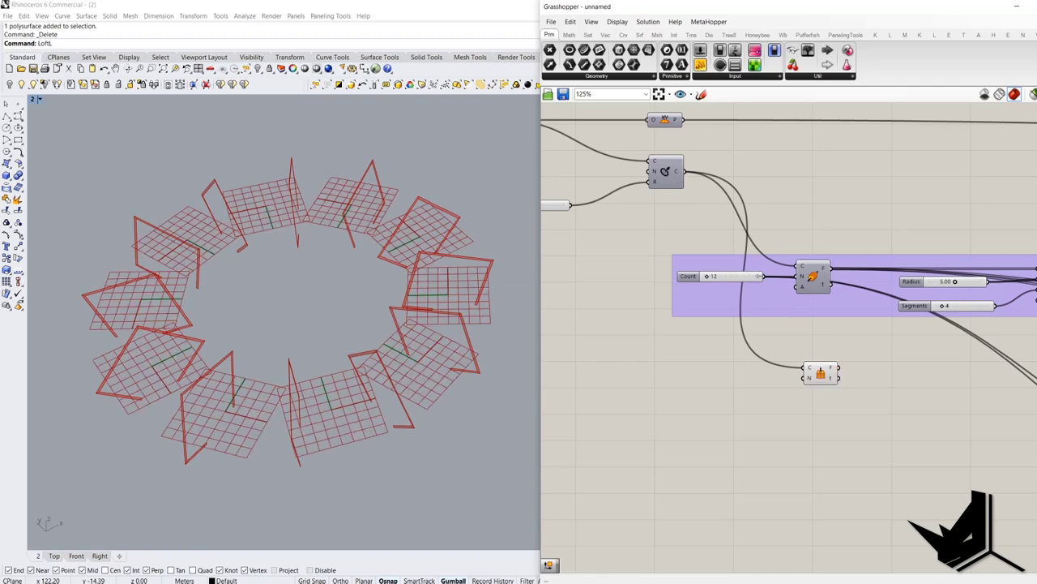
drag(768, 279, 805, 377)
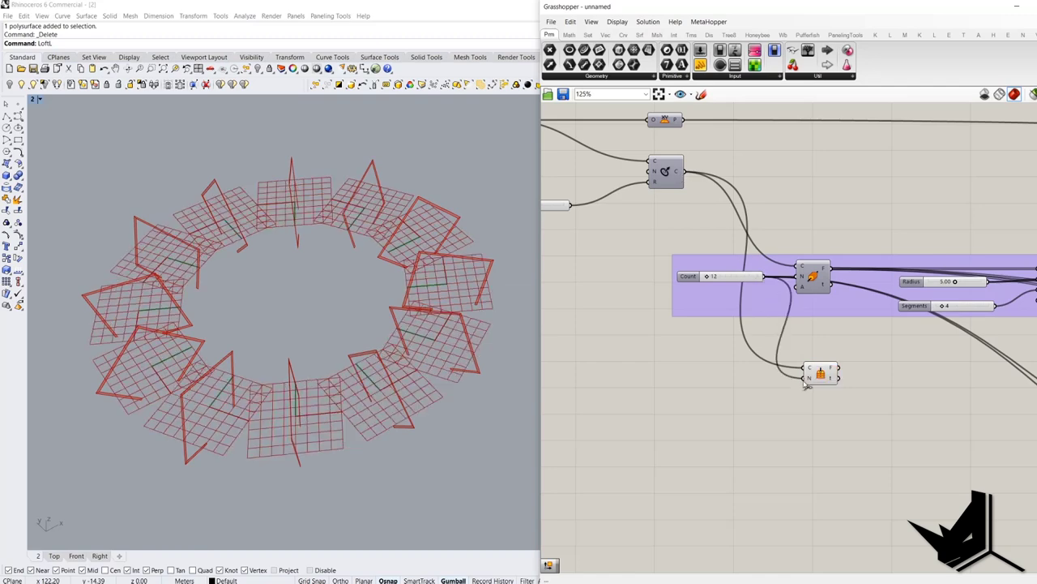
Add a Deconstruct Plane component and connect Horizontal Frames' F output to its P input.
right_drag(404, 377, 371, 369)
scroll(361, 505, up, 3)
scroll(348, 377, up, 2)
scroll(348, 377, down, 4)
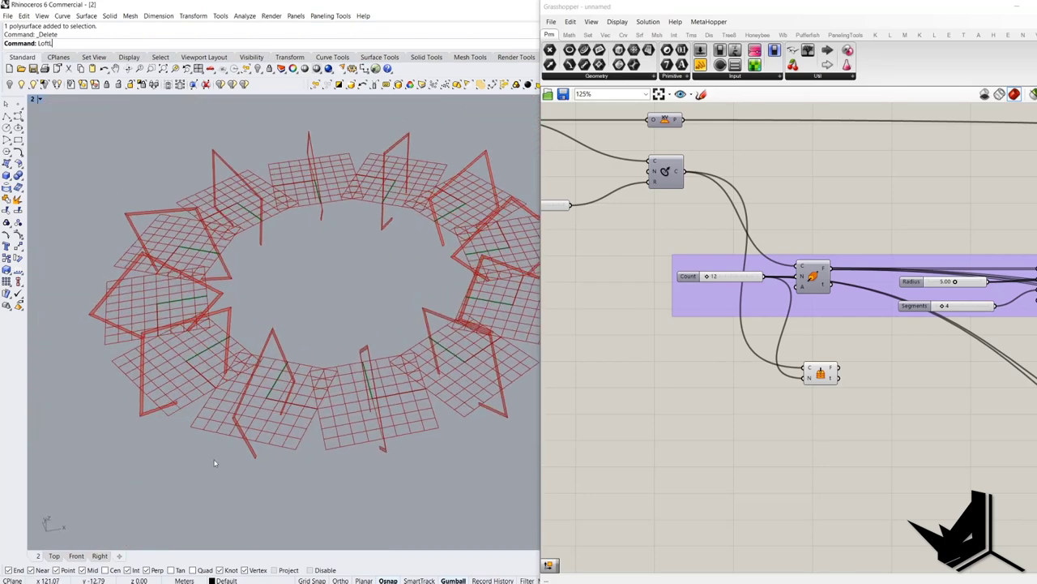
scroll(292, 372, up, 4)
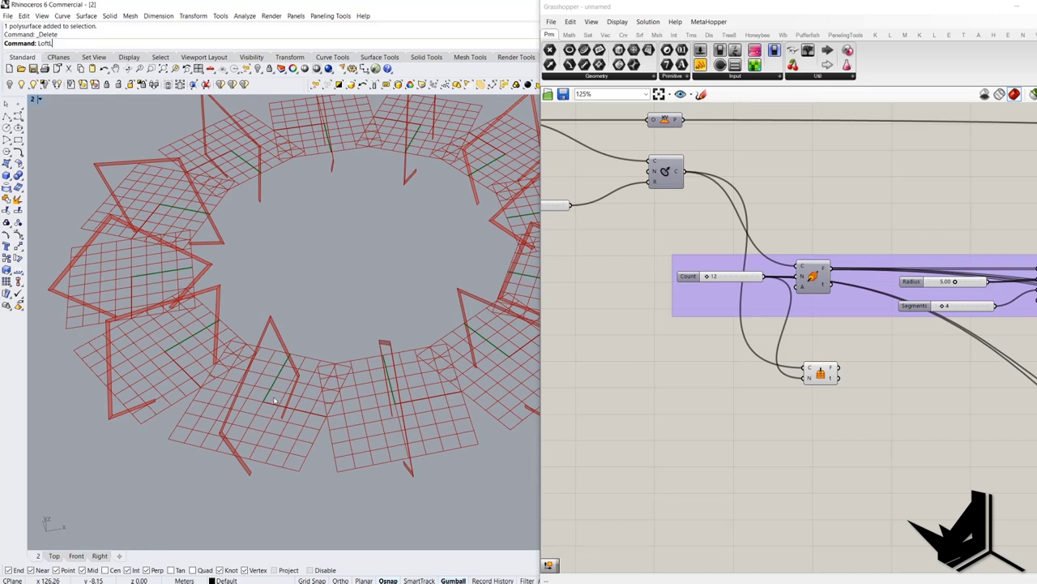
right_drag(271, 400, 255, 405)
double_click(889, 425)
text(decon)
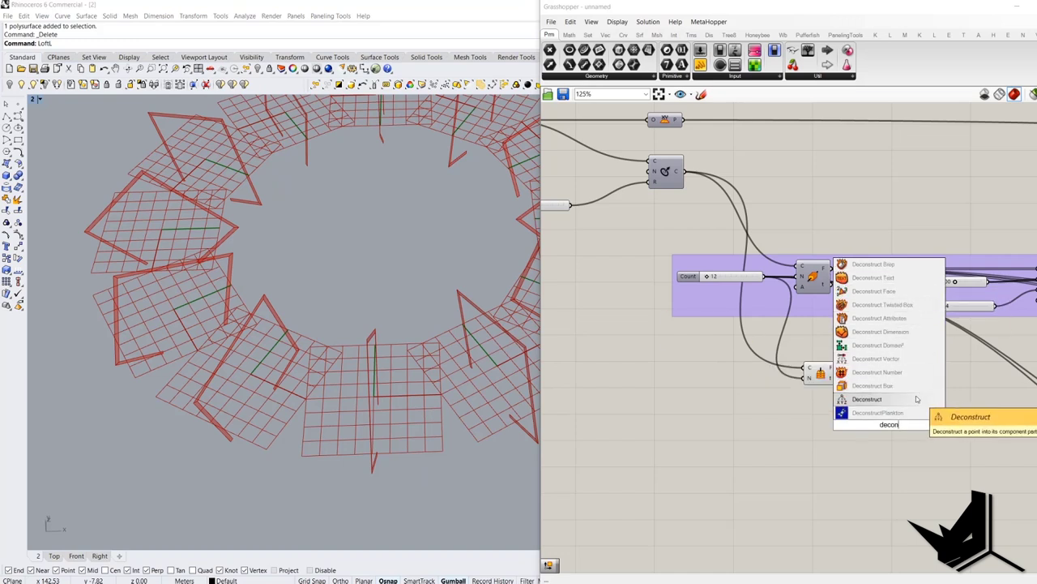
text(s)
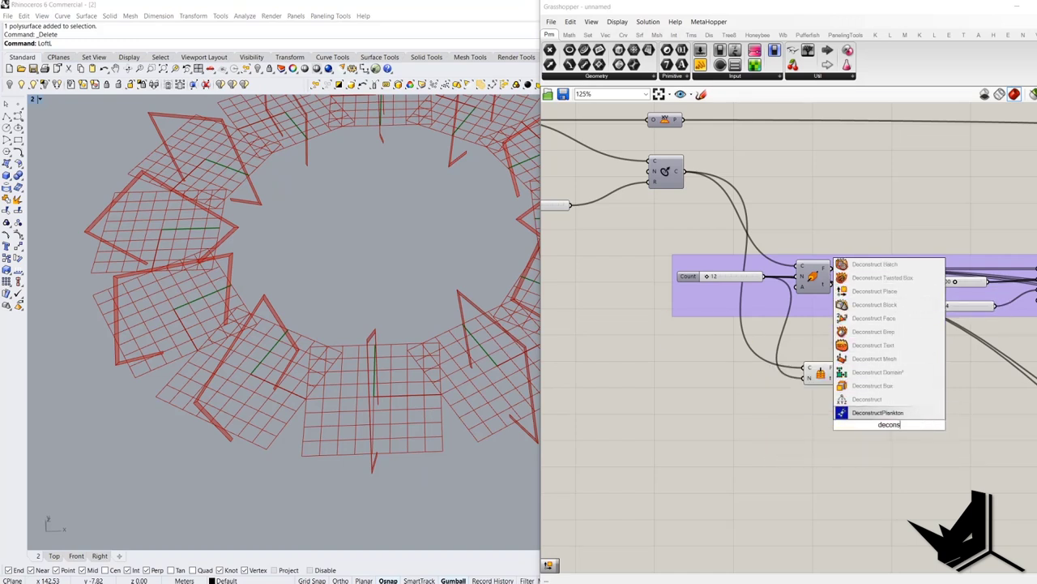
text(truct plane)
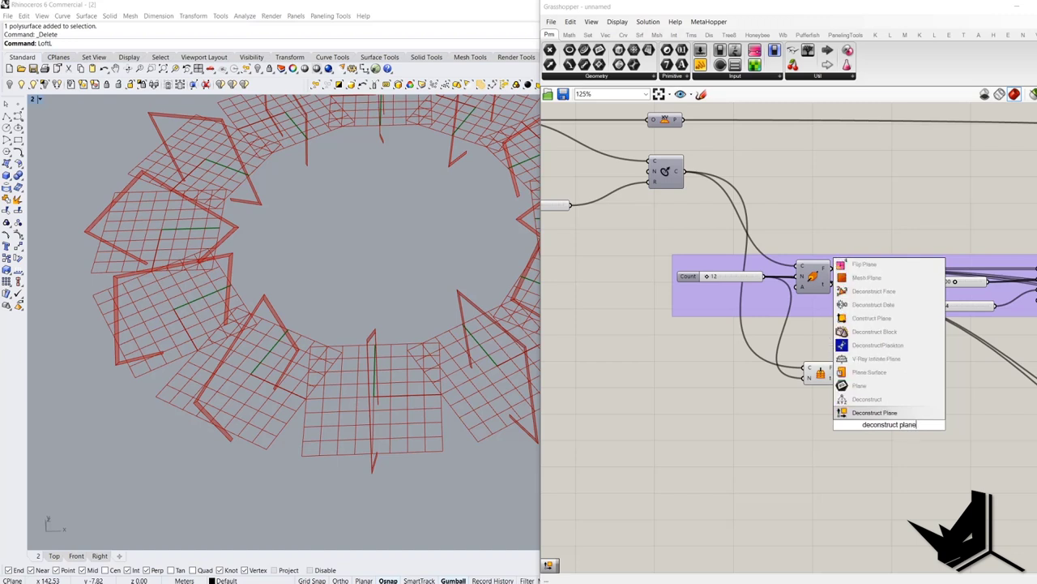
click(931, 414)
drag(839, 368, 883, 430)
Add an Amplitude component and connect Deconstruct Plane's X output to its V input.
double_click(903, 428)
text(amplitu)
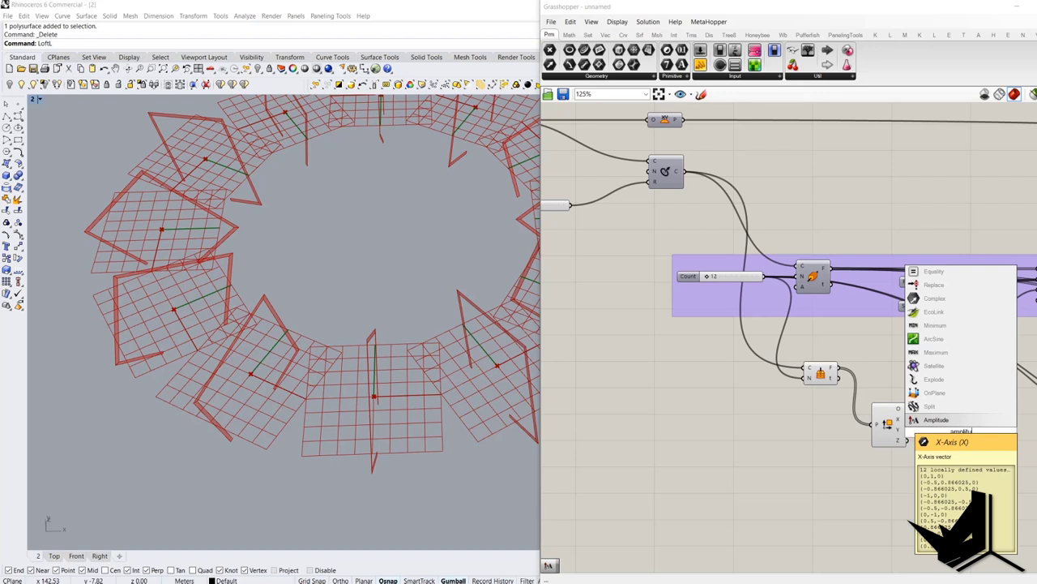
click(931, 420)
drag(930, 426, 955, 418)
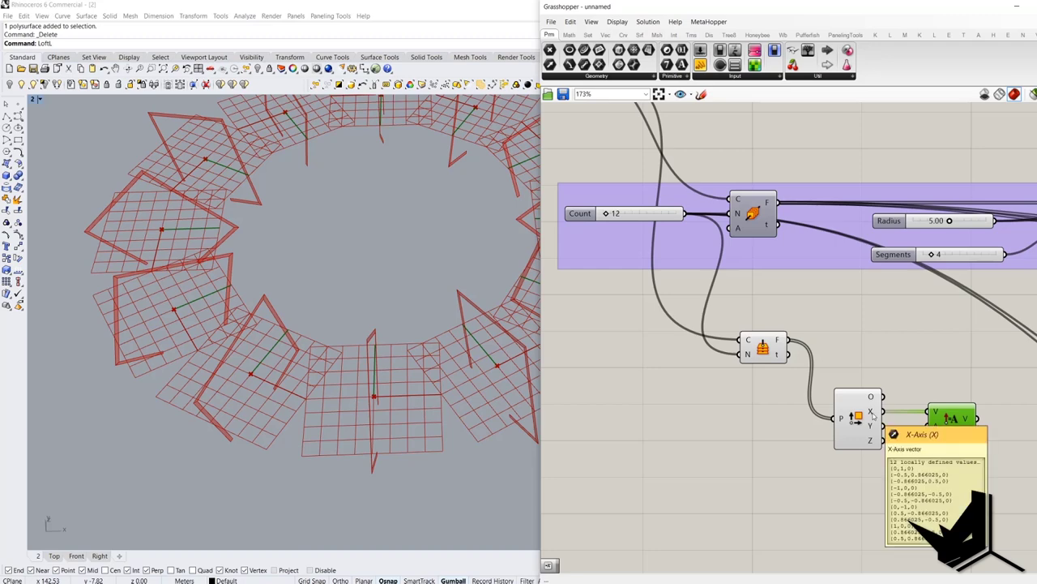
Move Horizontal Frames, Deconstruct Plane and Amplitude above the Loft component, with Amplitude spaced further from Deconstruct Plane.
drag(985, 495, 744, 345)
drag(757, 346, 971, 356)
scroll(756, 393, down, 10)
scroll(916, 436, up, 4)
scroll(971, 357, up, 6)
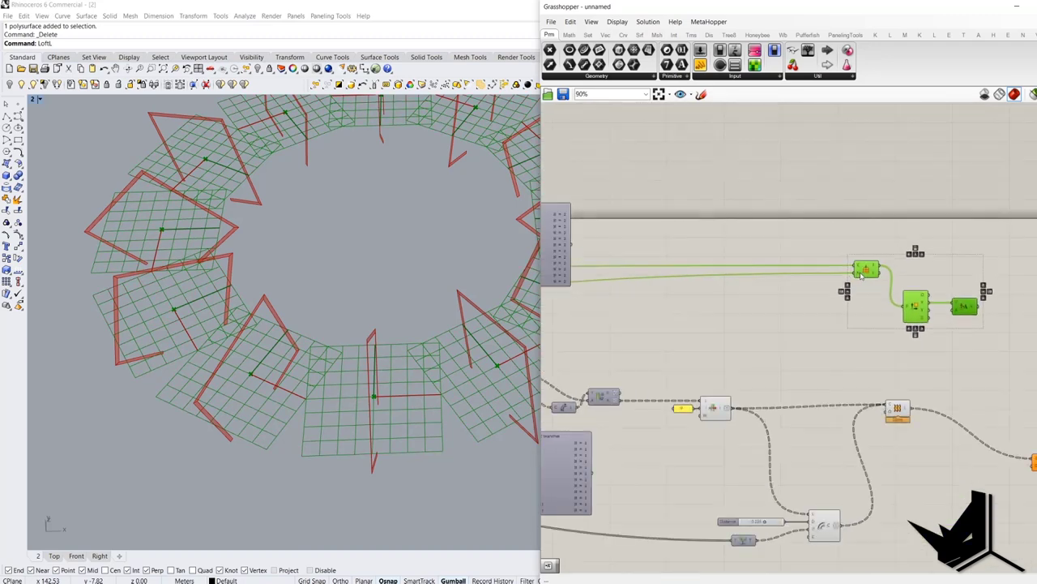
click(924, 348)
drag(875, 336, 979, 333)
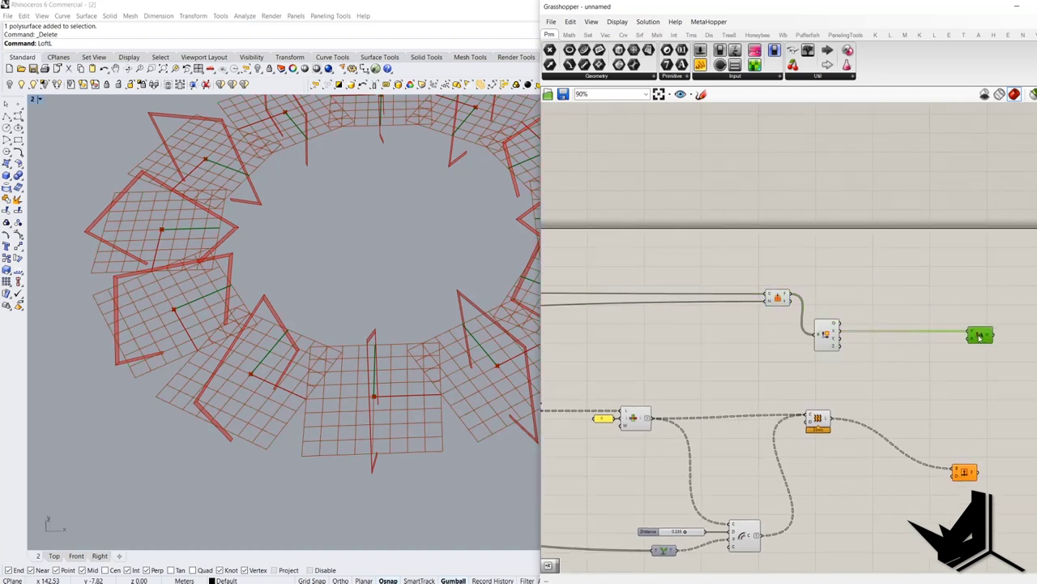
Add a number slider from 0 to 0.30 for Amplitude's A input and connect Amplitude's V output to Extrude's D input.
double_click(902, 359)
text(0<0.30)
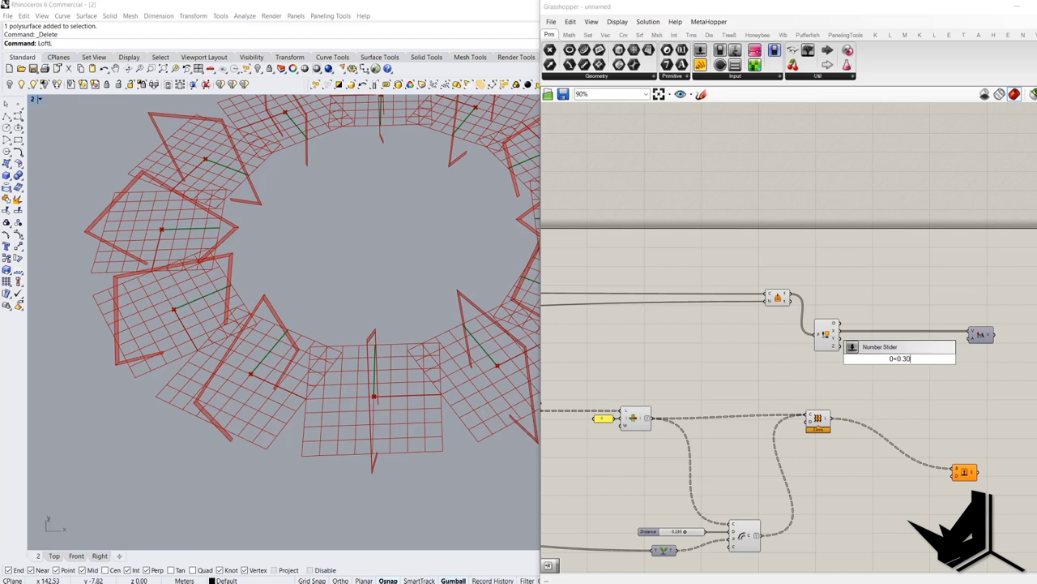
key(Return)
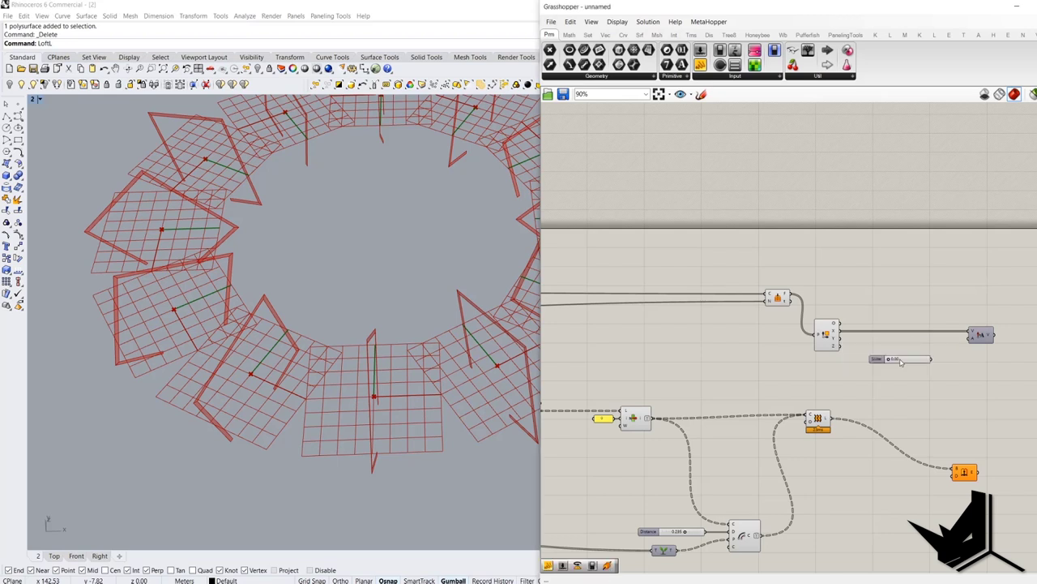
scroll(931, 362, up, 3)
drag(978, 342, 996, 325)
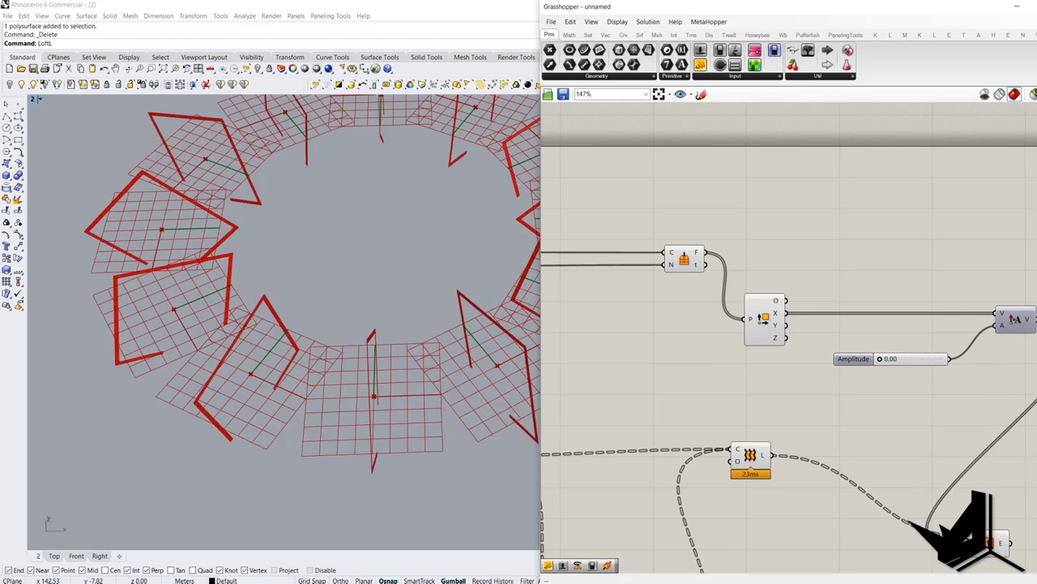
Set the Amplitude slider to 0.13.
right_drag(454, 355, 315, 333)
scroll(284, 313, up, 3)
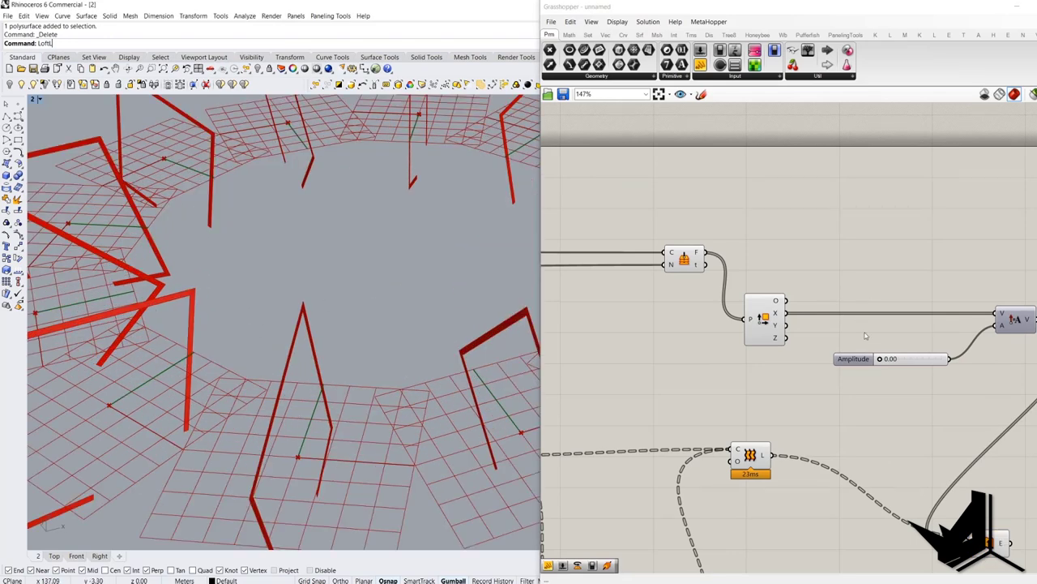
drag(880, 359, 908, 361)
Add a Param Viewer and connect Amplitude's V output to it.
right_drag(828, 271, 681, 290)
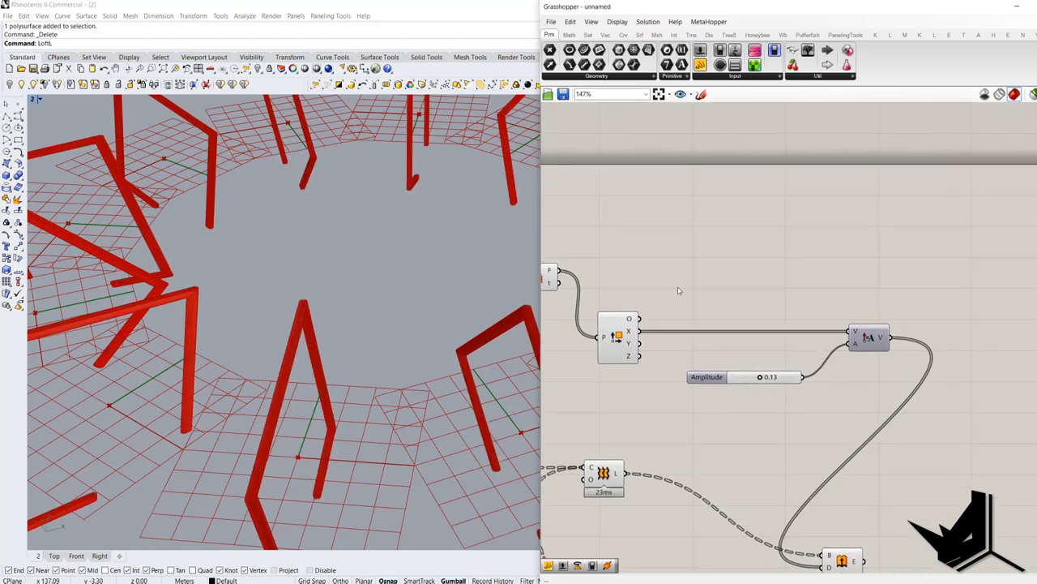
scroll(674, 288, down, 1)
drag(808, 50, 952, 312)
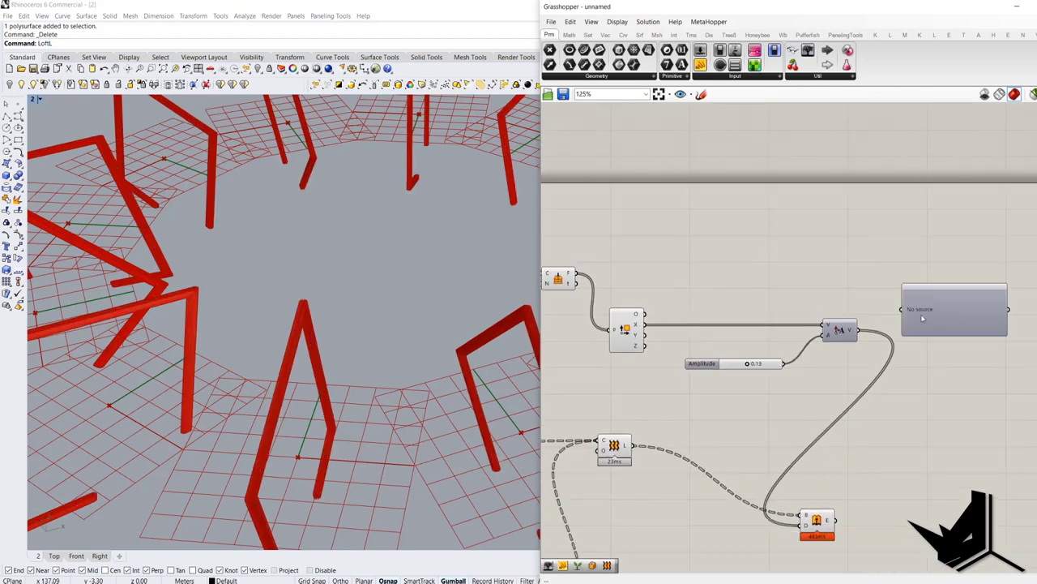
drag(862, 330, 902, 309)
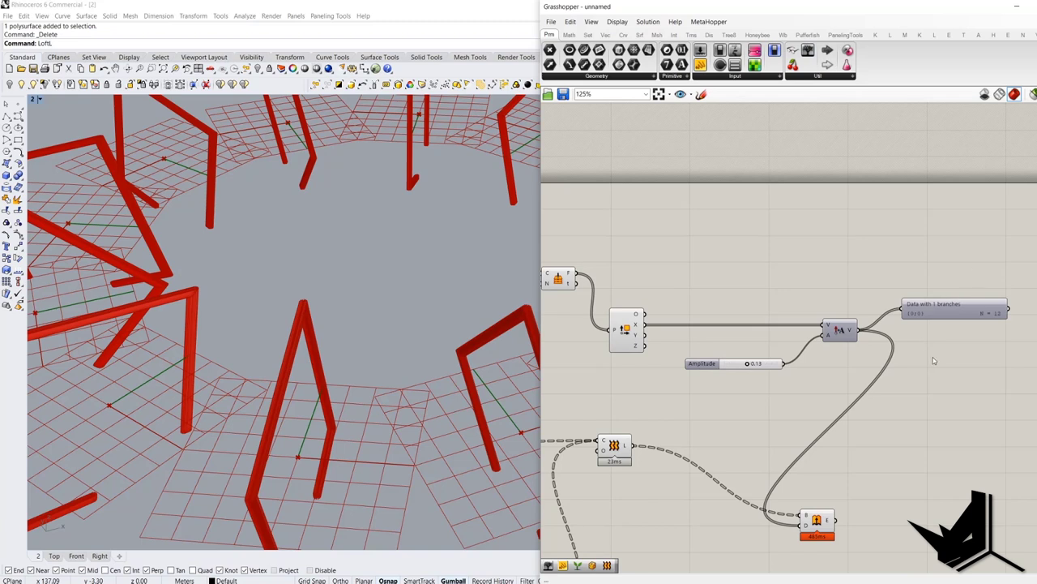
Add a Graft Tree and route Amplitude's V output through it into Extrude's D input.
double_click(933, 361)
double_click(931, 376)
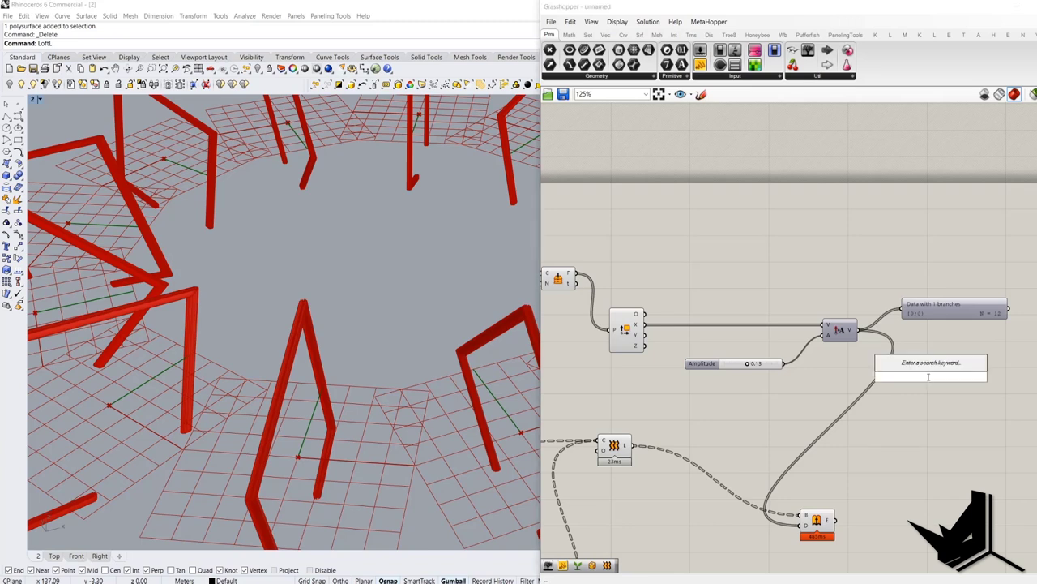
text(gra)
click(932, 383)
double_click(942, 385)
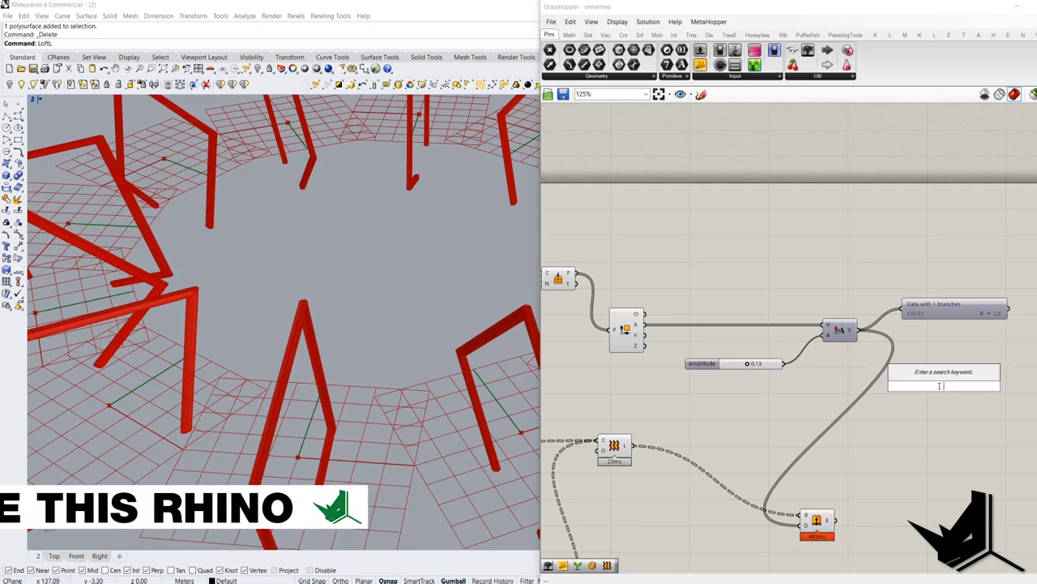
text(gra)
key(Return)
drag(858, 330, 803, 516)
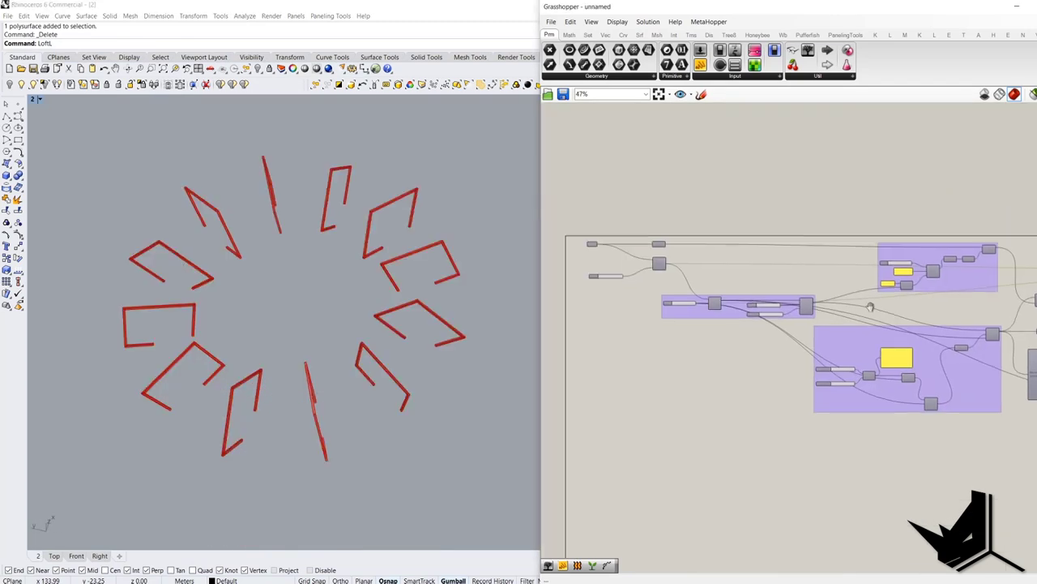
Set the Count slider for the frames along the base circle to 200.
scroll(706, 283, up, 3)
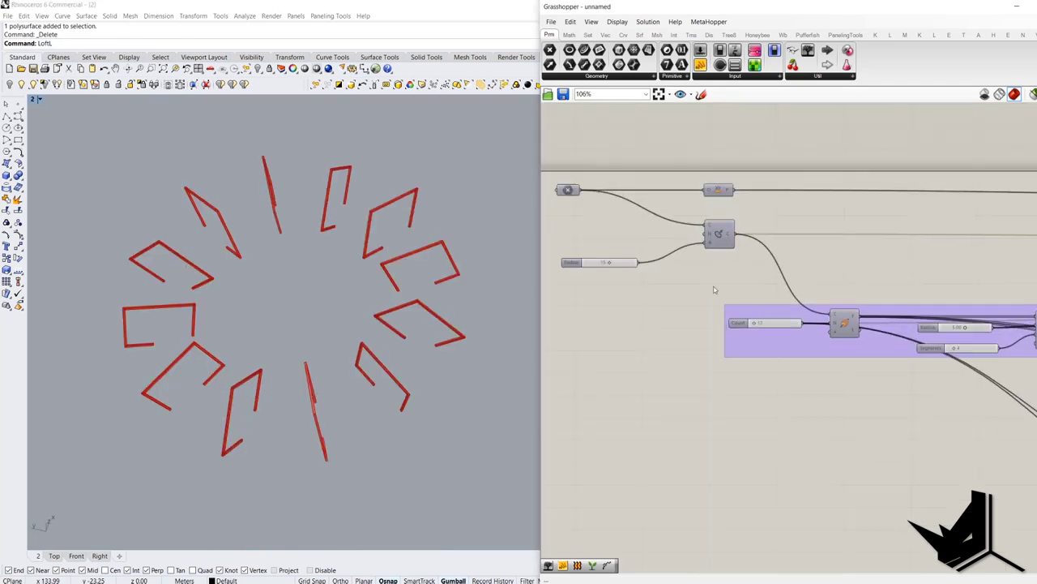
double_click(766, 323)
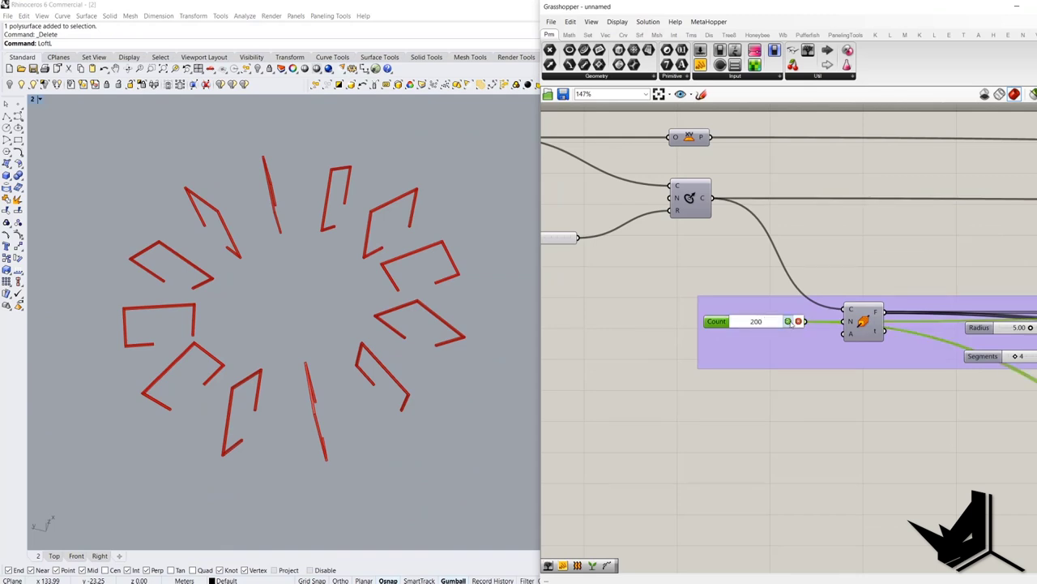
click(789, 322)
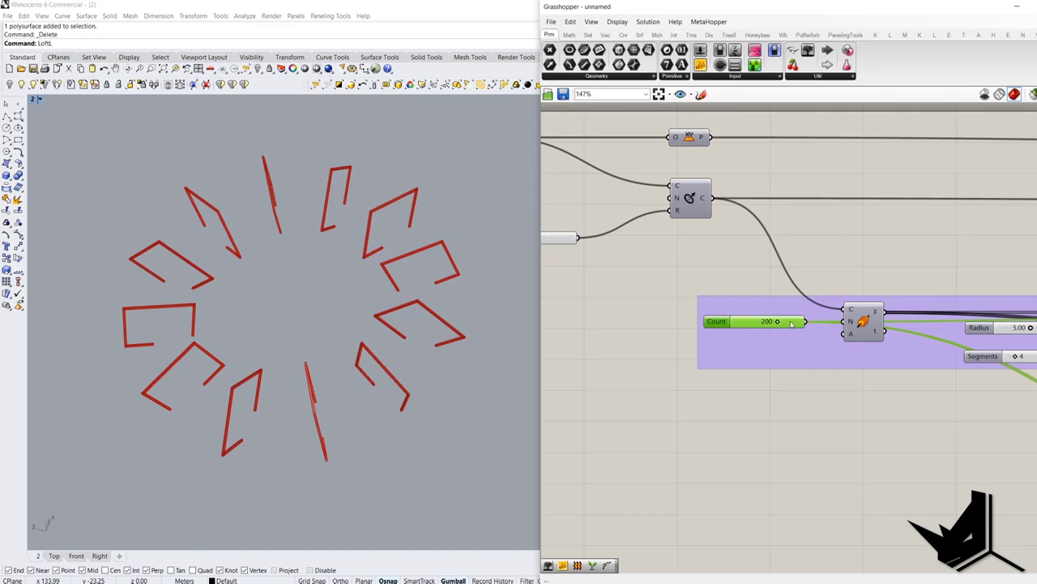
right_drag(324, 363, 365, 347)
scroll(328, 325, up, 6)
Set the Radius slider of the Polygon component to 3.00.
right_drag(1031, 397, 790, 375)
scroll(790, 375, down, 3)
scroll(859, 344, up, 5)
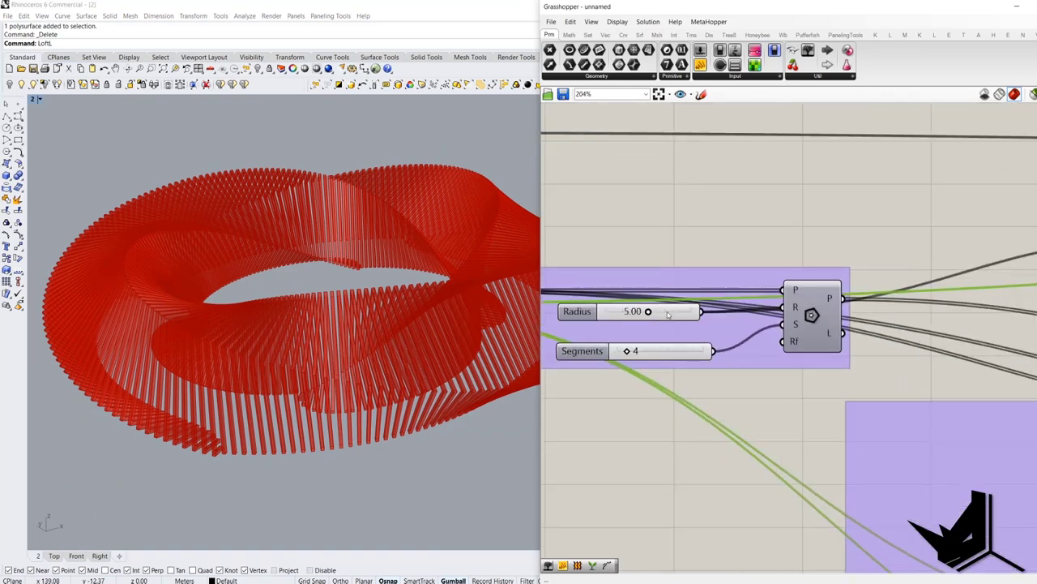
double_click(663, 312)
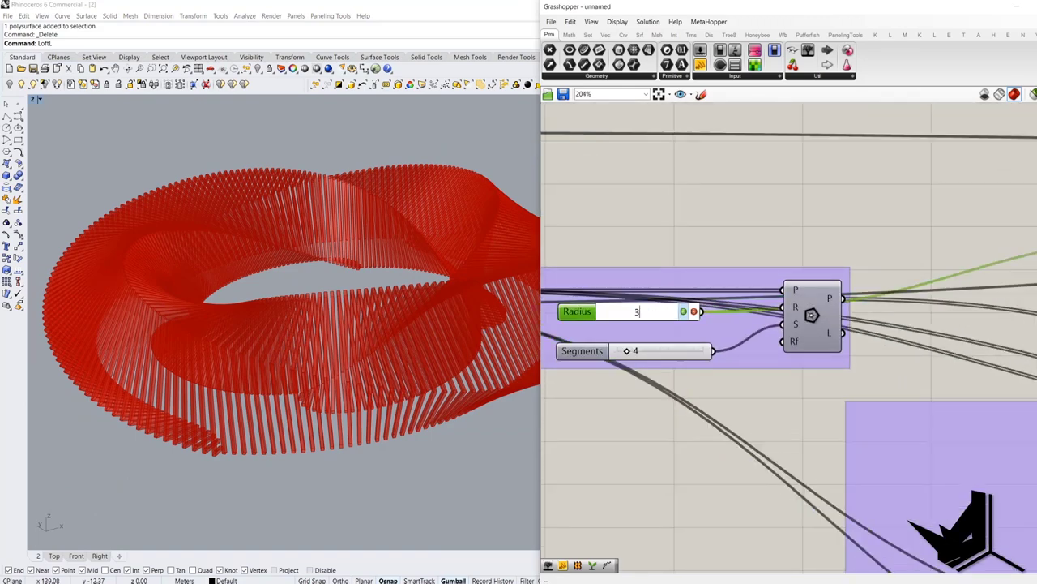
click(683, 312)
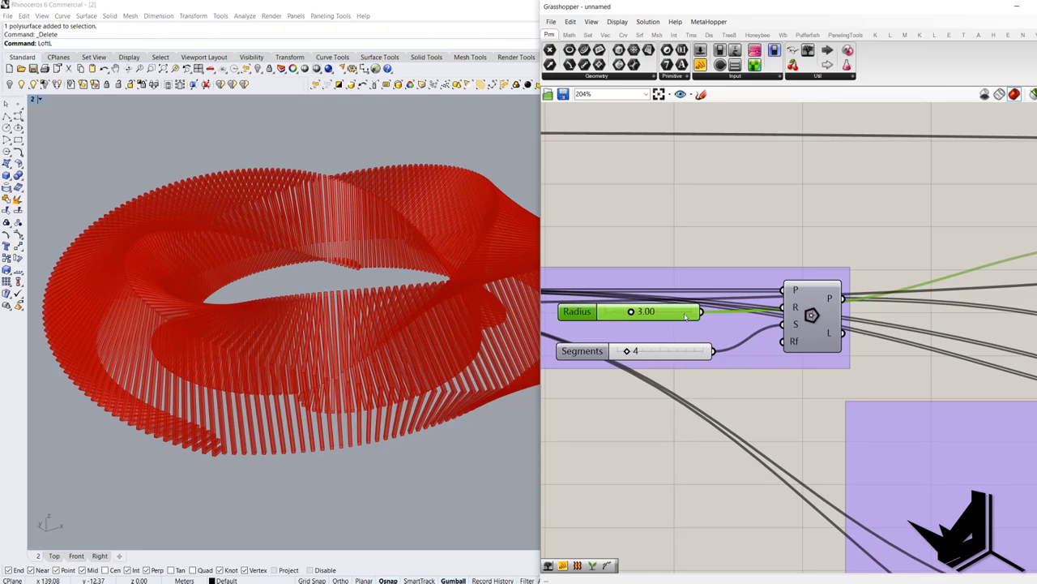
right_drag(454, 324, 322, 356)
scroll(322, 356, down, 5)
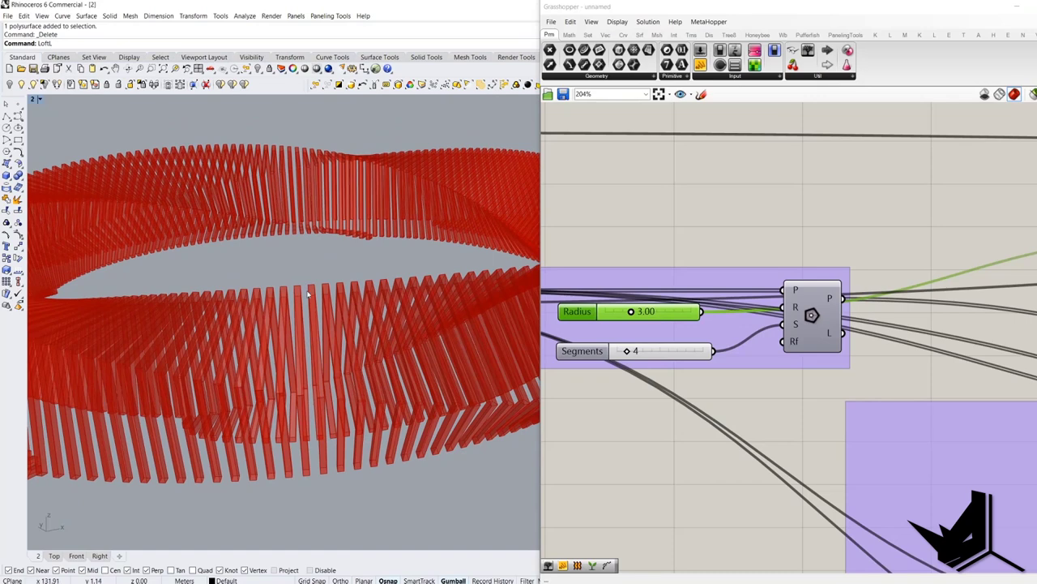
scroll(675, 316, down, 6)
Set the Amplitude slider controlling the extrusion vectors to 0.1.
right_drag(675, 316, 580, 317)
scroll(986, 384, up, 5)
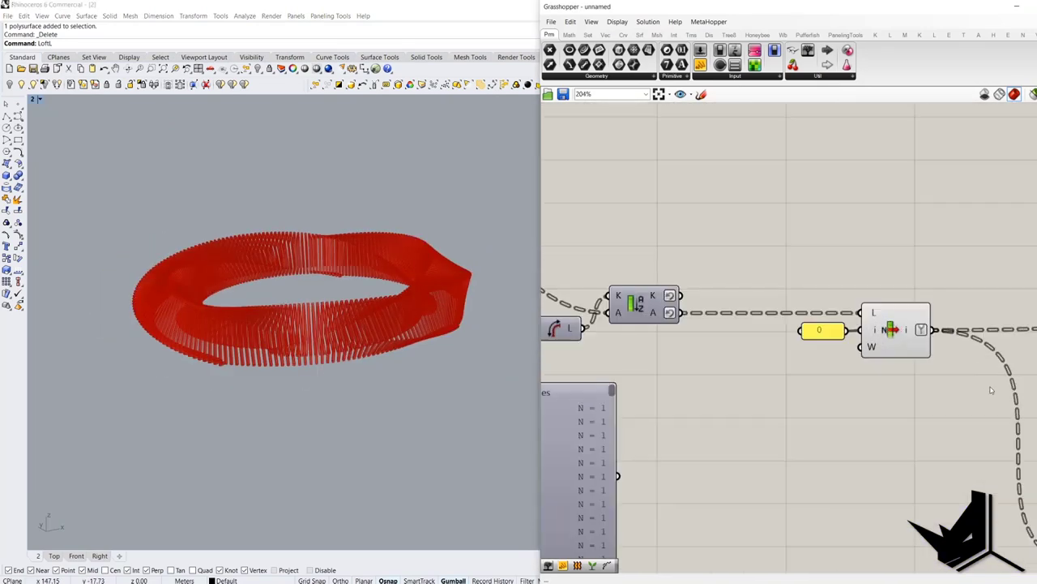
scroll(986, 384, down, 4)
right_drag(987, 385, 750, 334)
right_drag(917, 332, 718, 334)
scroll(718, 334, down, 1)
scroll(859, 254, up, 2)
scroll(795, 267, up, 3)
double_click(793, 258)
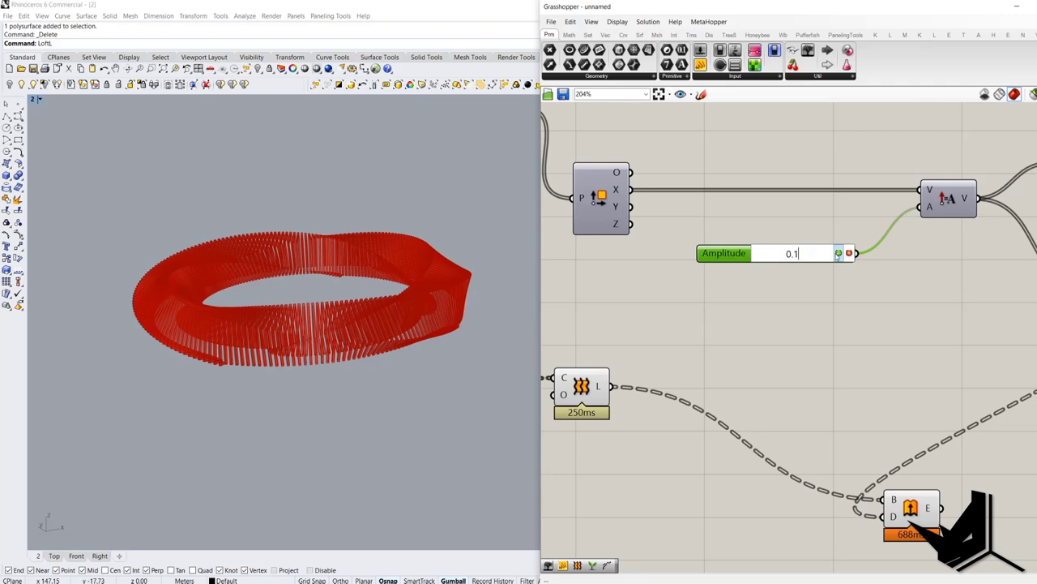
text(0.1)
key(Return)
Add a Circle component above the definition and connect the G output of the upper Move component to its P input.
scroll(270, 346, up, 5)
click(790, 339)
right_drag(790, 339, 864, 351)
scroll(864, 350, down, 7)
right_drag(397, 268, 439, 298)
scroll(438, 298, down, 5)
scroll(754, 251, up, 6)
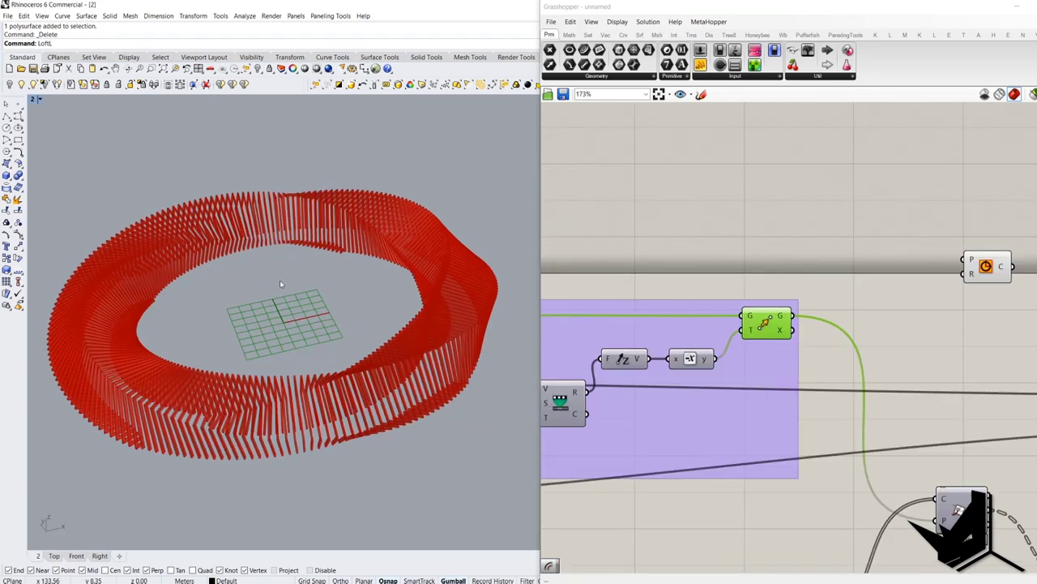
right_drag(320, 315, 363, 234)
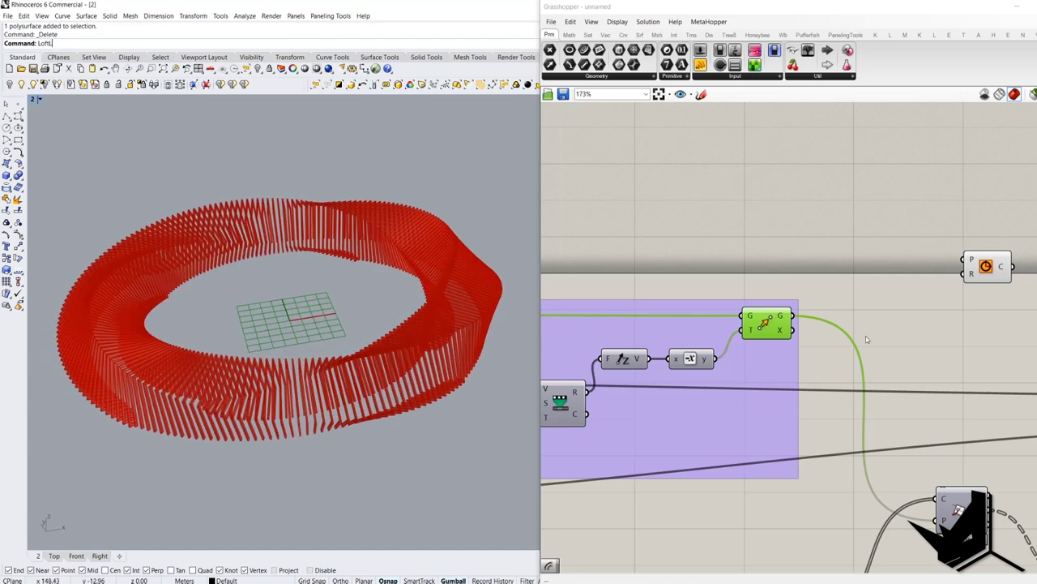
drag(794, 316, 1009, 265)
scroll(991, 267, down, 5)
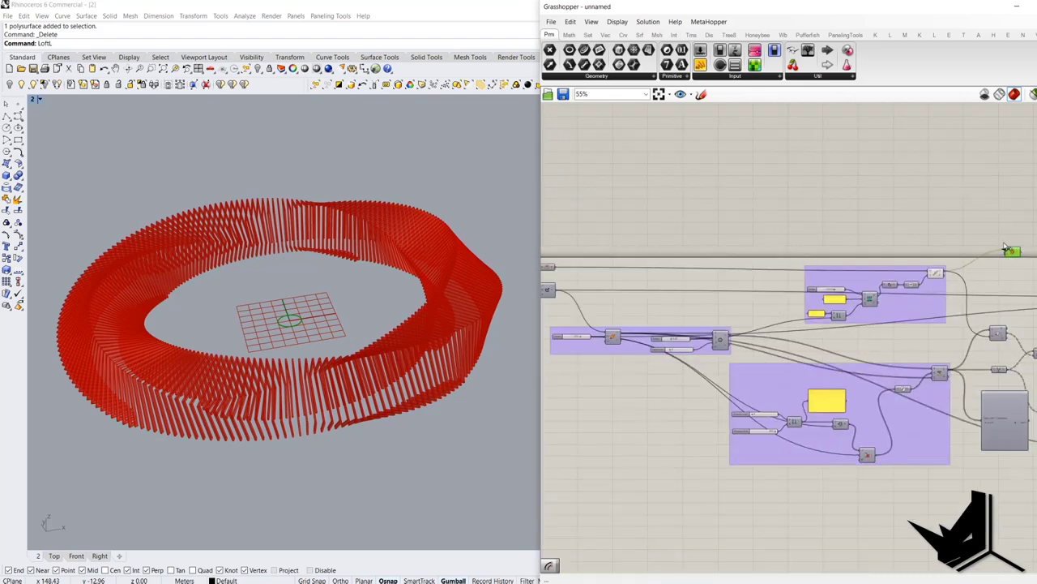
Connect the base circle's Radius slider to the new Circle component's R input.
scroll(776, 265, up, 5)
drag(776, 264, 791, 260)
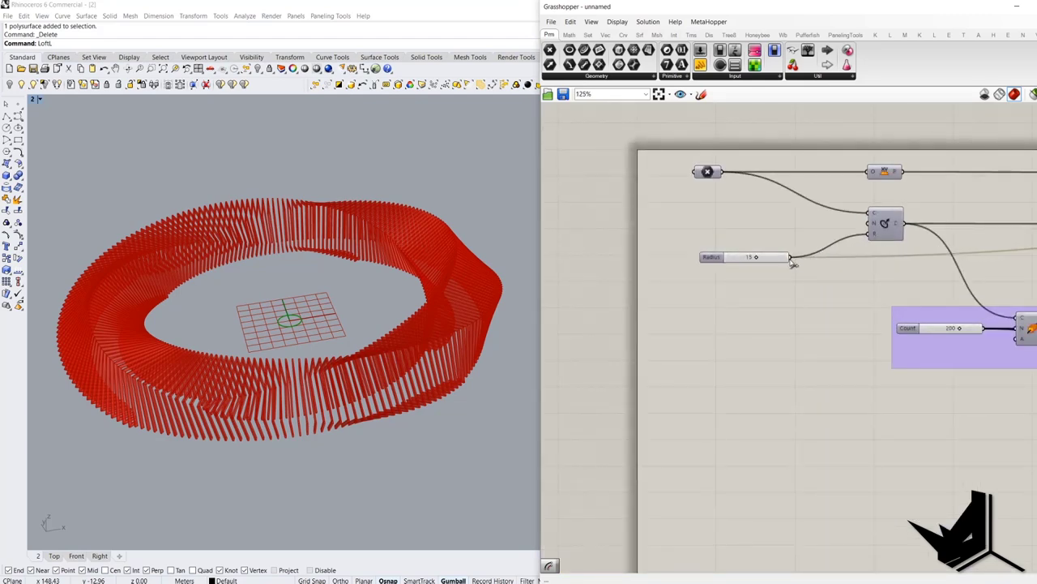
right_drag(494, 280, 502, 257)
right_drag(965, 236, 699, 327)
scroll(701, 327, down, 4)
right_drag(810, 272, 559, 261)
scroll(825, 262, up, 4)
drag(826, 263, 885, 230)
right_drag(921, 276, 798, 317)
Sketch rings along the pavilion's outer and inner edges on a screen capture of the viewport, and discard it.
double_click(862, 264)
key(Print)
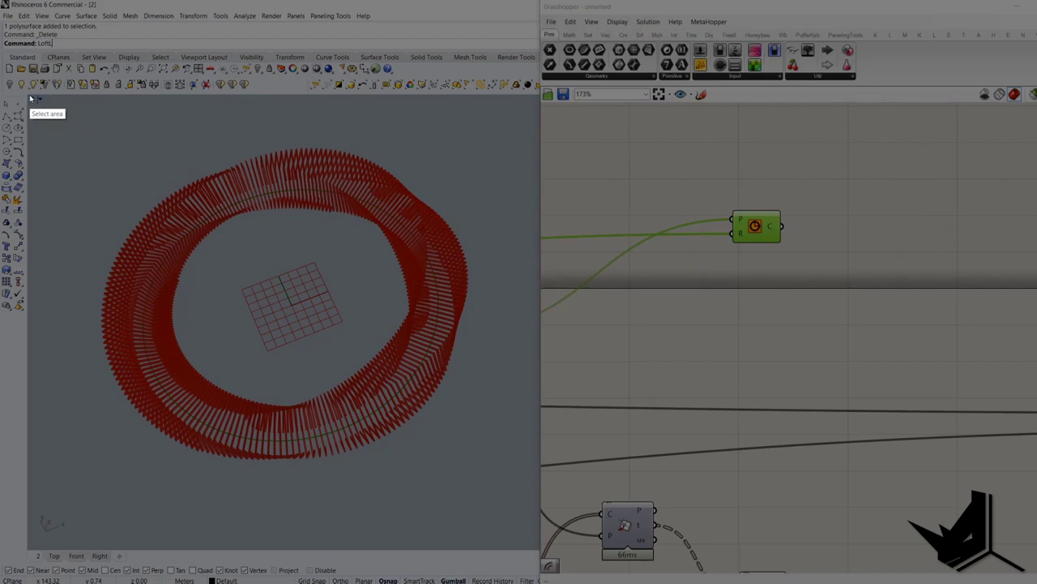
drag(29, 95, 567, 557)
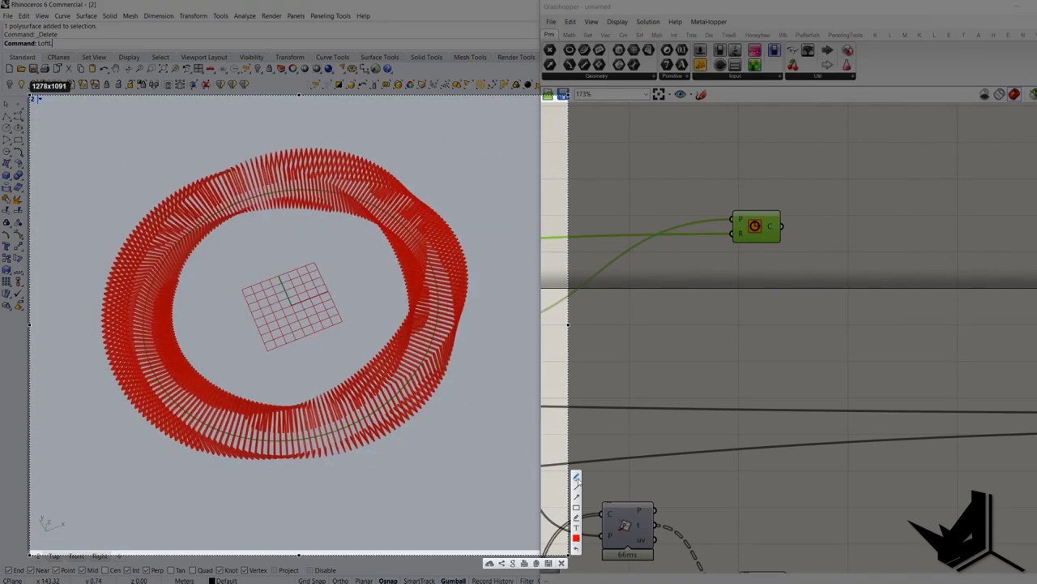
mouse_move(247, 180)
mouse_down()
mouse_move(231, 184)
mouse_move(134, 430)
mouse_move(464, 379)
mouse_move(362, 178)
mouse_up()
drag(203, 251, 160, 334)
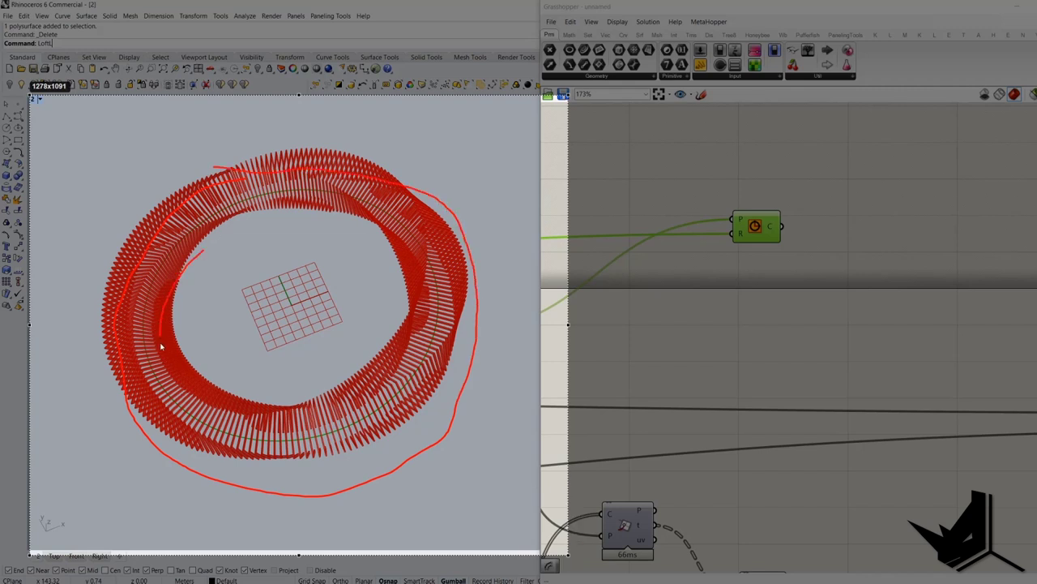
drag(254, 221, 199, 218)
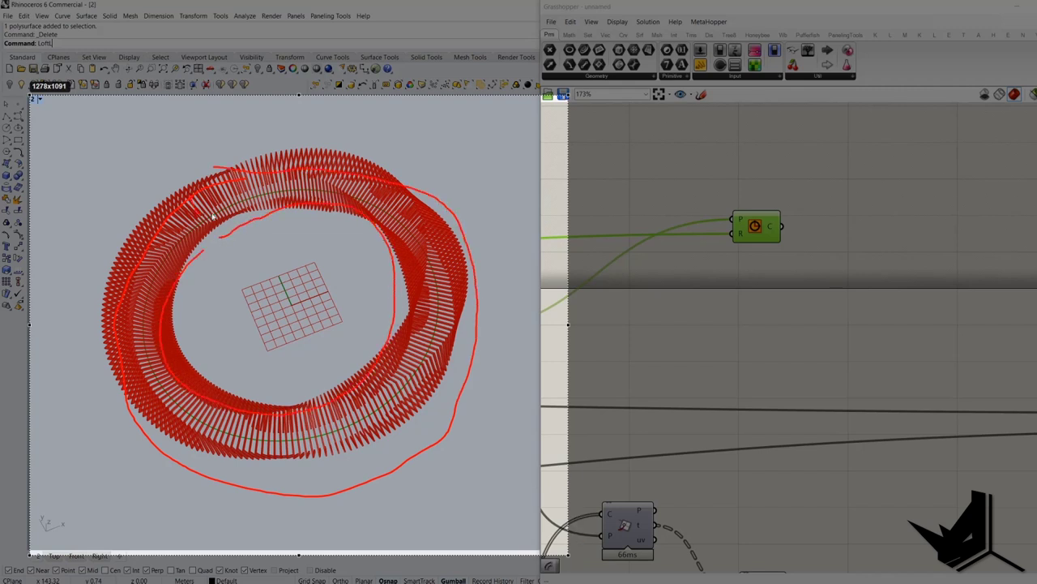
mouse_move(427, 207)
mouse_down()
mouse_move(407, 350)
mouse_move(290, 451)
mouse_move(159, 353)
mouse_move(208, 217)
mouse_up()
key(Escape)
Add an Offset Curve component, connecting Circle's C output to its C input and Move's G output to its P input.
right_drag(808, 270, 765, 266)
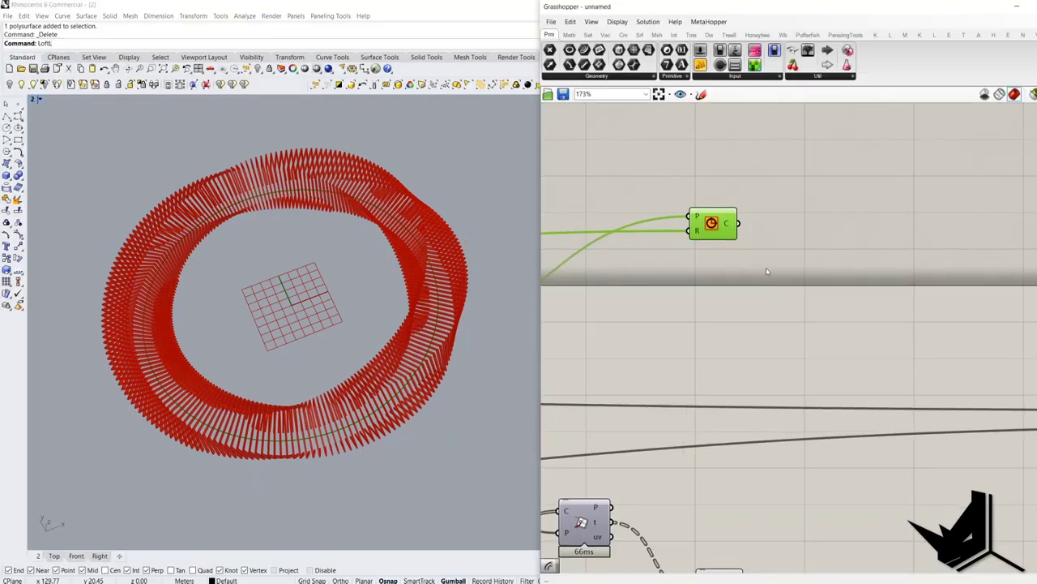
double_click(805, 257)
text(offset)
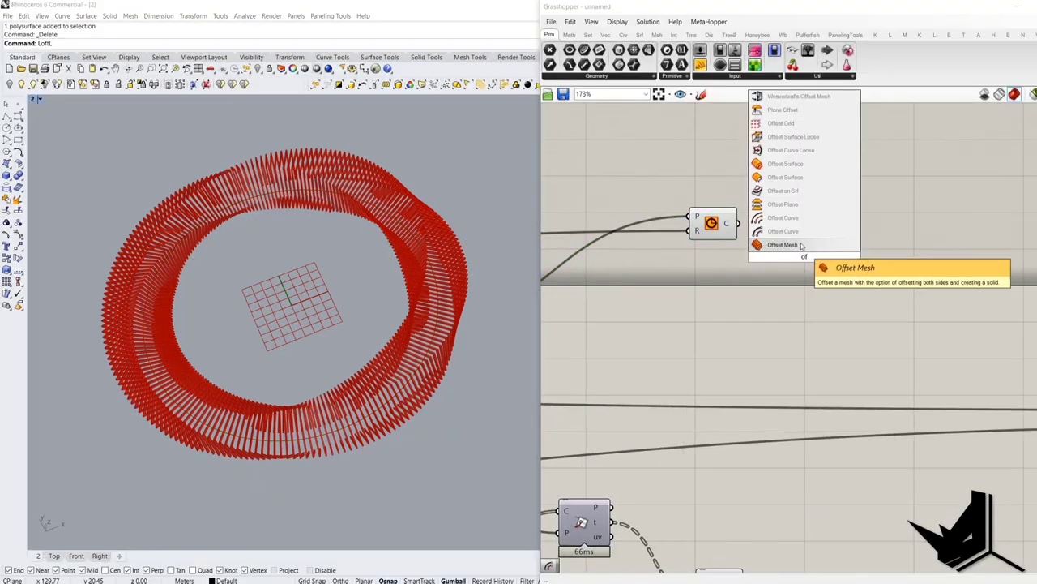
click(785, 231)
drag(784, 236, 901, 289)
scroll(774, 274, down, 2)
right_drag(774, 273, 938, 264)
drag(682, 304, 898, 227)
drag(1031, 284, 1033, 298)
Add a Merge component and place it just before Offset Curve.
double_click(927, 292)
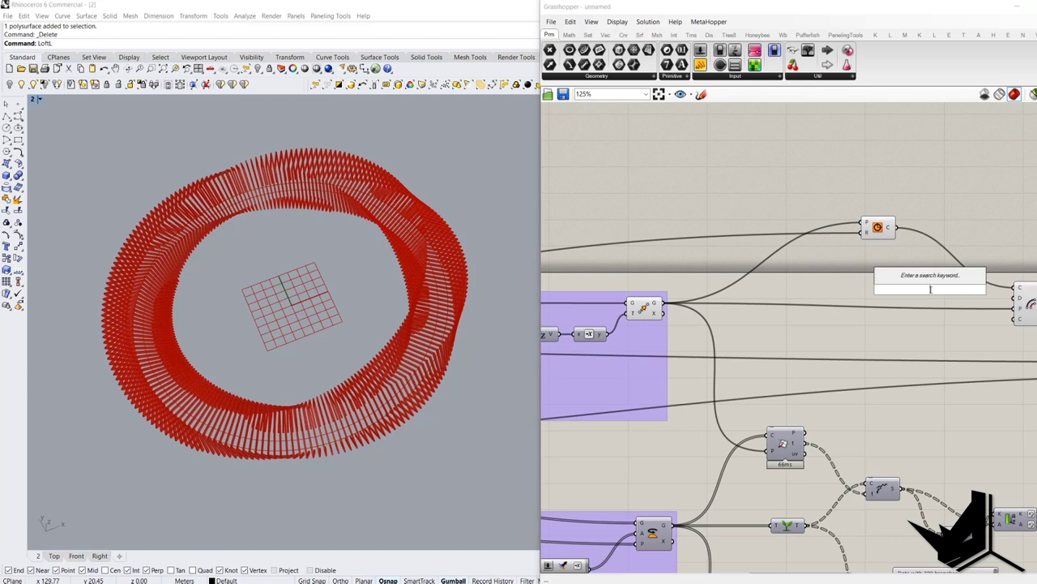
text(mer)
click(920, 282)
right_drag(886, 289, 747, 281)
drag(892, 288, 931, 282)
drag(813, 283, 856, 284)
Add a number slider from 0 to 3, connect it to Merge's D1 input and set it to 1.0.
double_click(752, 300)
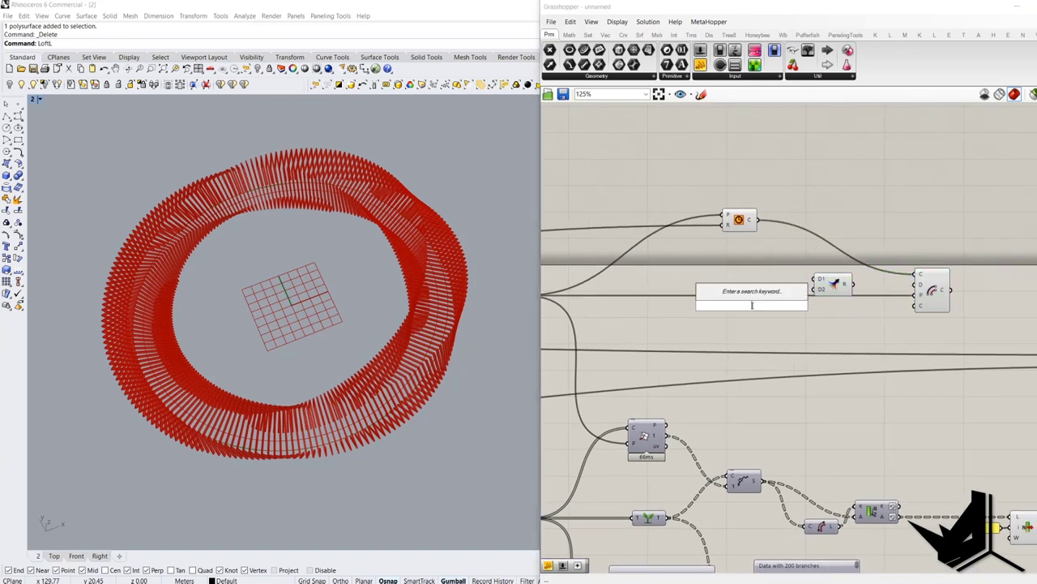
text(0)
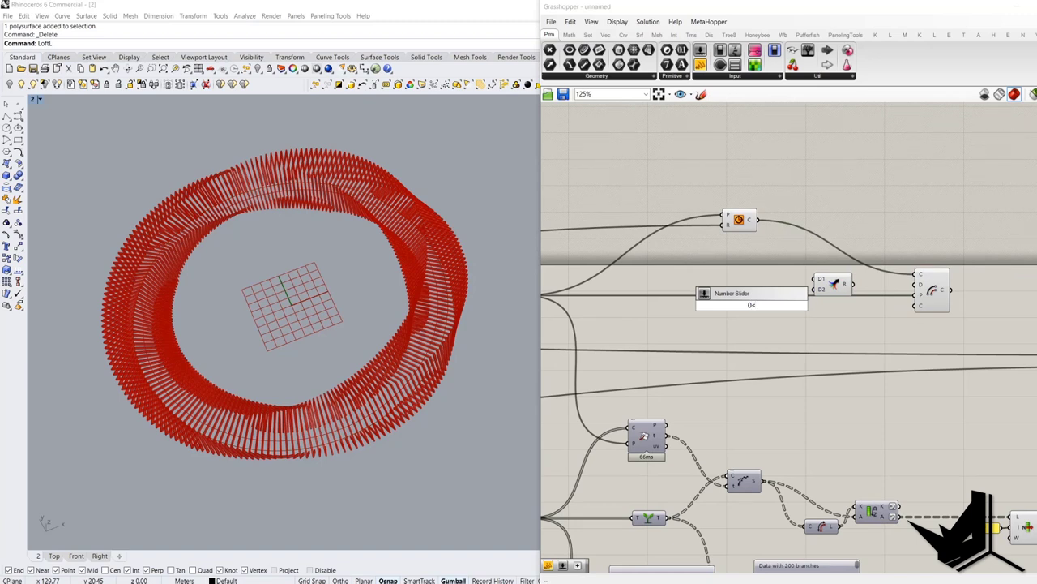
text(<3)
key(Return)
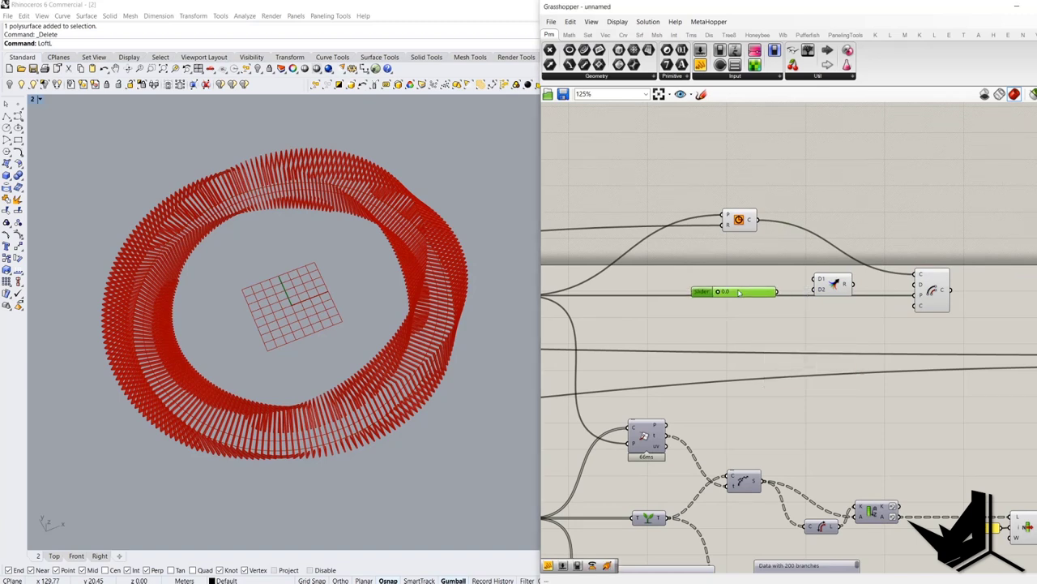
scroll(779, 296, up, 3)
drag(777, 288, 826, 272)
drag(764, 292, 671, 273)
scroll(833, 271, up, 1)
double_click(731, 313)
click(632, 284)
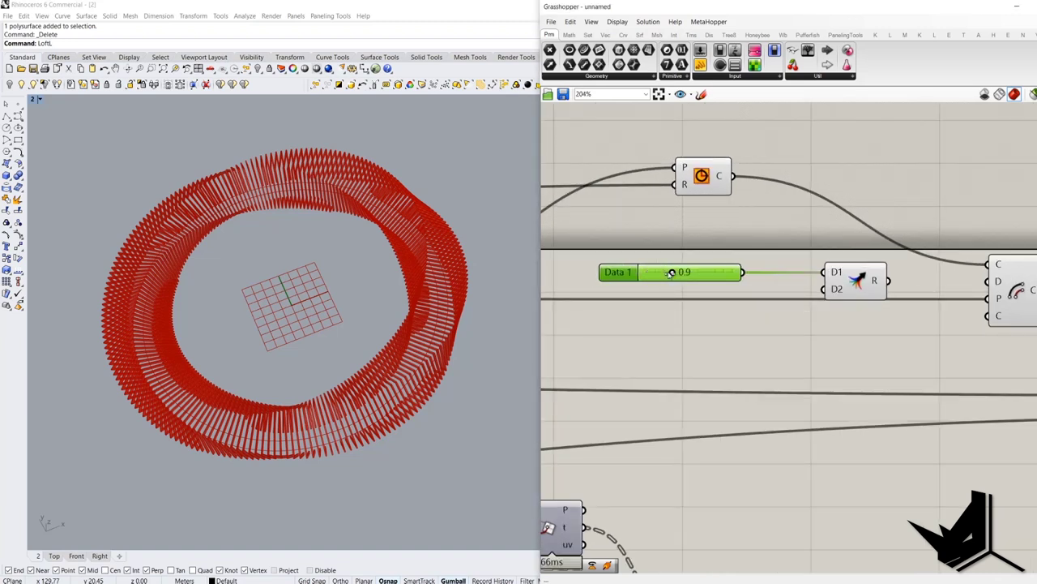
Add a Negative component and route the offset distance slider through it into Merge's D2 input.
double_click(802, 313)
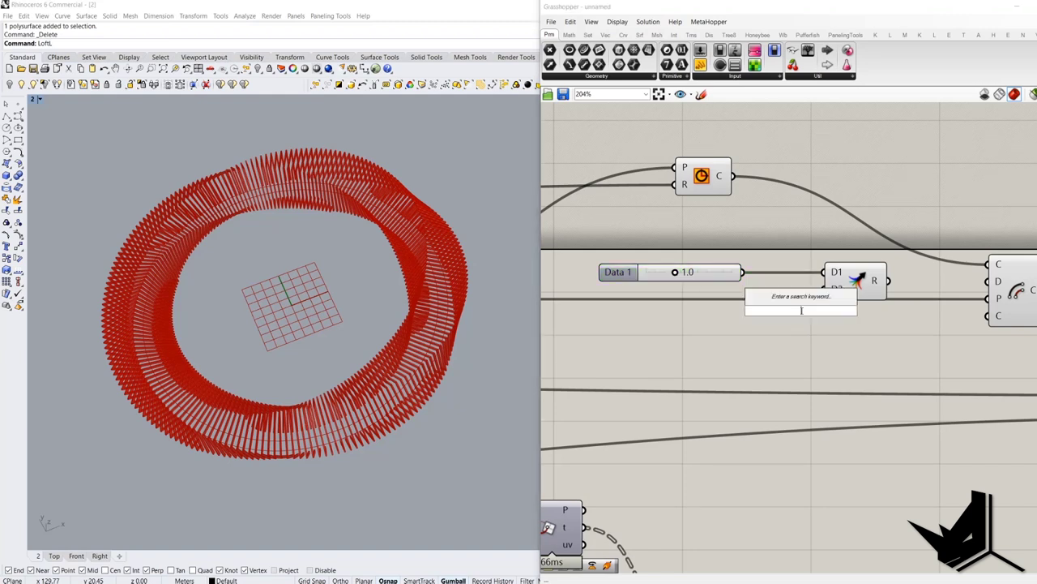
text(m)
key(BackSpace)
text(neg)
click(788, 299)
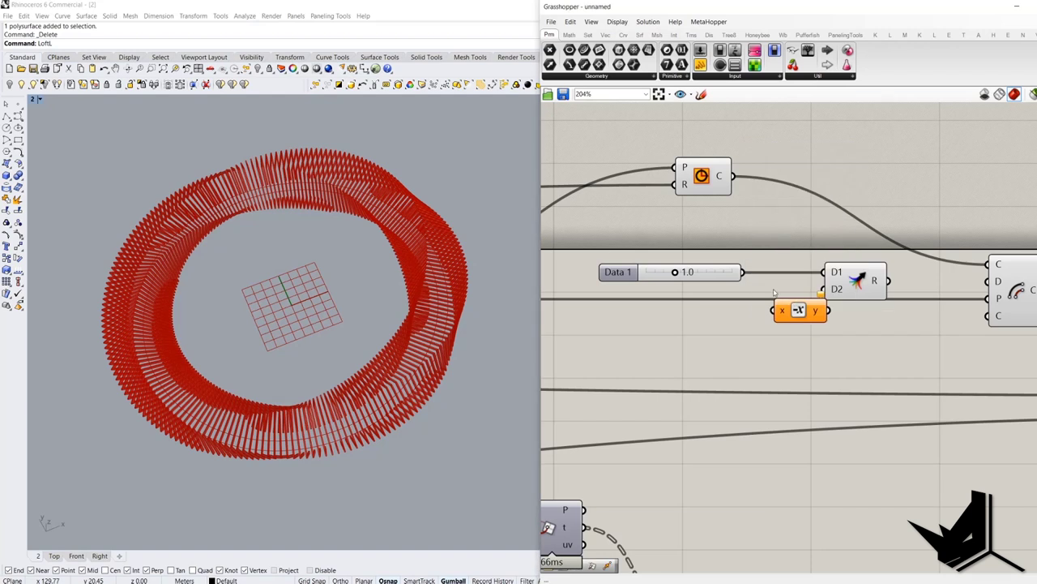
drag(746, 277, 771, 311)
drag(861, 289, 829, 309)
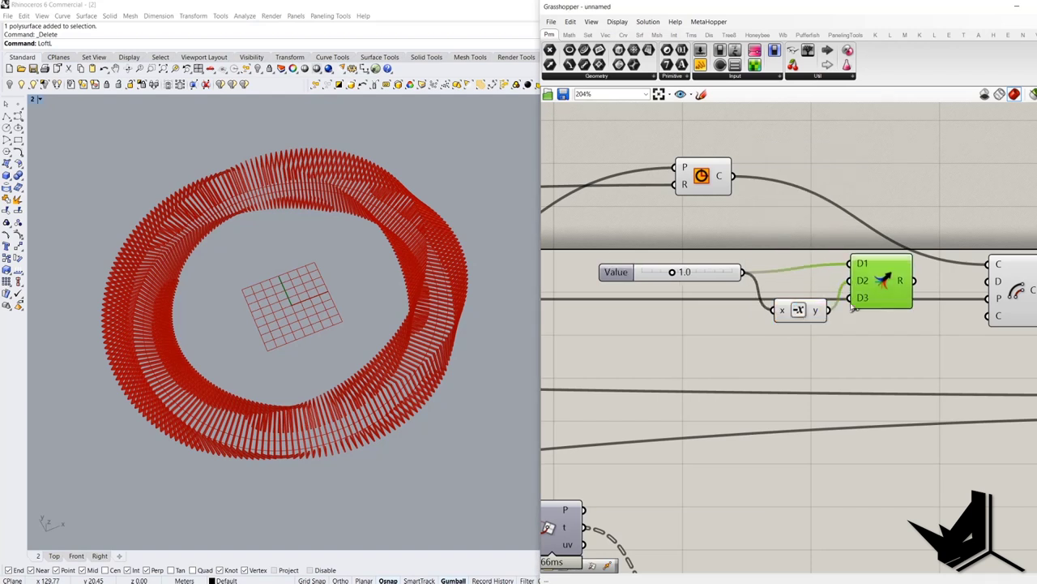
Add a panel reading Merge's R output and connect R to Offset Curve's D input.
right_drag(906, 283, 825, 301)
drag(826, 302, 828, 311)
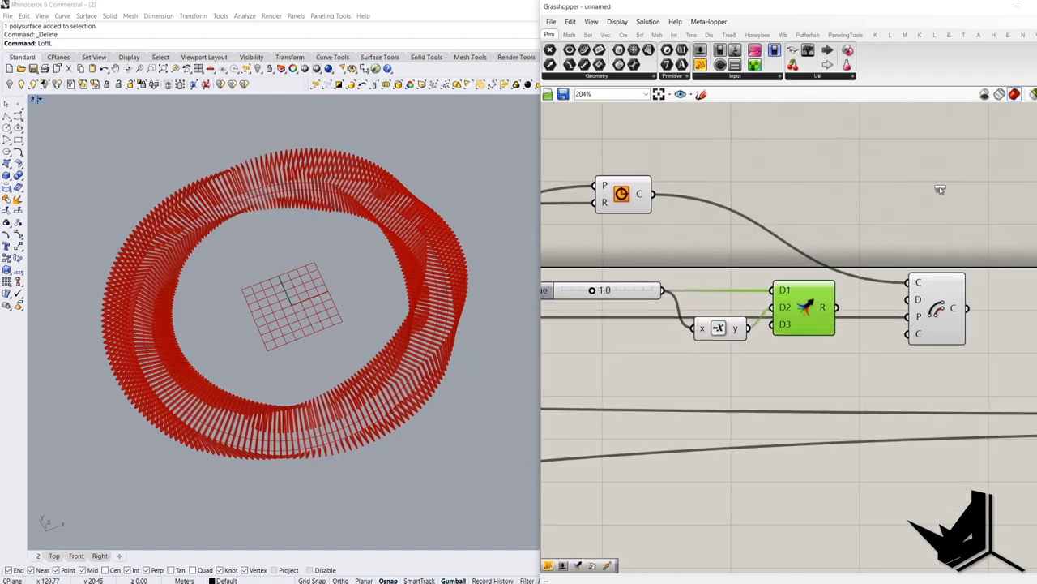
drag(930, 188, 932, 187)
drag(837, 307, 869, 186)
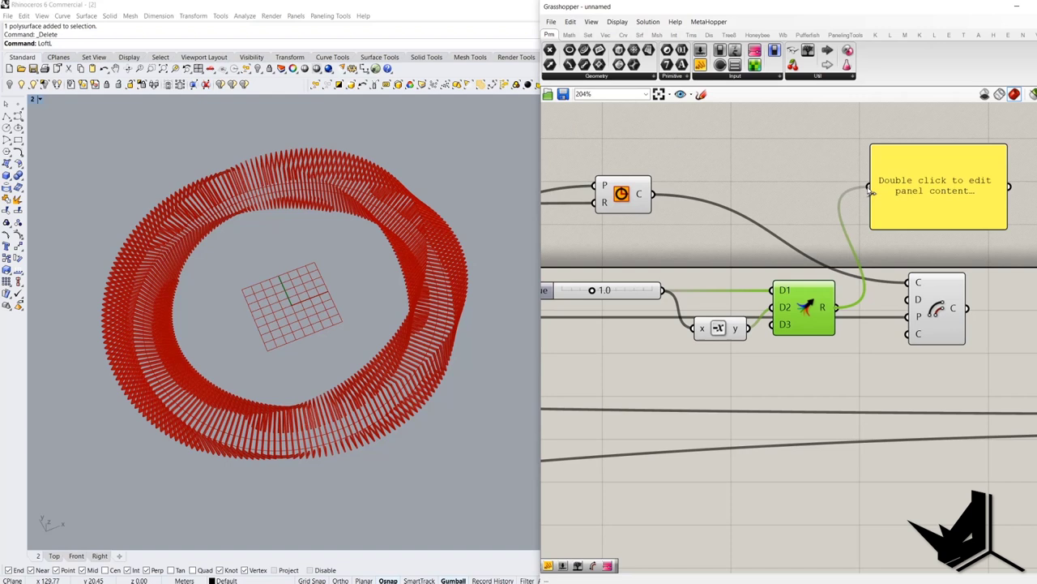
click(912, 197)
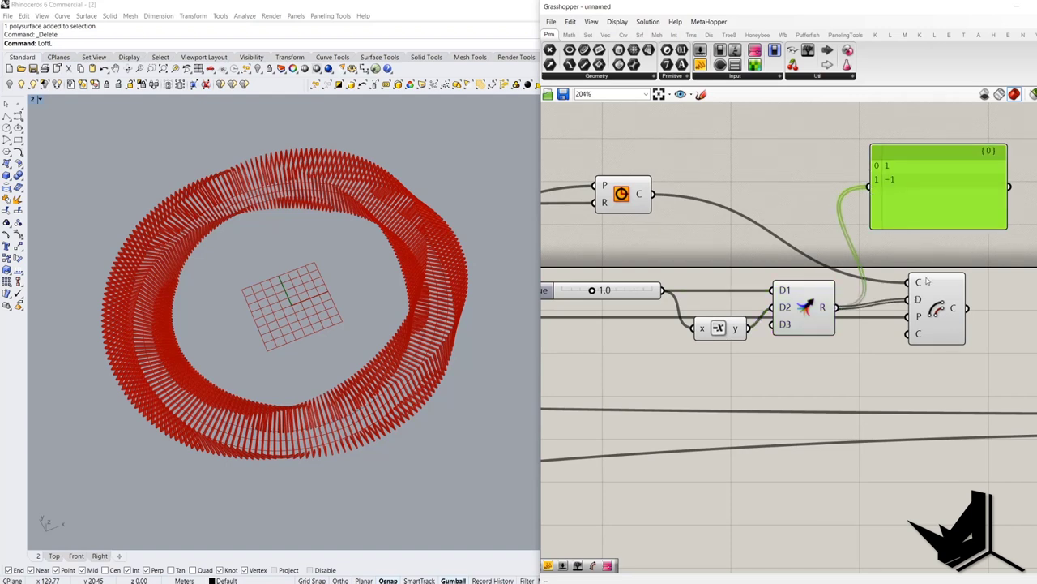
Connect Offset Curve's C output to the panel and move the panel beside it.
drag(870, 188, 966, 308)
right_drag(921, 280, 763, 295)
drag(760, 183, 975, 303)
Add Loft and Flatten Tree components, routing Offset Curve's C output through Flatten Tree into Loft's C input.
double_click(862, 365)
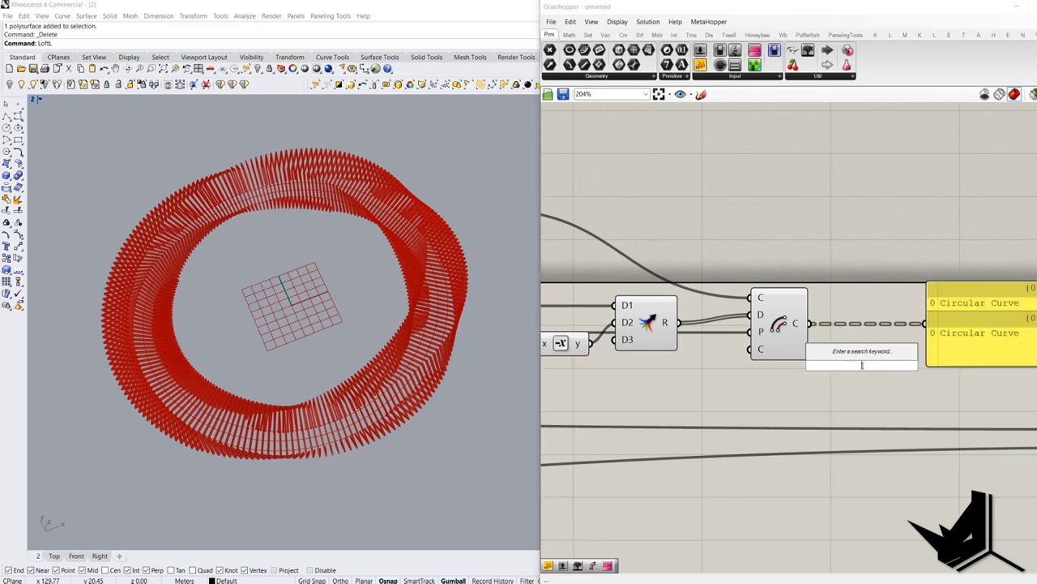
text(loft)
key(Return)
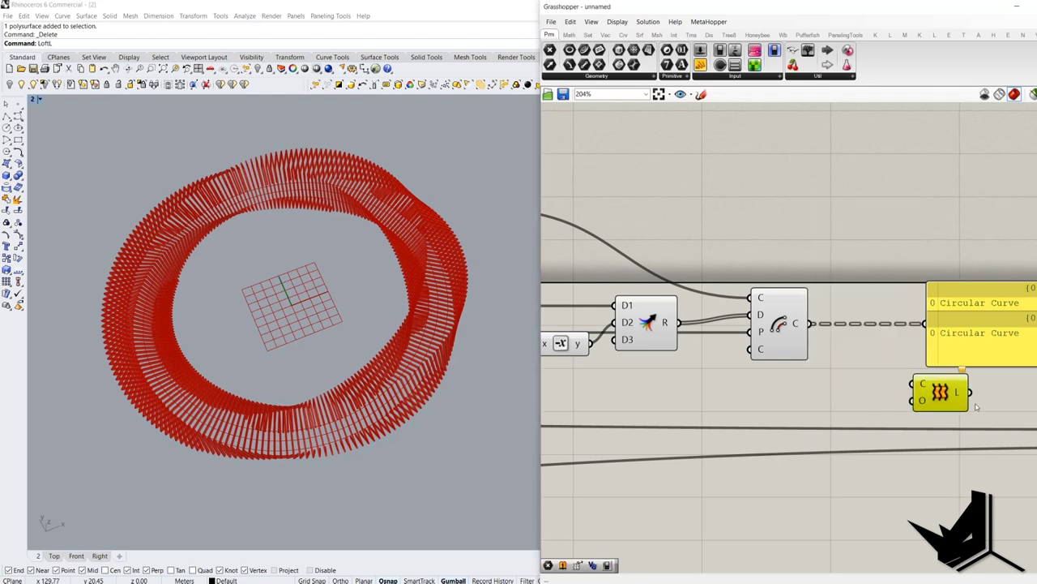
double_click(885, 373)
text(flat)
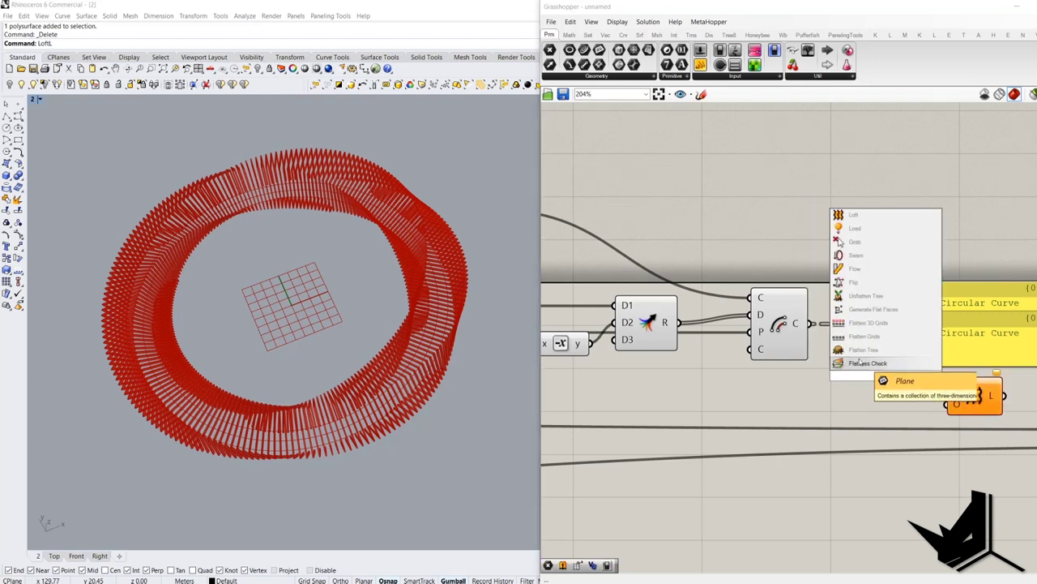
click(865, 350)
drag(811, 324, 956, 392)
drag(914, 375, 979, 384)
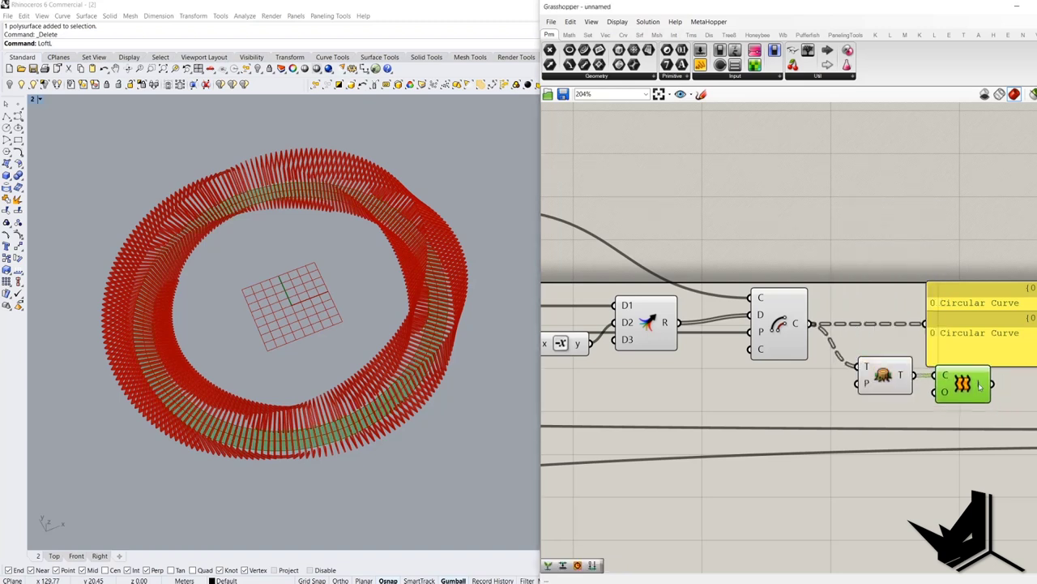
drag(895, 428, 638, 263)
middle_click(722, 174)
click(749, 192)
scroll(774, 209, down, 3)
drag(738, 322, 556, 228)
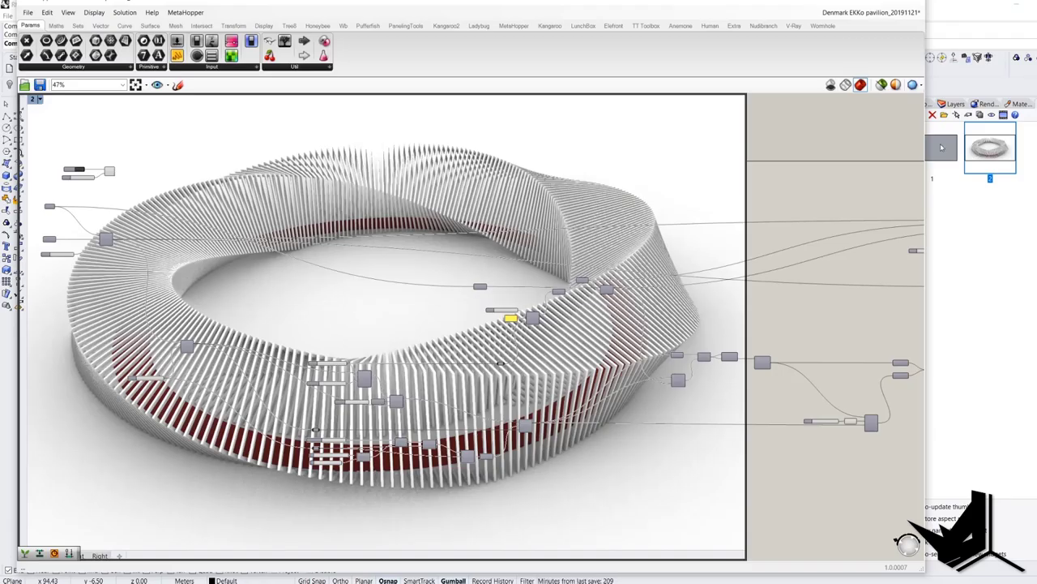
Restore saved view 1 of the finished EKKo pavilion model to examine its interior.
double_click(942, 146)
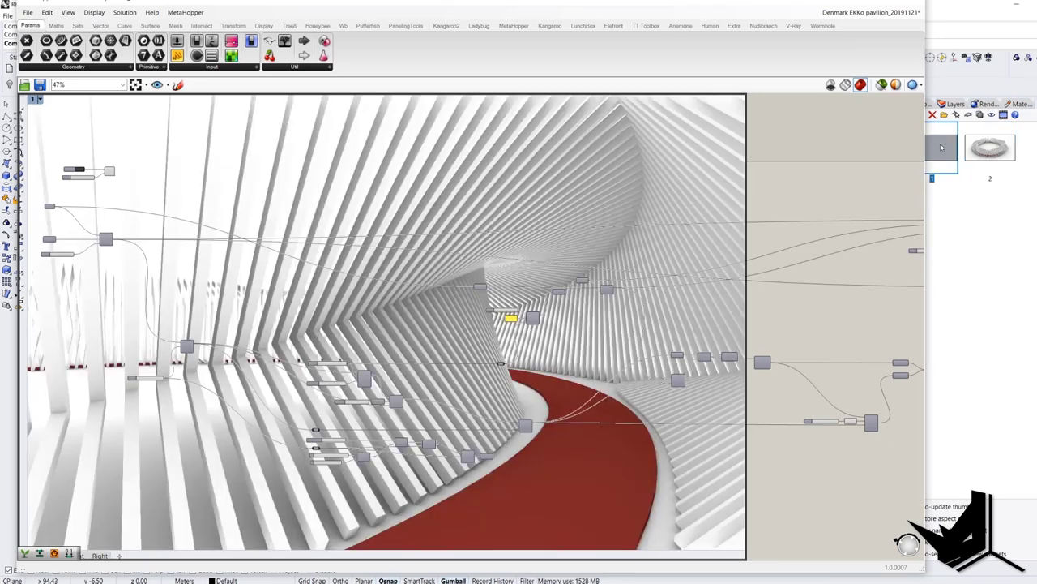